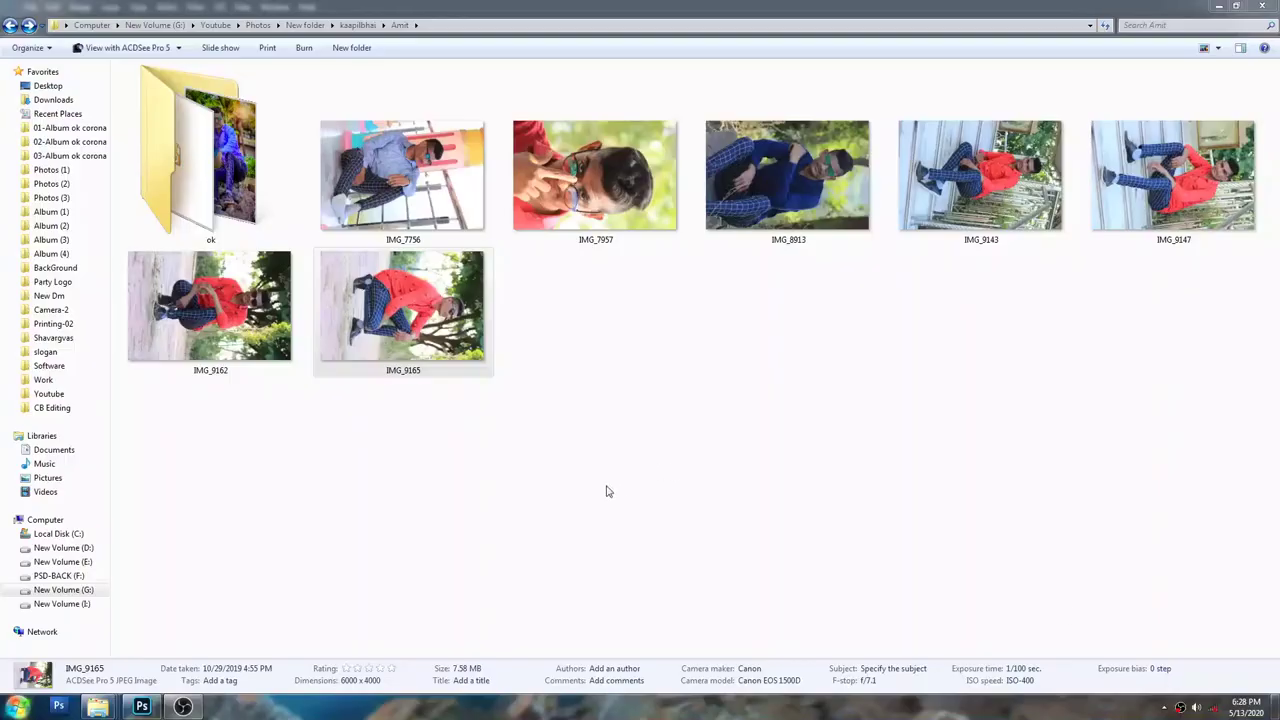
Step: Open IMG_9165 in Photoshop by dragging it from the Explorer folder to the taskbar
{"action": "left_click", "coordinate": [606, 491]}
{"action": "left_click_drag", "start_coordinate": [420, 330], "coordinate": [141, 706]}
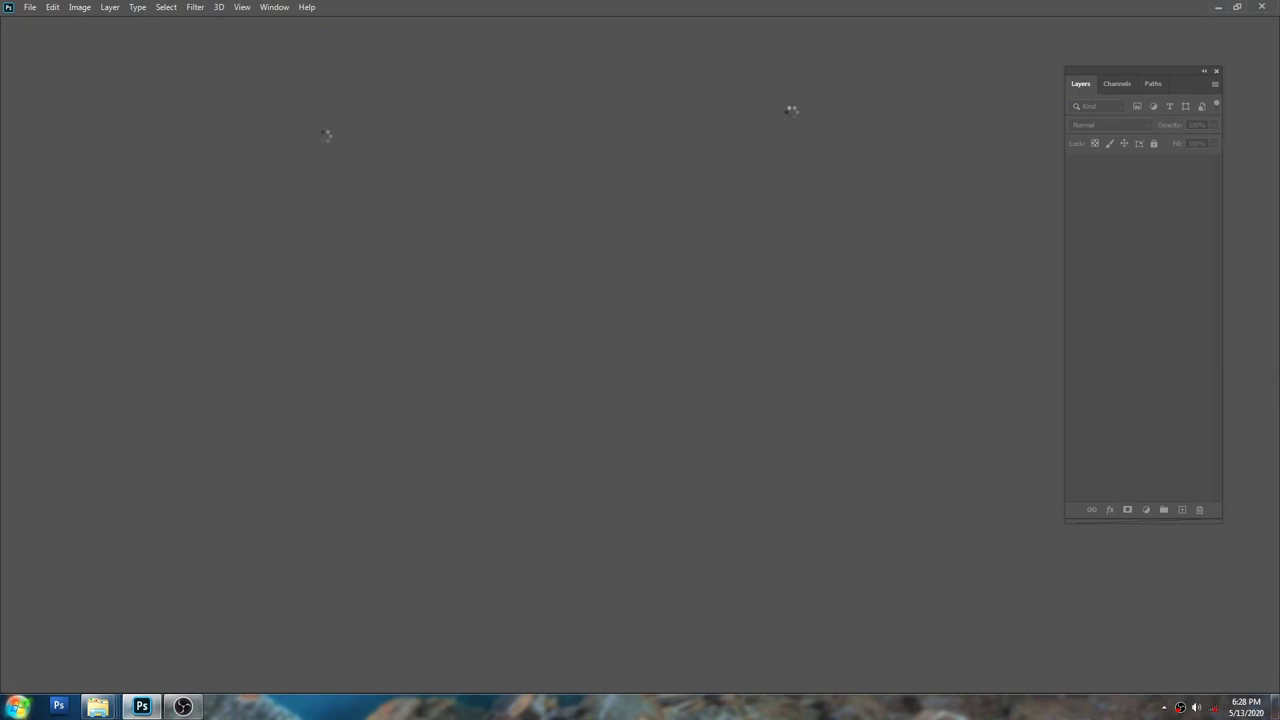
Step: Clone Stamp clean skin over a spot on the cheek using an enlarged brush
{"action": "scroll", "coordinate": [530, 202], "scroll_direction": "up", "scroll_amount": 5}
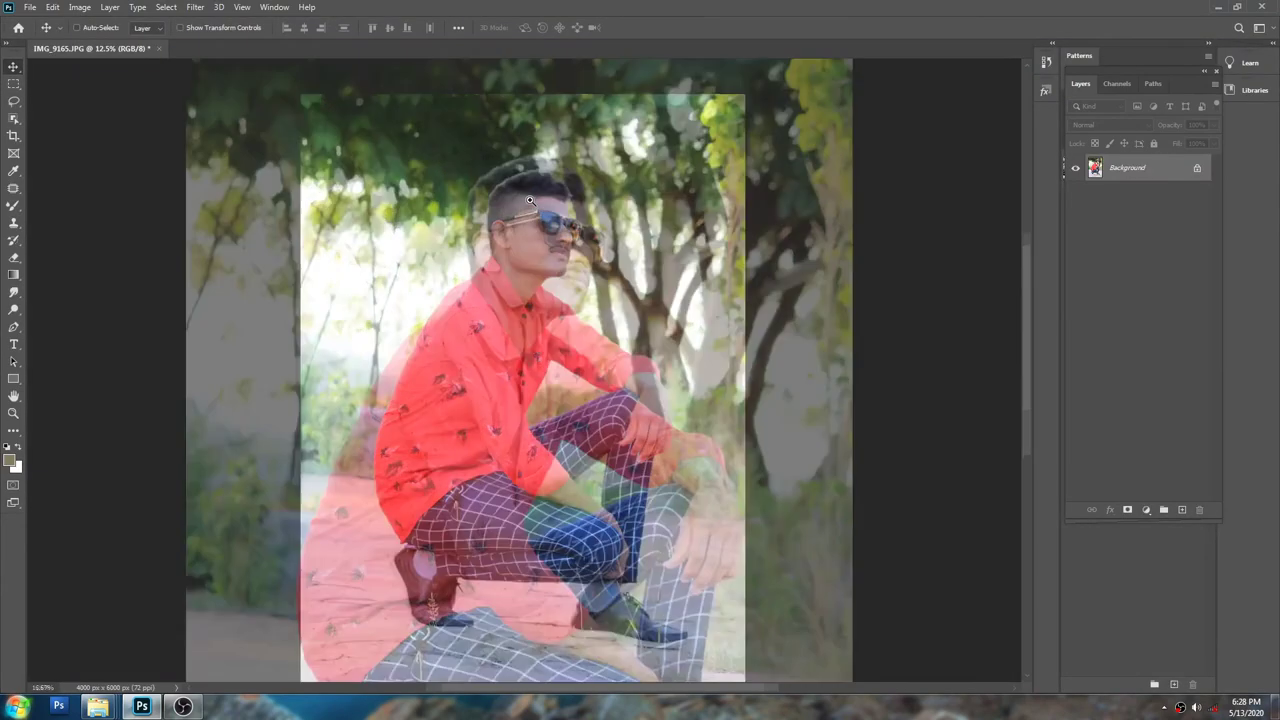
{"action": "key", "text": "s"}
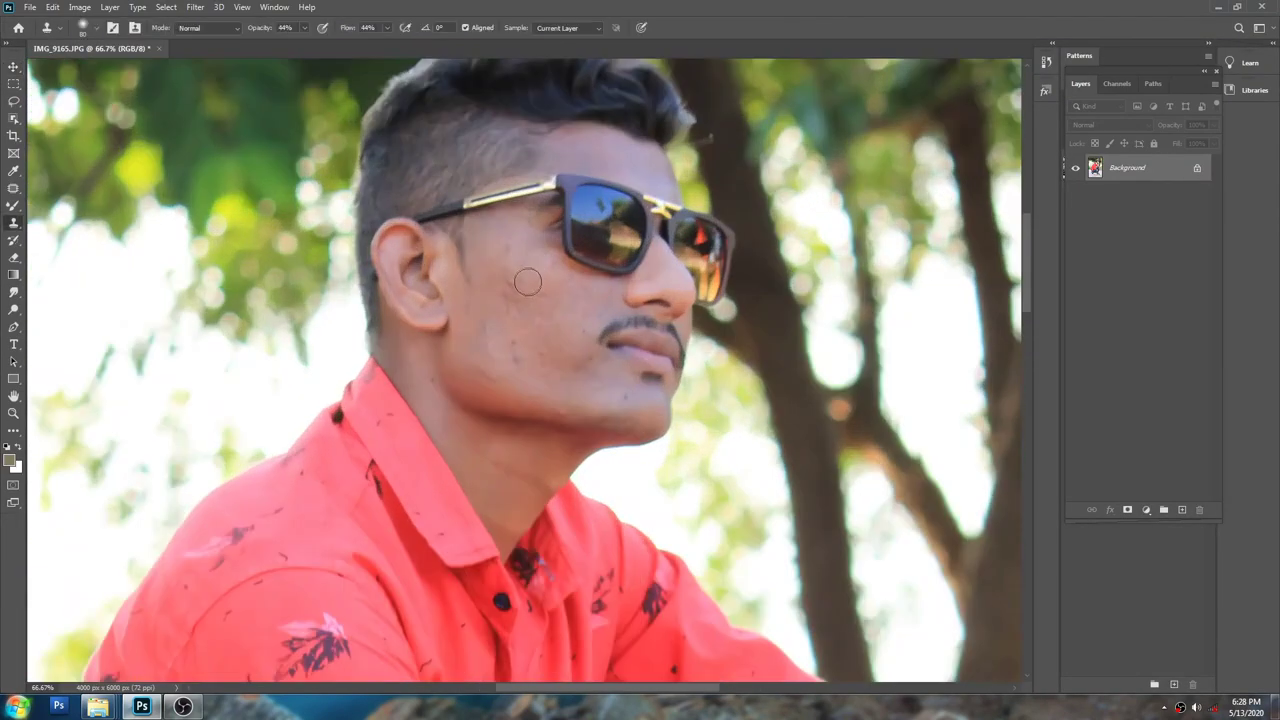
{"action": "scroll", "coordinate": [511, 255], "scroll_direction": "up", "scroll_amount": 1}
{"action": "key", "text": "bracketright"}
{"action": "key", "text": "bracketright"}
{"action": "key", "text": "bracketright"}
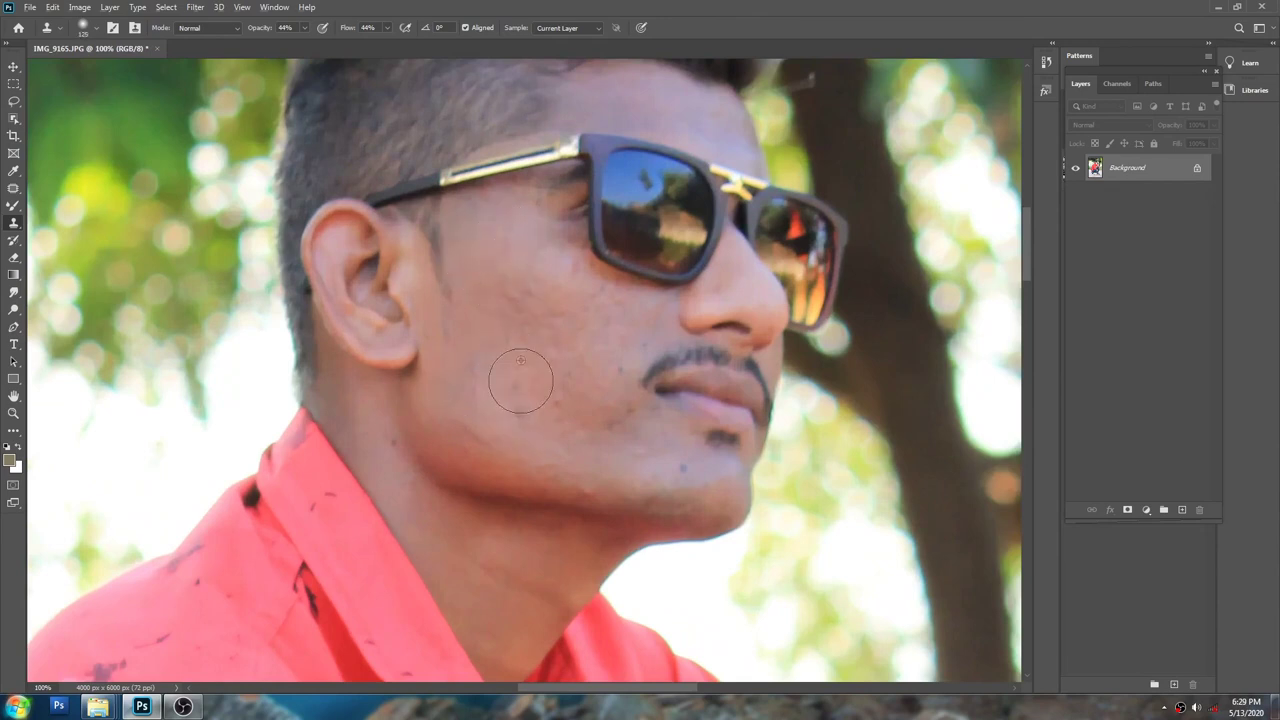
{"action": "left_click_drag", "start_coordinate": [534, 243], "coordinate": [596, 304]}
{"action": "scroll", "coordinate": [586, 443], "scroll_direction": "down", "scroll_amount": 2}
{"action": "scroll", "coordinate": [590, 342], "scroll_direction": "right", "scroll_amount": 2}
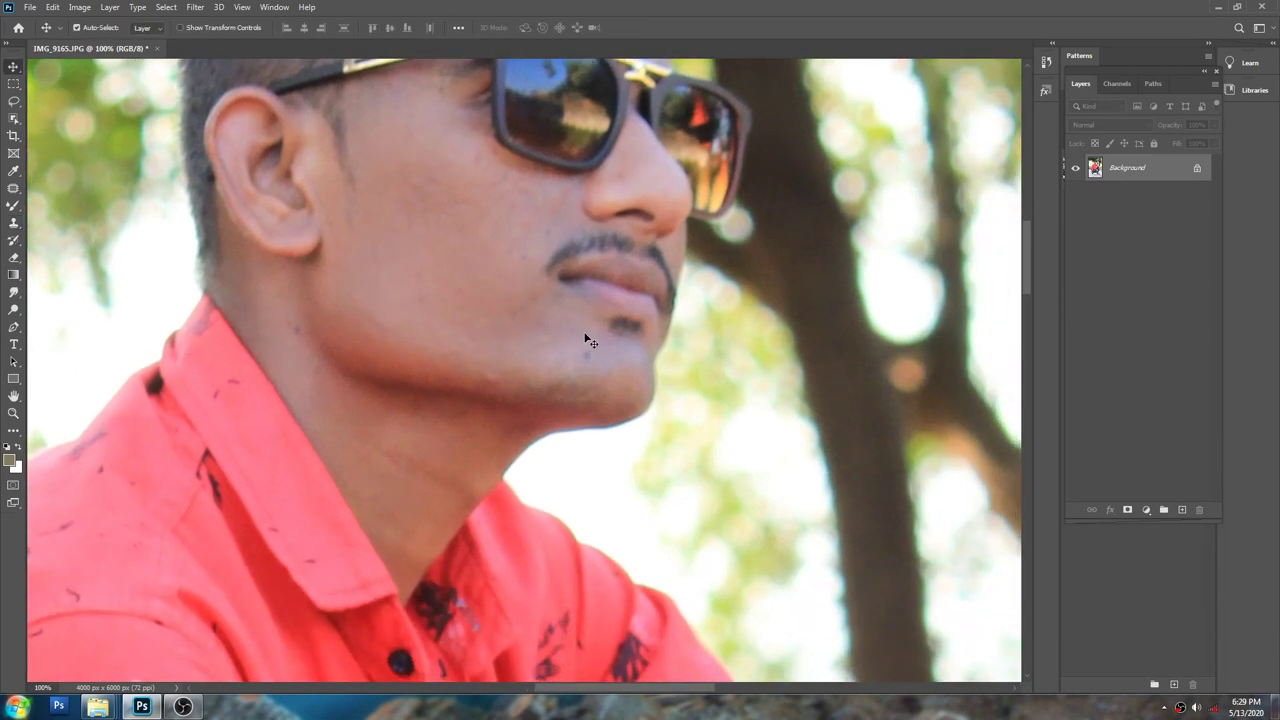
Step: Clone away the spots along the jaw and on the cheek near the moustache
{"action": "key", "text": "j"}
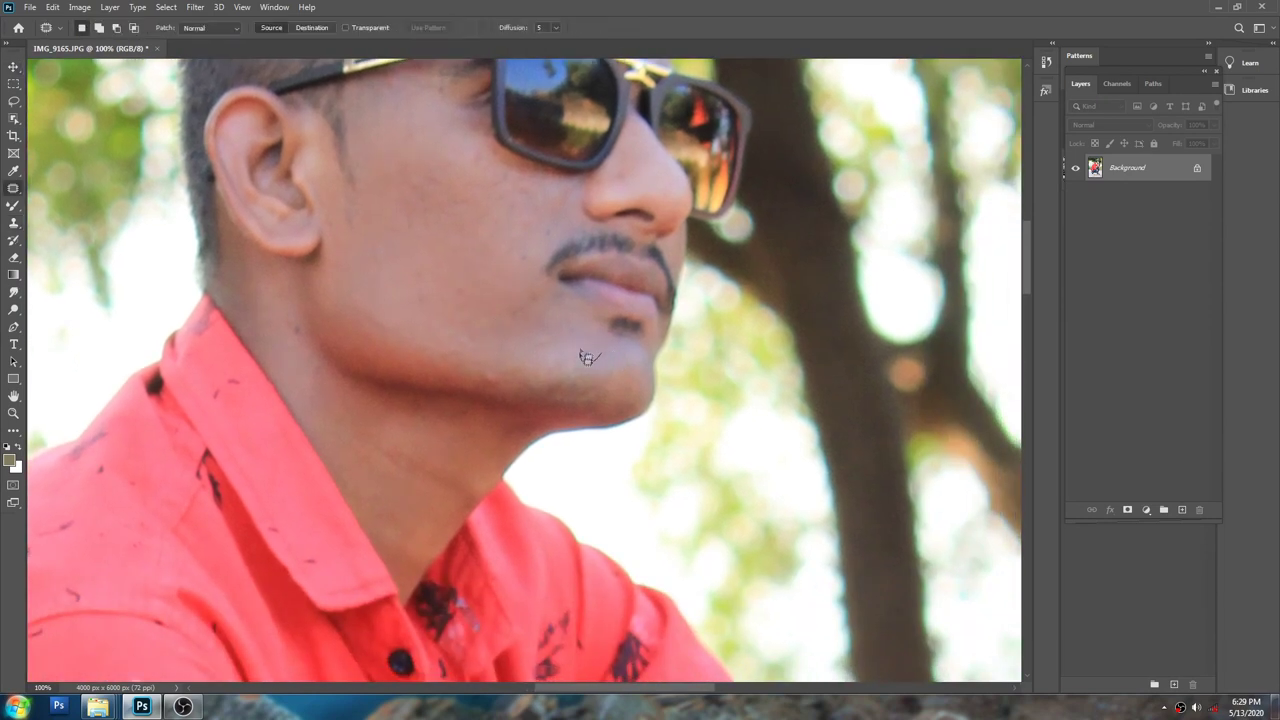
{"action": "key", "text": "d"}
{"action": "key", "text": "s"}
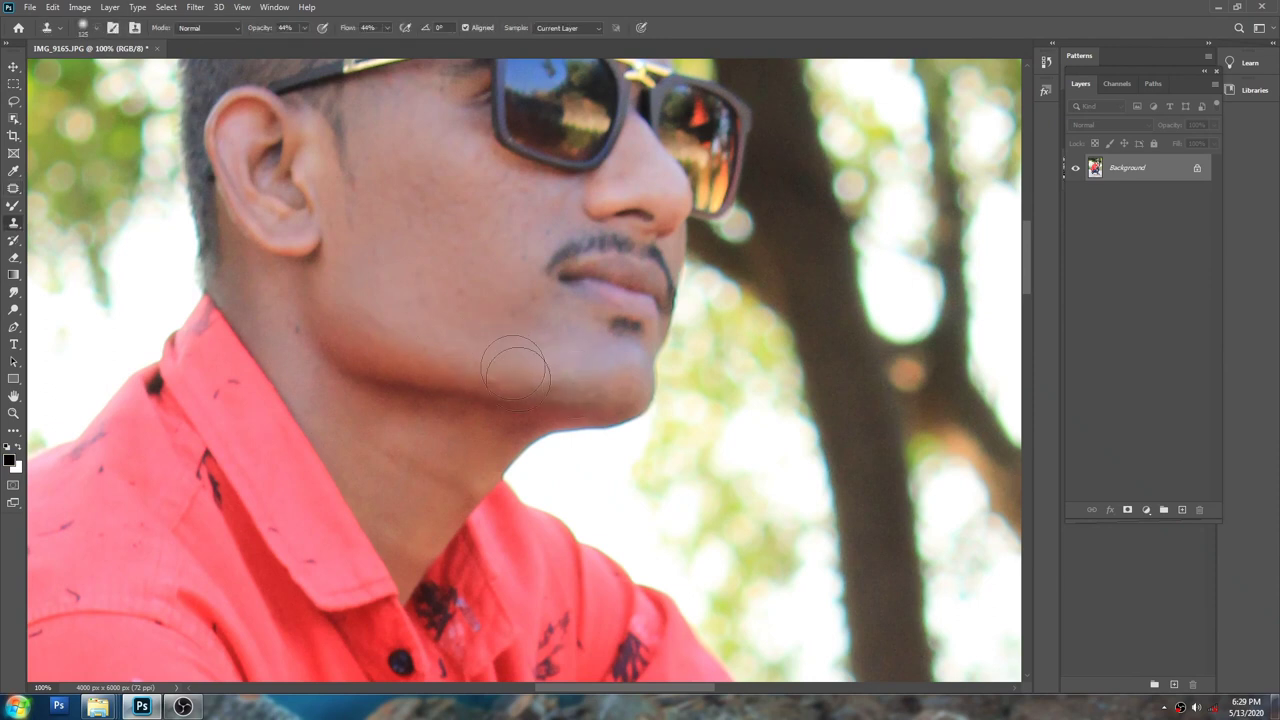
{"action": "left_click_drag", "start_coordinate": [441, 357], "coordinate": [405, 400]}
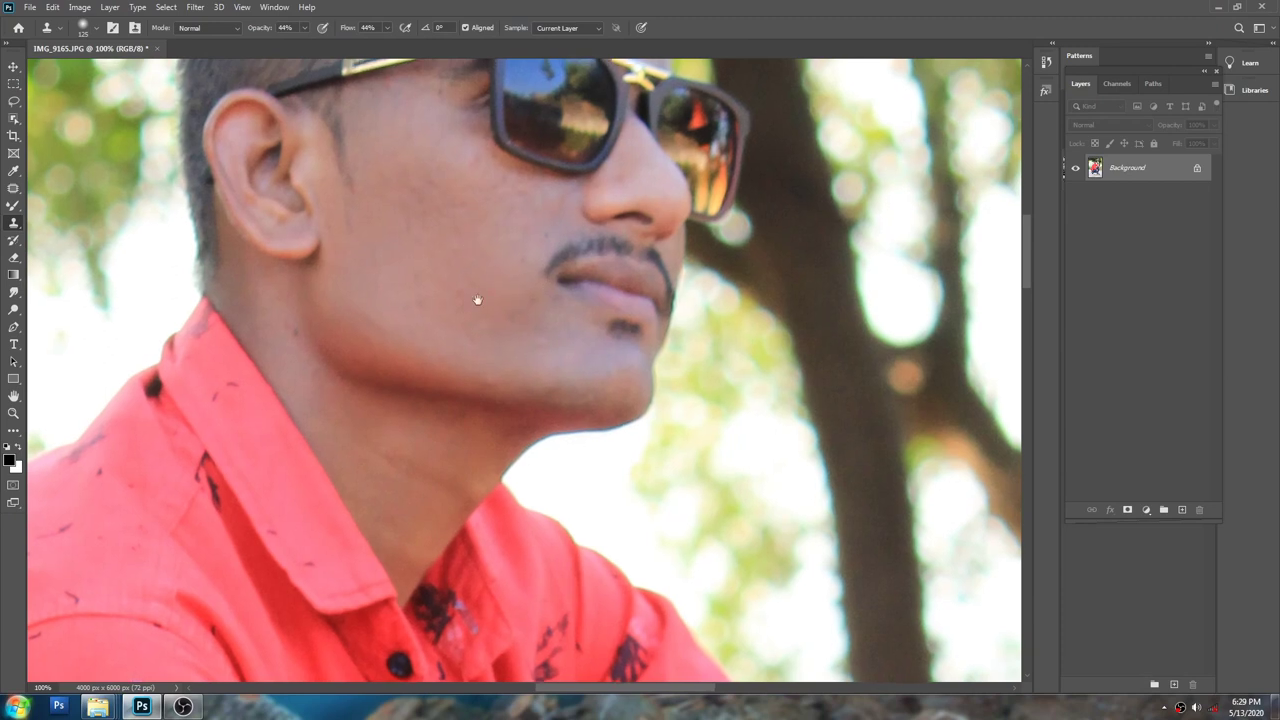
{"action": "left_click_drag", "start_coordinate": [477, 297], "coordinate": [497, 385]}
{"action": "mouse_move", "coordinate": [477, 267]}
{"action": "left_mouse_down"}
{"action": "mouse_move", "coordinate": [457, 214]}
{"action": "mouse_move", "coordinate": [560, 335]}
{"action": "mouse_move", "coordinate": [537, 371]}
{"action": "mouse_move", "coordinate": [457, 343]}
{"action": "mouse_move", "coordinate": [417, 294]}
{"action": "mouse_move", "coordinate": [374, 357]}
{"action": "mouse_move", "coordinate": [373, 416]}
{"action": "mouse_move", "coordinate": [474, 389]}
{"action": "left_mouse_up"}
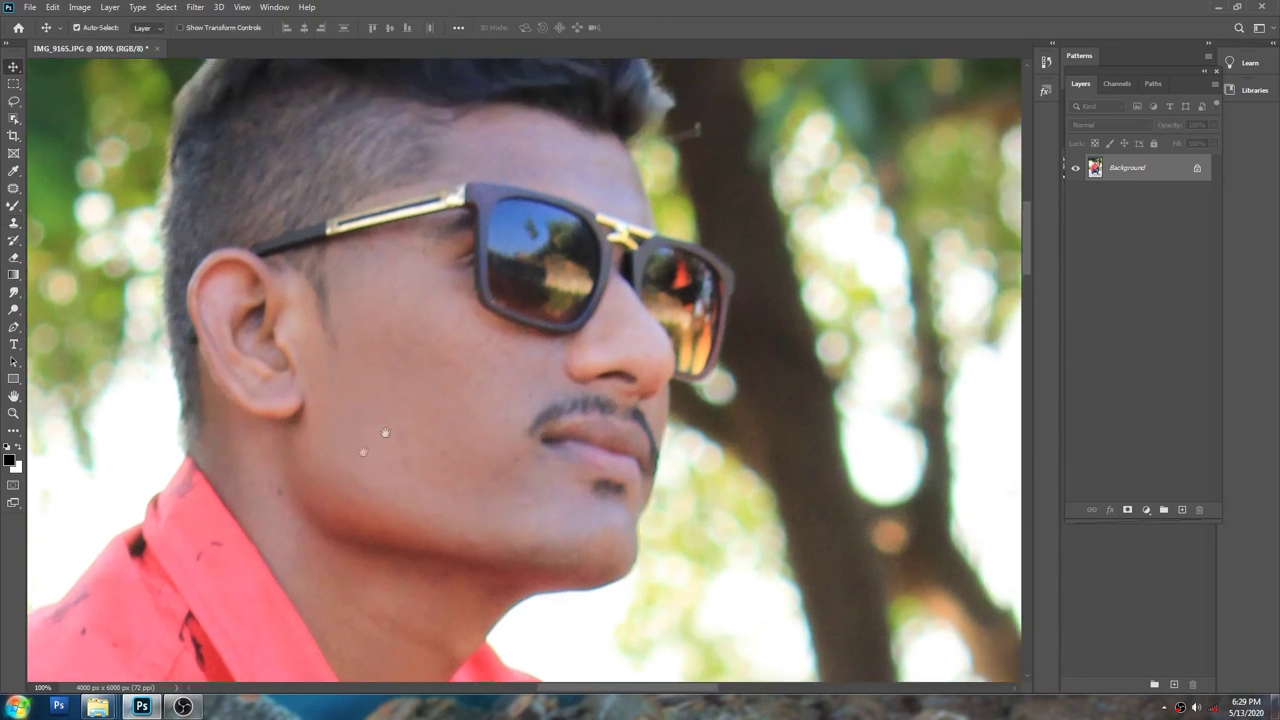
Step: Reposition the view and switch to the Move tool with Auto-Select turned on
{"action": "scroll", "coordinate": [470, 389], "scroll_direction": "down", "scroll_amount": 1}
{"action": "key", "text": "j"}
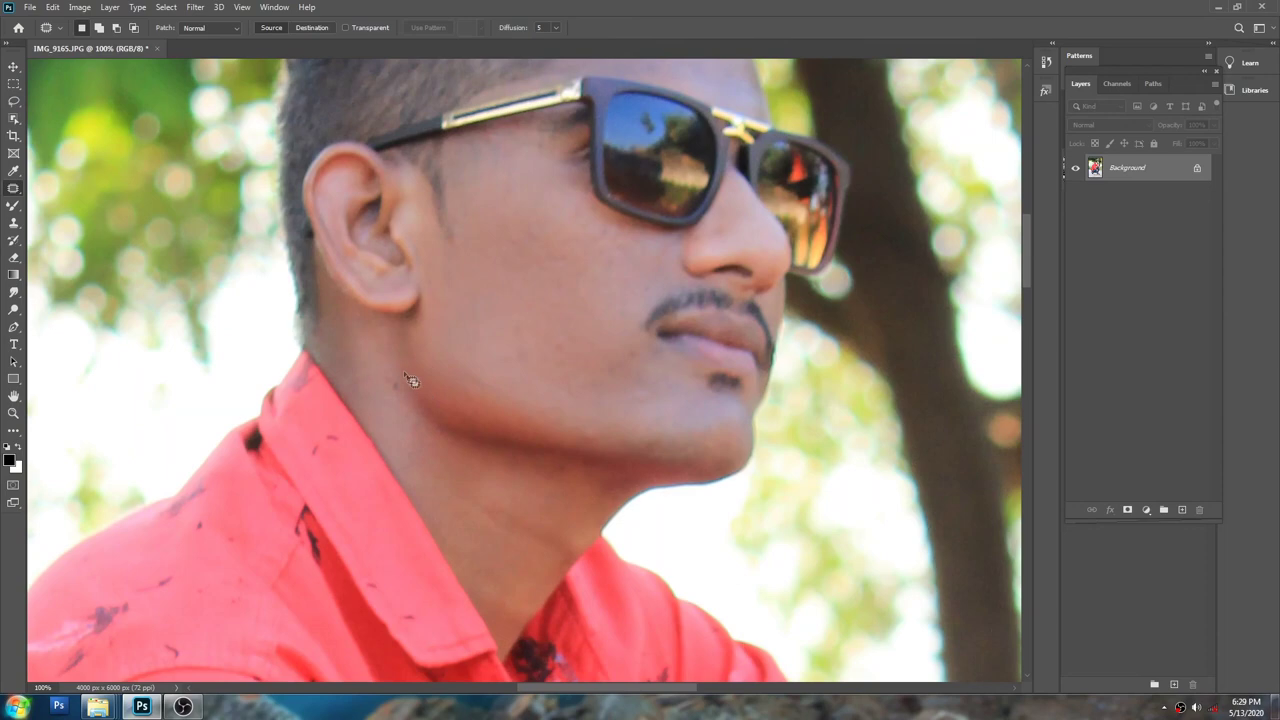
{"action": "scroll", "coordinate": [416, 427], "scroll_direction": "down", "scroll_amount": 2}
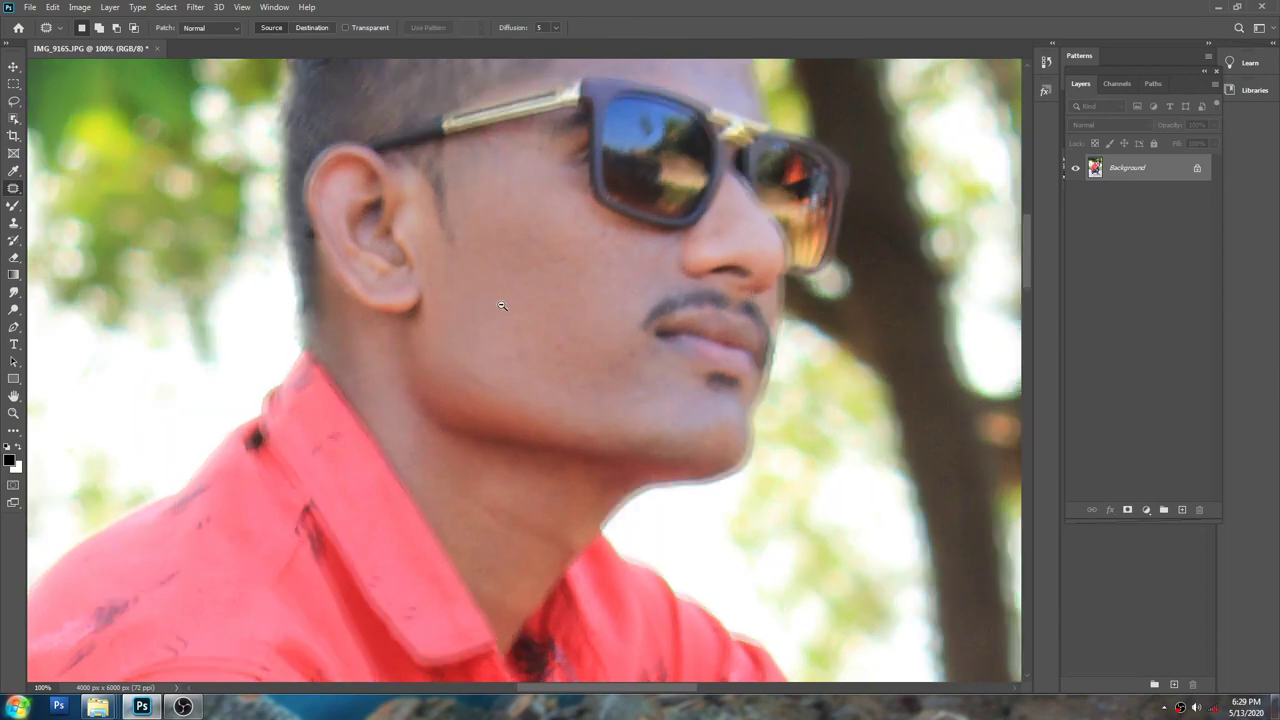
{"action": "scroll", "coordinate": [548, 390], "scroll_direction": "down", "scroll_amount": 2}
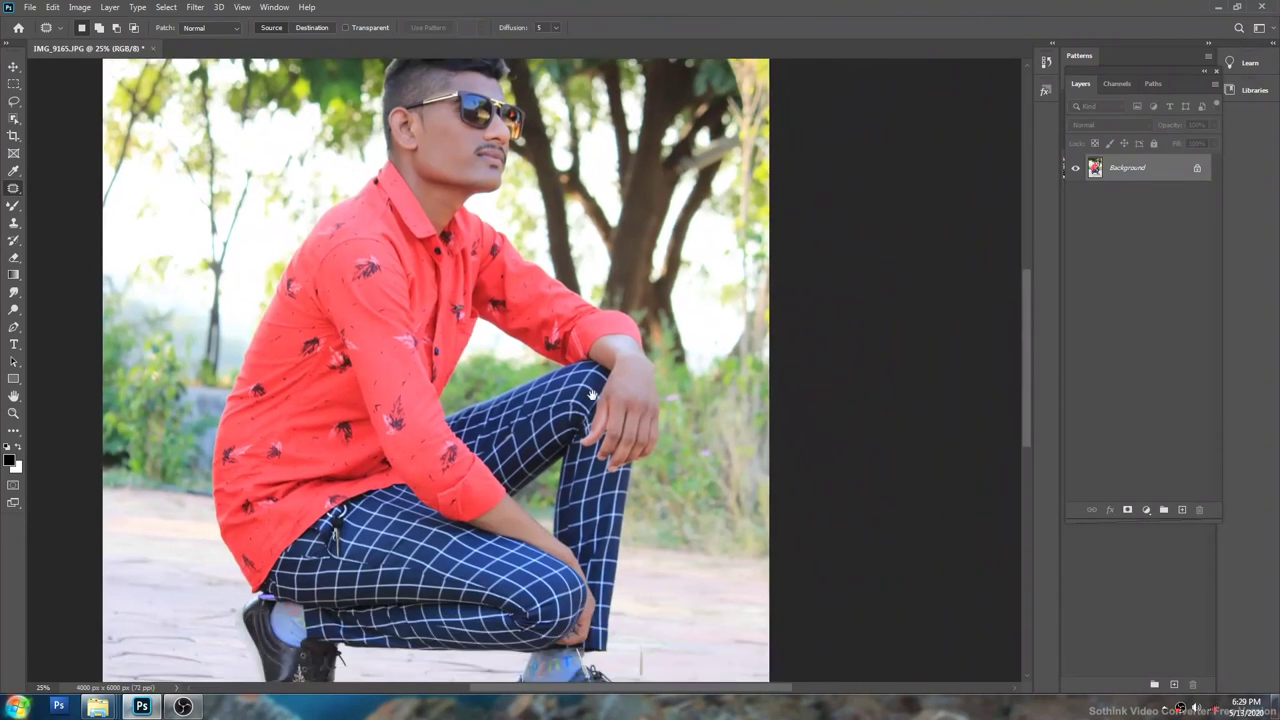
{"action": "left_click_drag", "start_coordinate": [592, 396], "coordinate": [528, 304]}
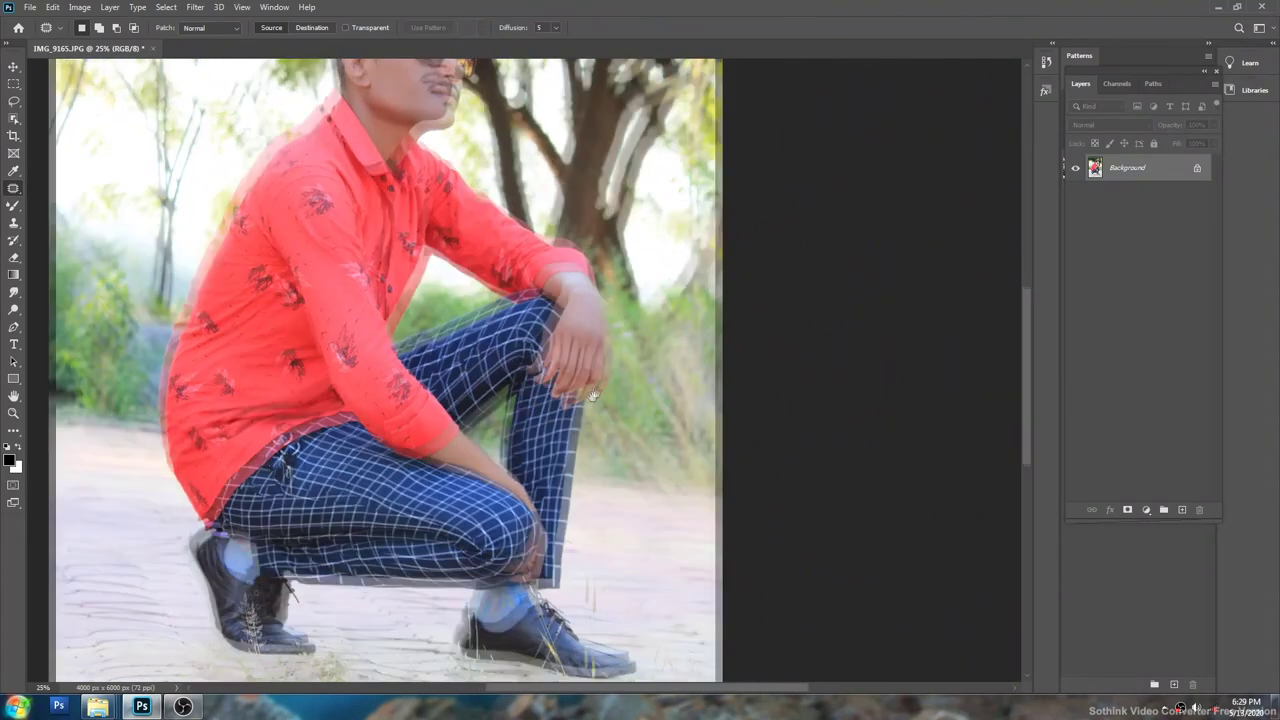
{"action": "scroll", "coordinate": [491, 262], "scroll_direction": "up", "scroll_amount": 1}
{"action": "left_click_drag", "start_coordinate": [491, 262], "coordinate": [500, 272]}
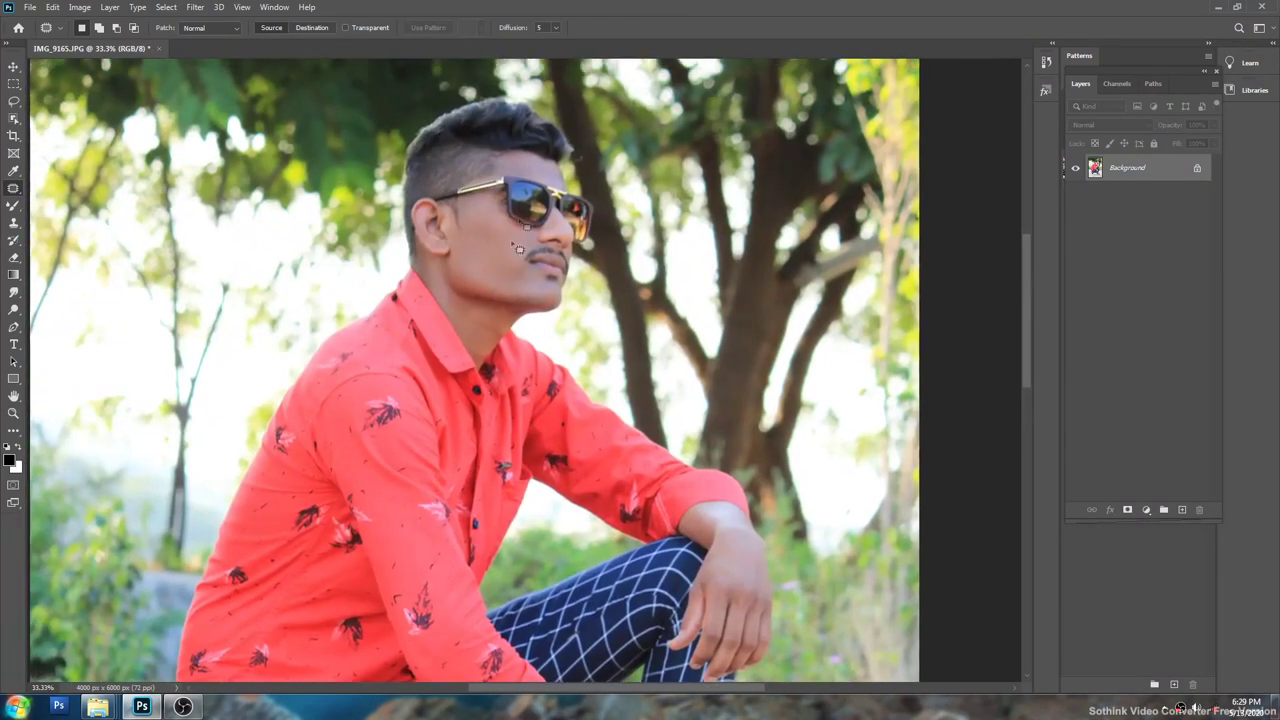
{"action": "key", "text": "v"}
{"action": "left_click", "coordinate": [77, 27]}
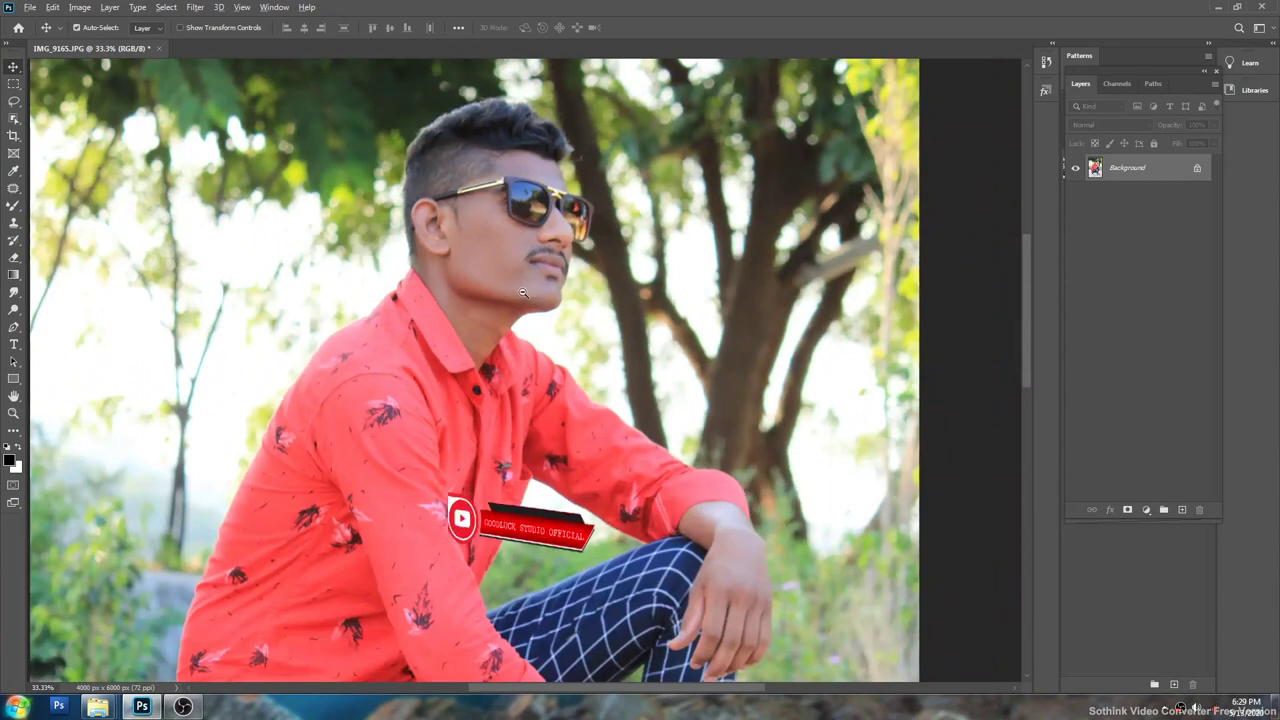
Step: Apply a Levels adjustment with input values 20, 1.12 and 243
{"action": "scroll", "coordinate": [514, 283], "scroll_direction": "down", "scroll_amount": 1}
{"action": "scroll", "coordinate": [508, 252], "scroll_direction": "down", "scroll_amount": 1}
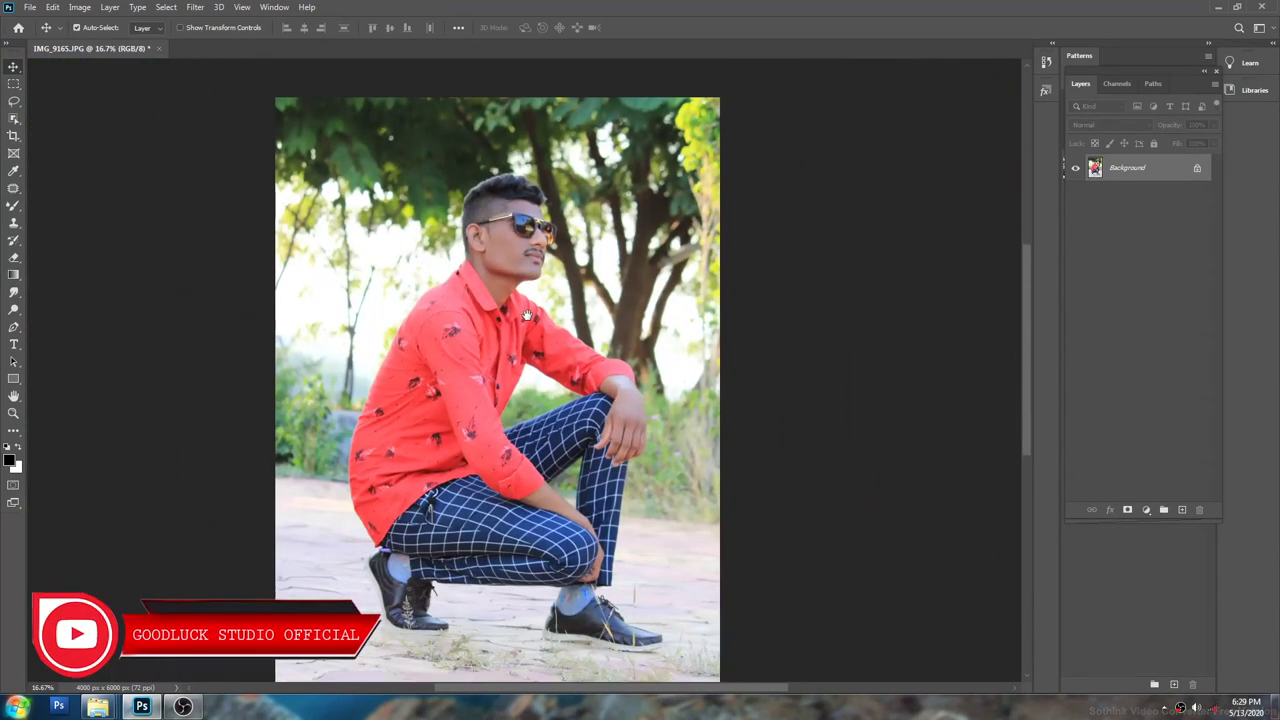
{"action": "scroll", "coordinate": [514, 288], "scroll_direction": "up", "scroll_amount": 1}
{"action": "scroll", "coordinate": [520, 292], "scroll_direction": "up", "scroll_amount": 1}
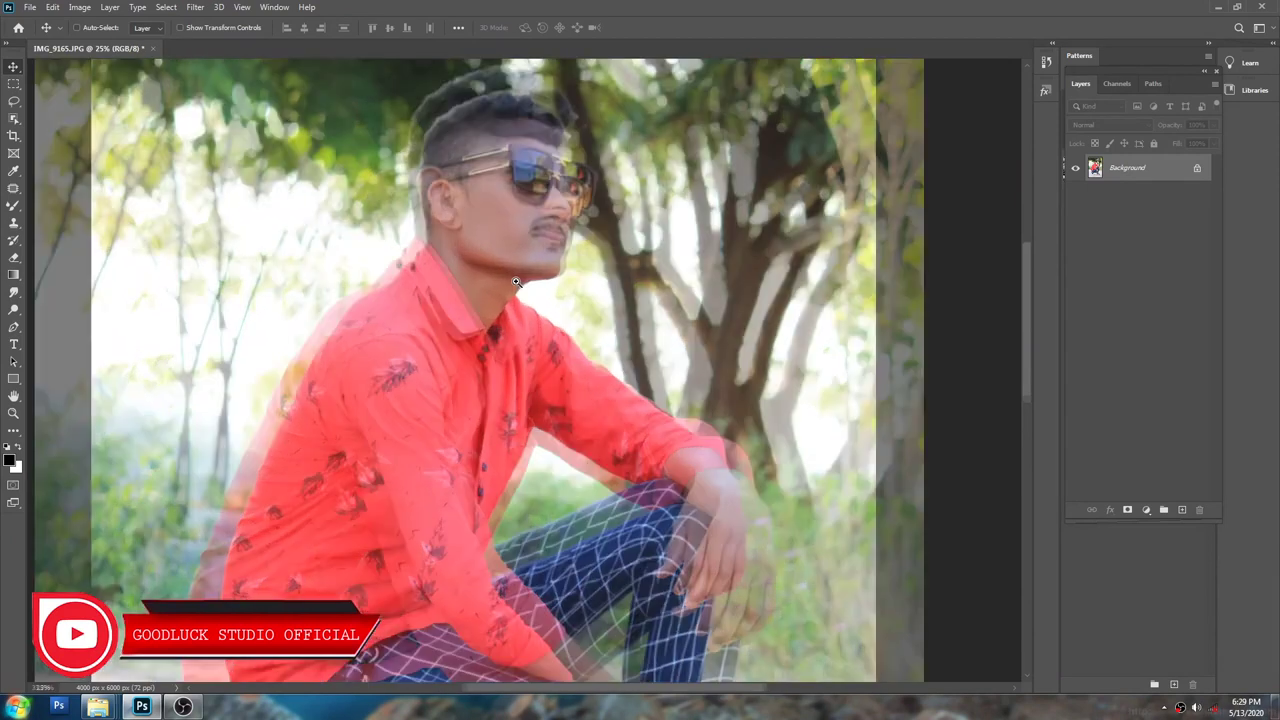
{"action": "key", "text": "ctrl+l"}
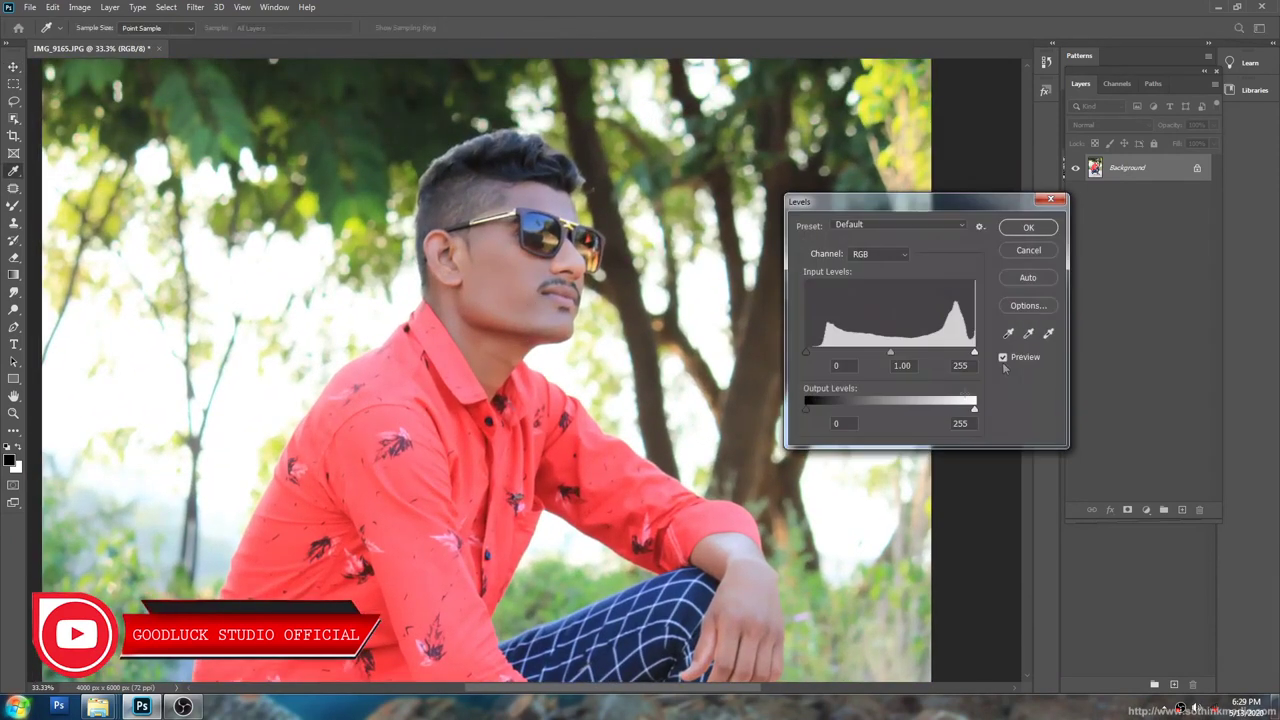
{"action": "left_click", "coordinate": [819, 357]}
{"action": "left_click", "coordinate": [887, 356]}
{"action": "left_click_drag", "start_coordinate": [895, 356], "coordinate": [893, 356]}
{"action": "key", "text": "Return"}
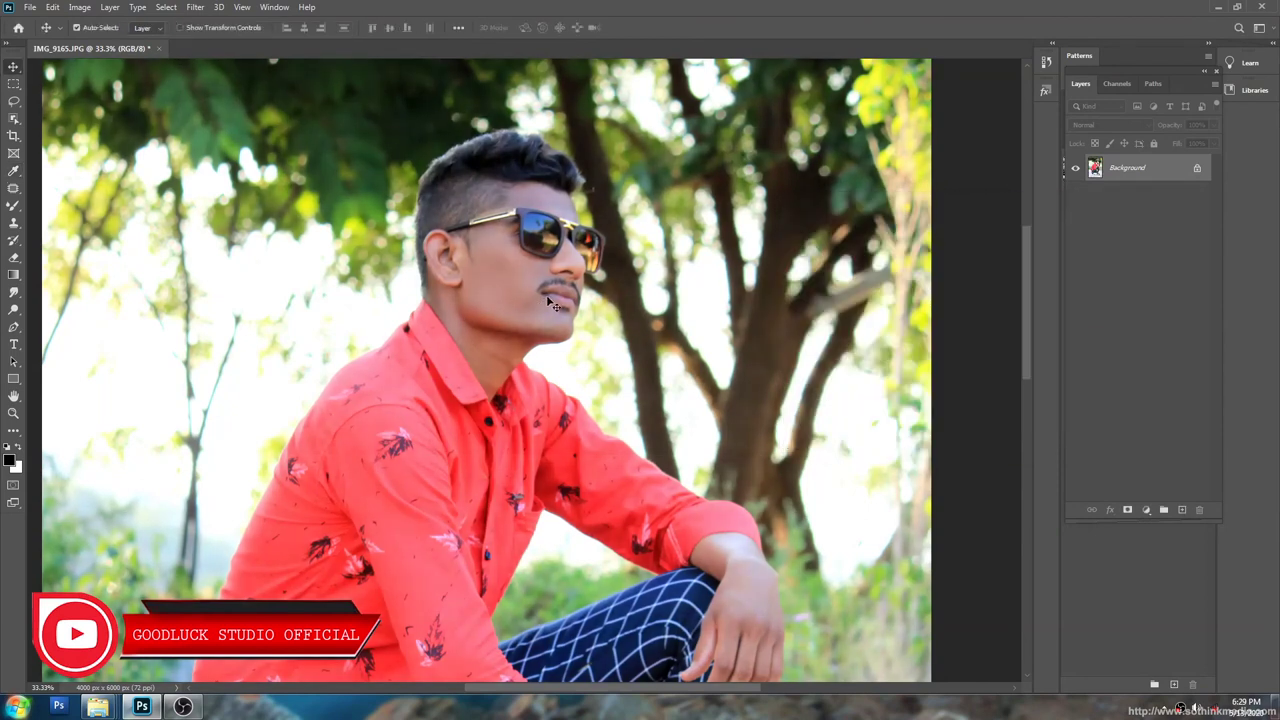
{"action": "key", "text": "ctrl+minus"}
Step: Burn the shadows across the red shirt and right arm with a smaller Burn brush
{"action": "scroll", "coordinate": [543, 320], "scroll_direction": "down", "scroll_amount": 1}
{"action": "key", "text": "o"}
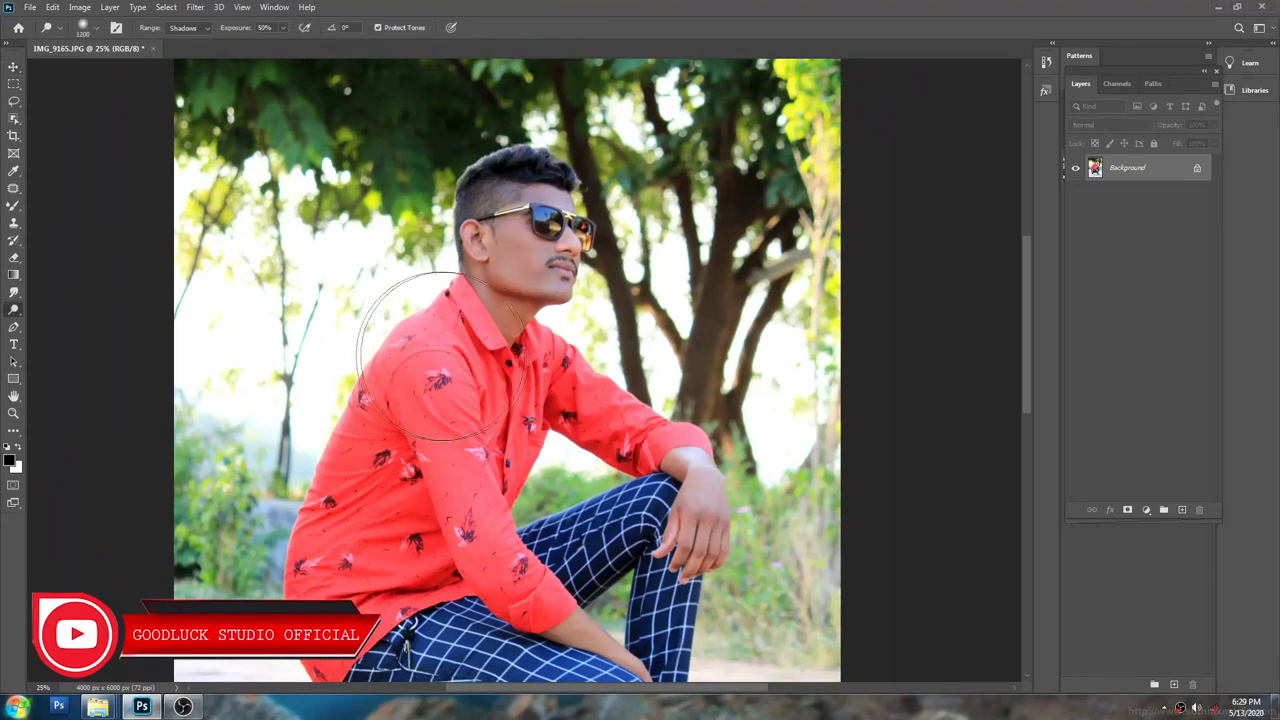
{"action": "key", "text": "bracketleft"}
{"action": "key", "text": "bracketleft"}
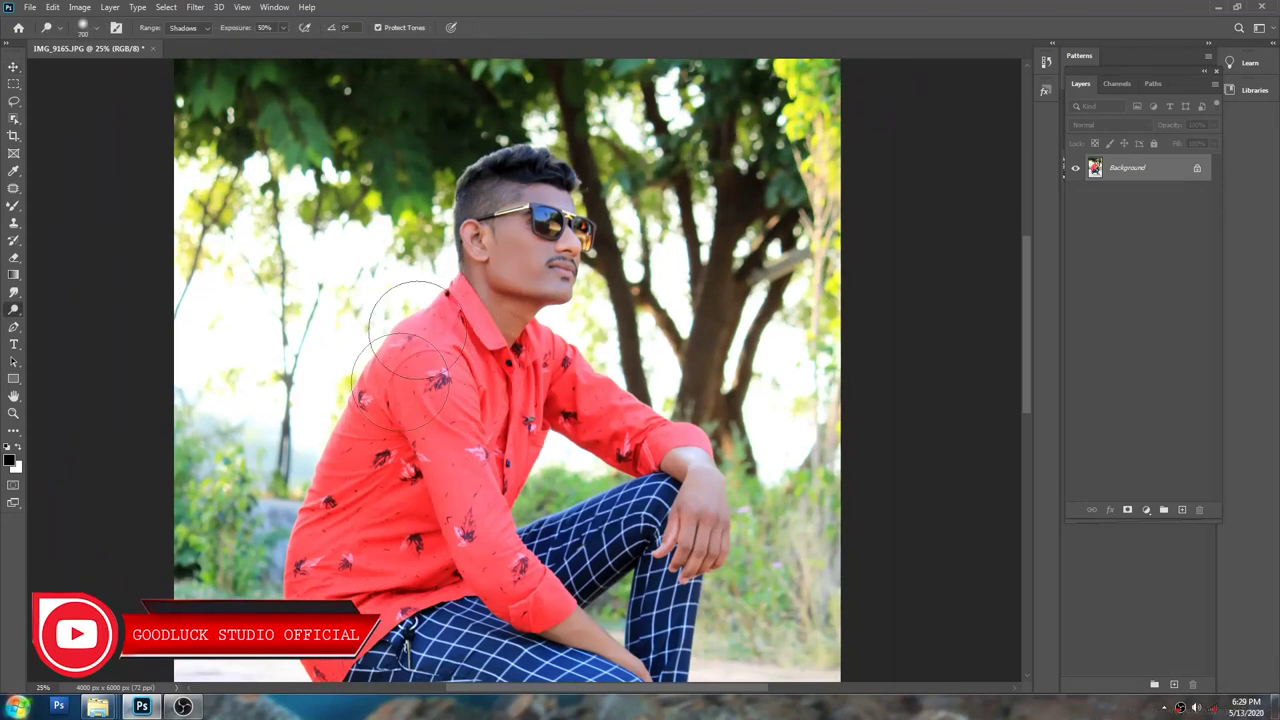
{"action": "left_click_drag", "start_coordinate": [339, 536], "coordinate": [706, 430]}
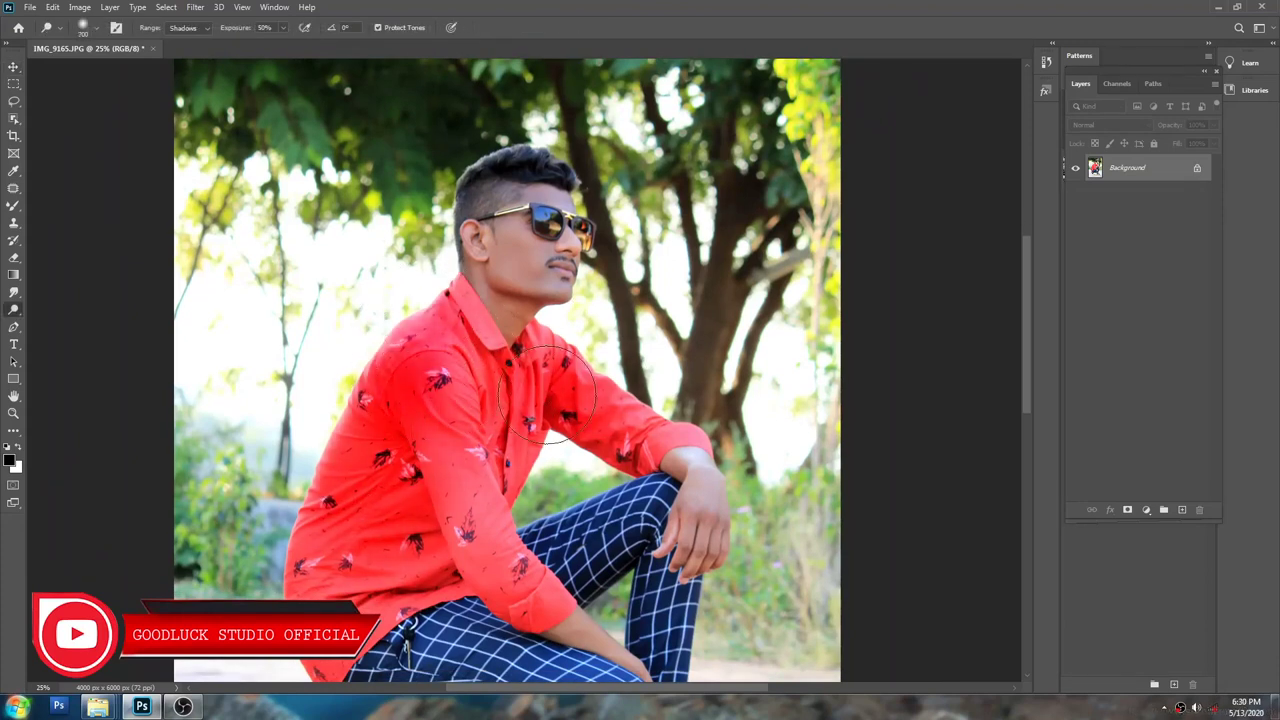
{"action": "scroll", "coordinate": [620, 545], "scroll_direction": "down", "scroll_amount": 5}
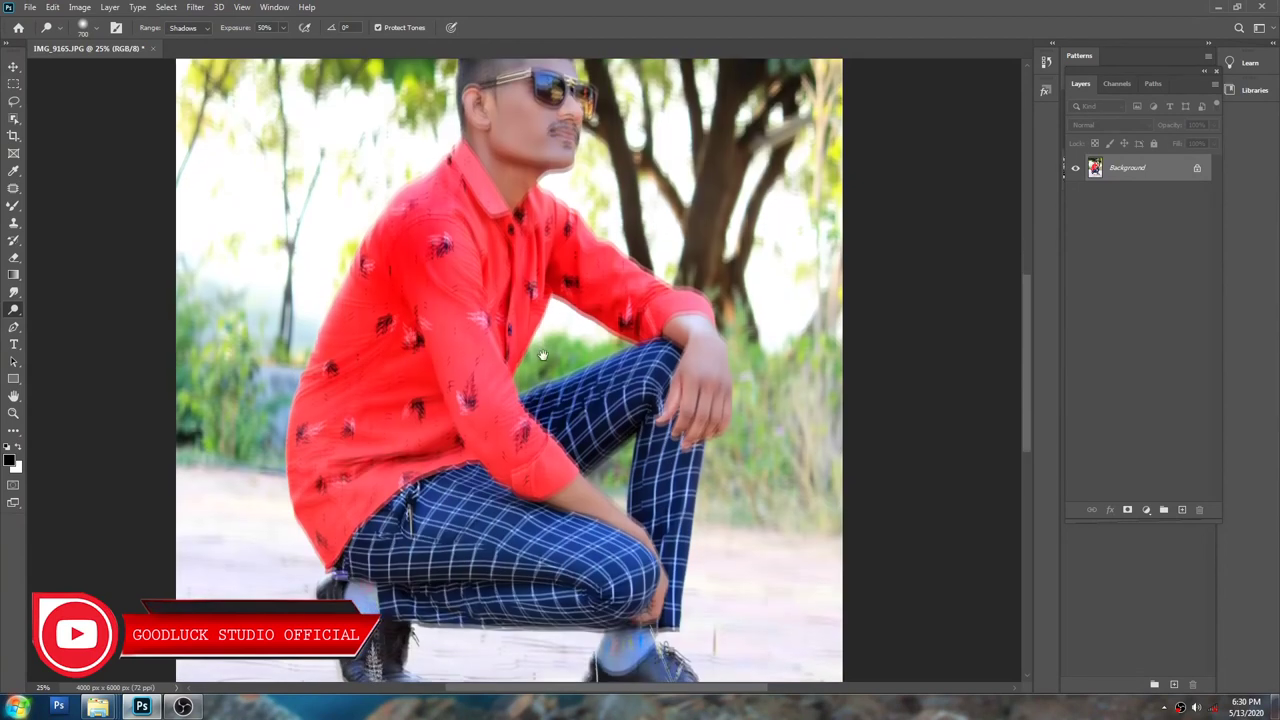
{"action": "scroll", "coordinate": [380, 510], "scroll_direction": "down", "scroll_amount": 5}
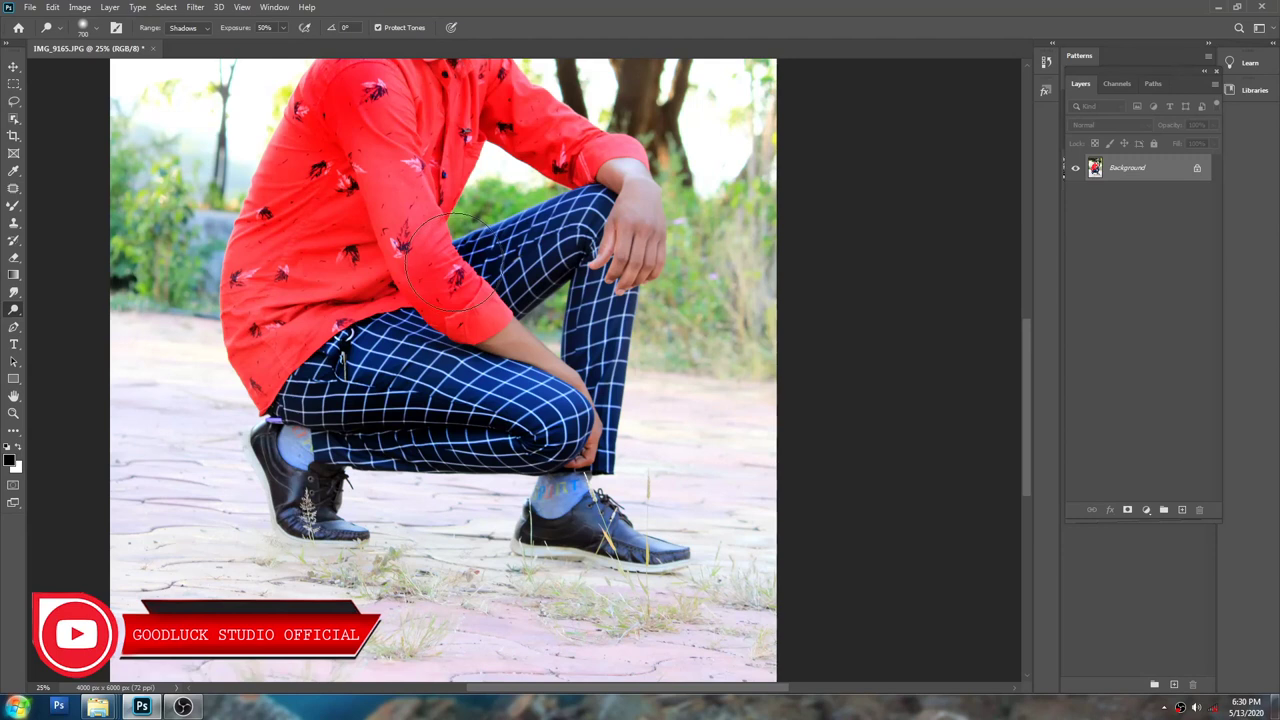
{"action": "scroll", "coordinate": [505, 260], "scroll_direction": "up", "scroll_amount": 4}
{"action": "scroll", "coordinate": [517, 213], "scroll_direction": "up", "scroll_amount": 5}
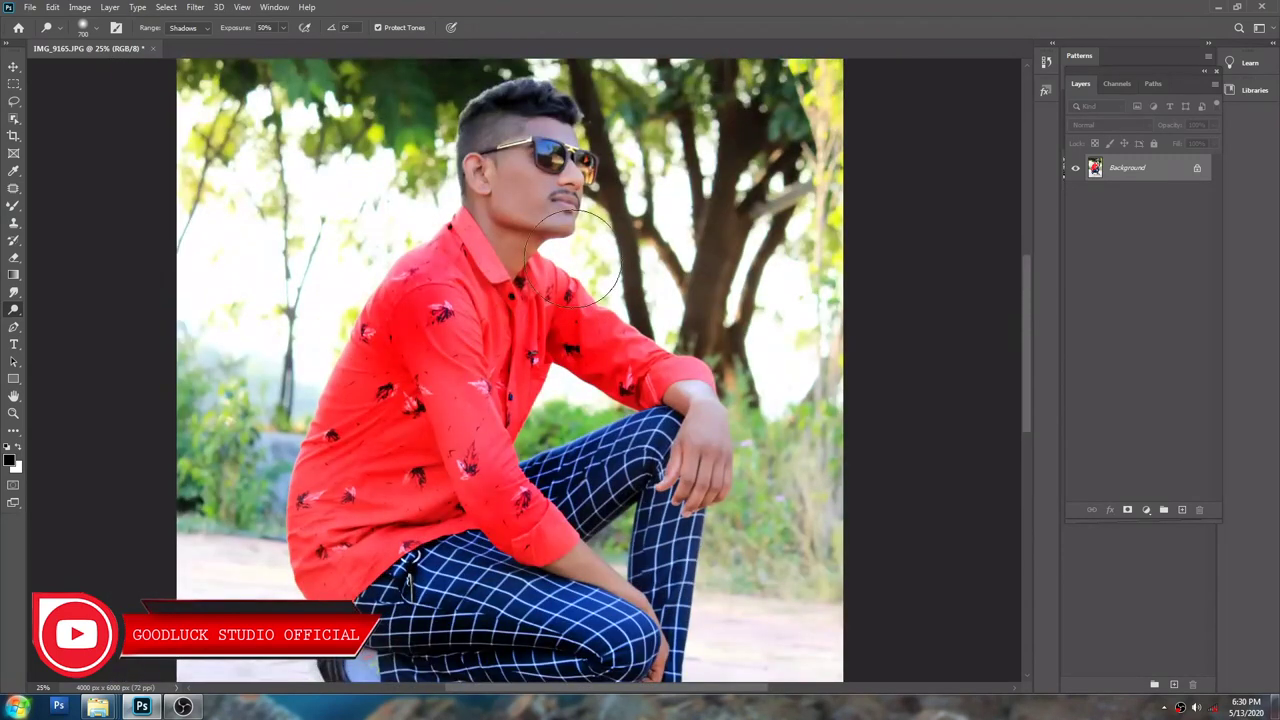
{"action": "key", "text": "v"}
{"action": "scroll", "coordinate": [516, 153], "scroll_direction": "up", "scroll_amount": 1}
Step: Duplicate the background to Layer 1 and open the Portraiture filter on it
{"action": "key", "text": "ctrl+j"}
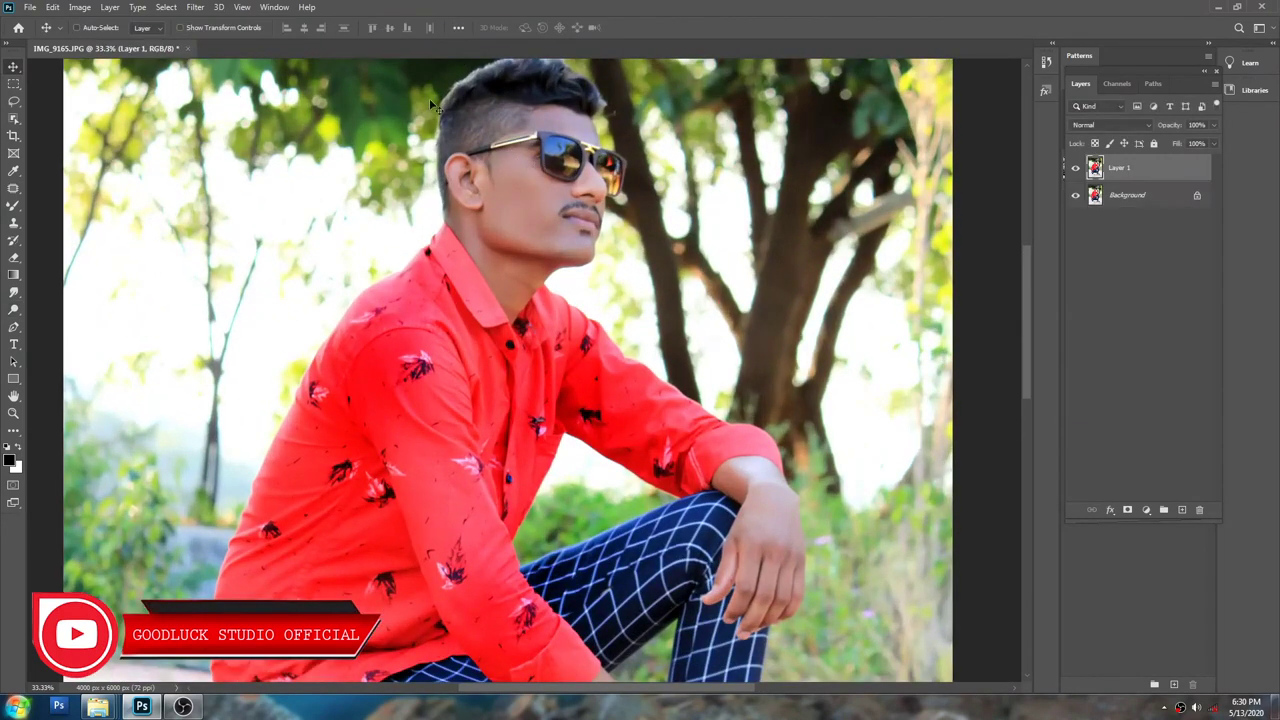
{"action": "left_click", "coordinate": [195, 7]}
{"action": "mouse_move", "coordinate": [217, 292]}
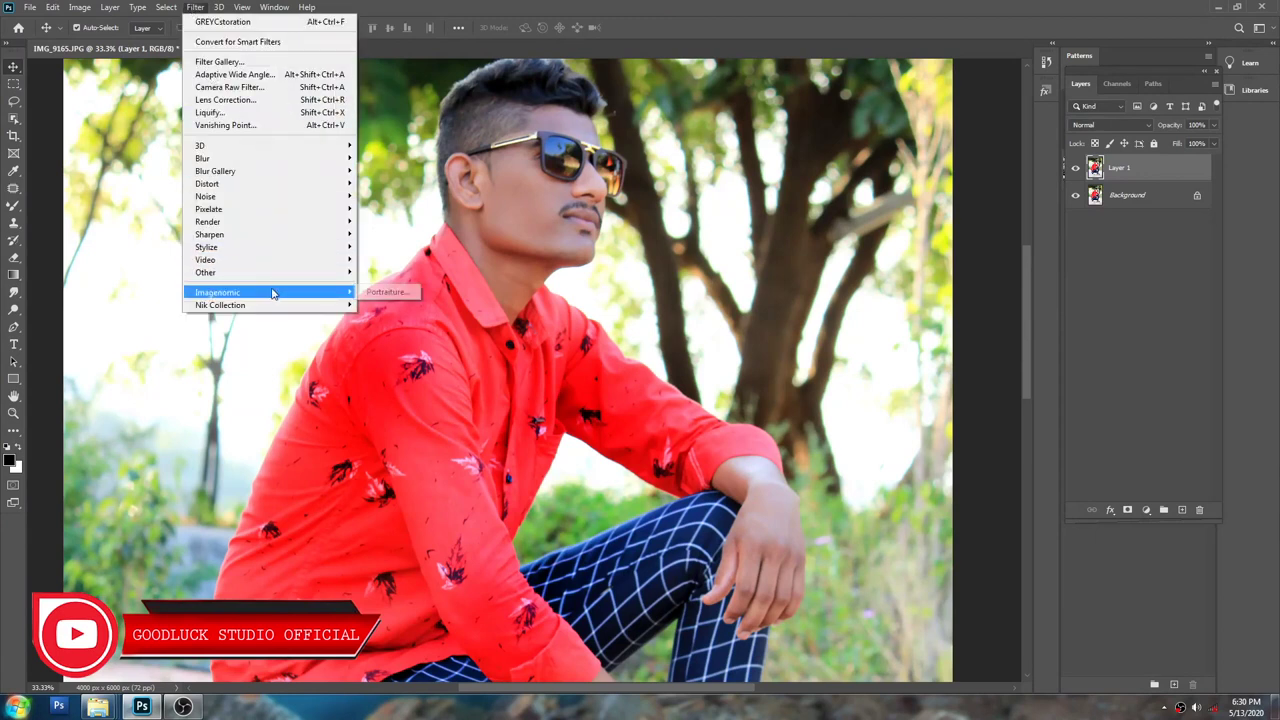
{"action": "left_click", "coordinate": [400, 290]}
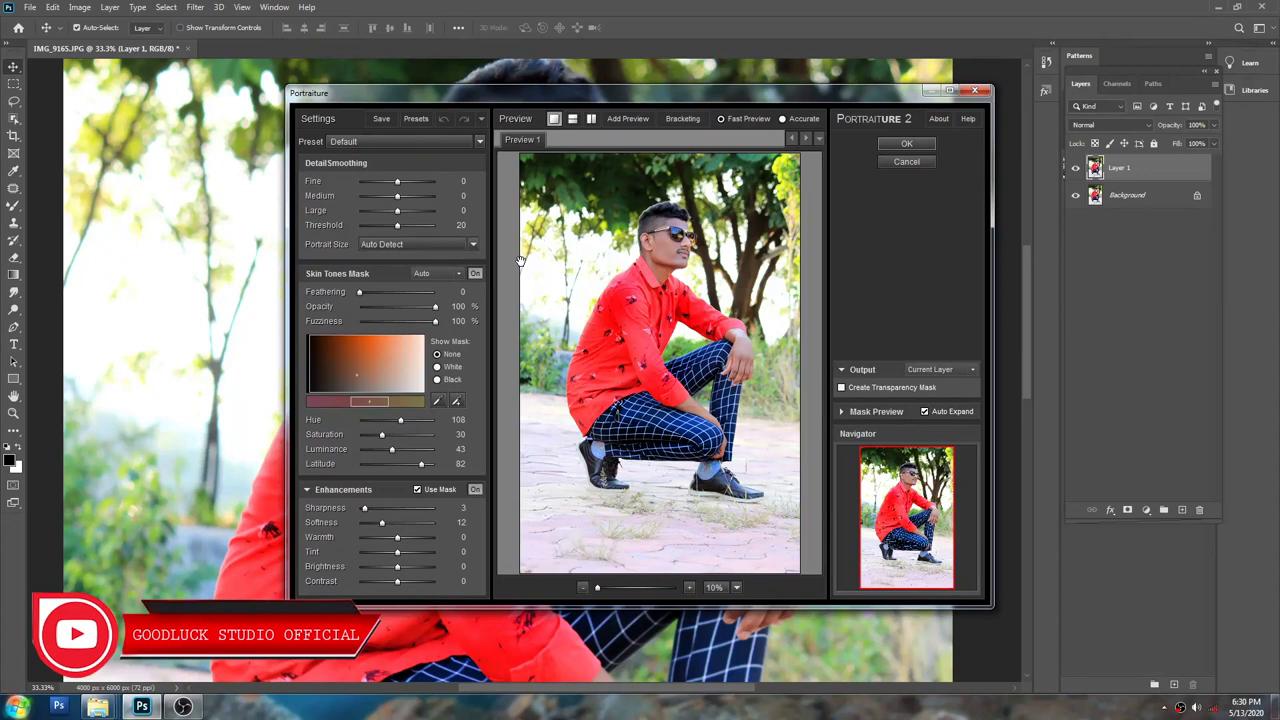
{"action": "left_click", "coordinate": [416, 122]}
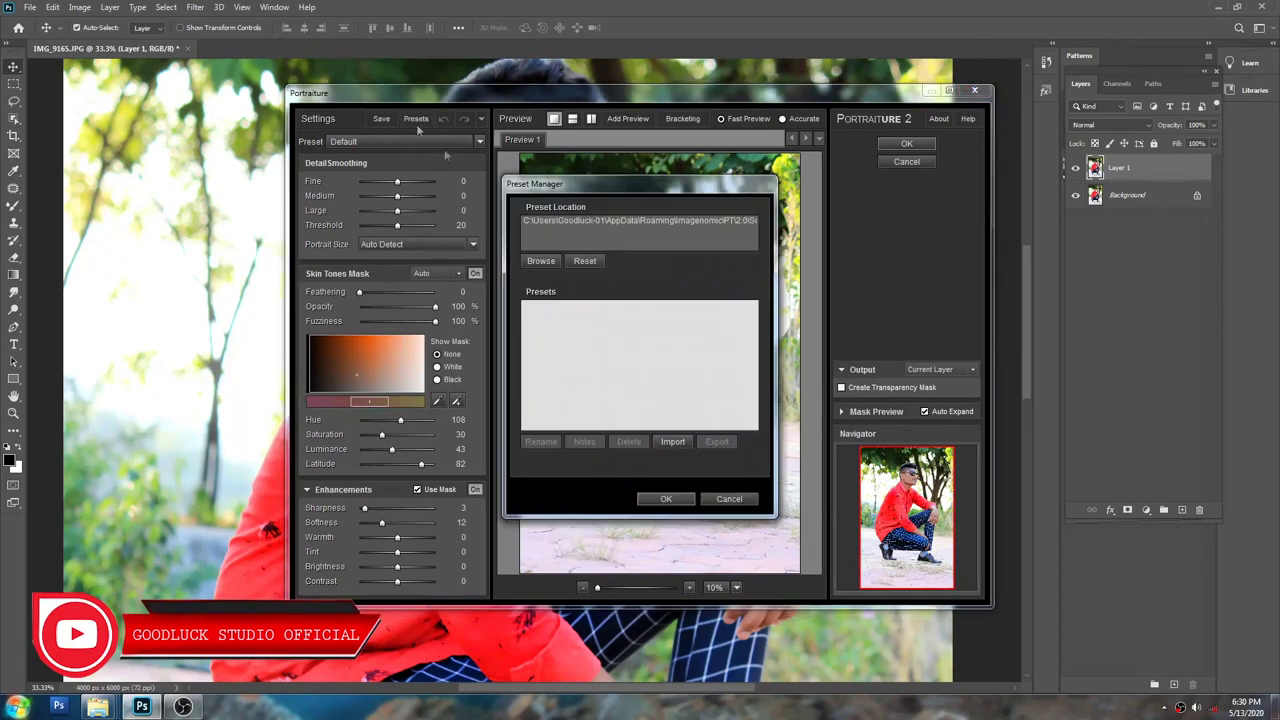
{"action": "left_click", "coordinate": [729, 499]}
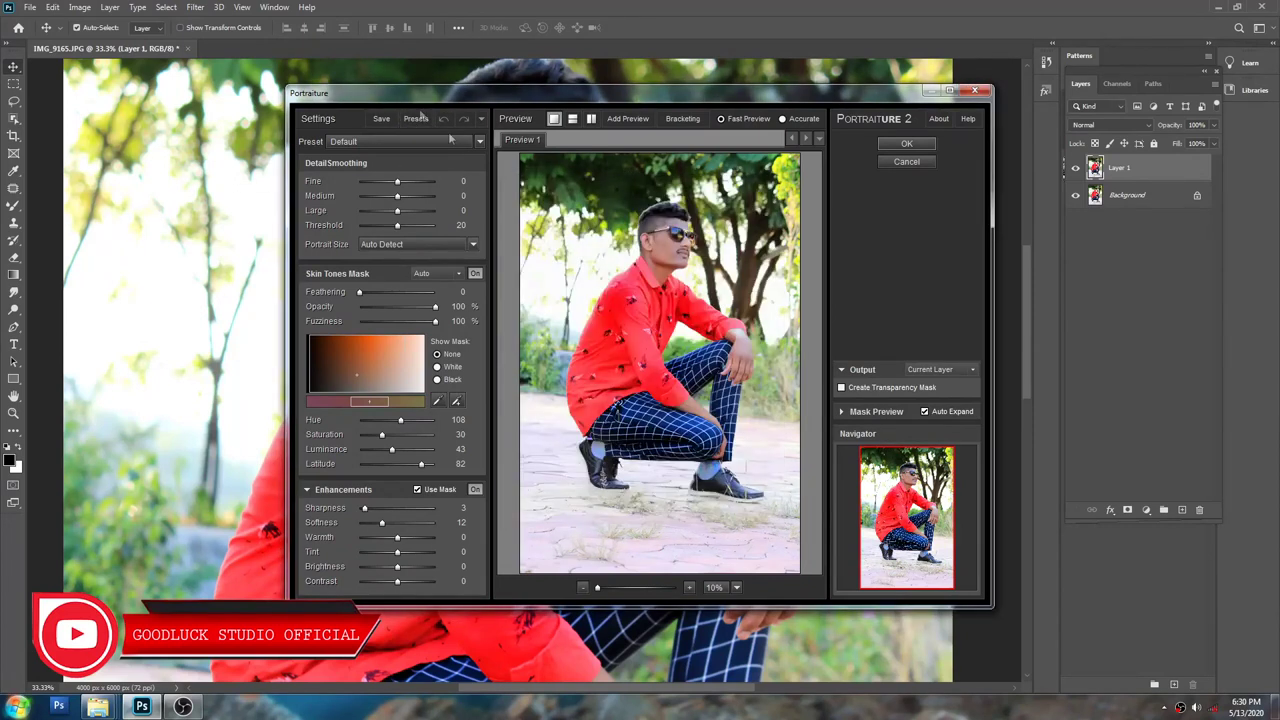
Step: Keep Auto Detect portrait size, set Sharpness 5 and Softness 6, and apply Portraiture
{"action": "left_click", "coordinate": [420, 244]}
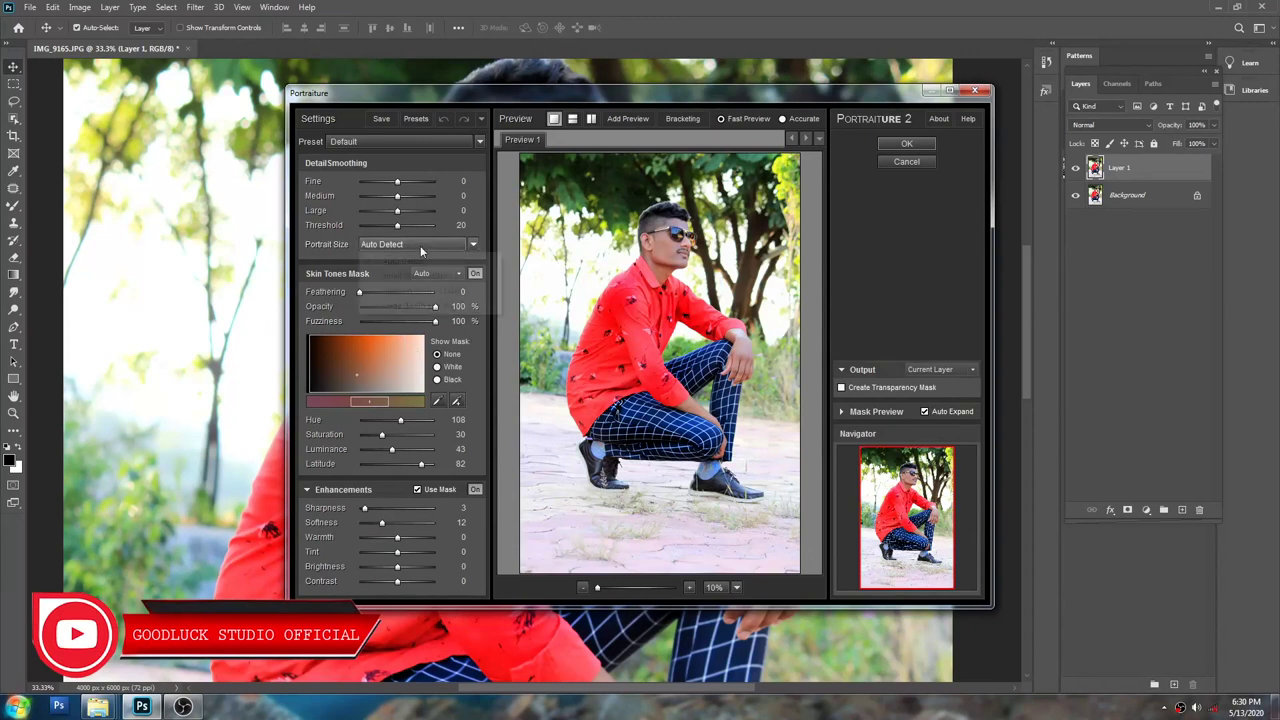
{"action": "left_click", "coordinate": [423, 262]}
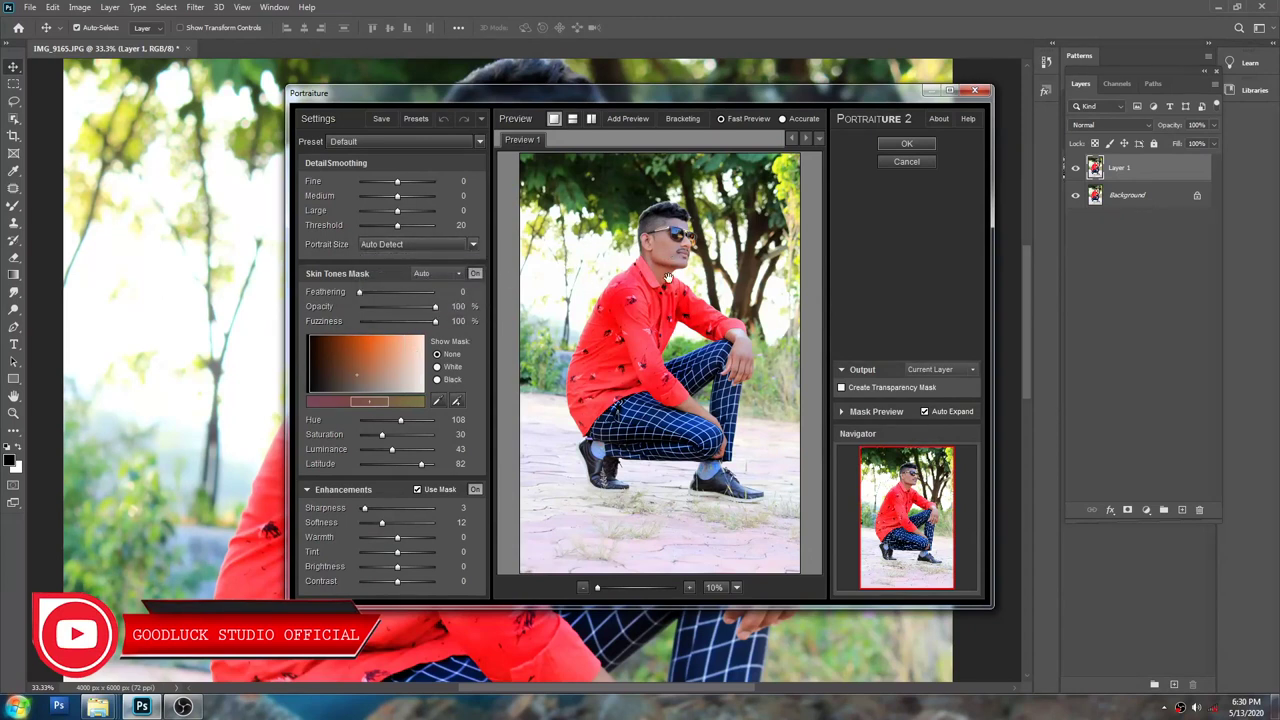
{"action": "left_click", "coordinate": [673, 261]}
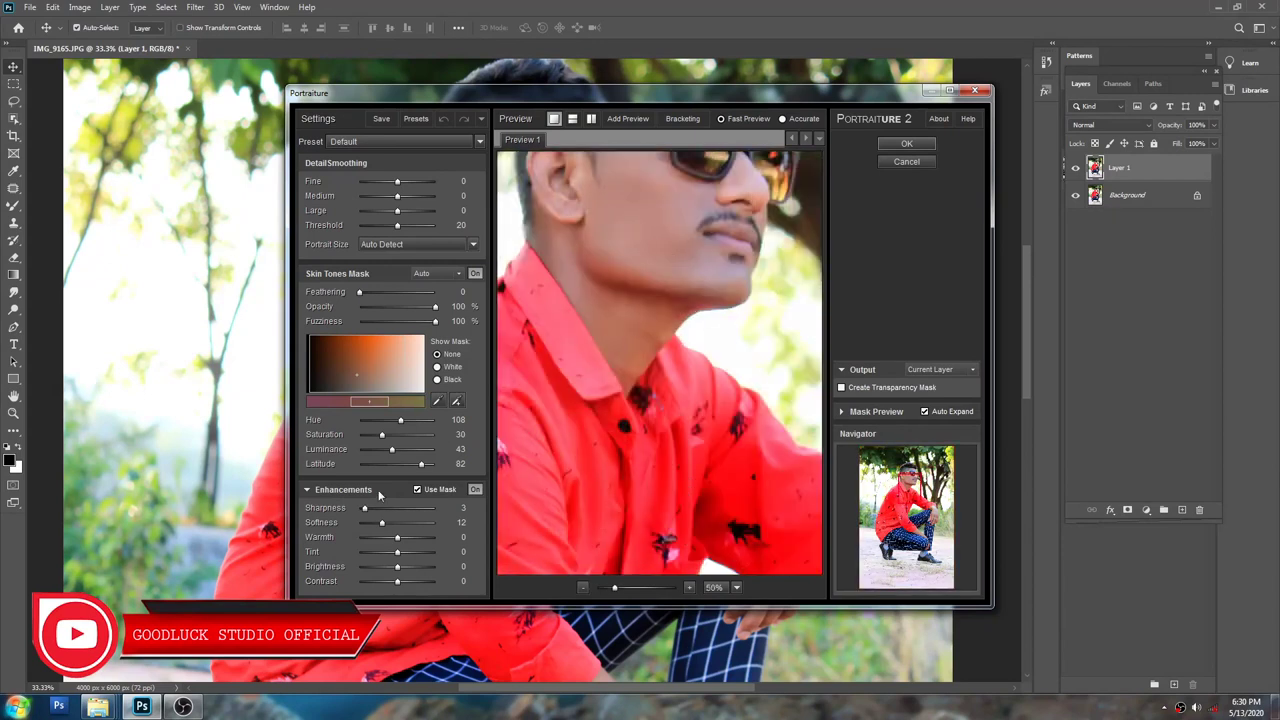
{"action": "left_click", "coordinate": [380, 509]}
{"action": "left_click_drag", "start_coordinate": [657, 266], "coordinate": [672, 366]}
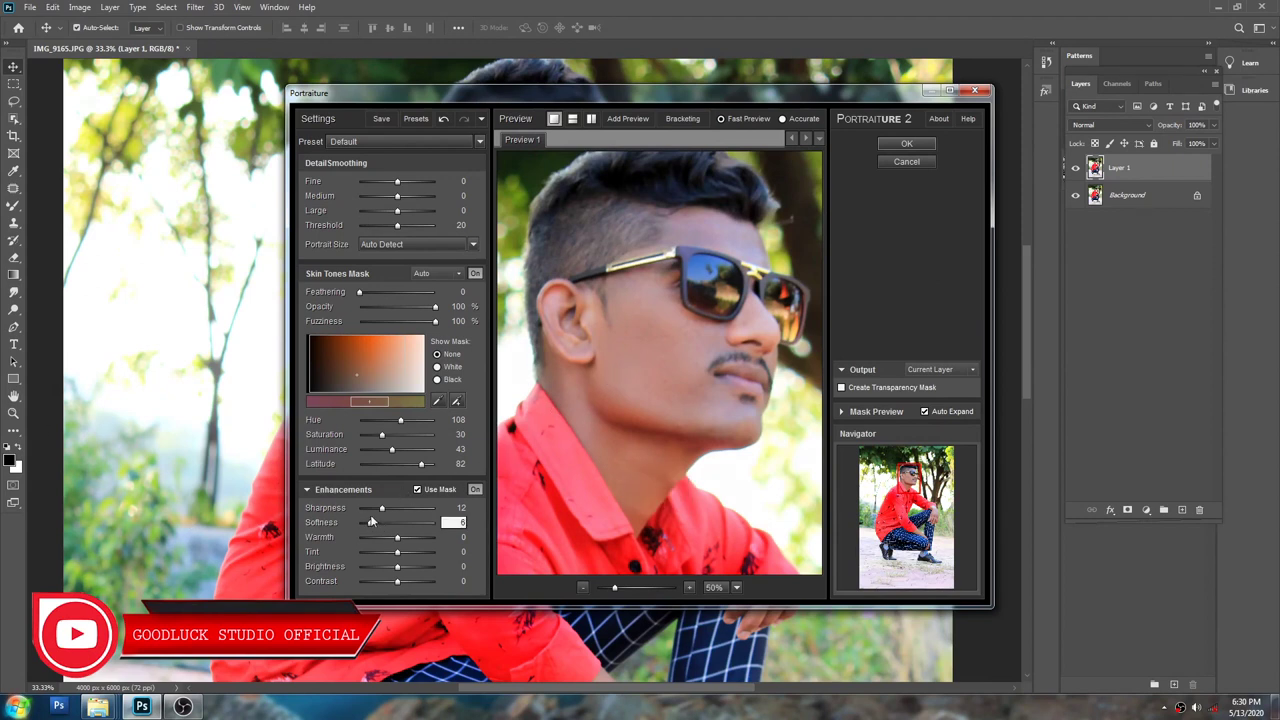
{"action": "left_click_drag", "start_coordinate": [380, 509], "coordinate": [368, 510]}
{"action": "left_click", "coordinate": [906, 144]}
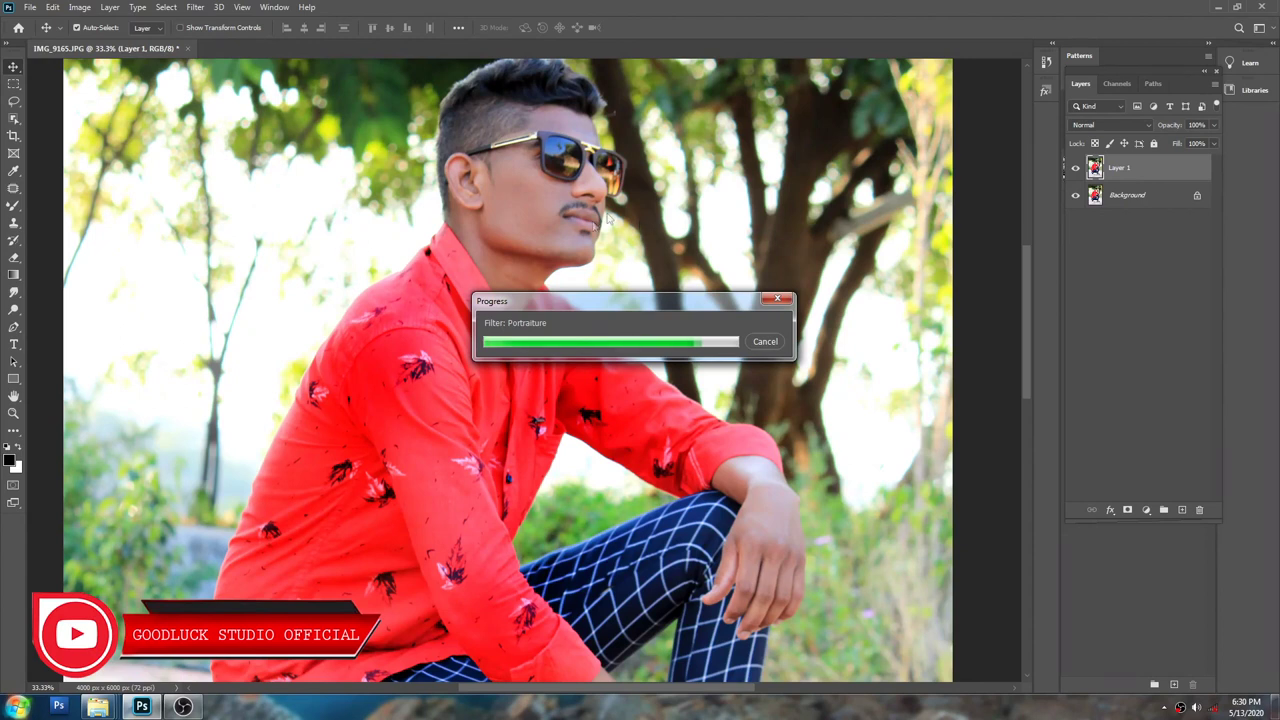
Step: Merge Layer 1 into the Background and zoom out to see the whole photo
{"action": "key", "text": "ctrl+e"}
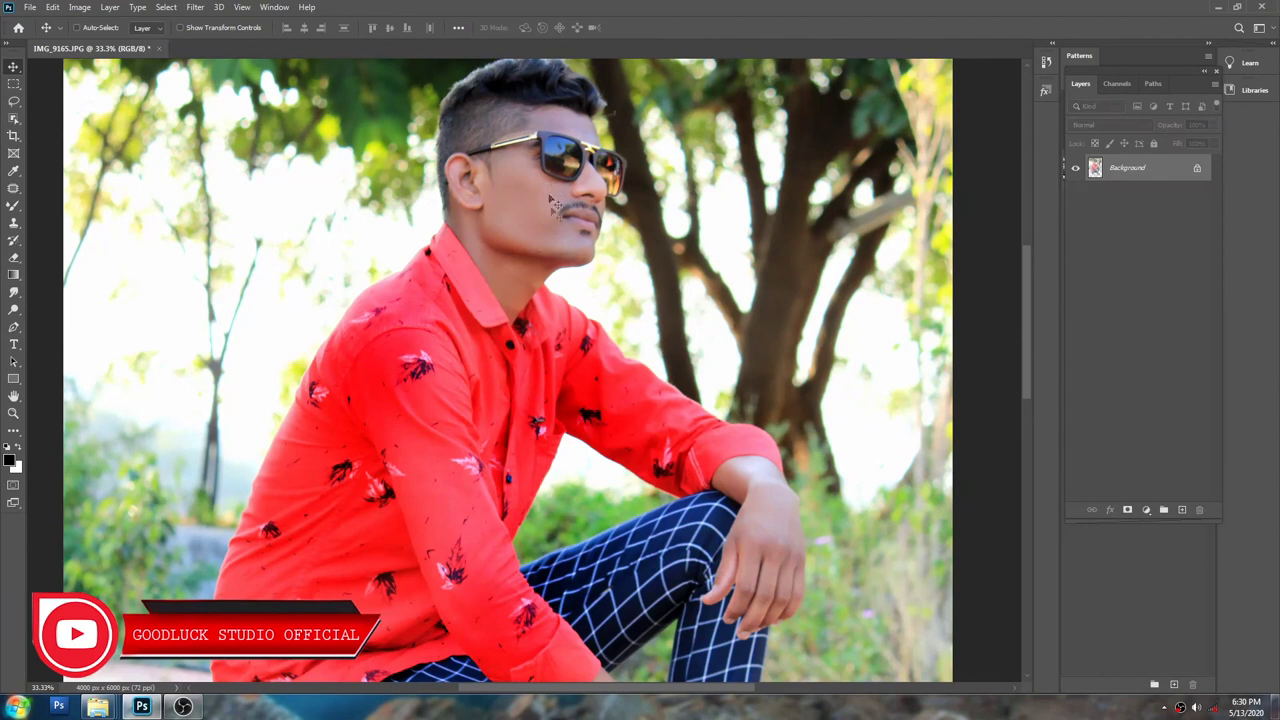
{"action": "key", "text": "ctrl+minus"}
{"action": "left_click", "coordinate": [568, 218], "text": "alt"}
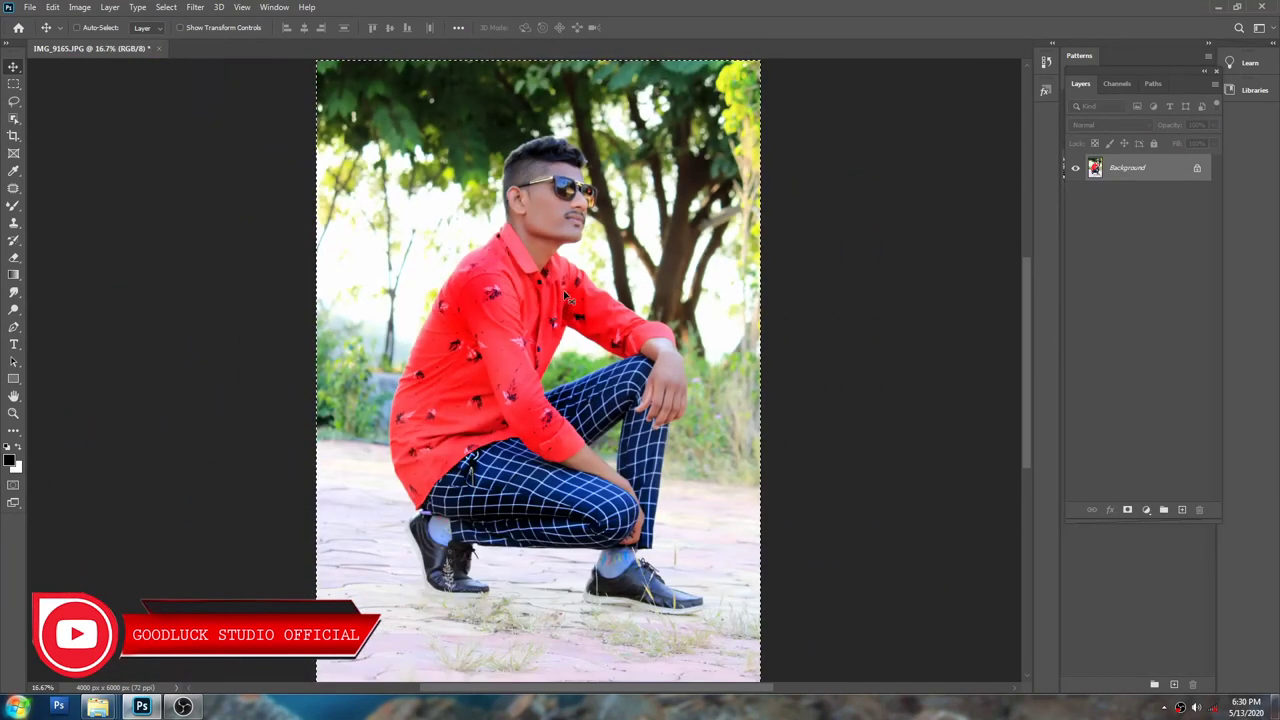
{"action": "key", "text": "ctrl+BackSpace"}
{"action": "key", "text": "ctrl+z"}
Step: Set an 8:12 crop ratio, commit it, and check the image size
{"action": "key", "text": "c"}
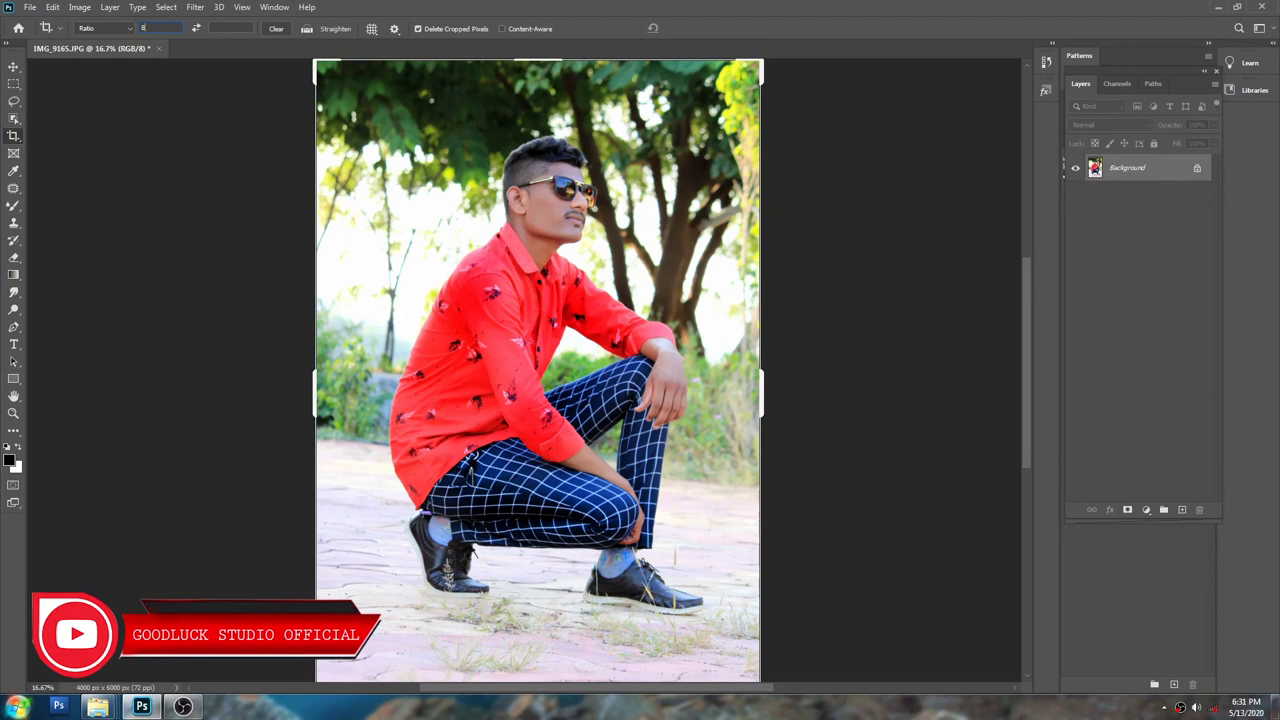
{"action": "key", "text": "Tab"}
{"action": "type", "text": "1"}
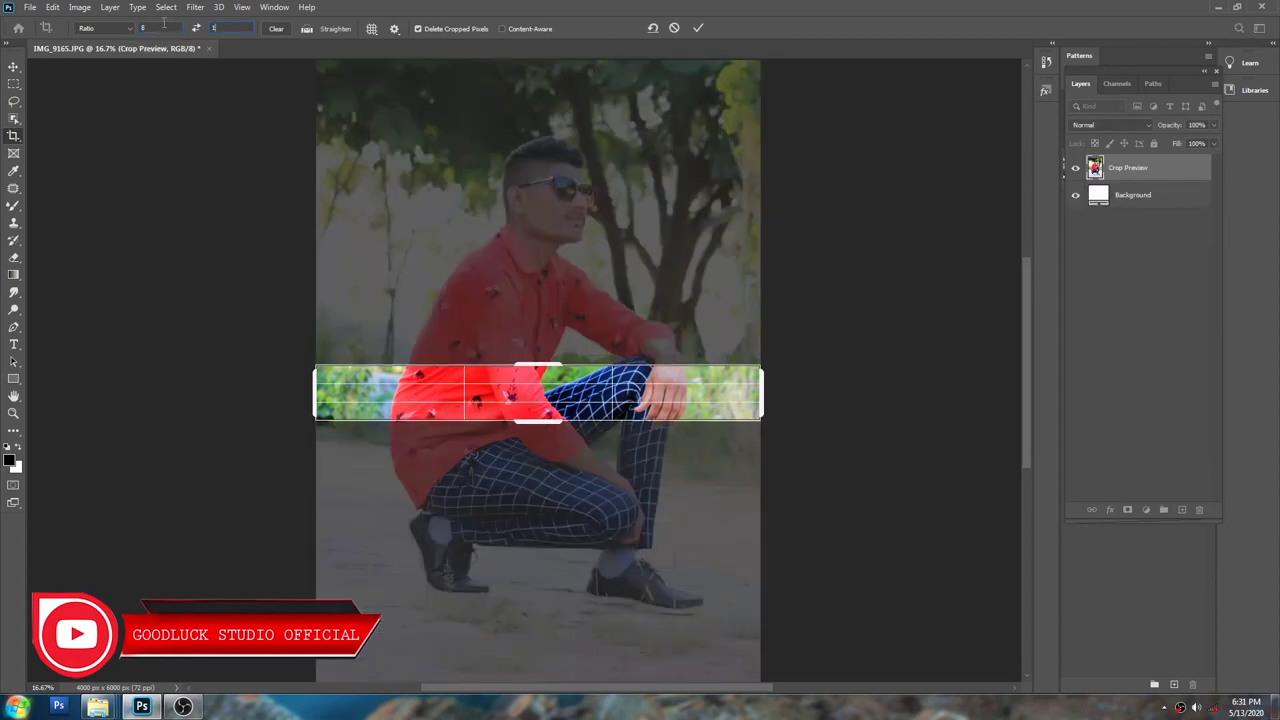
{"action": "type", "text": "22"}
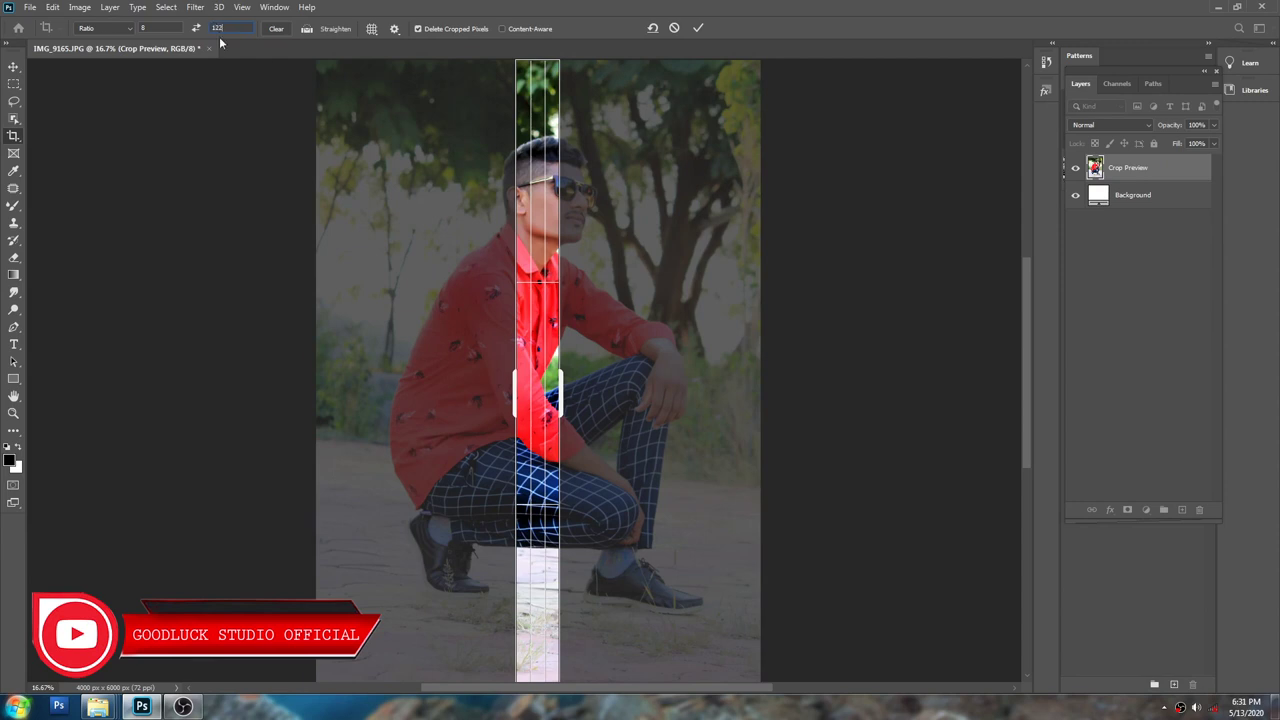
{"action": "key", "text": "BackSpace"}
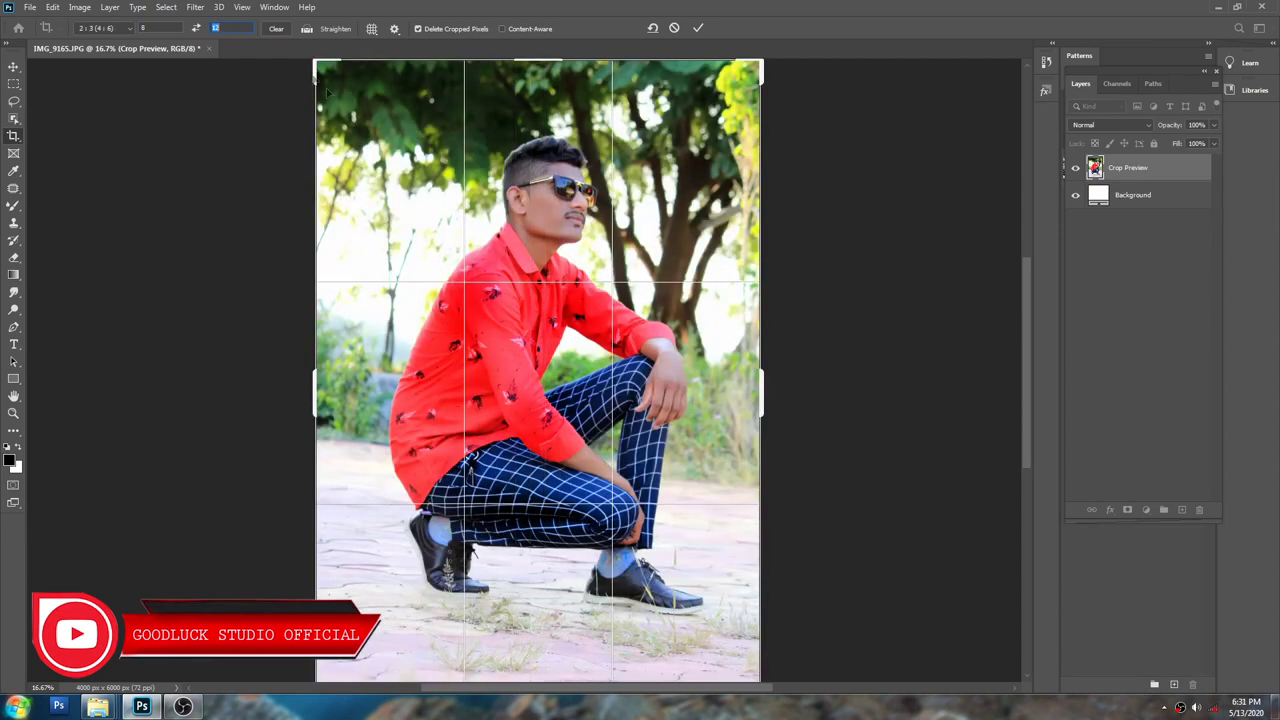
{"action": "key", "text": "Return"}
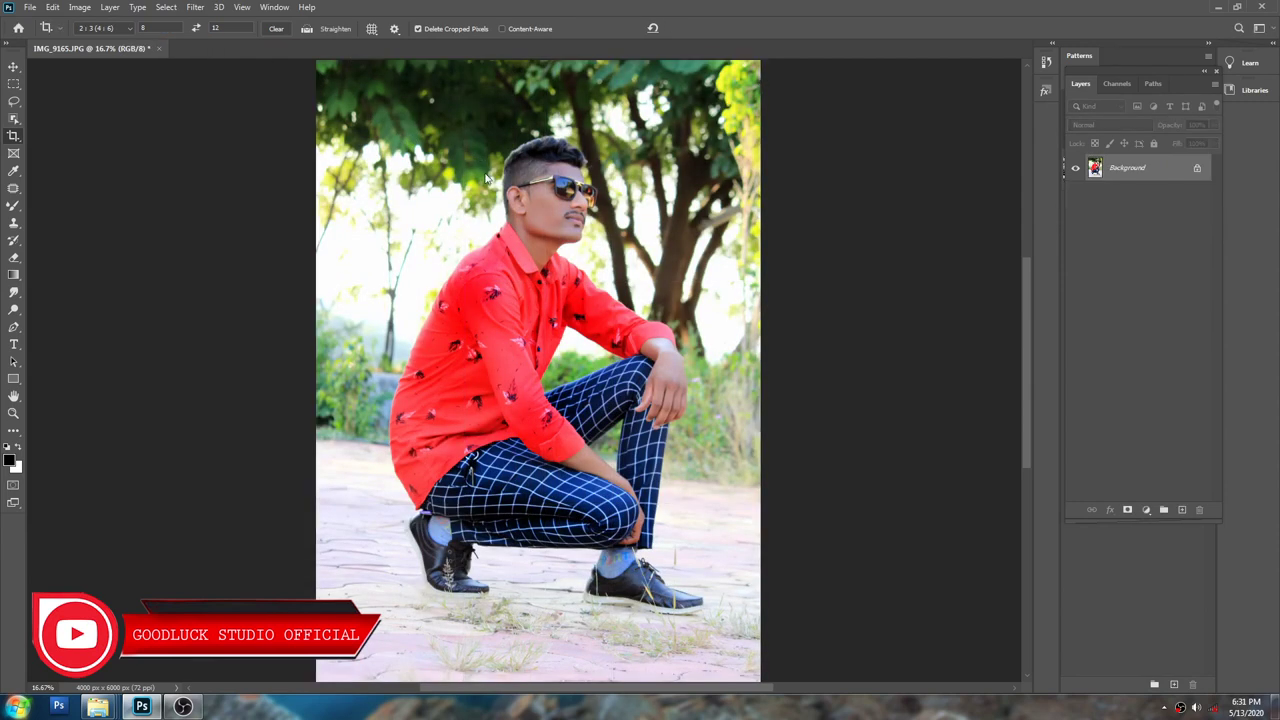
{"action": "key", "text": "ctrl+alt+i"}
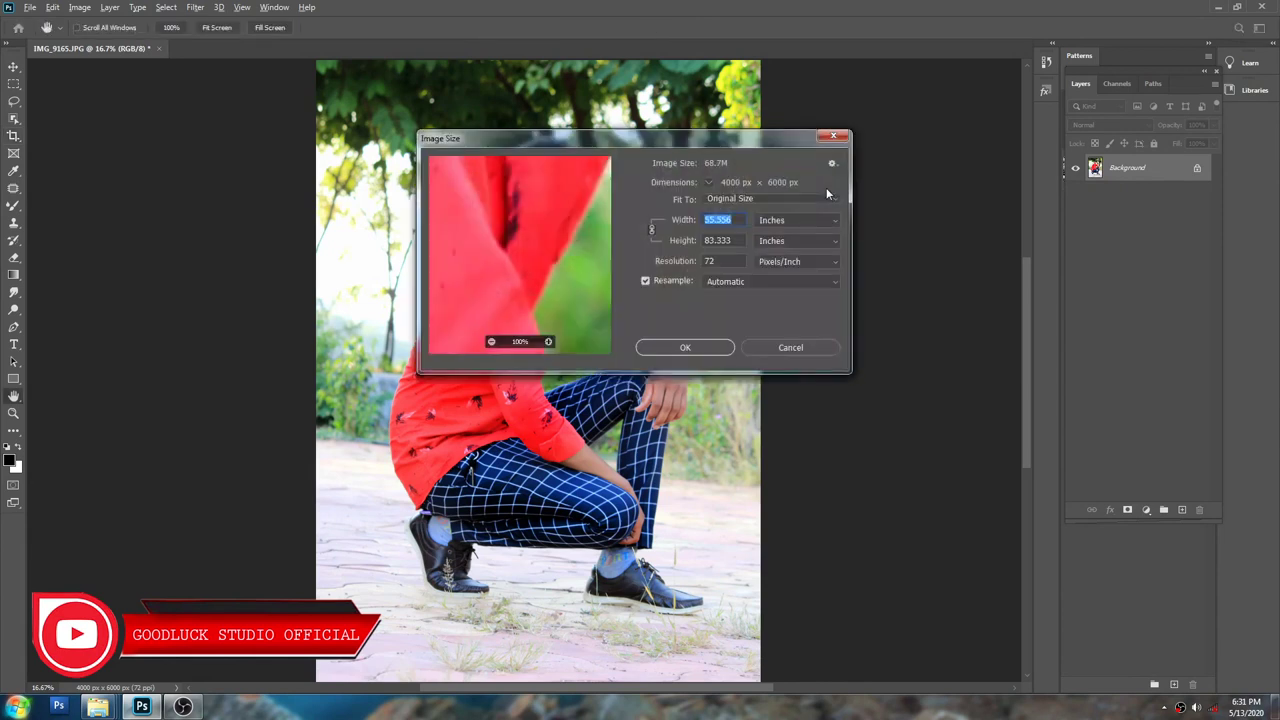
{"action": "key", "text": "Escape"}
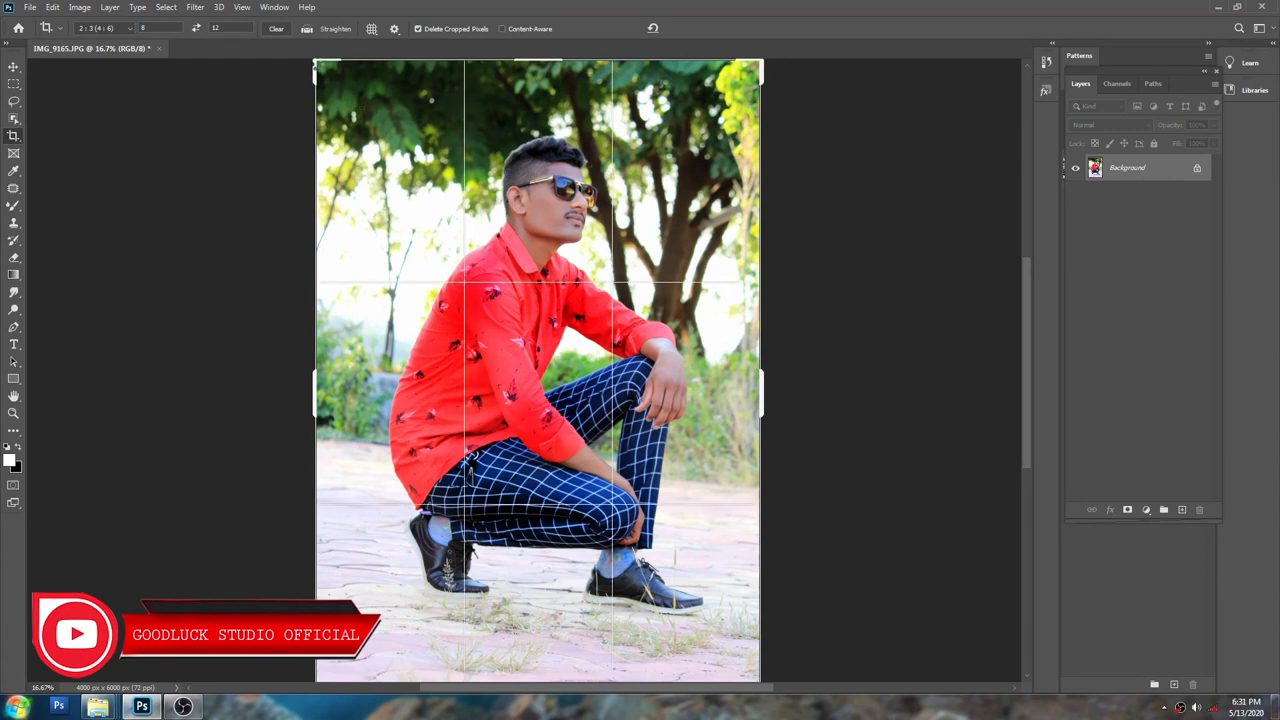
Step: Tighten the crop from the top-left corner, commit it, and recheck the dimensions
{"action": "left_click_drag", "start_coordinate": [316, 63], "coordinate": [324, 72]}
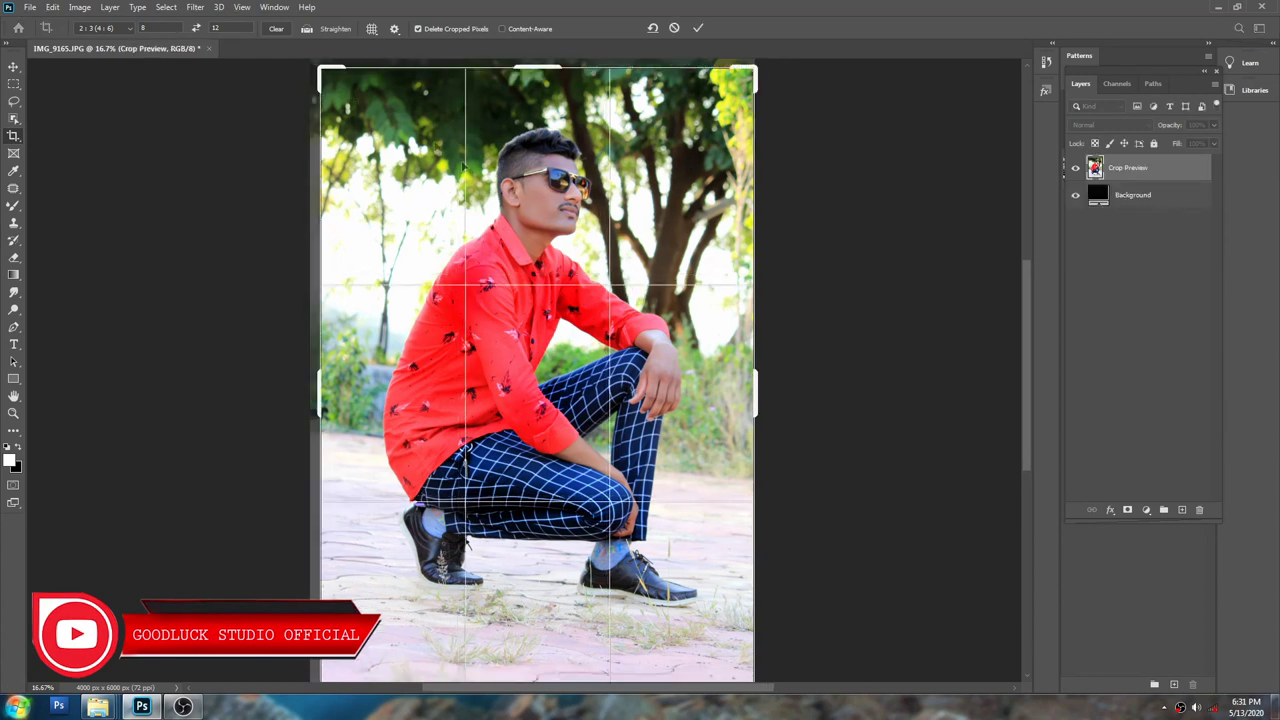
{"action": "key", "text": "Return"}
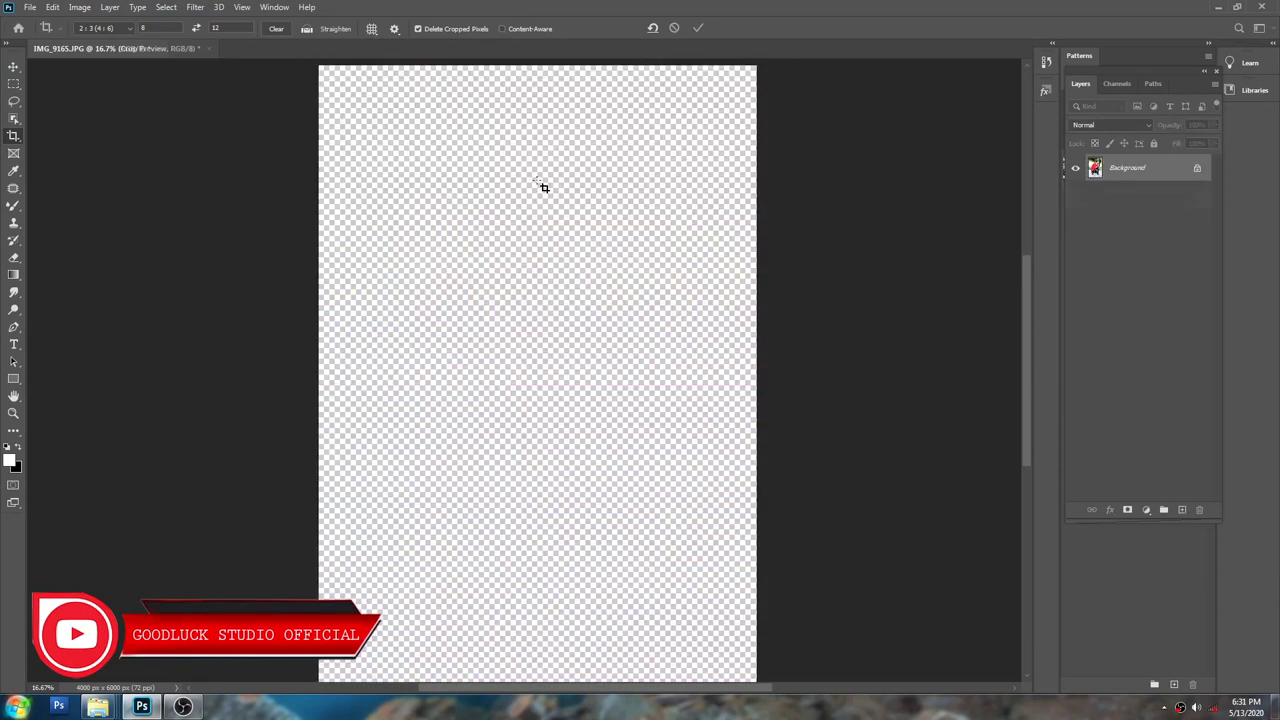
{"action": "key", "text": "ctrl+alt+i"}
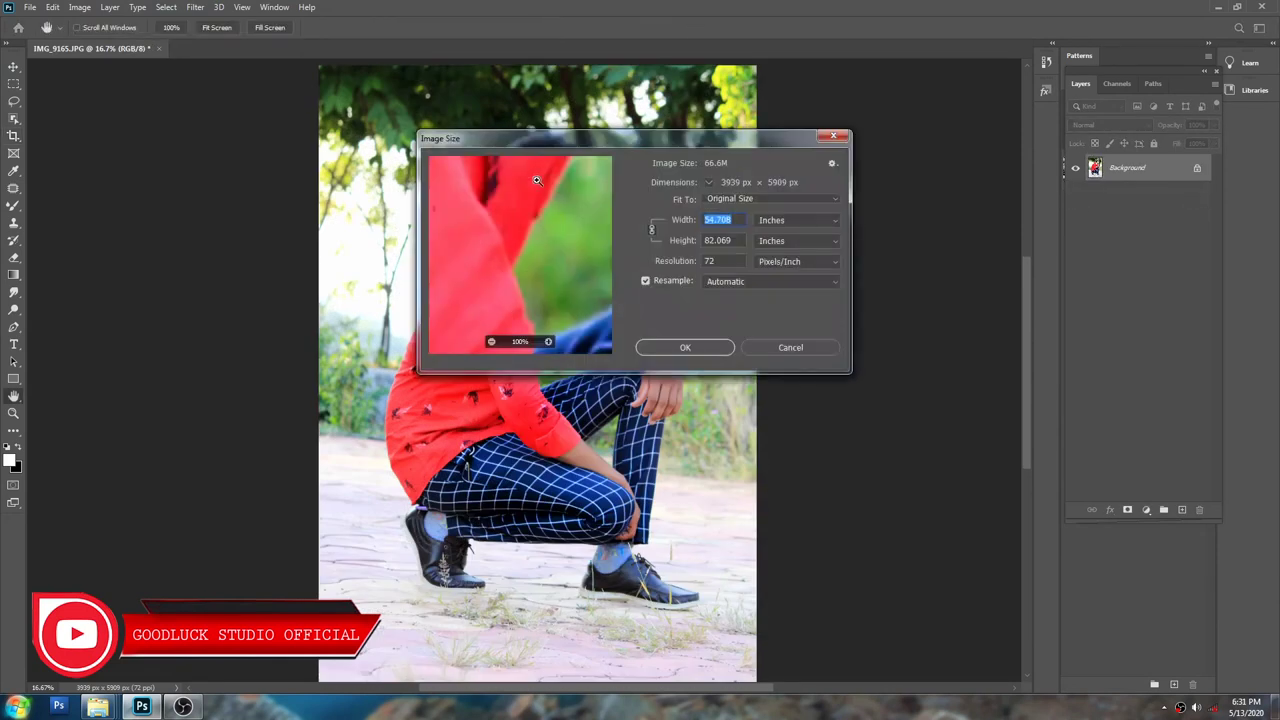
{"action": "key", "text": "Escape"}
{"action": "key", "text": "c"}
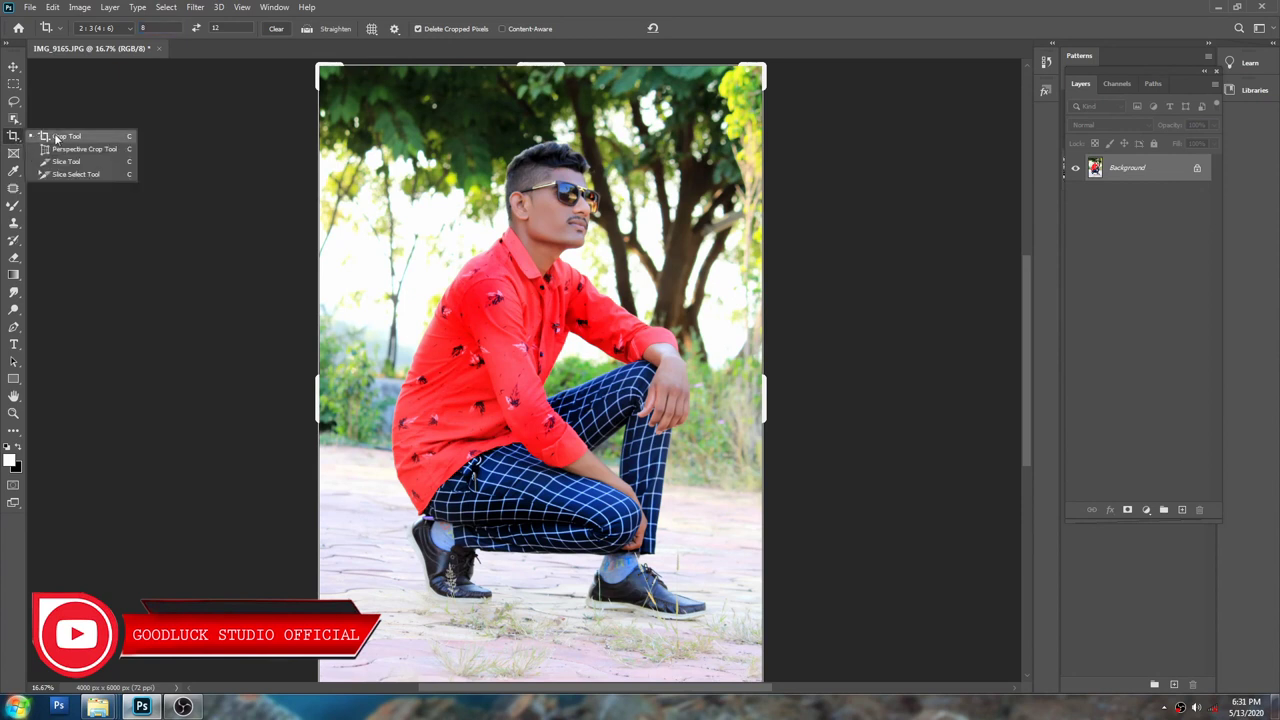
Step: Set the crop to W x H x Resolution with 8 by 12 in pixels per inch
{"action": "left_click", "coordinate": [130, 28]}
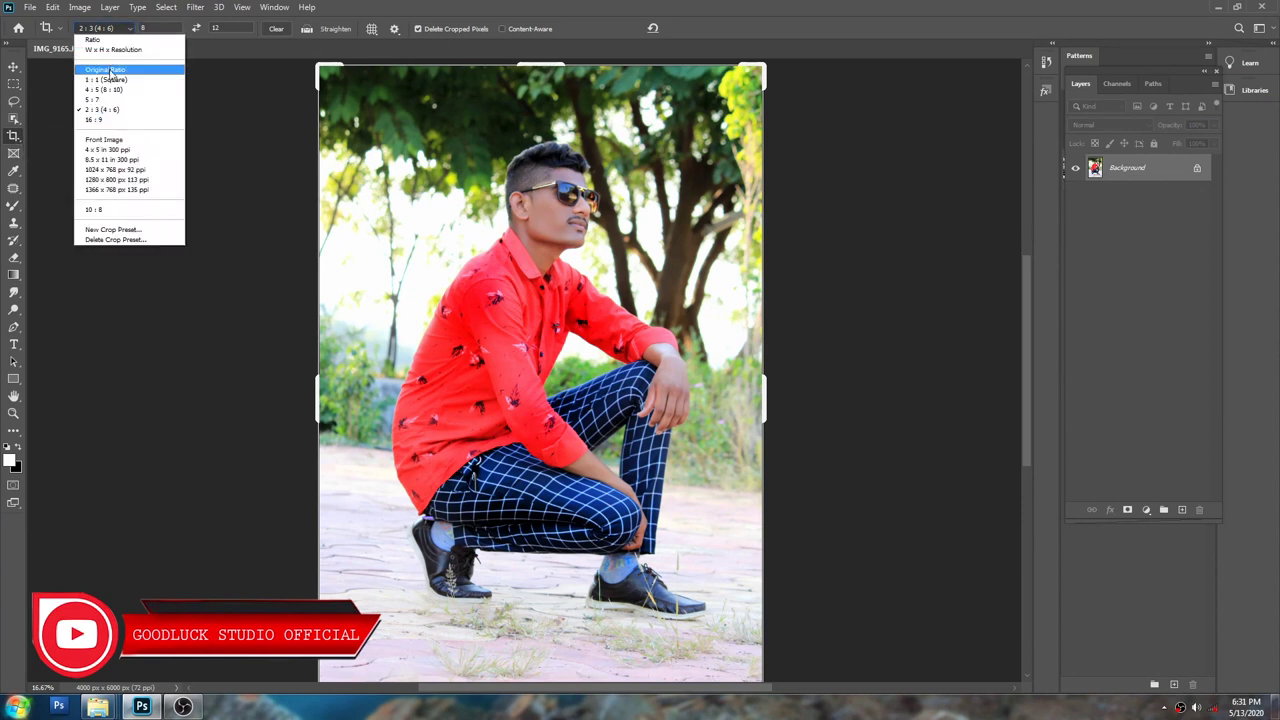
{"action": "left_click", "coordinate": [113, 49]}
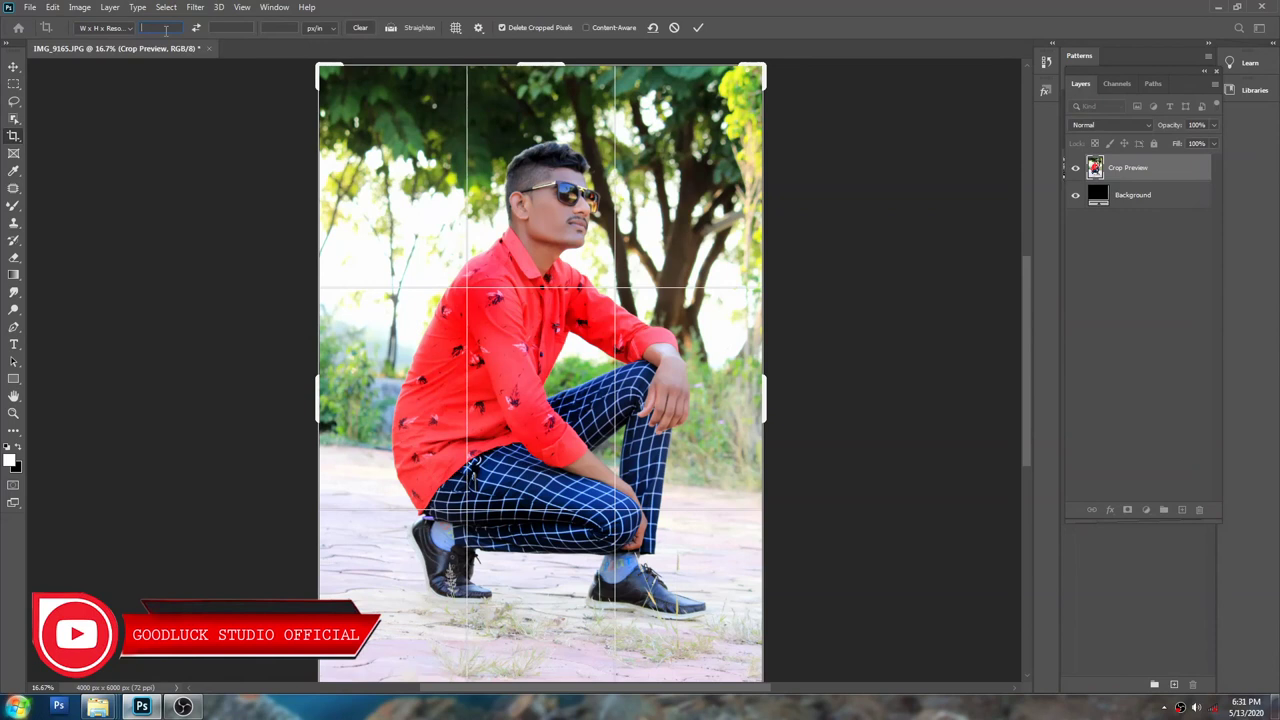
{"action": "type", "text": "8"}
{"action": "key", "text": "Tab"}
{"action": "type", "text": "12"}
{"action": "left_click", "coordinate": [320, 30]}
{"action": "left_click", "coordinate": [326, 41]}
{"action": "left_click", "coordinate": [178, 27]}
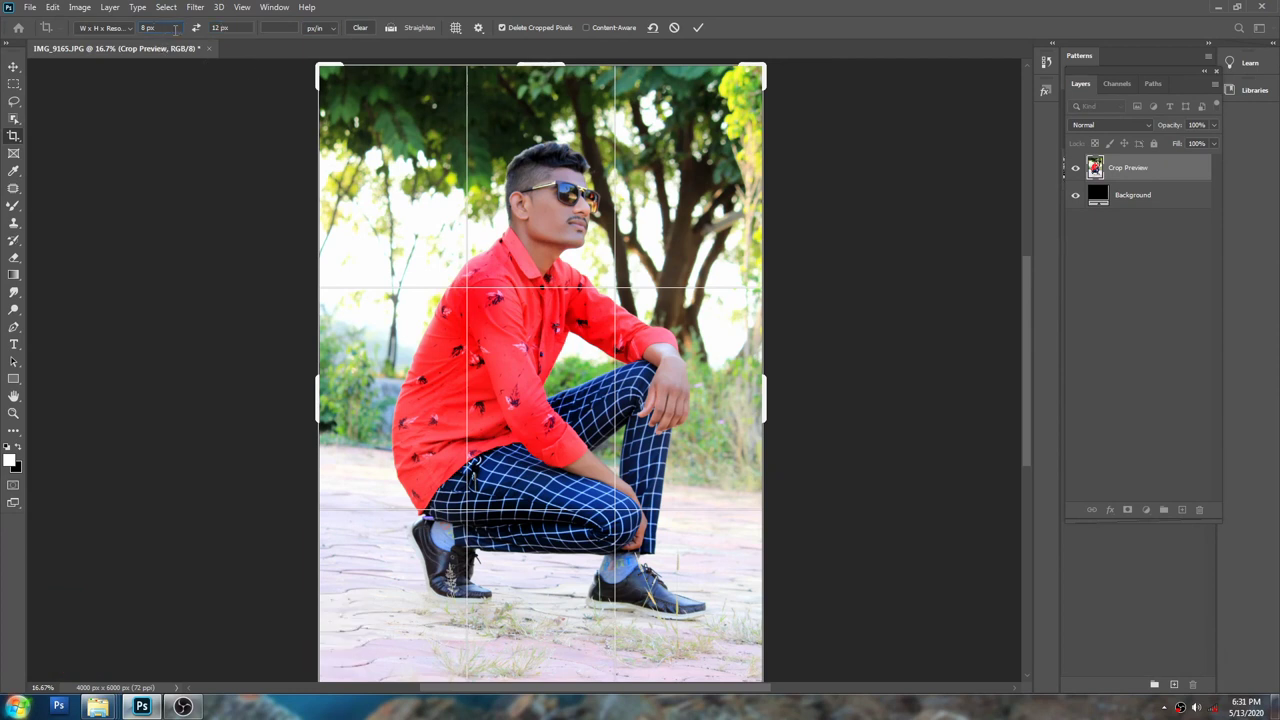
Step: Try the 8.5 x 11 in 300 ppi preset, then undo back to 4000 × 6000 px
{"action": "left_click", "coordinate": [125, 33]}
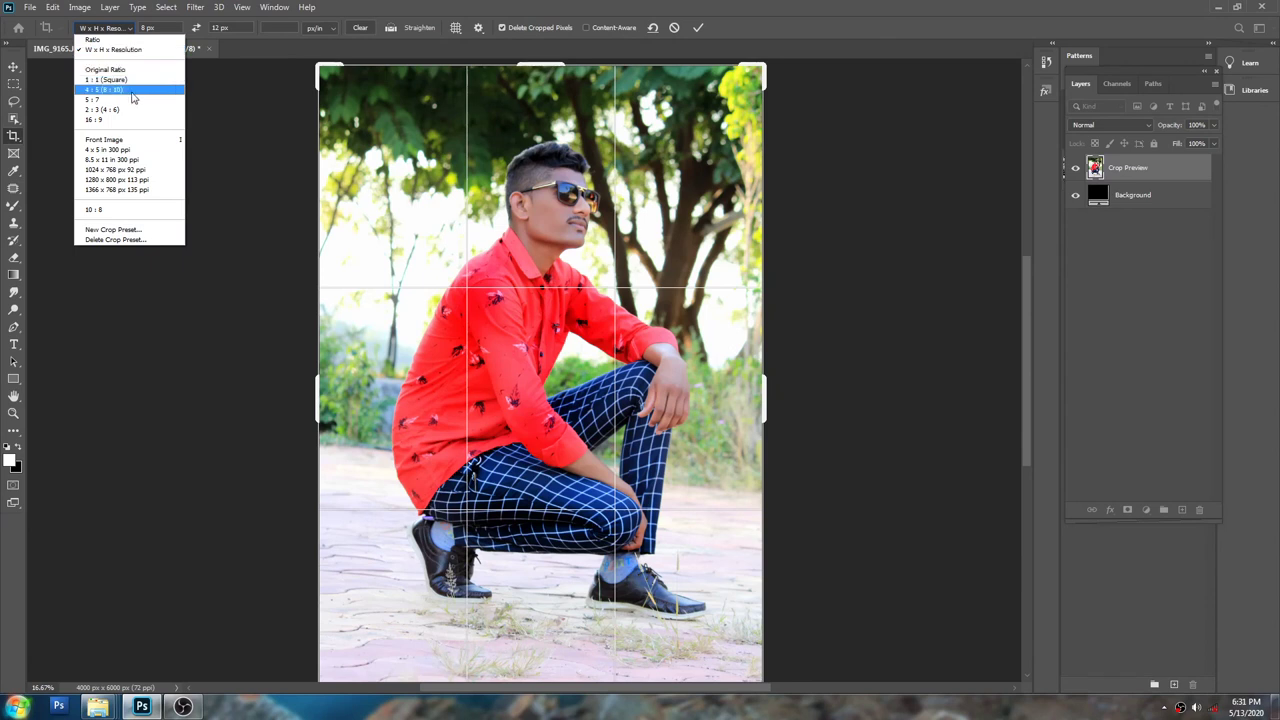
{"action": "left_click", "coordinate": [139, 160]}
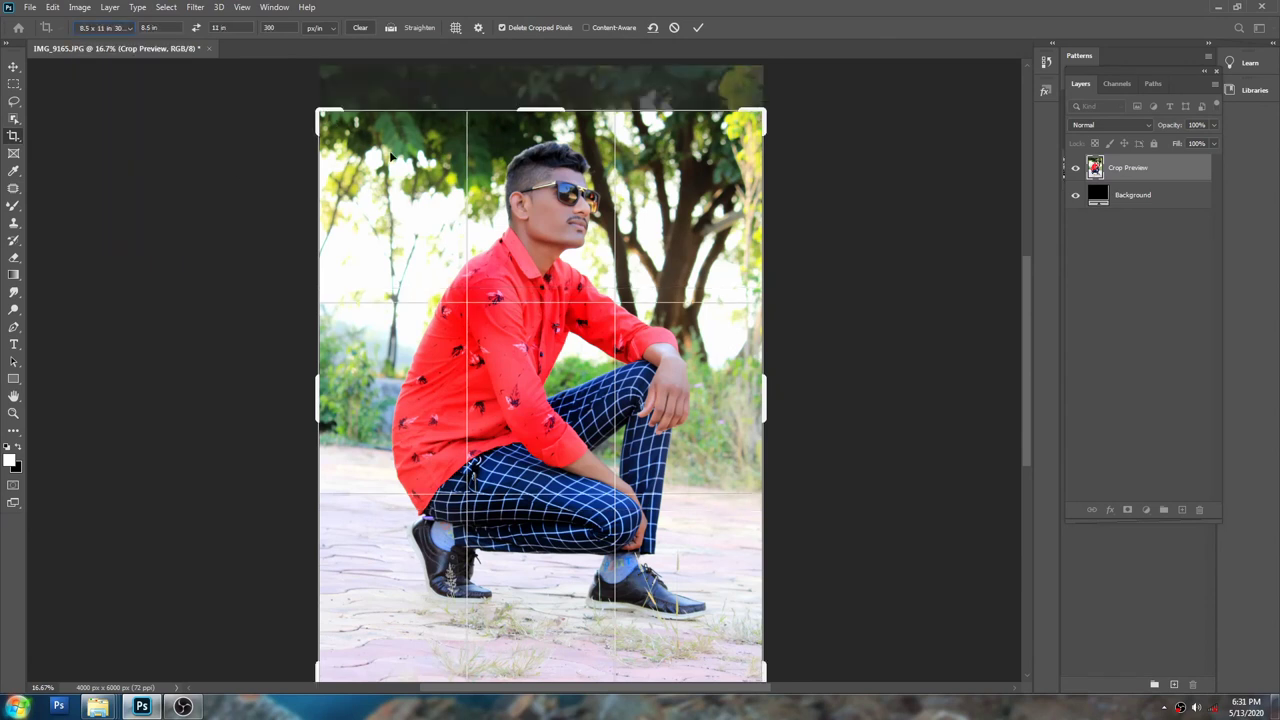
{"action": "left_click_drag", "start_coordinate": [590, 402], "coordinate": [627, 403]}
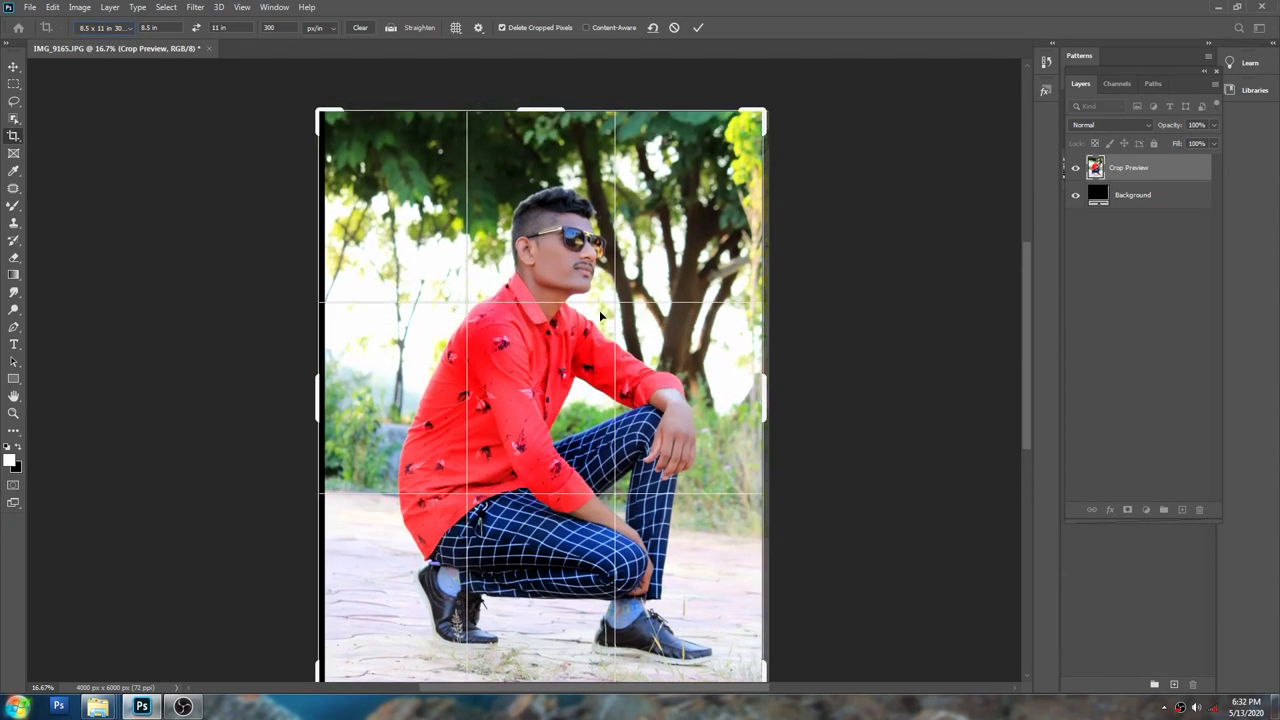
{"action": "key", "text": "ctrl+z"}
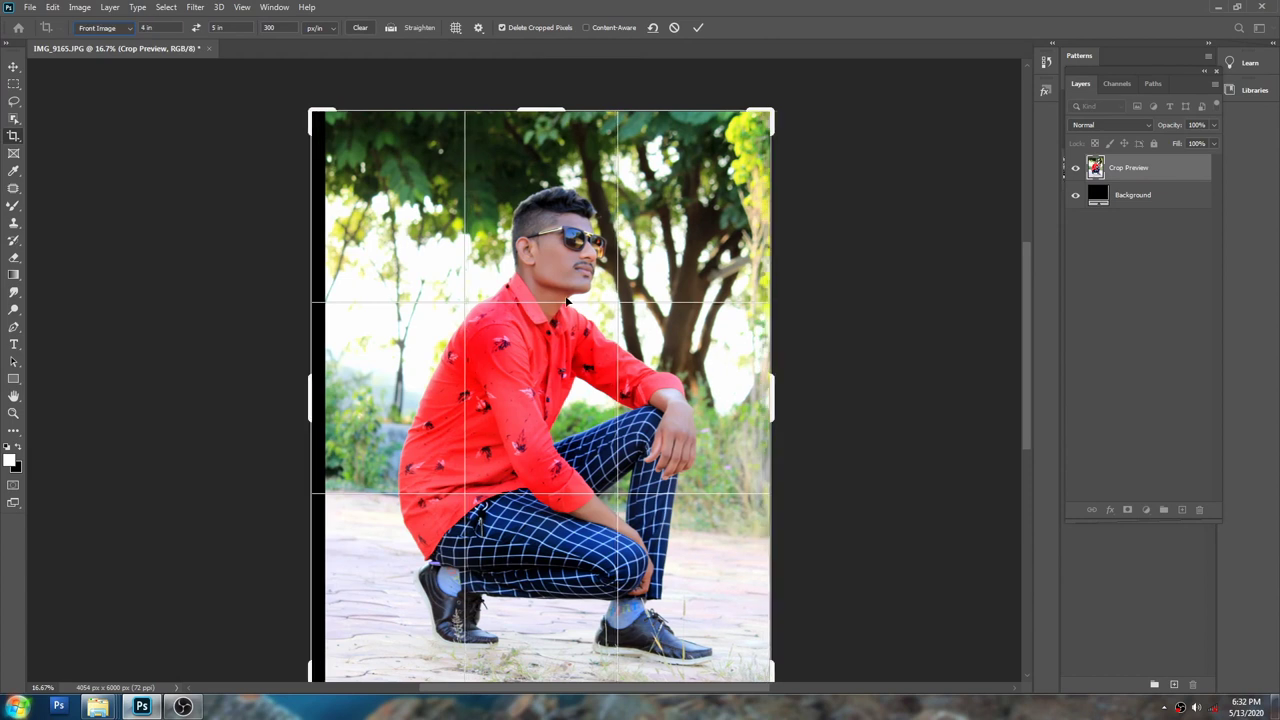
{"action": "key", "text": "ctrl+z"}
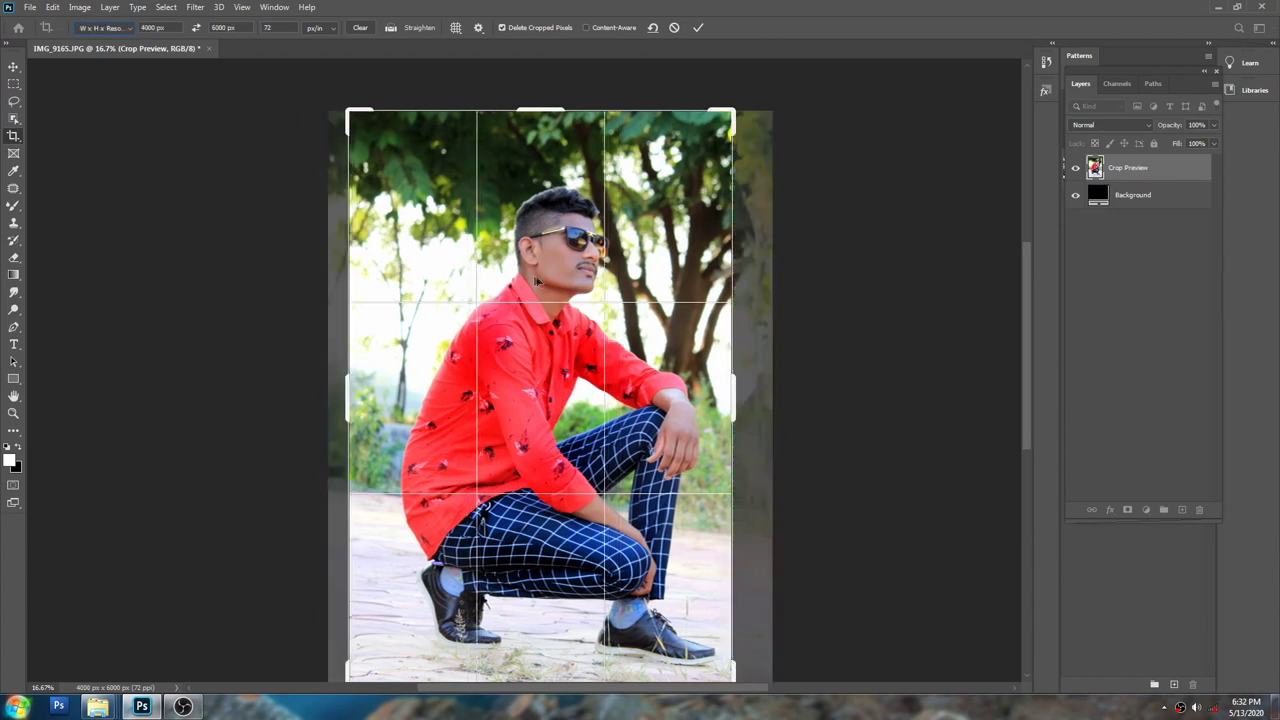
Step: Crop with the 8.5 x 11 in 300 ppi preset and confirm 2550 × 3300 px
{"action": "left_click", "coordinate": [130, 29]}
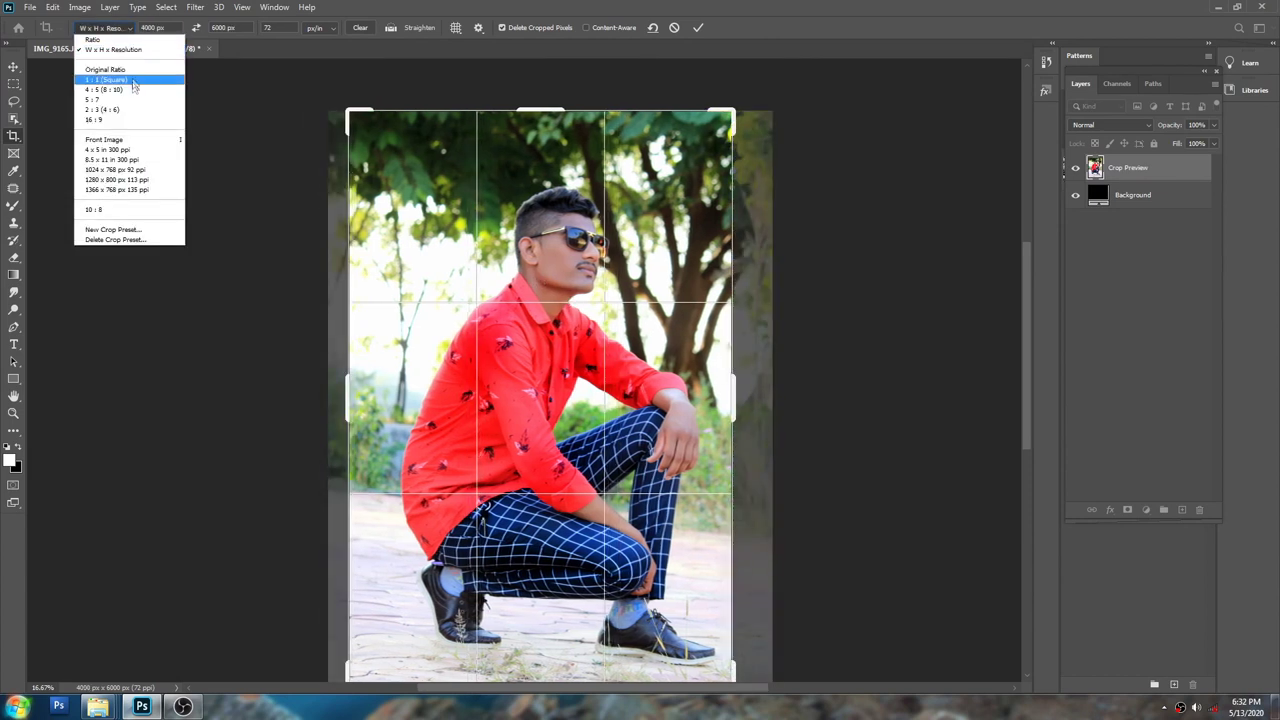
{"action": "left_click", "coordinate": [139, 160]}
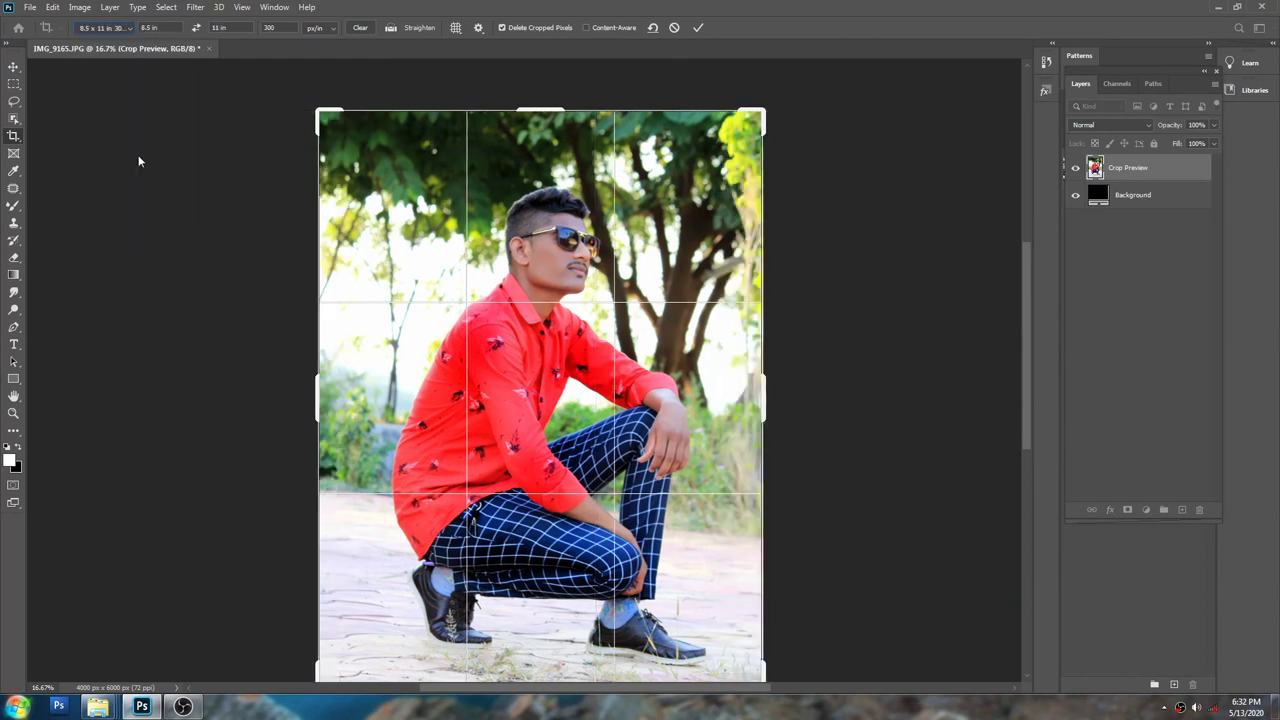
{"action": "key", "text": "Return"}
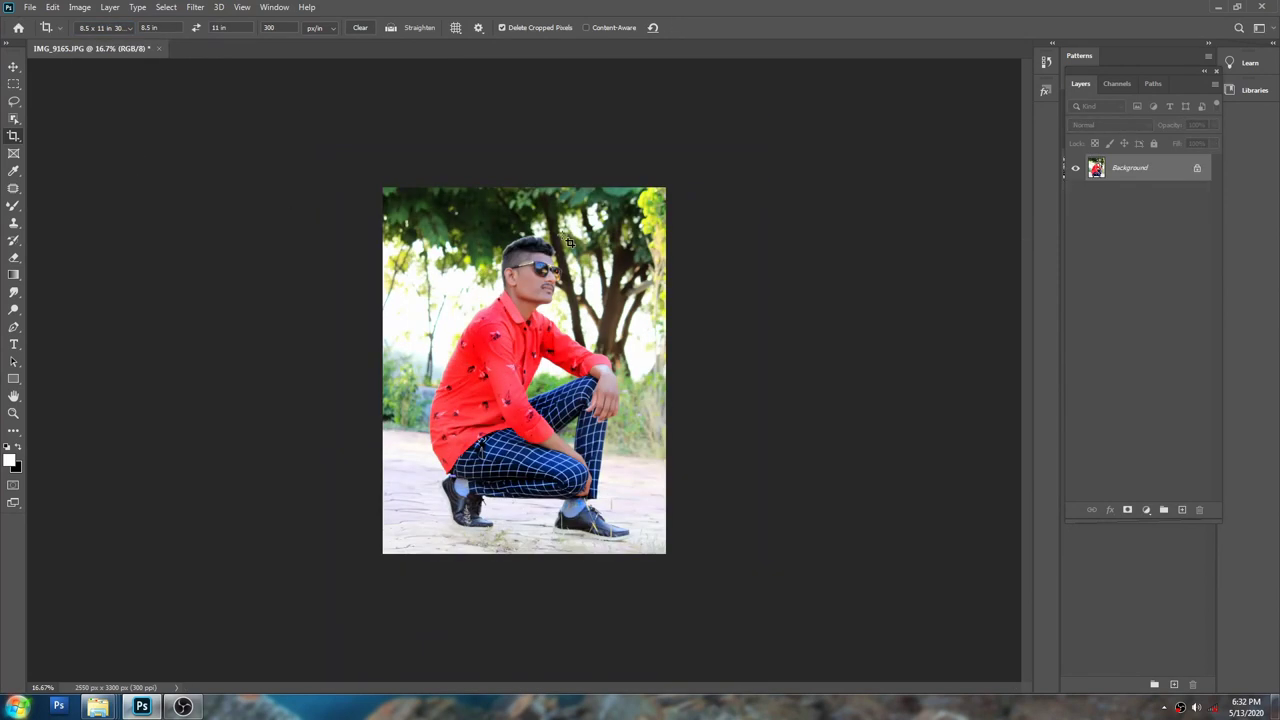
{"action": "key", "text": "ctrl+0"}
{"action": "key", "text": "ctrl+alt+i"}
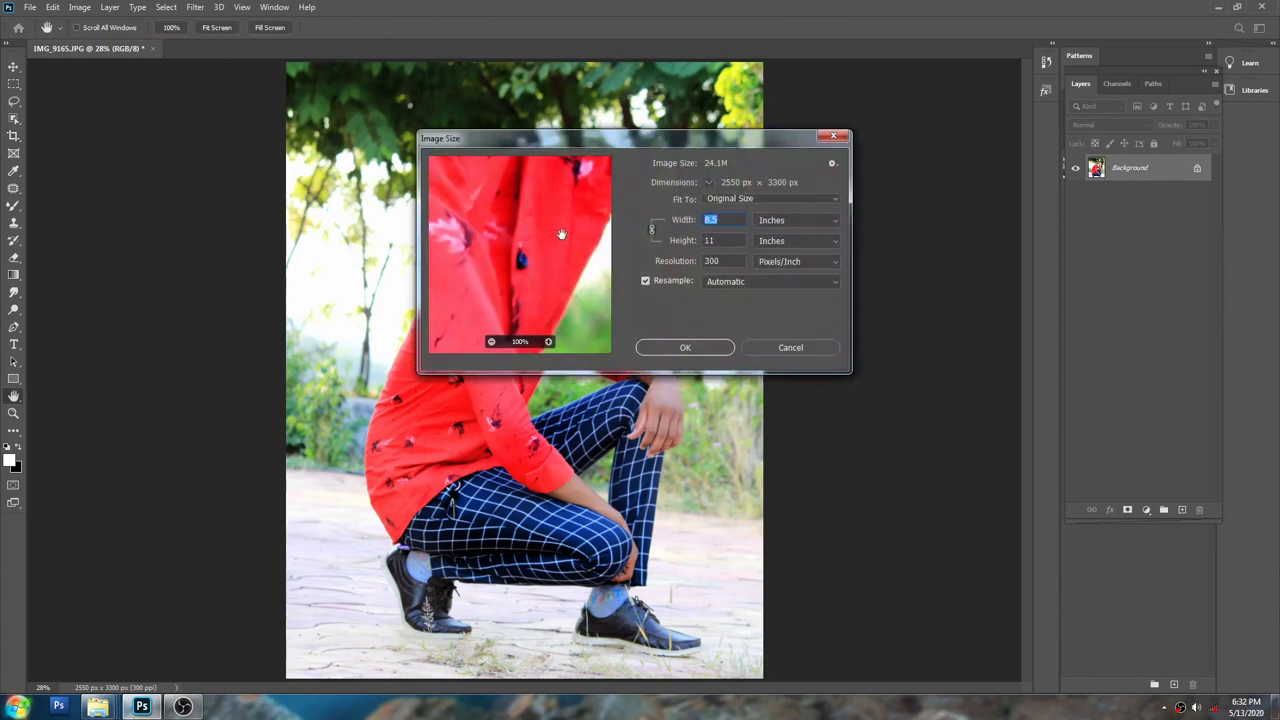
{"action": "key", "text": "Return"}
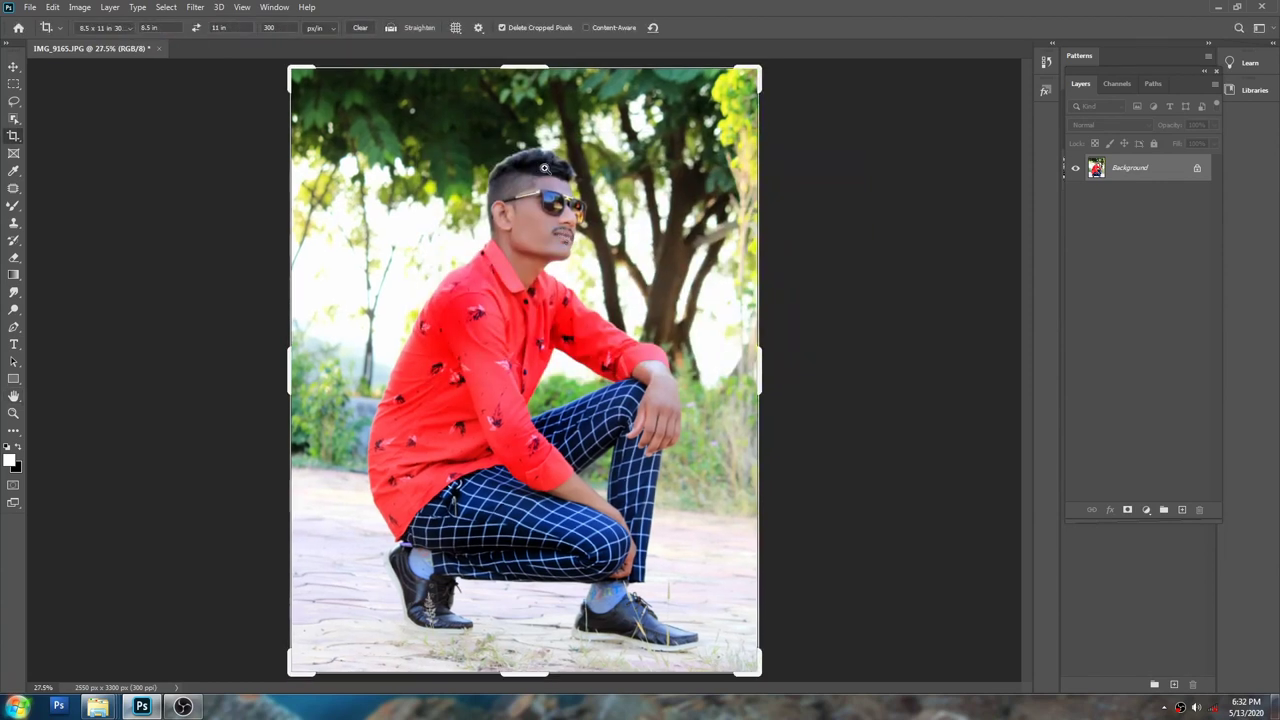
{"action": "key", "text": "Return"}
{"action": "key", "text": "v"}
{"action": "key", "text": "ctrl+plus"}
Step: Zoom in and trace the man's head with the Pen tool, from hairline past sunglasses to jaw
{"action": "key", "text": "ctrl+plus"}
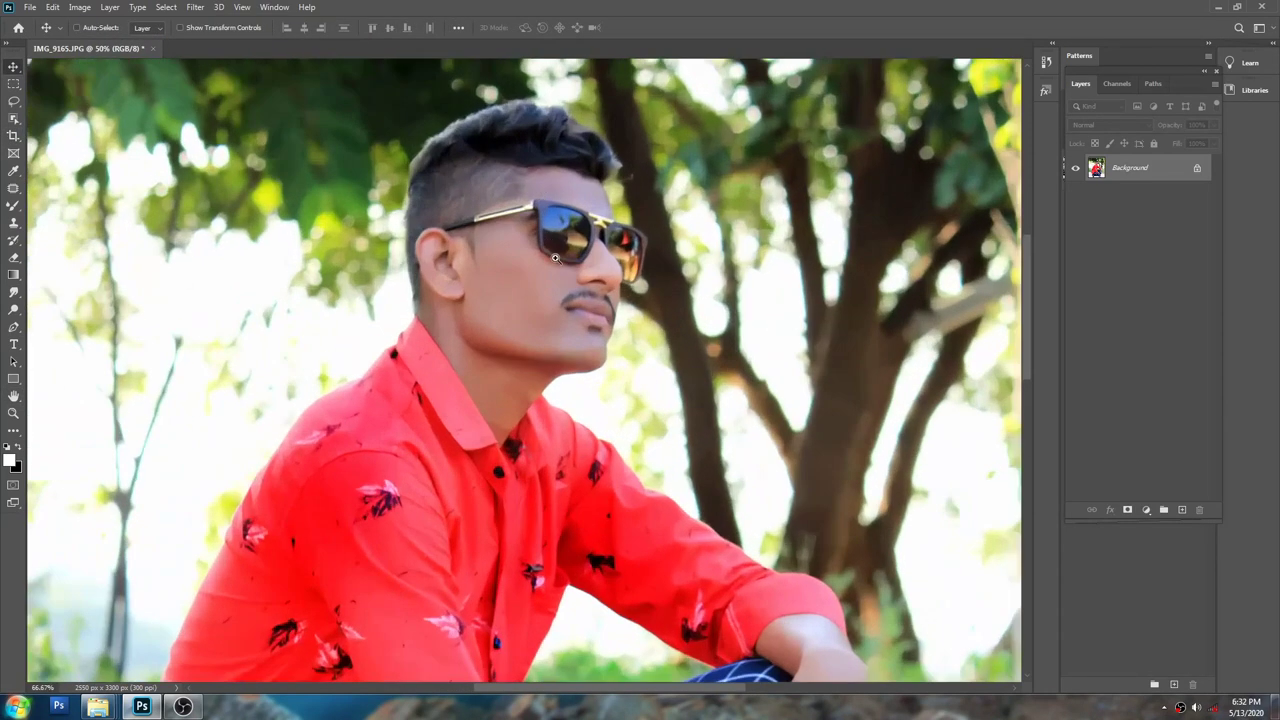
{"action": "key", "text": "ctrl+plus"}
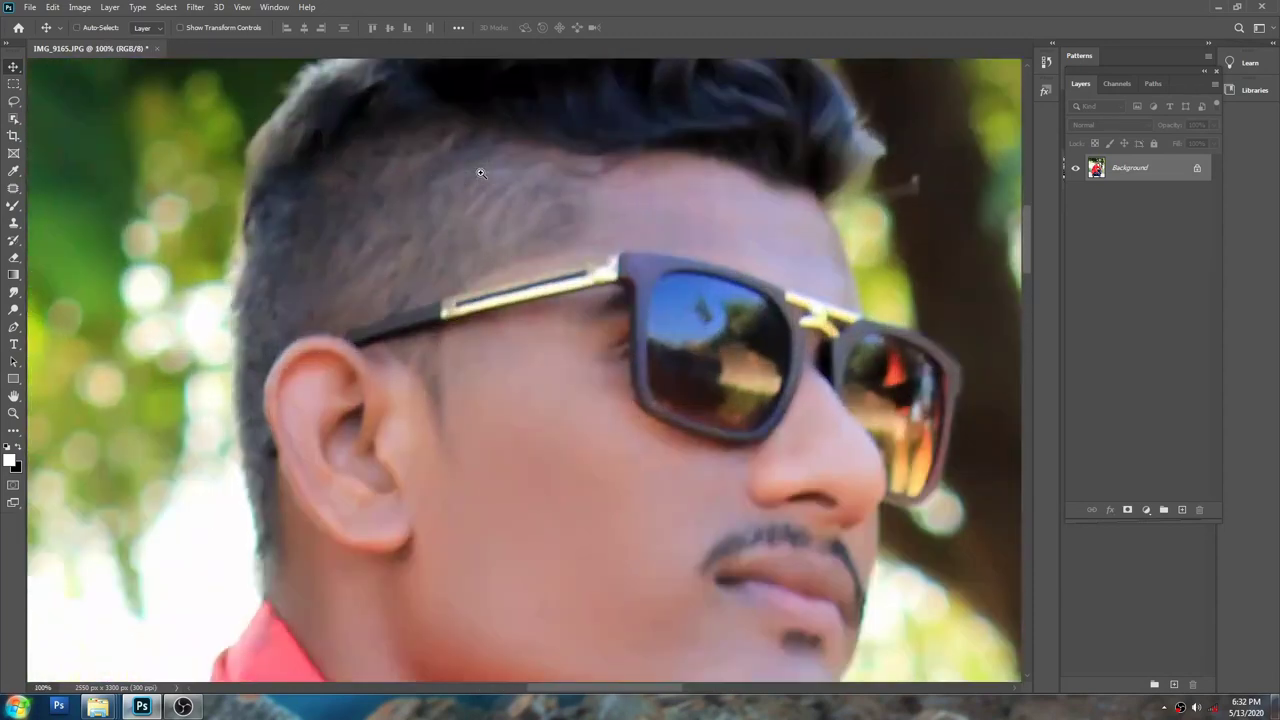
{"action": "key", "text": "p"}
{"action": "scroll", "coordinate": [283, 195], "scroll_direction": "up", "scroll_amount": 2}
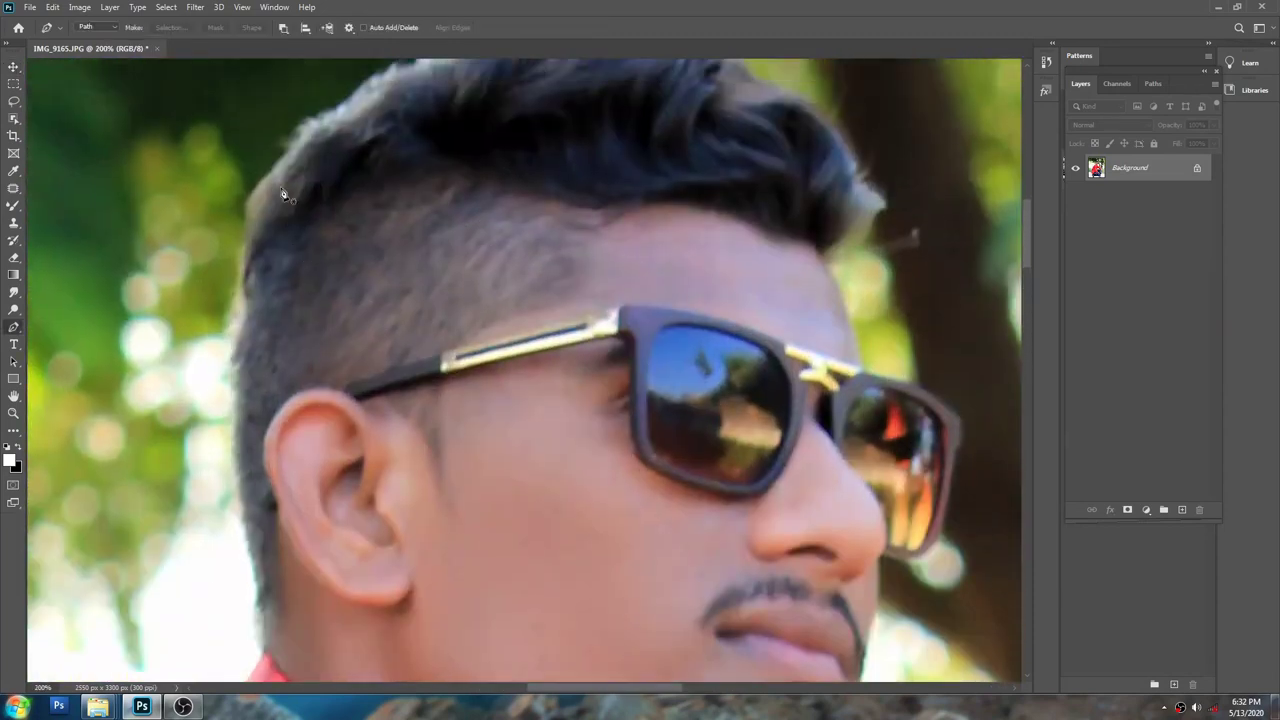
{"action": "left_click", "coordinate": [252, 305]}
{"action": "scroll", "coordinate": [254, 306], "scroll_direction": "up", "scroll_amount": 3}
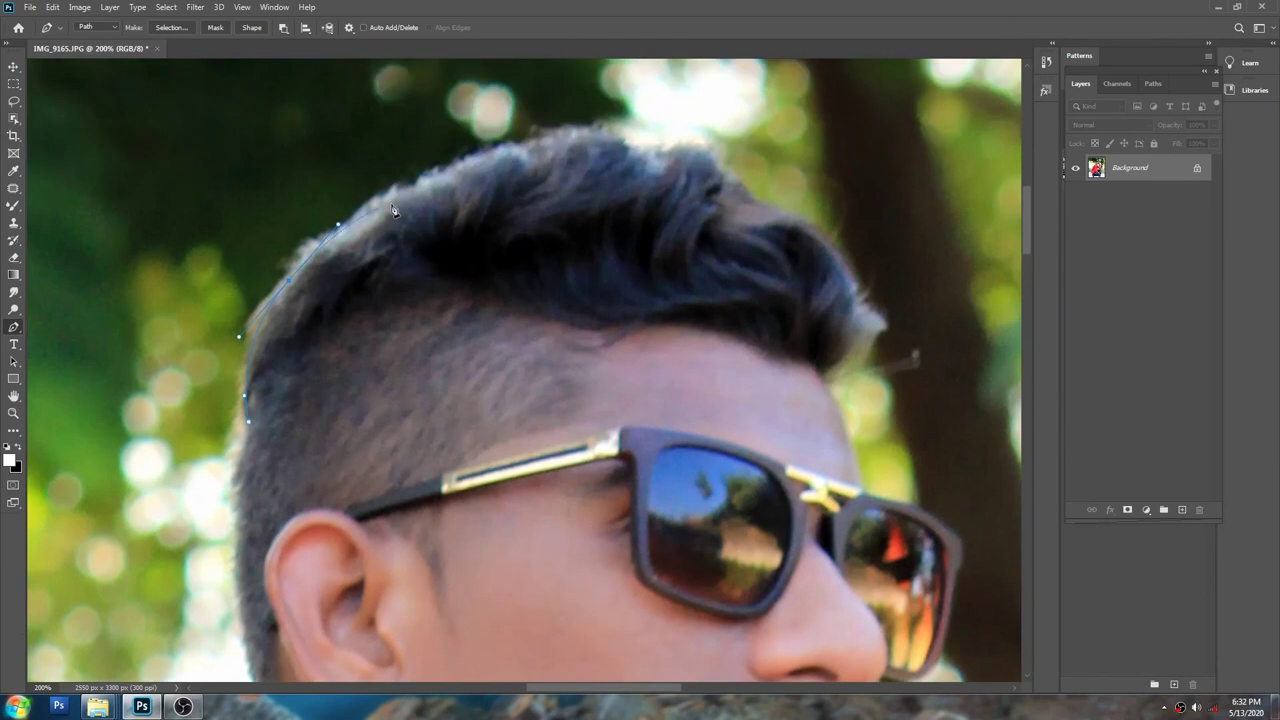
{"action": "left_click", "coordinate": [793, 218]}
{"action": "key", "text": "ctrl+plus"}
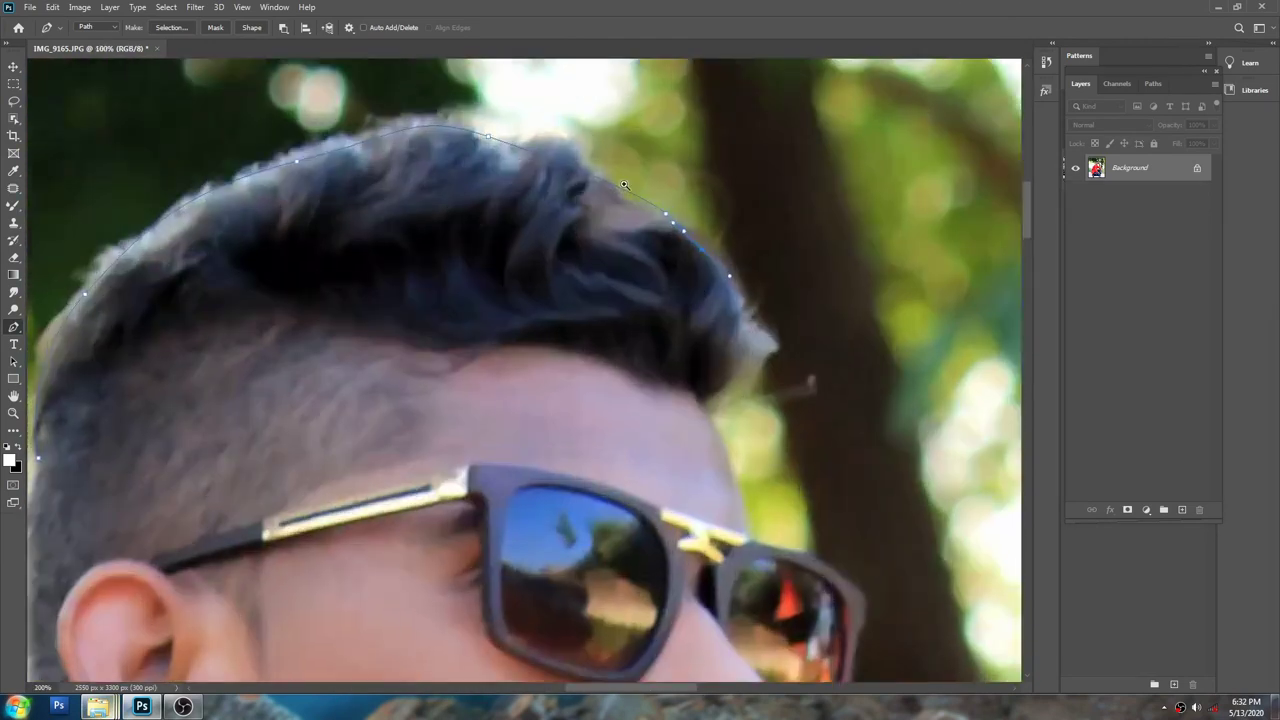
{"action": "left_click", "coordinate": [704, 238]}
{"action": "left_click", "coordinate": [758, 290]}
{"action": "scroll", "coordinate": [712, 460], "scroll_direction": "down", "scroll_amount": 5}
{"action": "scroll", "coordinate": [700, 440], "scroll_direction": "right", "scroll_amount": 2}
{"action": "left_click", "coordinate": [639, 320]}
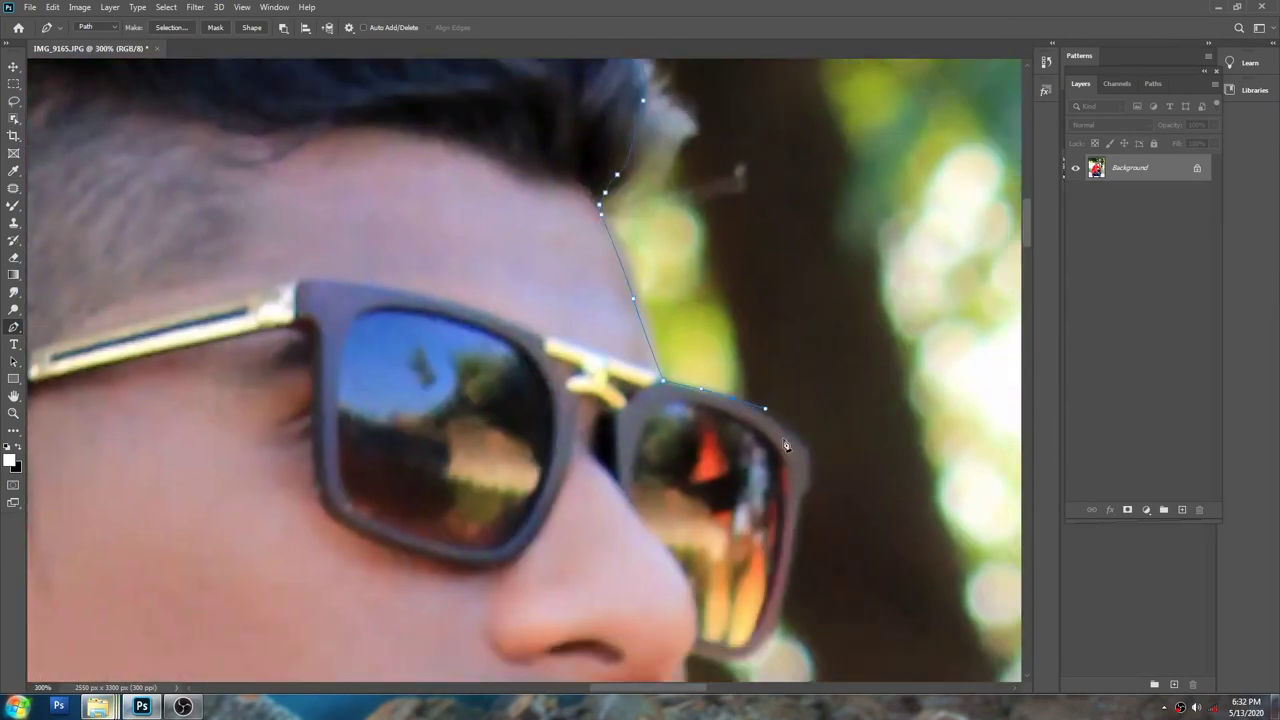
{"action": "left_click", "coordinate": [799, 446]}
{"action": "scroll", "coordinate": [676, 223], "scroll_direction": "down", "scroll_amount": 5}
{"action": "scroll", "coordinate": [676, 223], "scroll_direction": "right", "scroll_amount": 3}
{"action": "scroll", "coordinate": [561, 408], "scroll_direction": "down", "scroll_amount": 3}
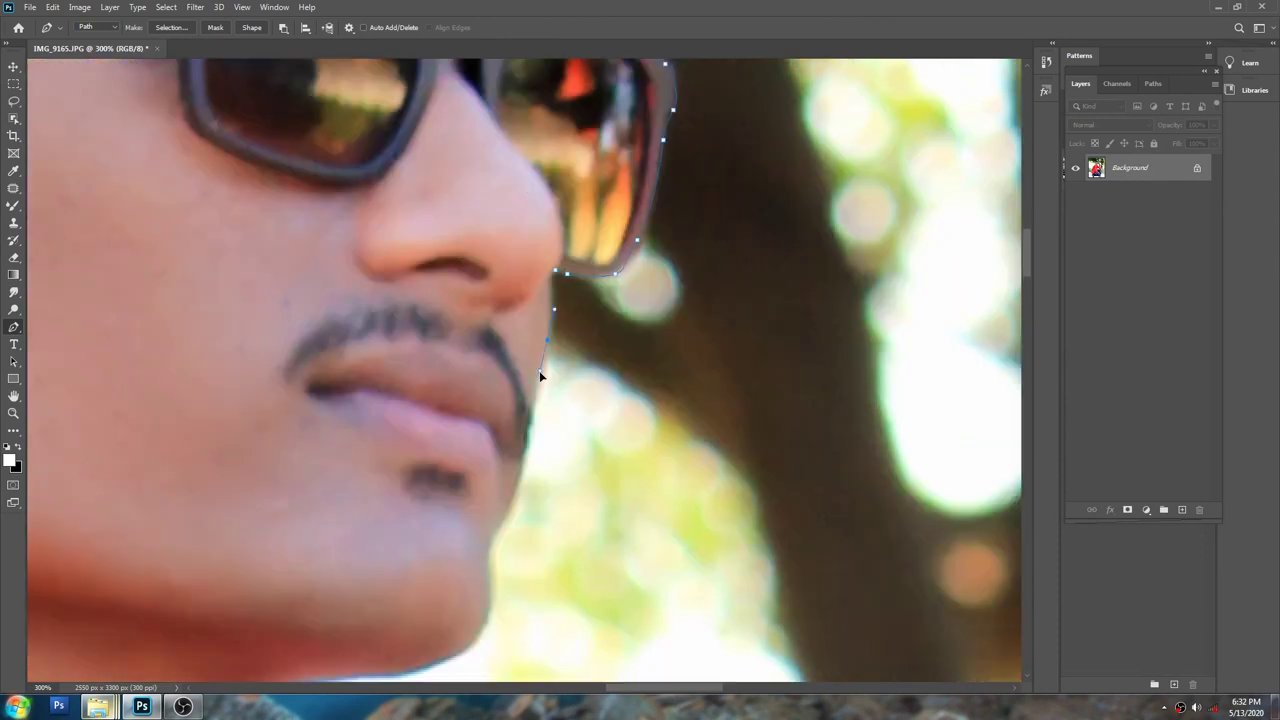
{"action": "left_click", "coordinate": [543, 371]}
{"action": "scroll", "coordinate": [543, 371], "scroll_direction": "down", "scroll_amount": 3}
{"action": "left_click", "coordinate": [521, 305]}
{"action": "scroll", "coordinate": [521, 305], "scroll_direction": "down", "scroll_amount": 3}
{"action": "scroll", "coordinate": [392, 337], "scroll_direction": "down", "scroll_amount": 3}
{"action": "scroll", "coordinate": [427, 212], "scroll_direction": "left", "scroll_amount": 2}
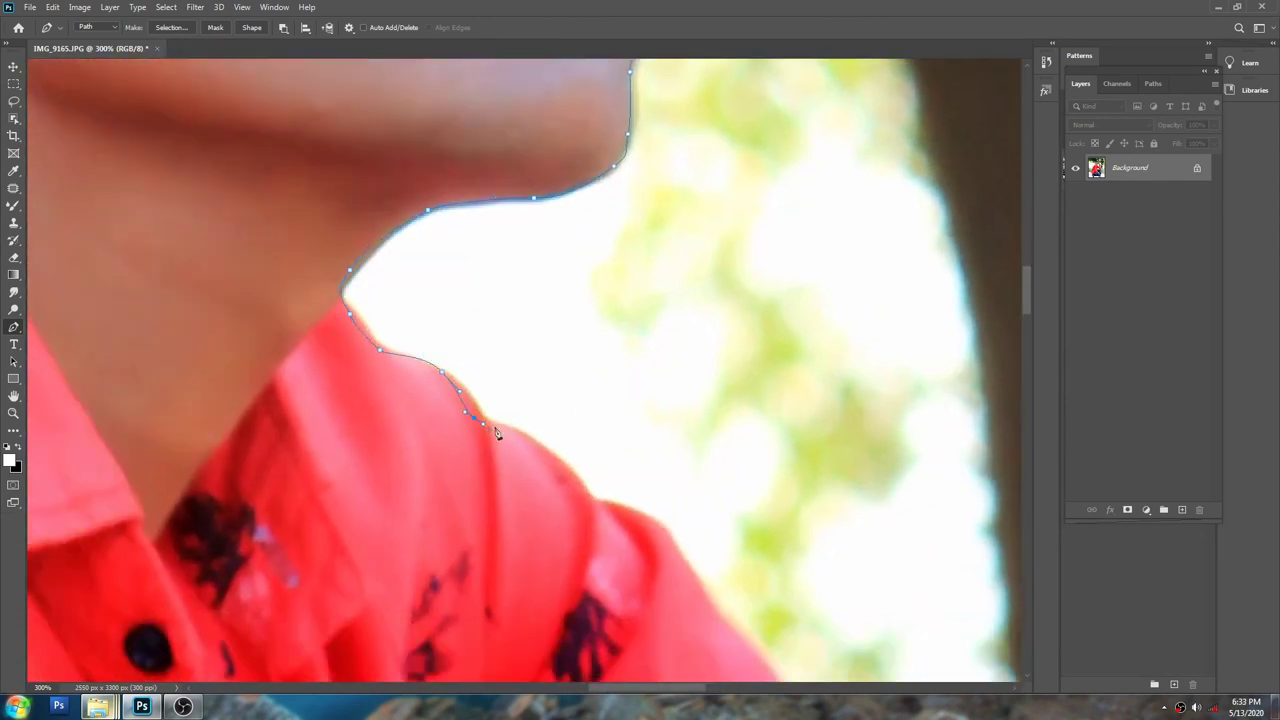
{"action": "scroll", "coordinate": [497, 432], "scroll_direction": "down", "scroll_amount": 3}
{"action": "scroll", "coordinate": [530, 316], "scroll_direction": "right", "scroll_amount": 1}
{"action": "scroll", "coordinate": [677, 483], "scroll_direction": "down", "scroll_amount": 2}
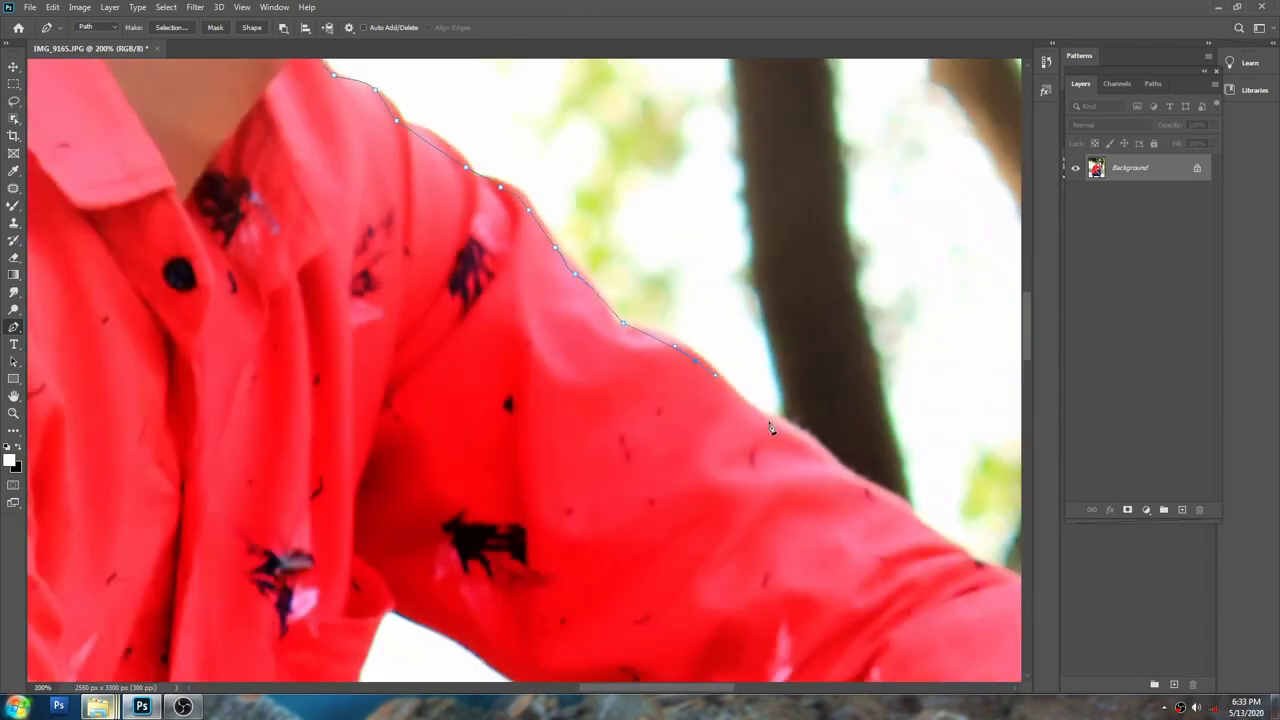
Step: Continue the path along the sleeve, down the wrist and the trouser leg
{"action": "left_click_drag", "start_coordinate": [771, 428], "coordinate": [472, 459]}
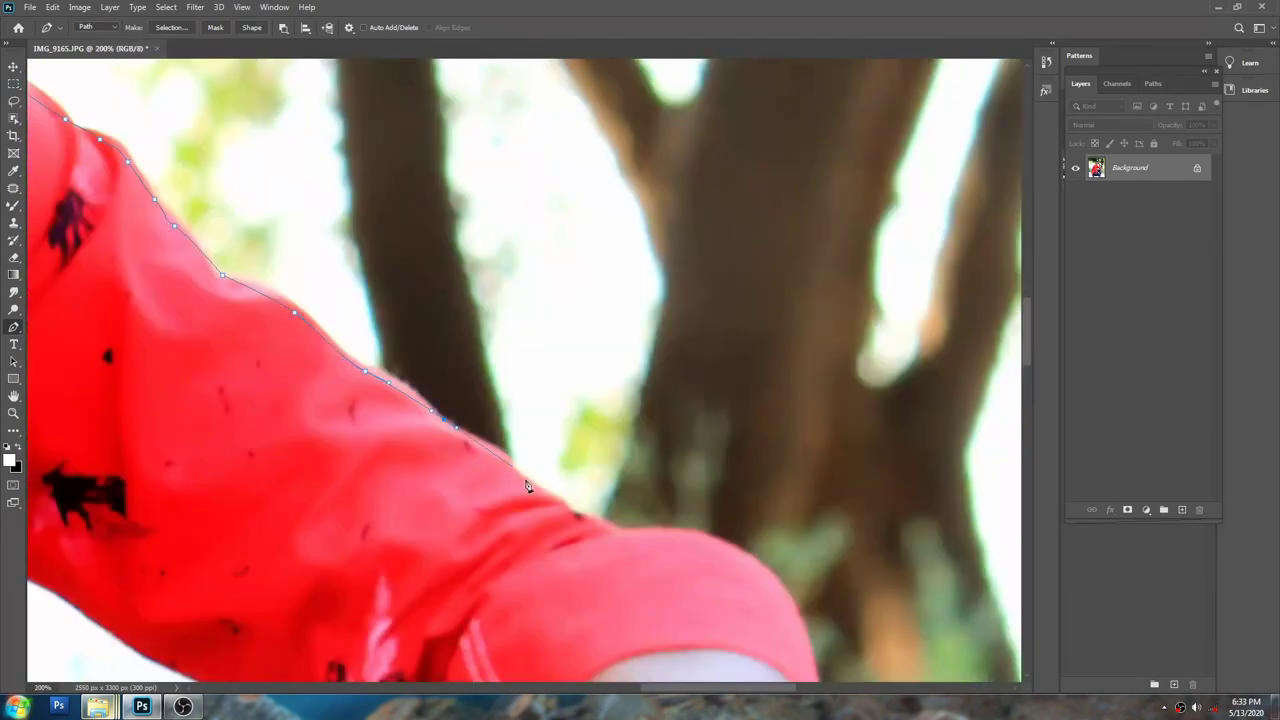
{"action": "left_click", "coordinate": [528, 486]}
{"action": "scroll", "coordinate": [571, 509], "scroll_direction": "down", "scroll_amount": 3}
{"action": "left_click", "coordinate": [640, 380]}
{"action": "scroll", "coordinate": [700, 323], "scroll_direction": "down", "scroll_amount": 3}
{"action": "left_click", "coordinate": [668, 302]}
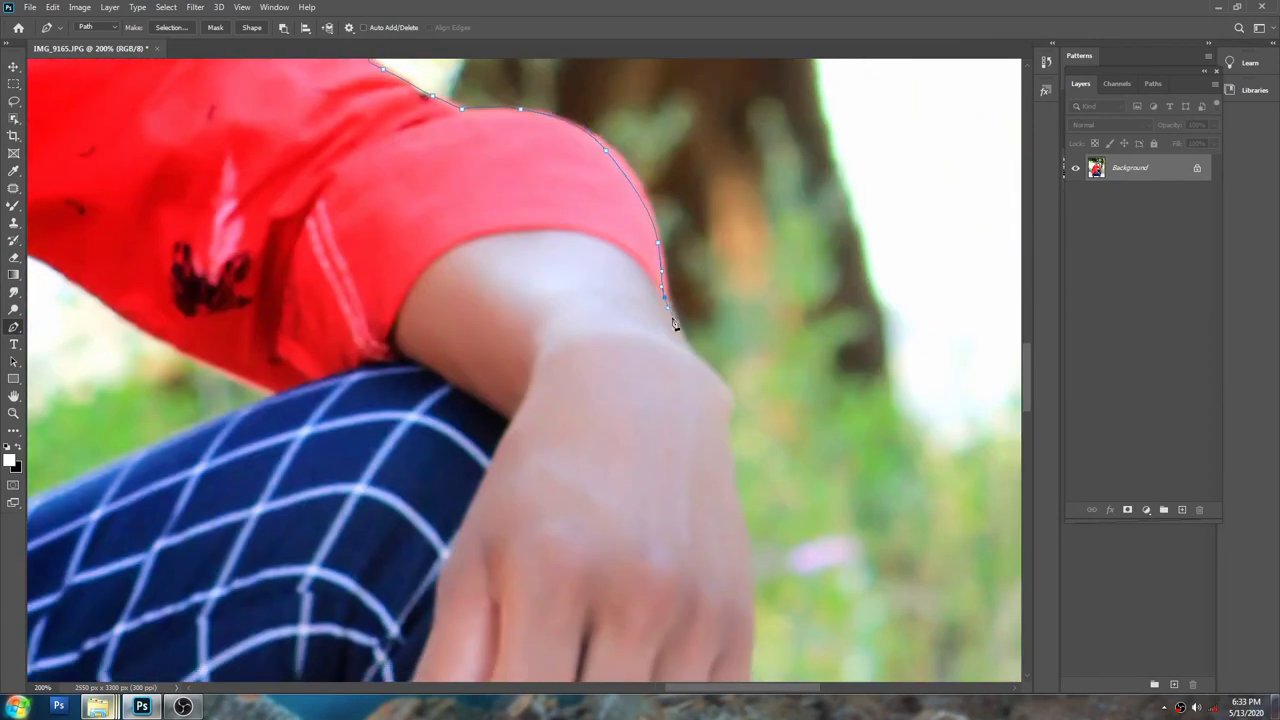
{"action": "scroll", "coordinate": [678, 290], "scroll_direction": "down", "scroll_amount": 3}
{"action": "left_click", "coordinate": [660, 205]}
{"action": "scroll", "coordinate": [662, 190], "scroll_direction": "down", "scroll_amount": 1}
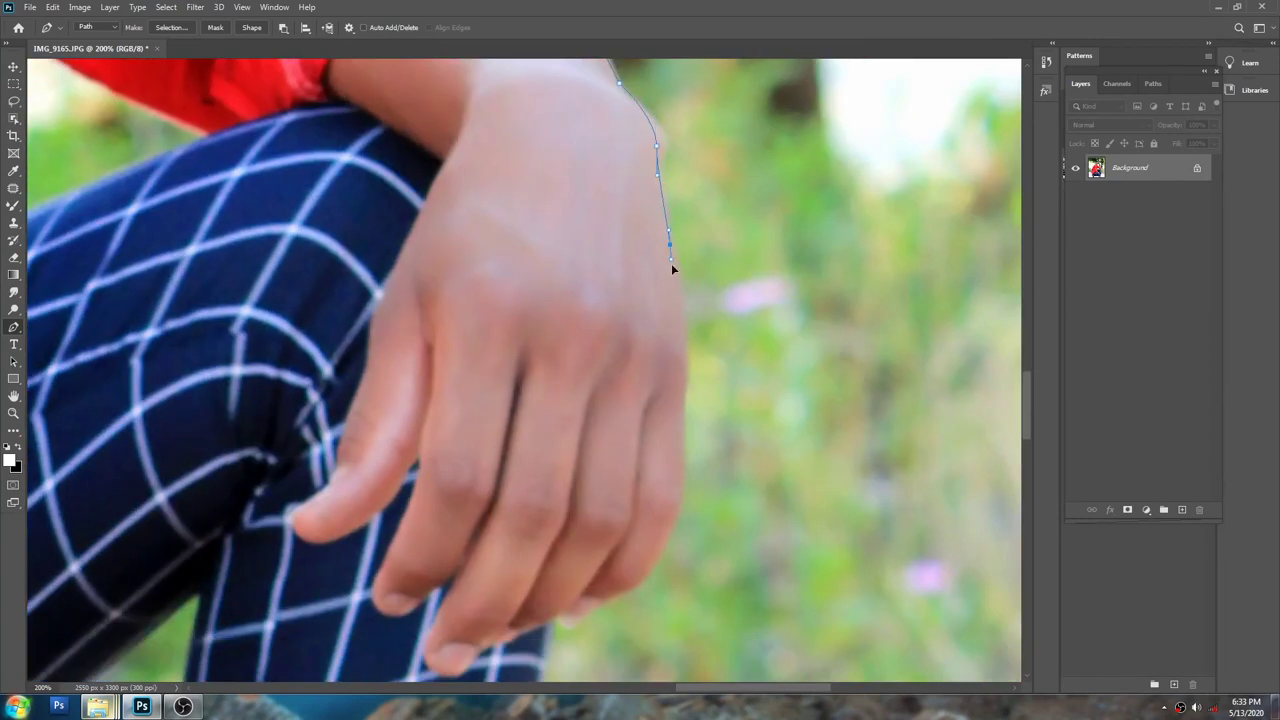
{"action": "scroll", "coordinate": [686, 343], "scroll_direction": "down", "scroll_amount": 3}
{"action": "scroll", "coordinate": [671, 286], "scroll_direction": "down", "scroll_amount": 3}
{"action": "left_click_drag", "start_coordinate": [655, 241], "coordinate": [641, 254]}
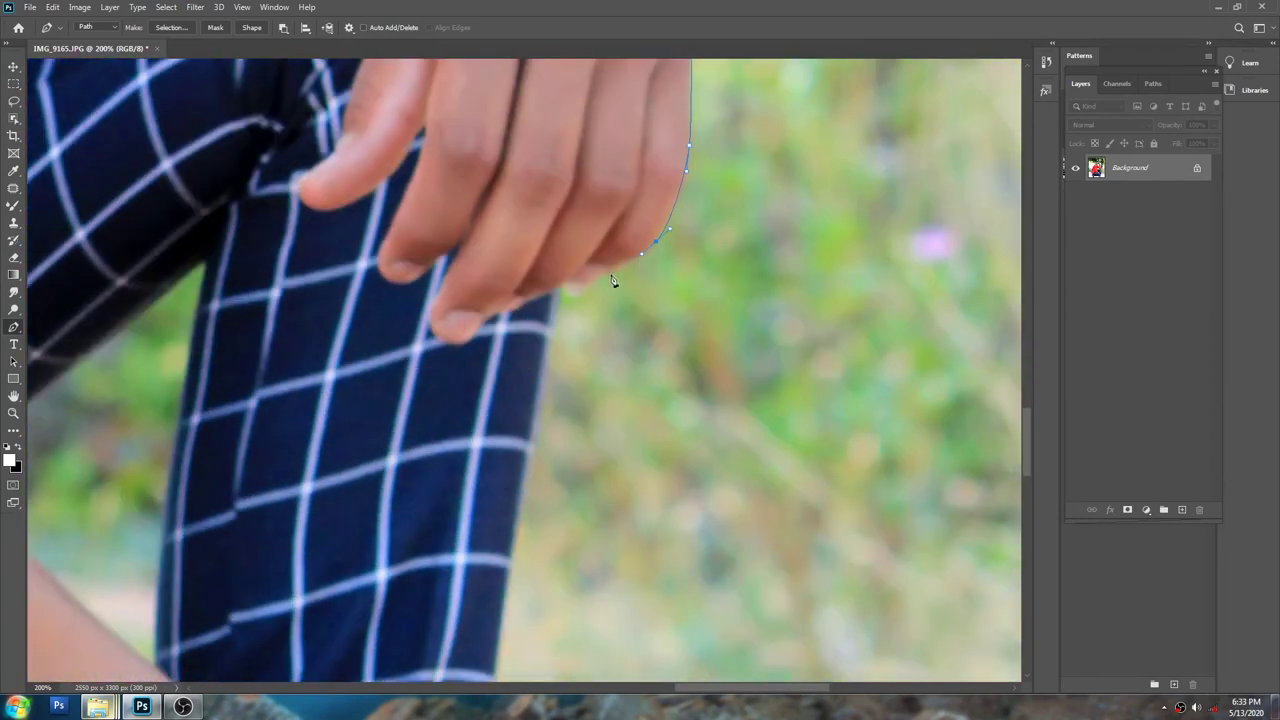
{"action": "scroll", "coordinate": [545, 366], "scroll_direction": "down", "scroll_amount": 3}
{"action": "scroll", "coordinate": [547, 380], "scroll_direction": "down", "scroll_amount": 3}
{"action": "left_click", "coordinate": [596, 377]}
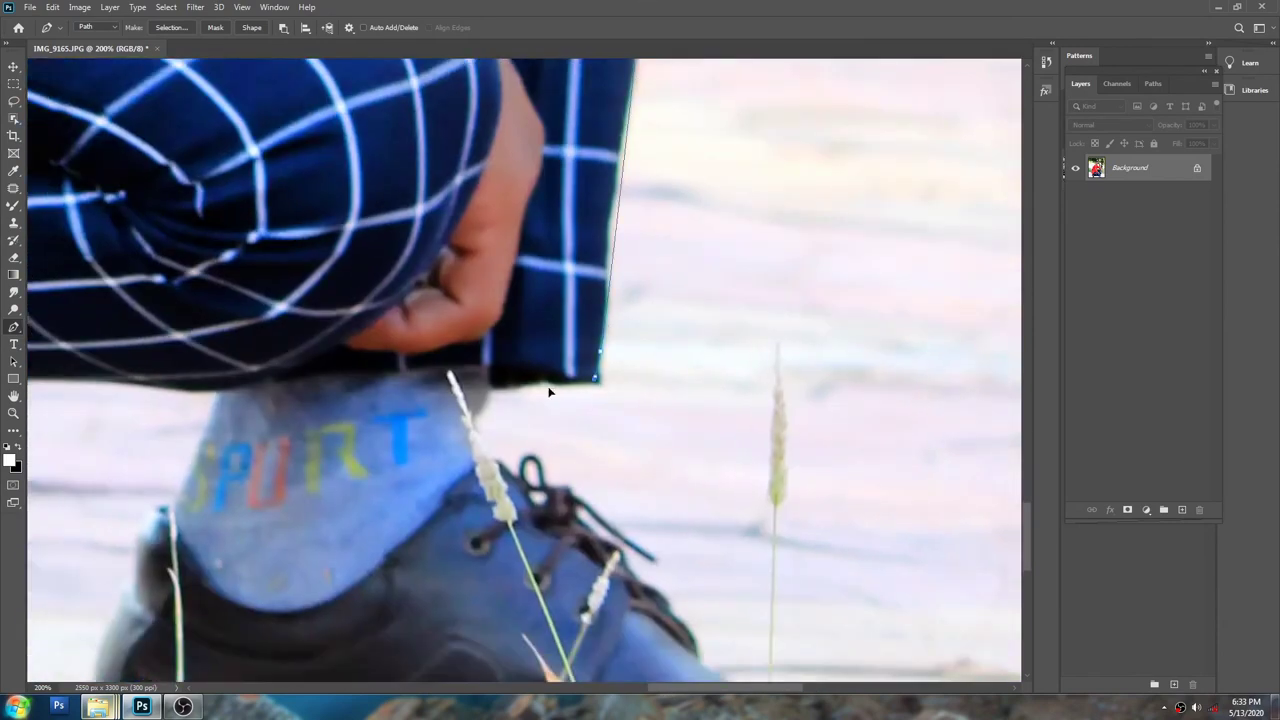
{"action": "scroll", "coordinate": [486, 457], "scroll_direction": "down", "scroll_amount": 3}
{"action": "scroll", "coordinate": [520, 370], "scroll_direction": "down", "scroll_amount": 2, "text": "alt"}
{"action": "scroll", "coordinate": [540, 320], "scroll_direction": "down", "scroll_amount": 2, "text": "alt"}
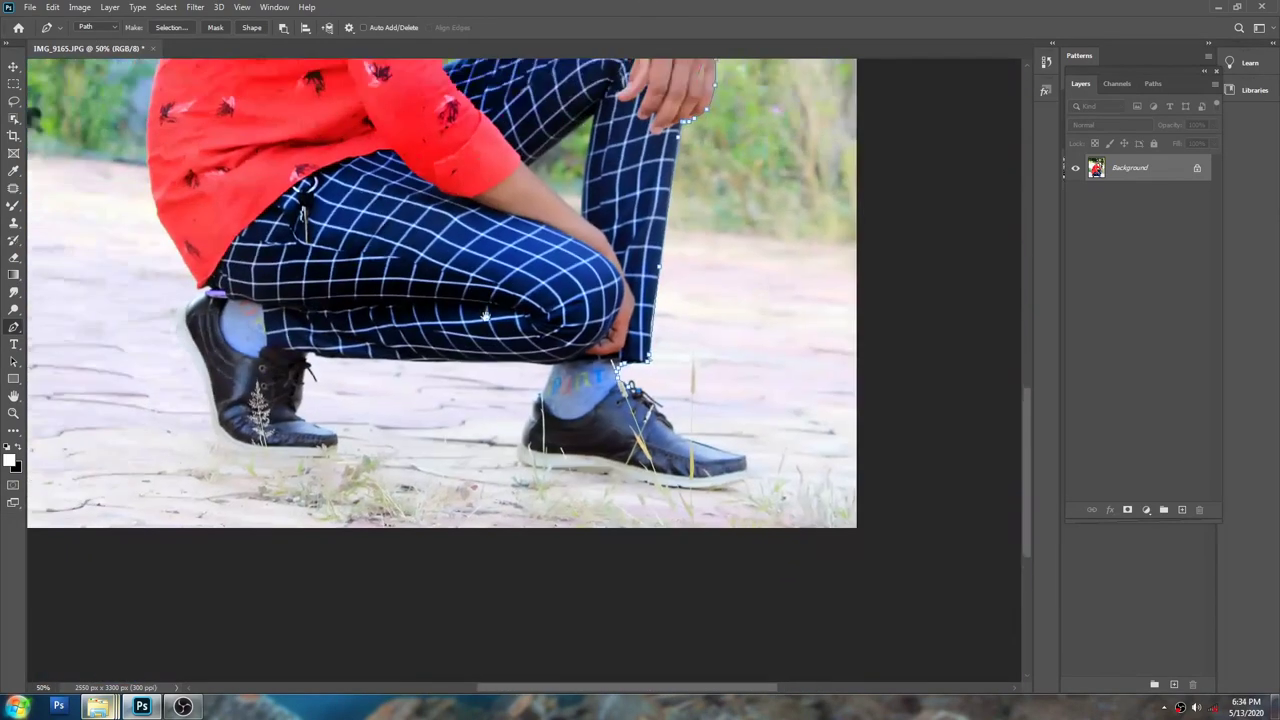
{"action": "scroll", "coordinate": [556, 282], "scroll_direction": "down", "scroll_amount": 1, "text": "alt"}
{"action": "scroll", "coordinate": [556, 282], "scroll_direction": "down", "scroll_amount": 1, "text": "alt"}
{"action": "scroll", "coordinate": [530, 290], "scroll_direction": "up", "scroll_amount": 4, "text": "alt"}
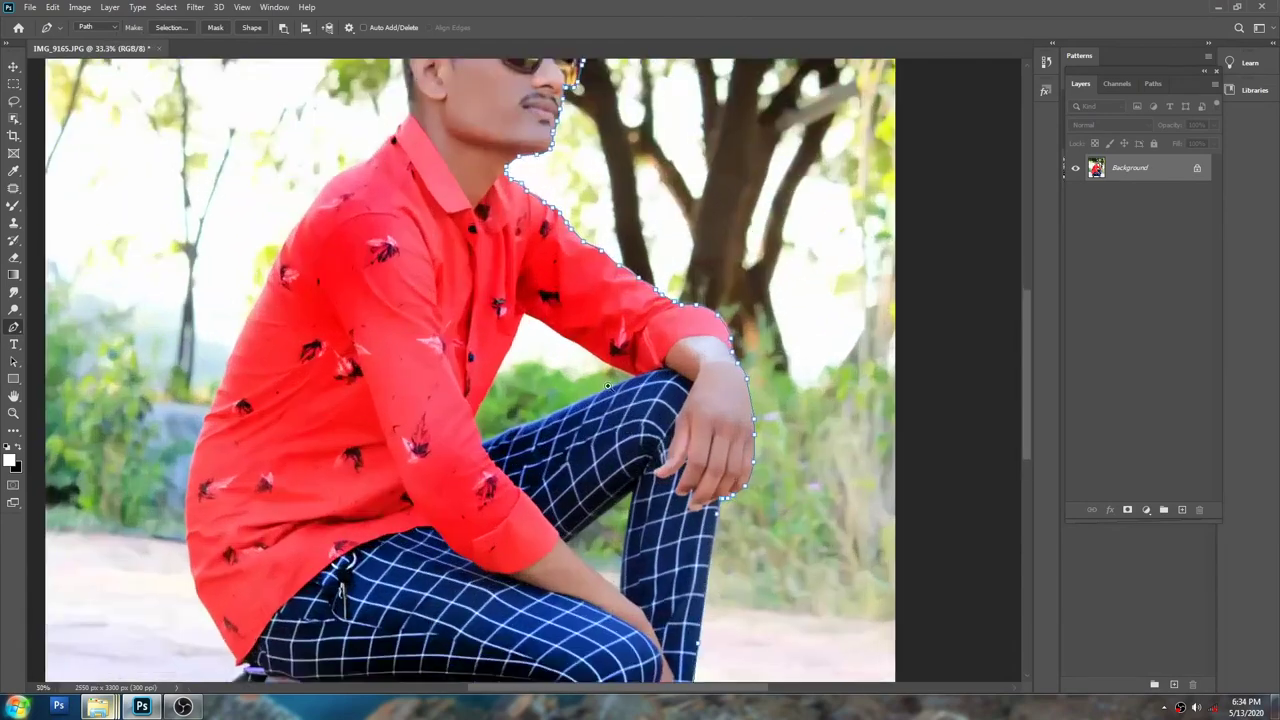
{"action": "scroll", "coordinate": [504, 292], "scroll_direction": "down", "scroll_amount": 5}
{"action": "scroll", "coordinate": [504, 292], "scroll_direction": "up", "scroll_amount": 2, "text": "alt"}
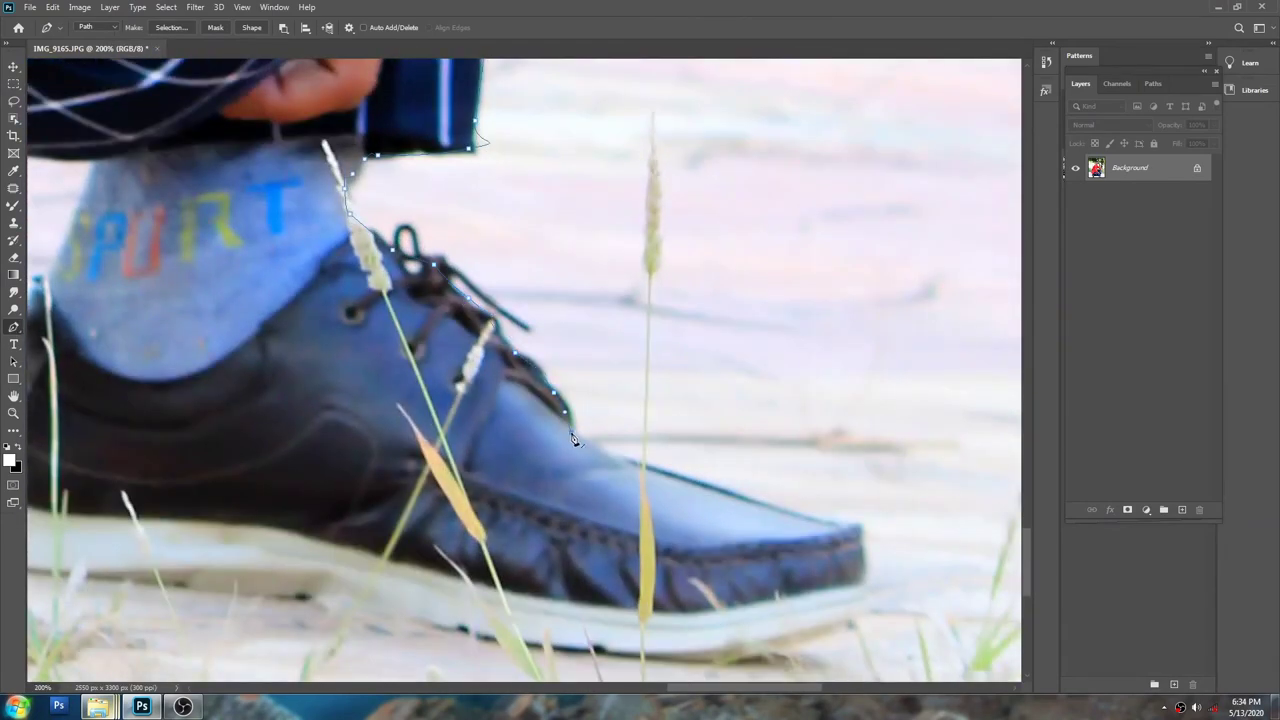
Step: Trace the path around the shoelace, along the shoe sole and around the other shoe
{"action": "left_click", "coordinate": [571, 433]}
{"action": "scroll", "coordinate": [600, 410], "scroll_direction": "down", "scroll_amount": 2}
{"action": "scroll", "coordinate": [848, 372], "scroll_direction": "down", "scroll_amount": 2}
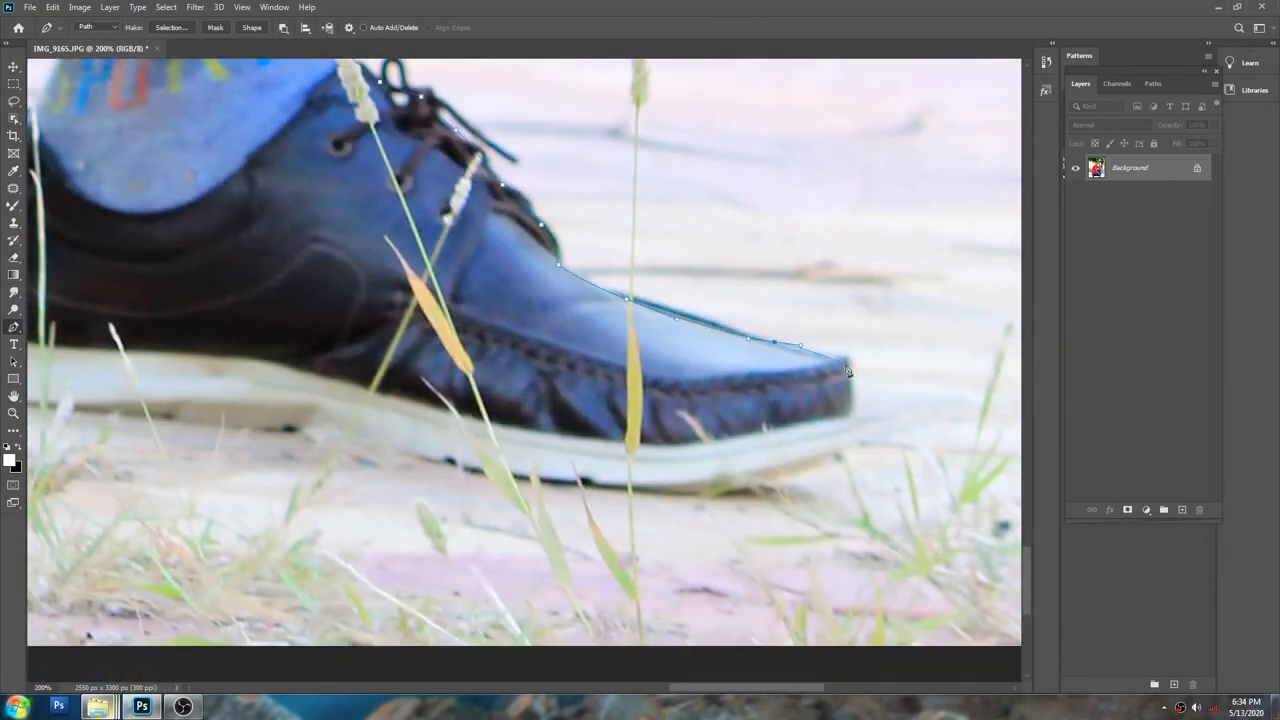
{"action": "left_click", "coordinate": [561, 481]}
{"action": "left_click", "coordinate": [409, 448]}
{"action": "scroll", "coordinate": [600, 400], "scroll_direction": "left", "scroll_amount": 4}
{"action": "left_click", "coordinate": [709, 433]}
{"action": "left_click", "coordinate": [573, 433]}
{"action": "left_click", "coordinate": [500, 426]}
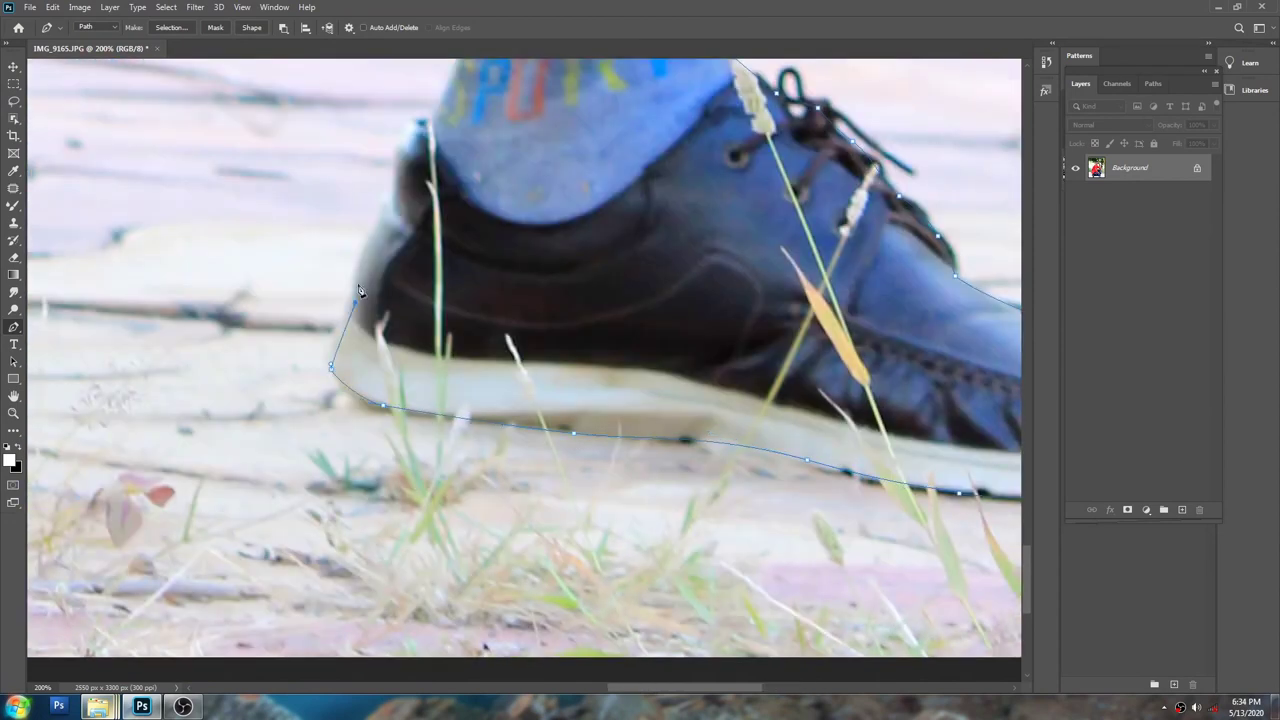
{"action": "scroll", "coordinate": [403, 162], "scroll_direction": "up", "scroll_amount": 3}
{"action": "scroll", "coordinate": [318, 250], "scroll_direction": "left", "scroll_amount": 3}
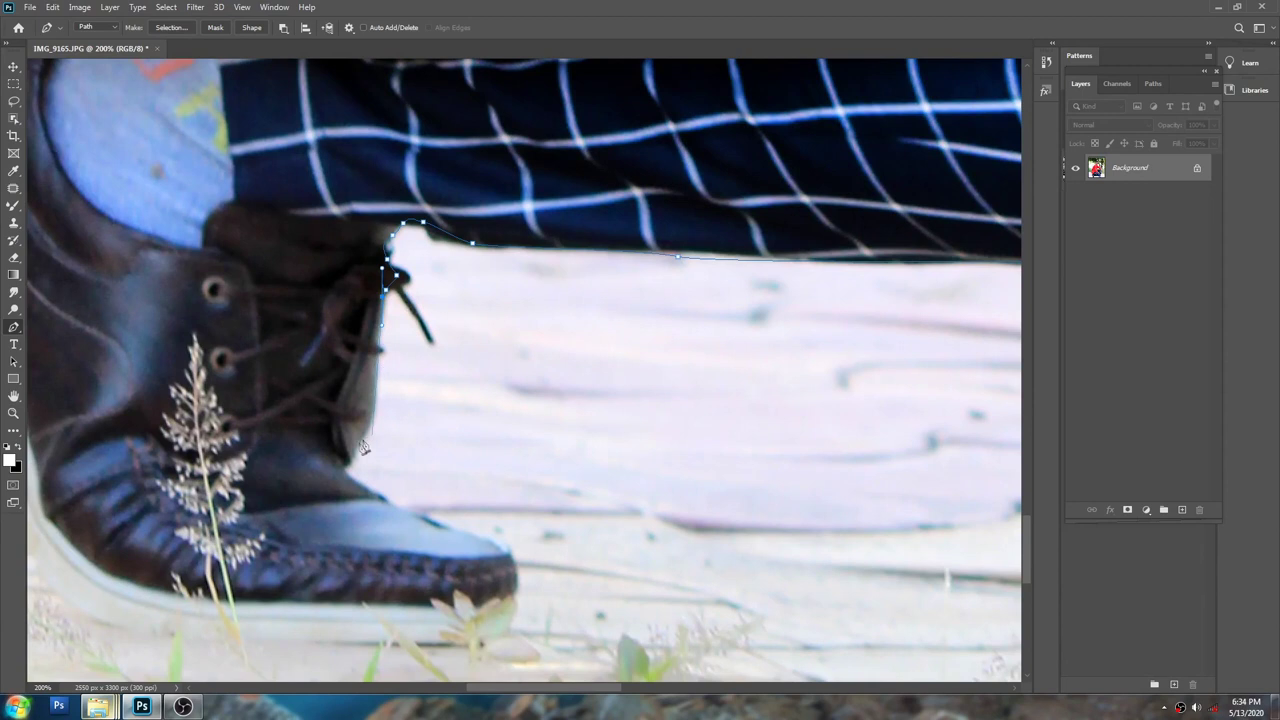
{"action": "left_click", "coordinate": [422, 523]}
{"action": "scroll", "coordinate": [440, 510], "scroll_direction": "down", "scroll_amount": 3}
{"action": "scroll", "coordinate": [470, 495], "scroll_direction": "left", "scroll_amount": 2}
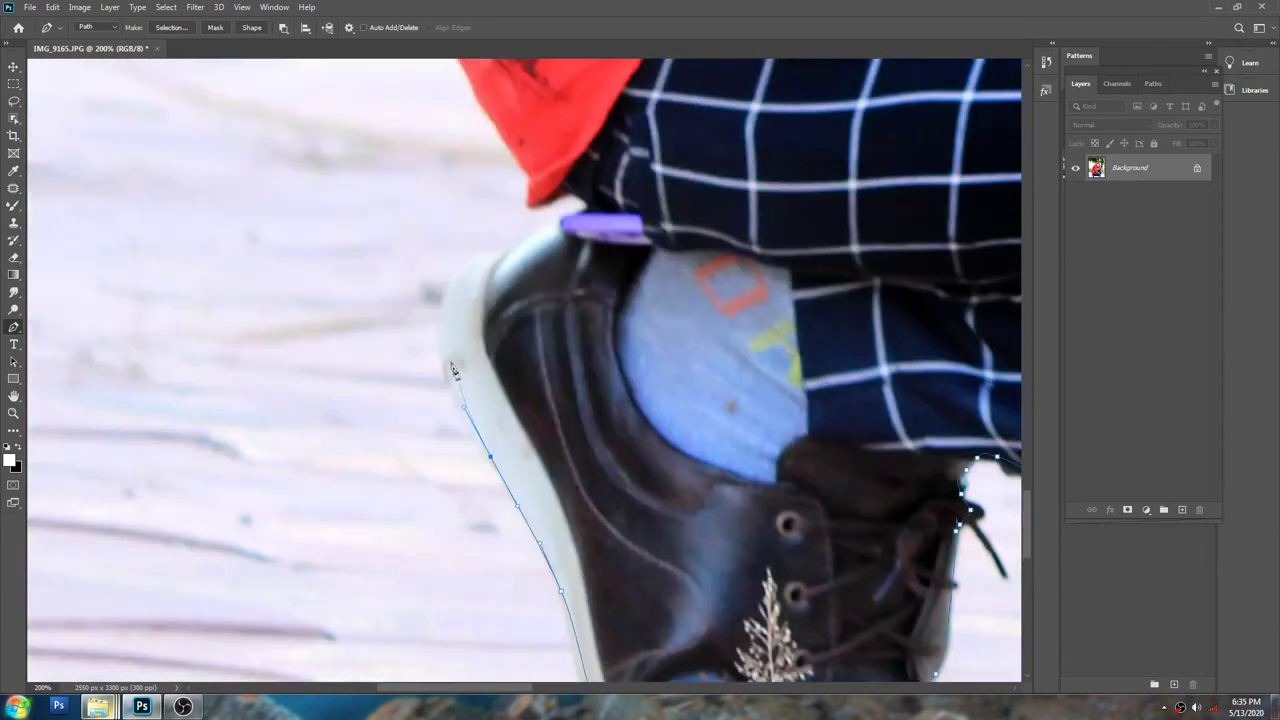
{"action": "left_click_drag", "start_coordinate": [452, 370], "coordinate": [571, 220]}
{"action": "scroll", "coordinate": [537, 337], "scroll_direction": "down", "scroll_amount": 5}
{"action": "scroll", "coordinate": [537, 337], "scroll_direction": "down", "scroll_amount": 3}
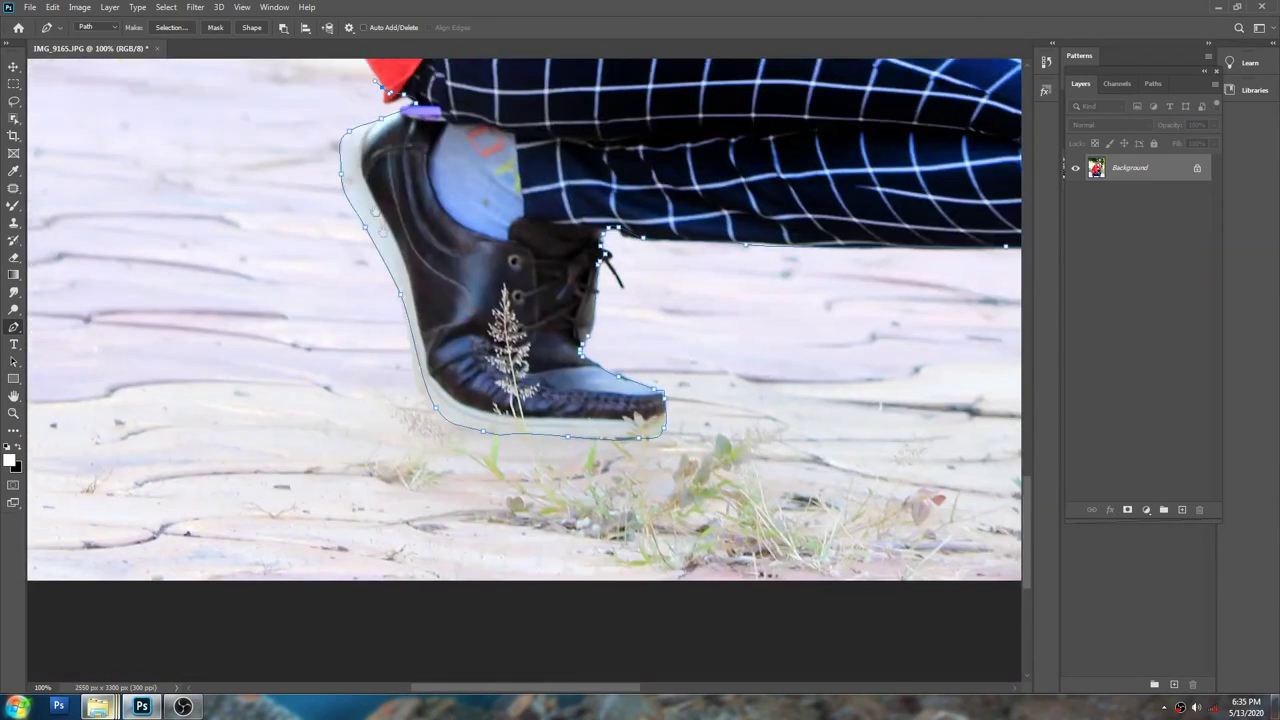
{"action": "scroll", "coordinate": [370, 283], "scroll_direction": "up", "scroll_amount": 3}
{"action": "scroll", "coordinate": [371, 283], "scroll_direction": "up", "scroll_amount": 3}
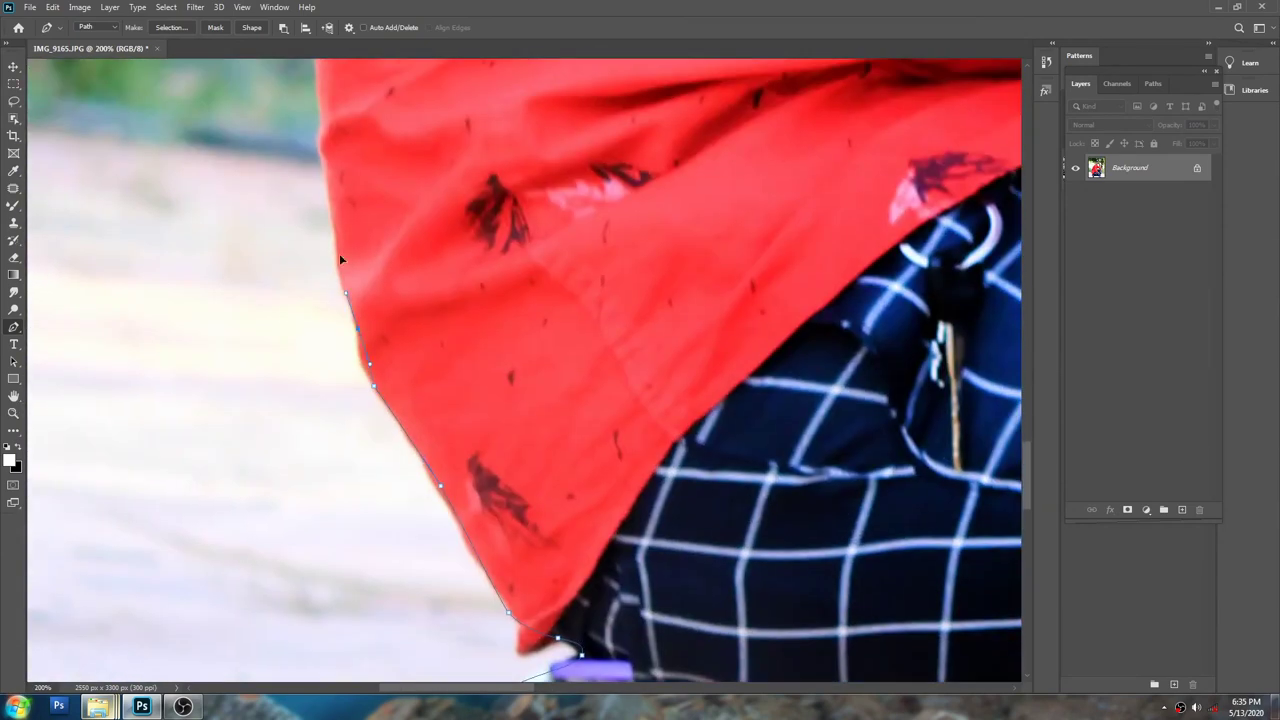
{"action": "scroll", "coordinate": [339, 253], "scroll_direction": "up", "scroll_amount": 3}
{"action": "scroll", "coordinate": [369, 437], "scroll_direction": "up", "scroll_amount": 3}
{"action": "scroll", "coordinate": [369, 437], "scroll_direction": "up", "scroll_amount": 3}
{"action": "scroll", "coordinate": [471, 266], "scroll_direction": "up", "scroll_amount": 2}
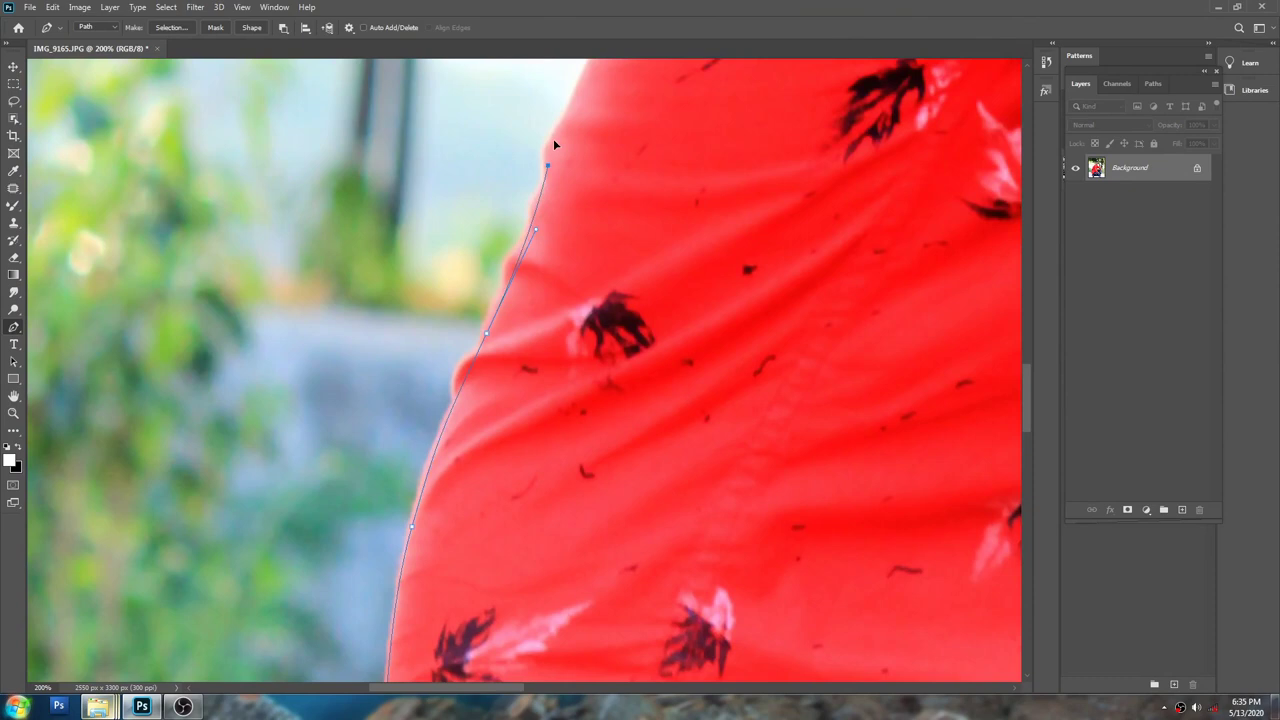
{"action": "scroll", "coordinate": [554, 140], "scroll_direction": "up", "scroll_amount": 3}
{"action": "scroll", "coordinate": [372, 470], "scroll_direction": "up", "scroll_amount": 3}
{"action": "scroll", "coordinate": [372, 470], "scroll_direction": "up", "scroll_amount": 2}
{"action": "scroll", "coordinate": [637, 126], "scroll_direction": "up", "scroll_amount": 3}
Step: Trace back up the shirt to the neck, then close the path at the leg crotch
{"action": "left_click", "coordinate": [323, 578]}
{"action": "left_click", "coordinate": [442, 430]}
{"action": "left_click_drag", "start_coordinate": [558, 378], "coordinate": [587, 370]}
{"action": "left_click_drag", "start_coordinate": [629, 293], "coordinate": [652, 285]}
{"action": "left_click", "coordinate": [738, 162]}
{"action": "scroll", "coordinate": [544, 276], "scroll_direction": "up", "scroll_amount": 3}
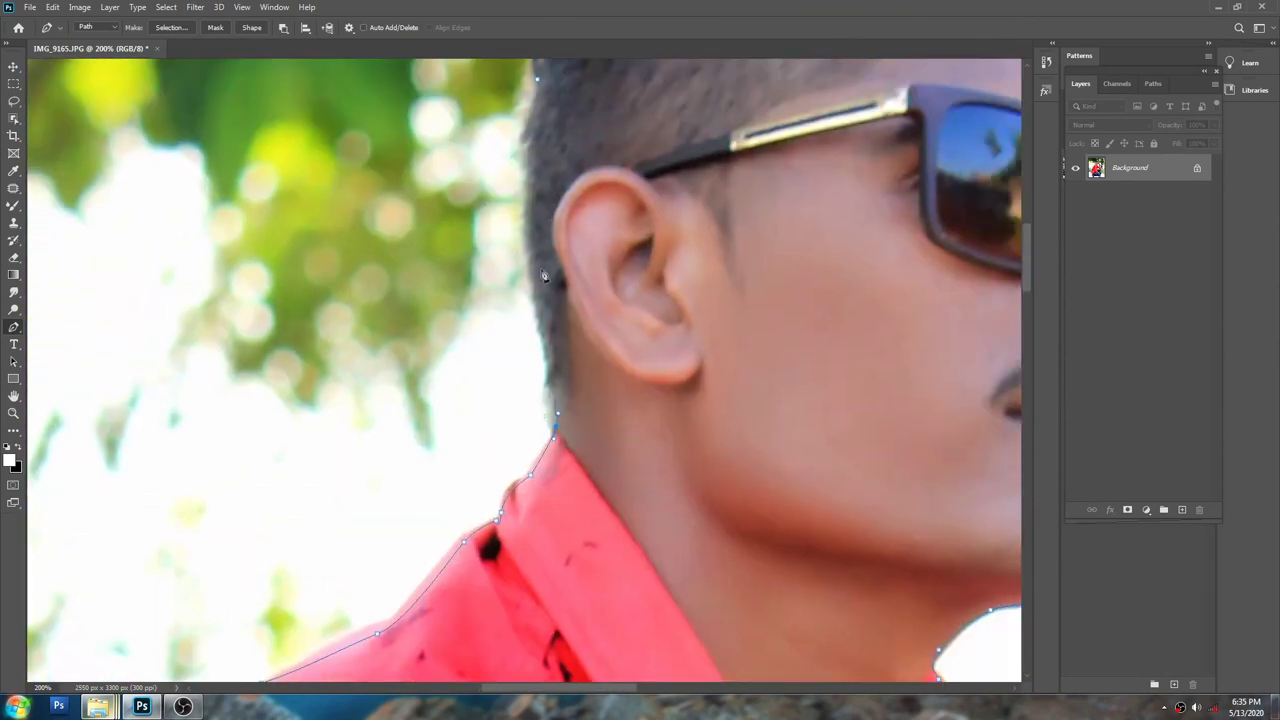
{"action": "scroll", "coordinate": [535, 130], "scroll_direction": "up", "scroll_amount": 3}
{"action": "scroll", "coordinate": [535, 300], "scroll_direction": "down", "scroll_amount": 5}
{"action": "scroll", "coordinate": [516, 331], "scroll_direction": "up", "scroll_amount": 3}
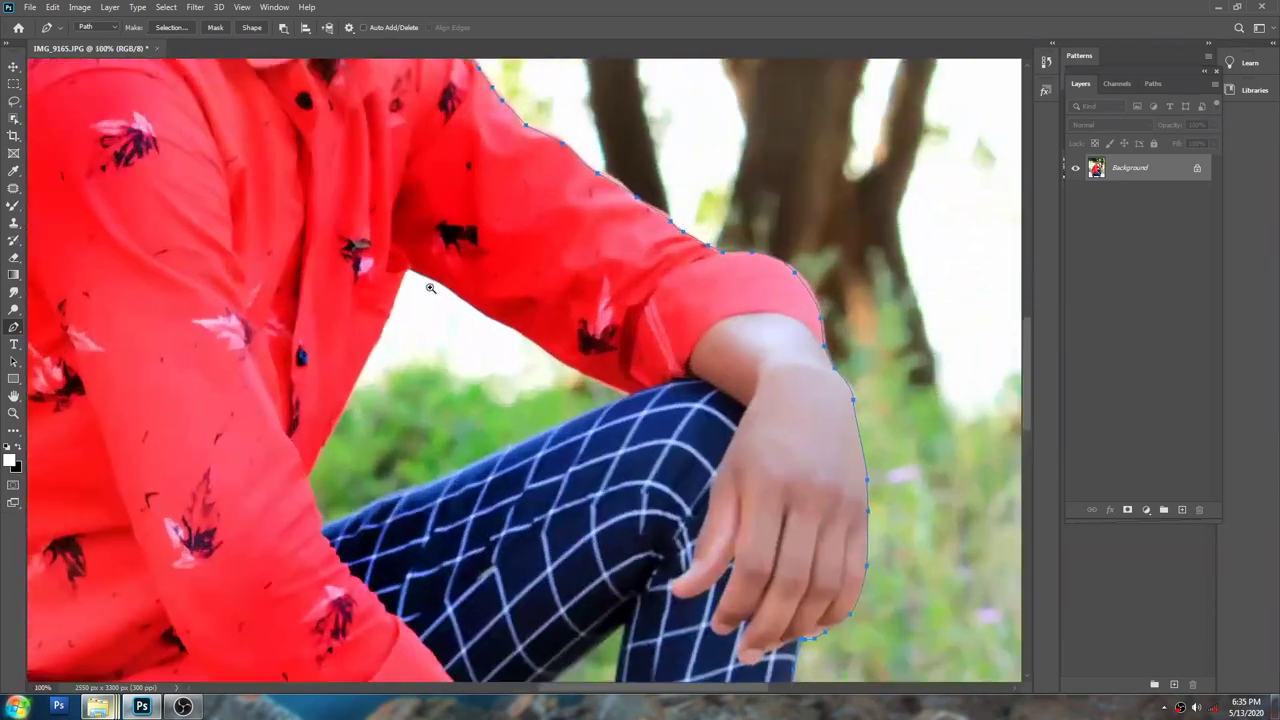
{"action": "scroll", "coordinate": [516, 331], "scroll_direction": "up", "scroll_amount": 2}
{"action": "left_click_drag", "start_coordinate": [602, 369], "coordinate": [645, 393]}
{"action": "scroll", "coordinate": [714, 416], "scroll_direction": "down", "scroll_amount": 3}
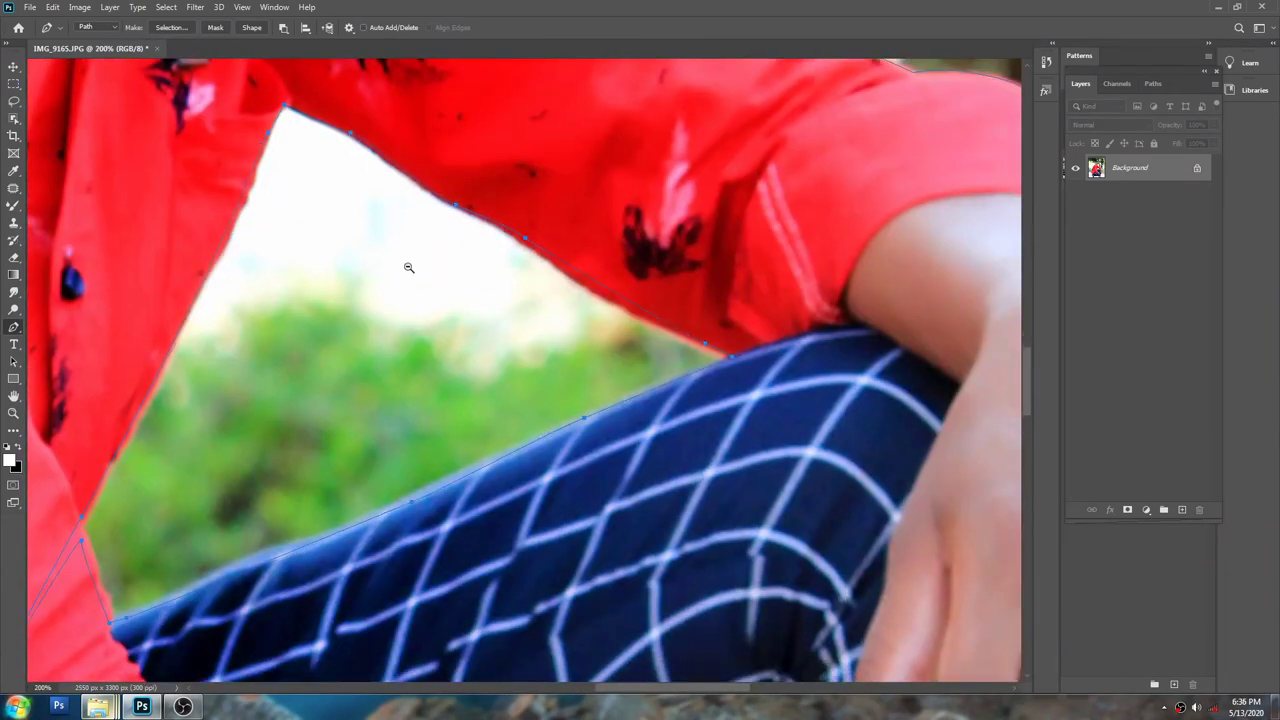
{"action": "scroll", "coordinate": [408, 267], "scroll_direction": "down", "scroll_amount": 5}
{"action": "left_click", "coordinate": [535, 381]}
{"action": "scroll", "coordinate": [535, 381], "scroll_direction": "down", "scroll_amount": 2}
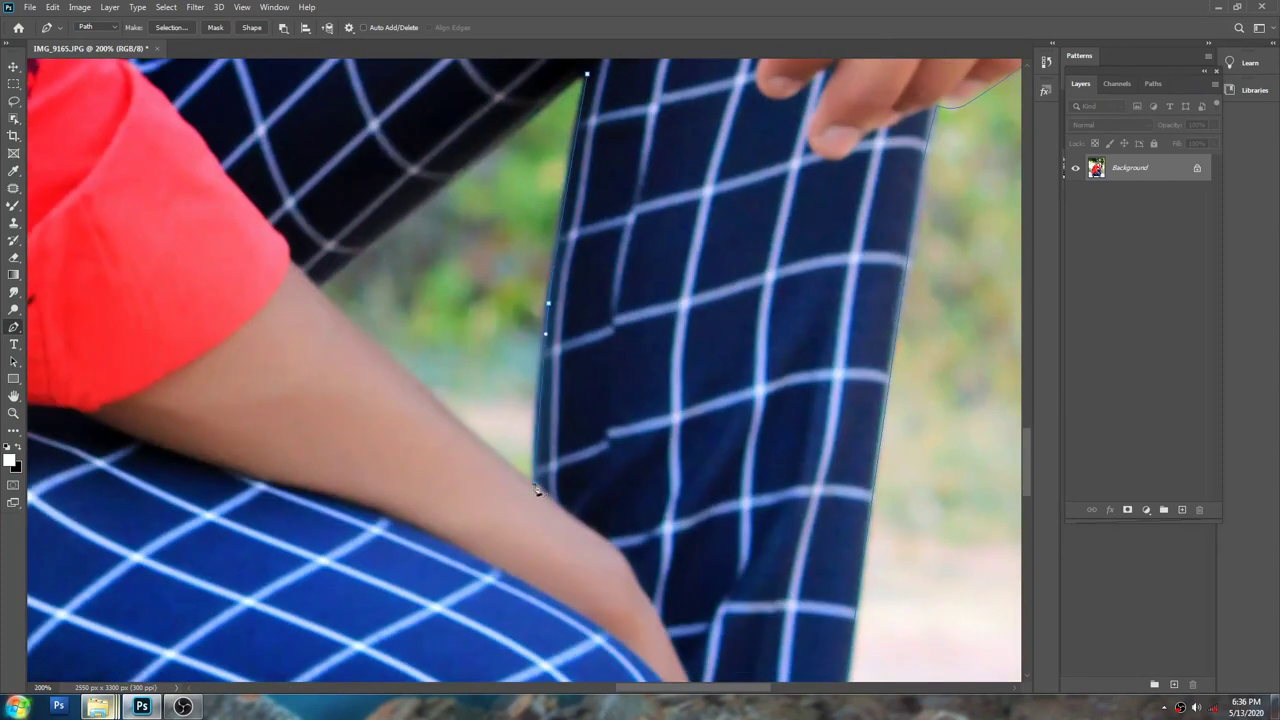
{"action": "left_click", "coordinate": [319, 286]}
{"action": "left_click_drag", "start_coordinate": [341, 230], "coordinate": [293, 315]}
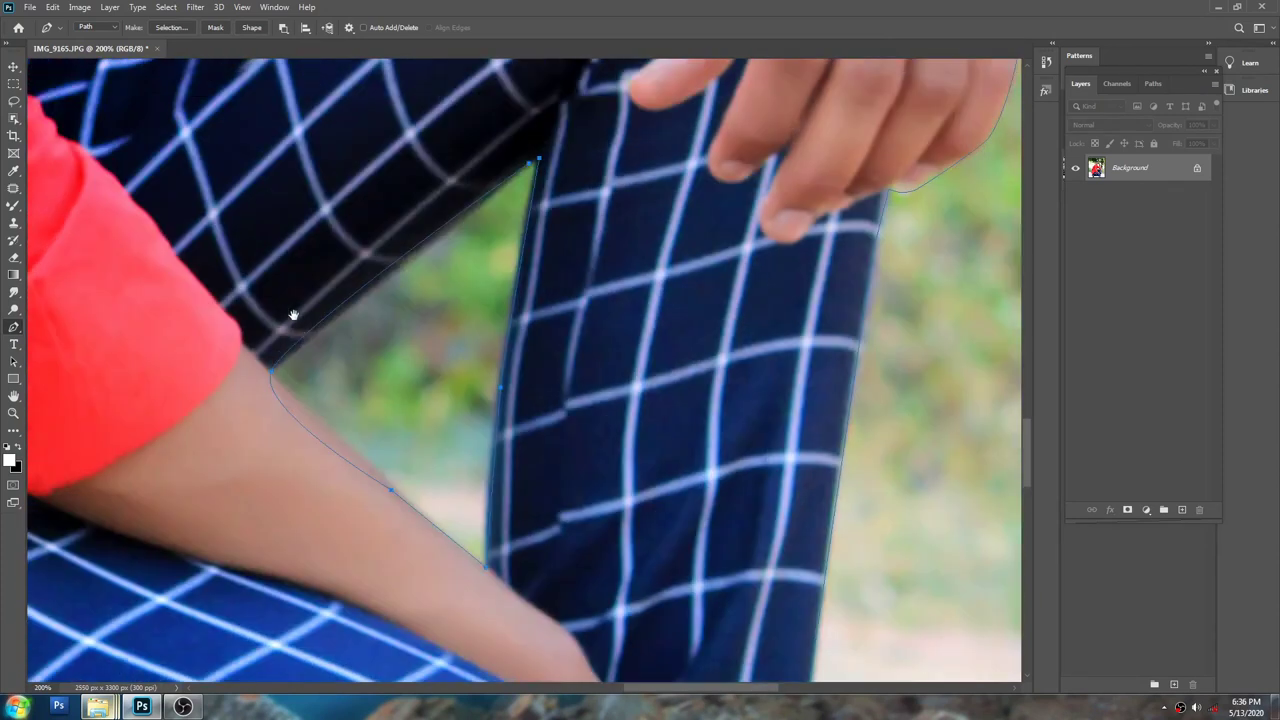
{"action": "scroll", "coordinate": [500, 243], "scroll_direction": "up", "scroll_amount": 2}
{"action": "scroll", "coordinate": [518, 340], "scroll_direction": "down", "scroll_amount": 1}
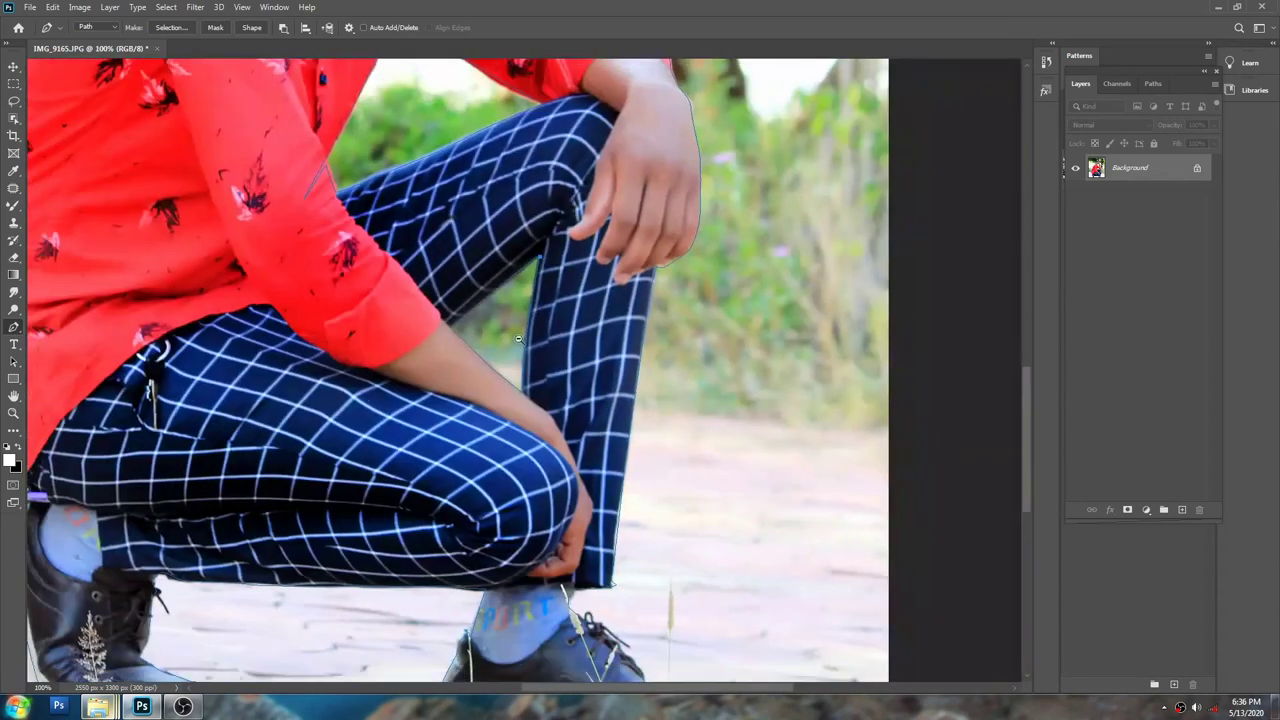
{"action": "scroll", "coordinate": [538, 262], "scroll_direction": "up", "scroll_amount": 1}
{"action": "scroll", "coordinate": [560, 288], "scroll_direction": "up", "scroll_amount": 1}
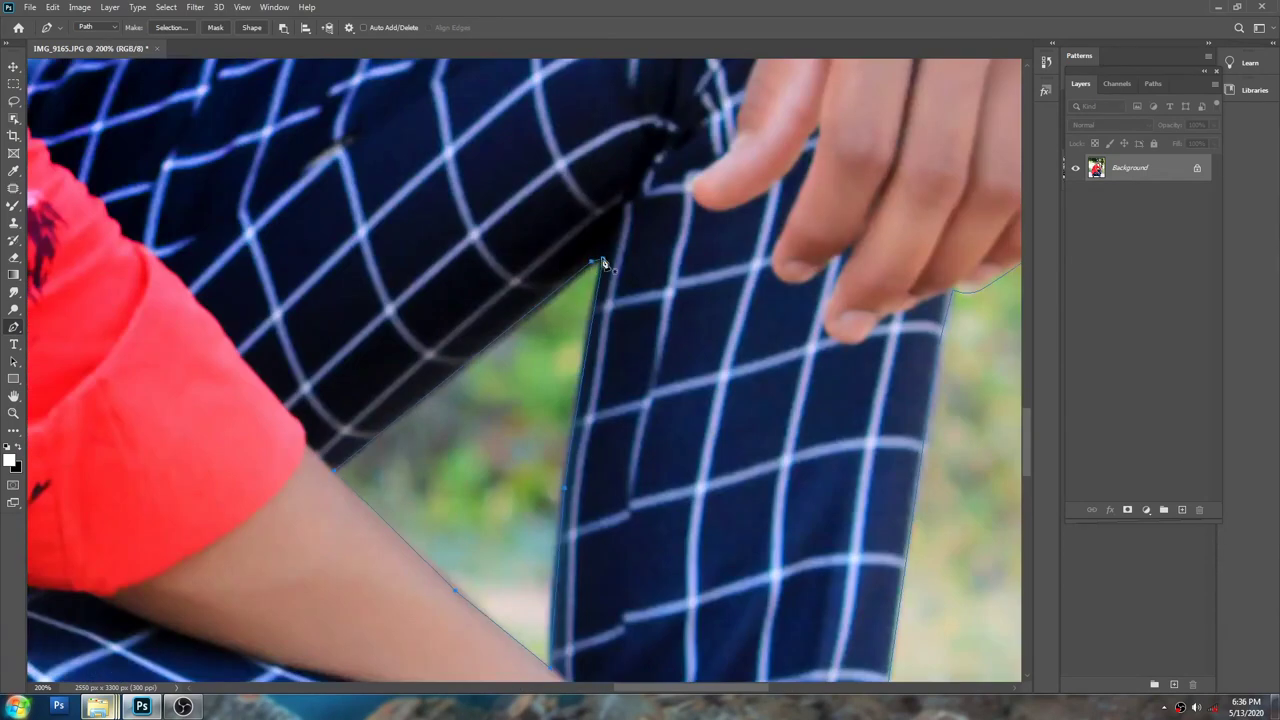
{"action": "left_click", "coordinate": [603, 264]}
{"action": "scroll", "coordinate": [603, 266], "scroll_direction": "down", "scroll_amount": 3}
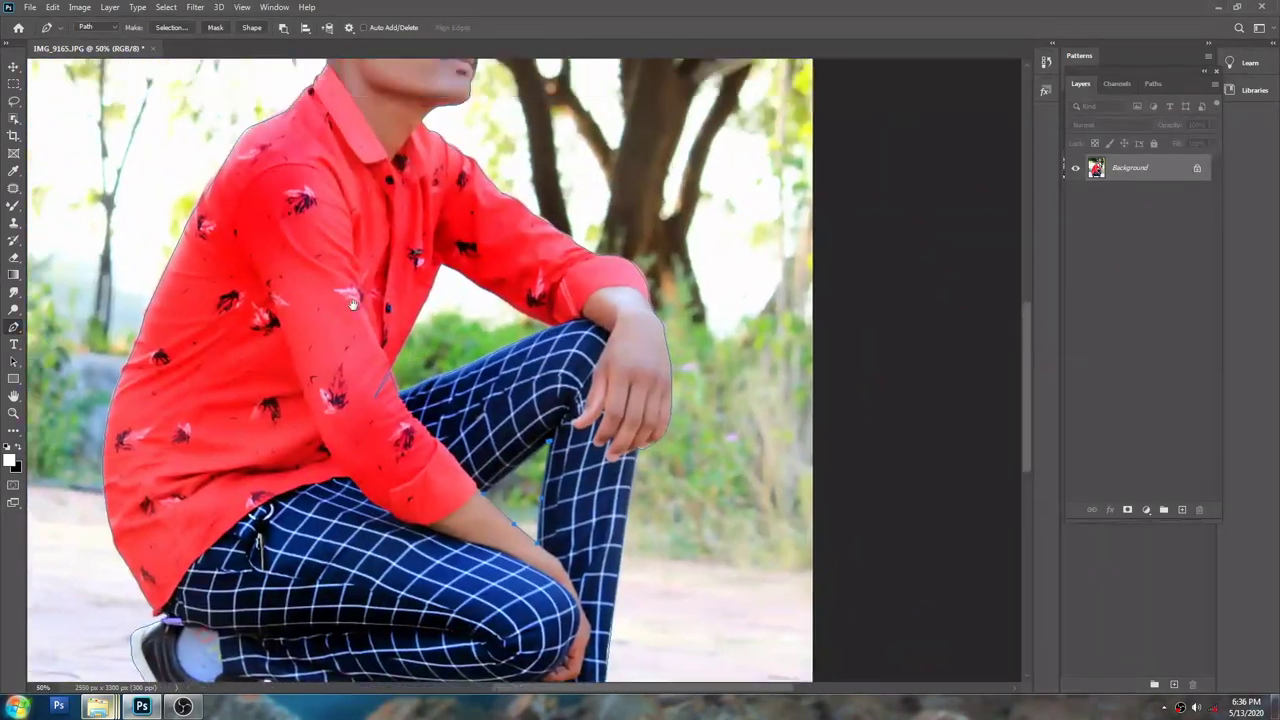
Step: Try turning the path into a selection, undo, then merge the path components into one shape
{"action": "right_click", "coordinate": [364, 290]}
{"action": "left_click", "coordinate": [399, 346]}
{"action": "left_click", "coordinate": [709, 191]}
{"action": "left_click", "coordinate": [283, 27]}
{"action": "right_click", "coordinate": [405, 134]}
{"action": "left_click", "coordinate": [440, 222]}
{"action": "right_click", "coordinate": [541, 512]}
{"action": "left_click", "coordinate": [303, 29]}
{"action": "right_click", "coordinate": [376, 174]}
{"action": "left_click", "coordinate": [420, 229]}
{"action": "key", "text": "Return"}
{"action": "left_click", "coordinate": [215, 27]}
{"action": "key", "text": "ctrl+z"}
{"action": "left_click", "coordinate": [283, 27]}
{"action": "left_click", "coordinate": [283, 27]}
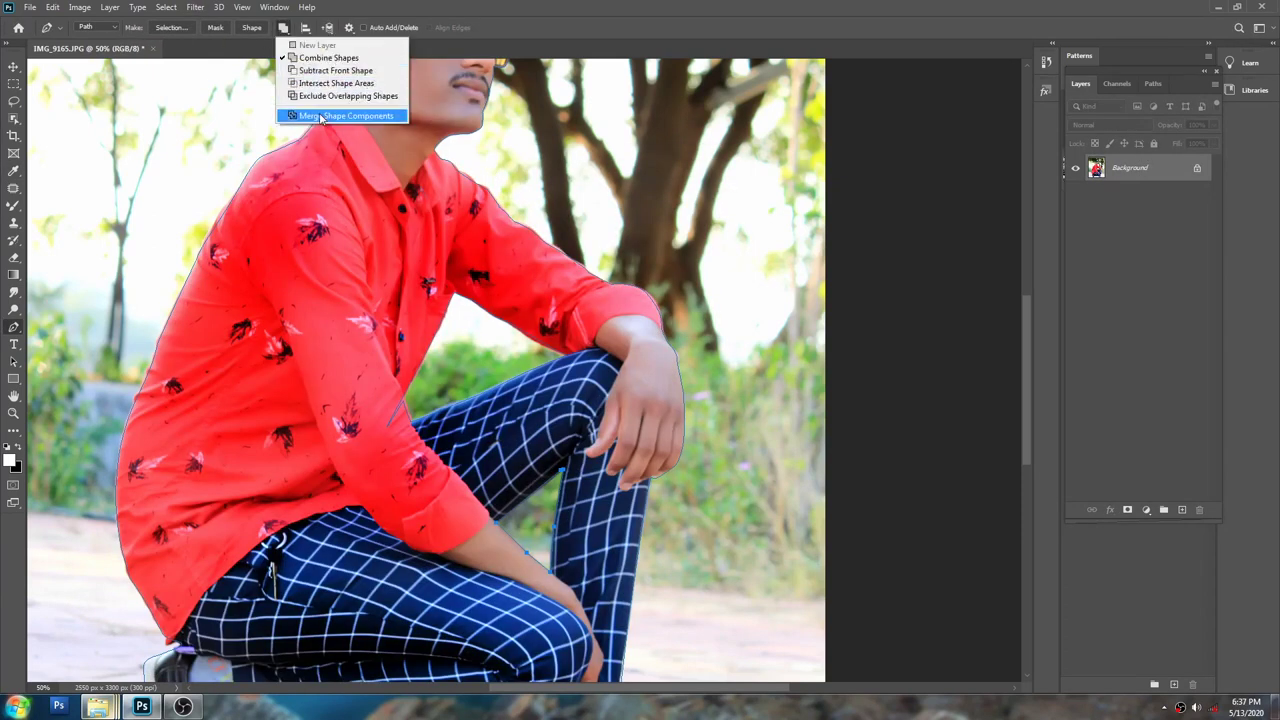
{"action": "left_click", "coordinate": [340, 115]}
Step: Make a selection from the path, copy it with Ctrl+J, undo the copy and fit the photo in view
{"action": "right_click", "coordinate": [335, 240]}
{"action": "left_click", "coordinate": [379, 295]}
{"action": "key", "text": "Return"}
{"action": "key", "text": "ctrl+j"}
{"action": "key", "text": "ctrl+z"}
{"action": "key", "text": "ctrl+minus"}
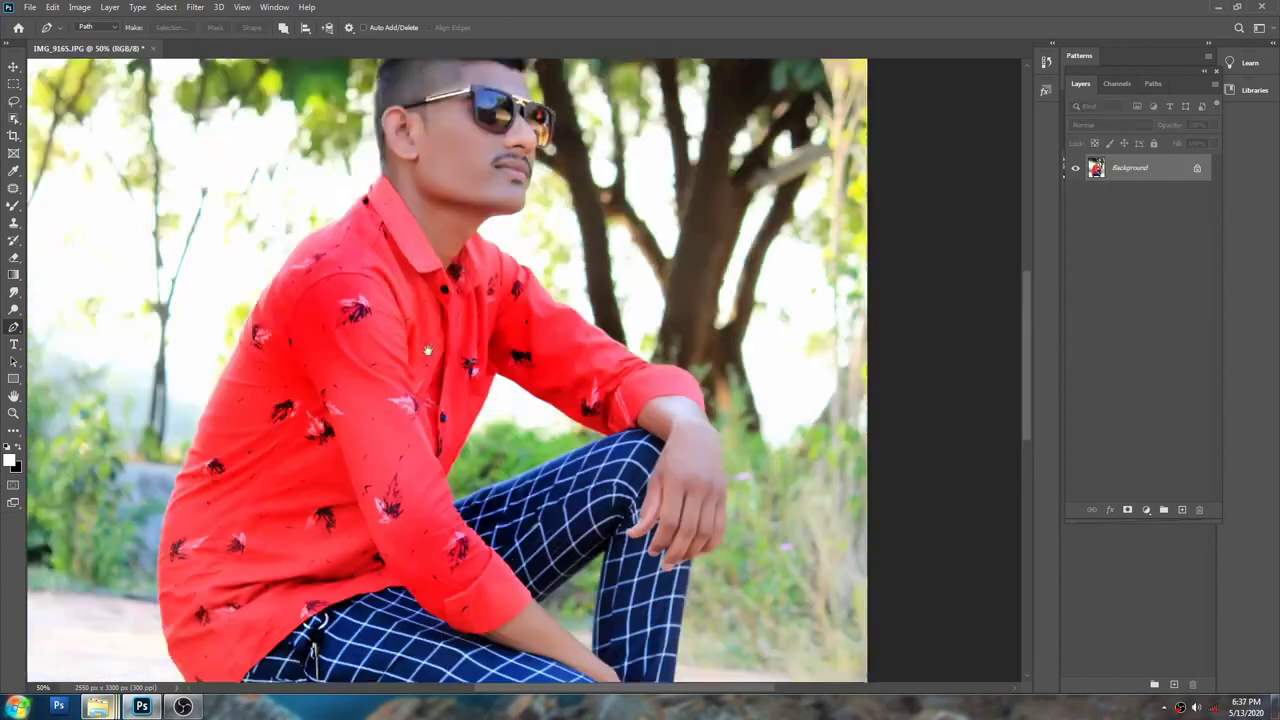
Step: Copy the man onto his own layer and delete the background showing in the gap under the sleeve
{"action": "key", "text": "ctrl+j"}
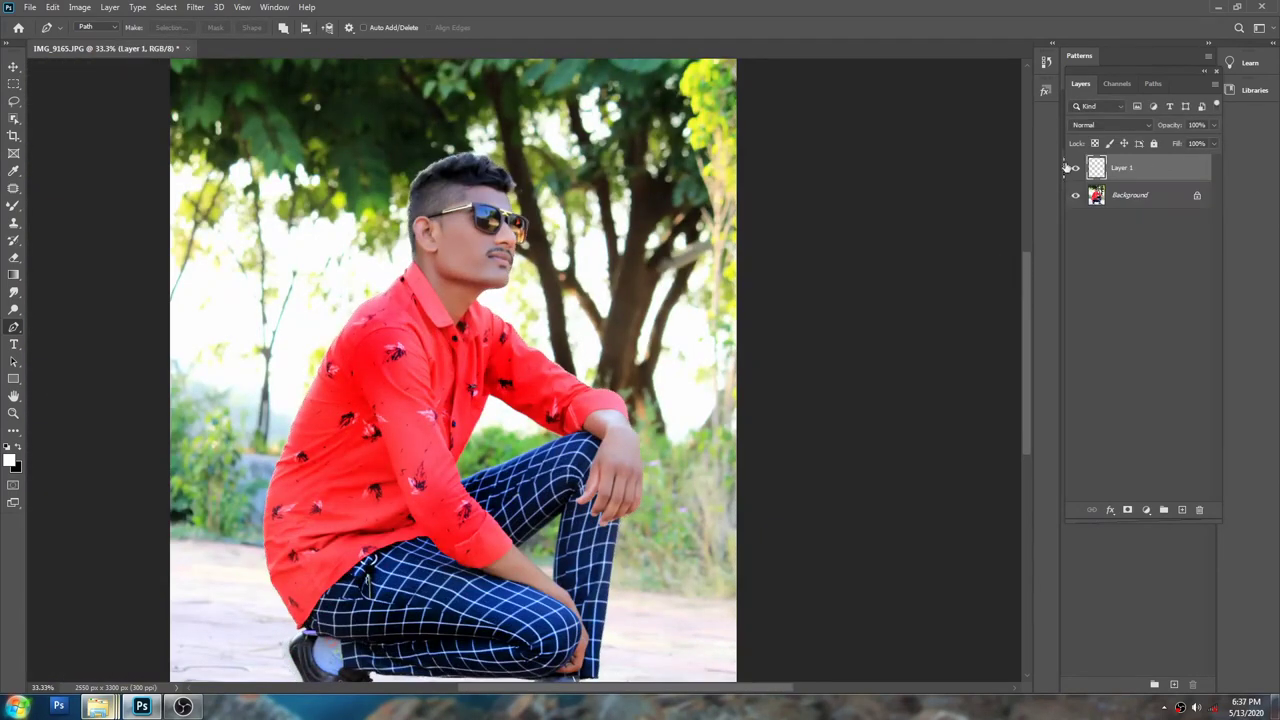
{"action": "scroll", "coordinate": [551, 402], "scroll_direction": "up", "scroll_amount": 5}
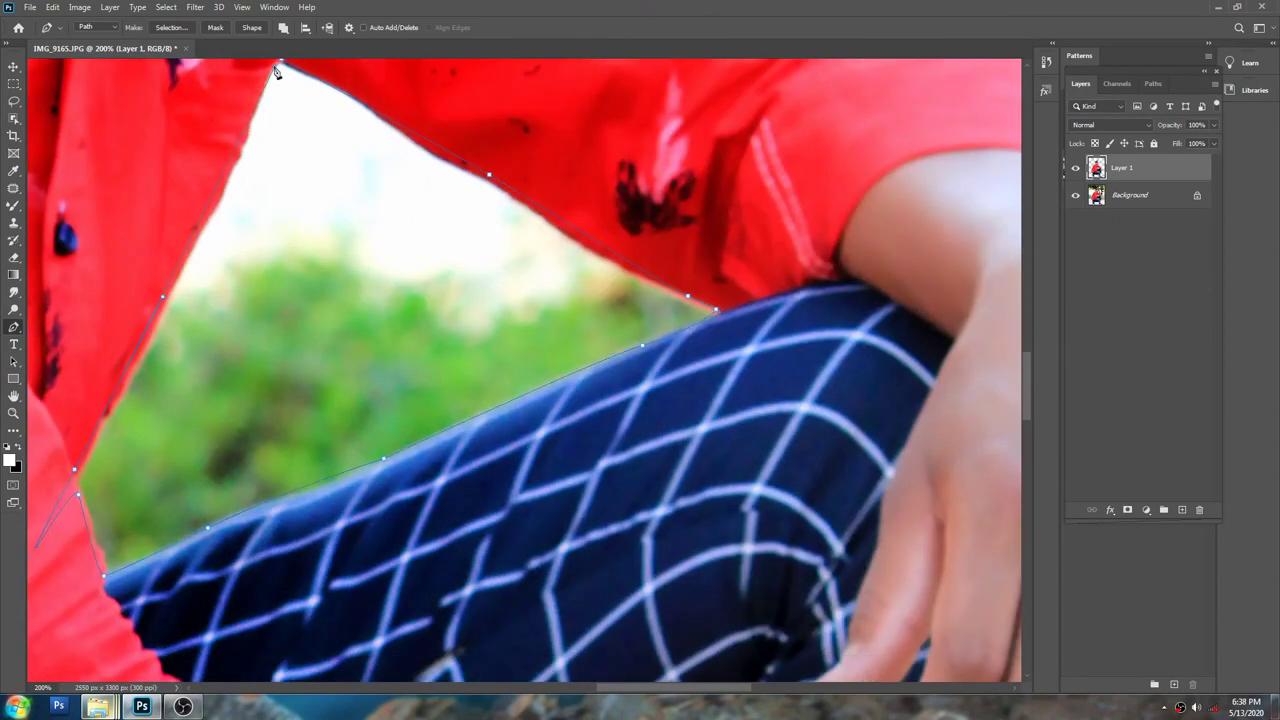
{"action": "left_click_drag", "start_coordinate": [277, 72], "coordinate": [335, 162]}
{"action": "right_click", "coordinate": [486, 137]}
{"action": "left_click", "coordinate": [530, 197]}
{"action": "key", "text": "Return"}
{"action": "key", "text": "alt+bracketleft"}
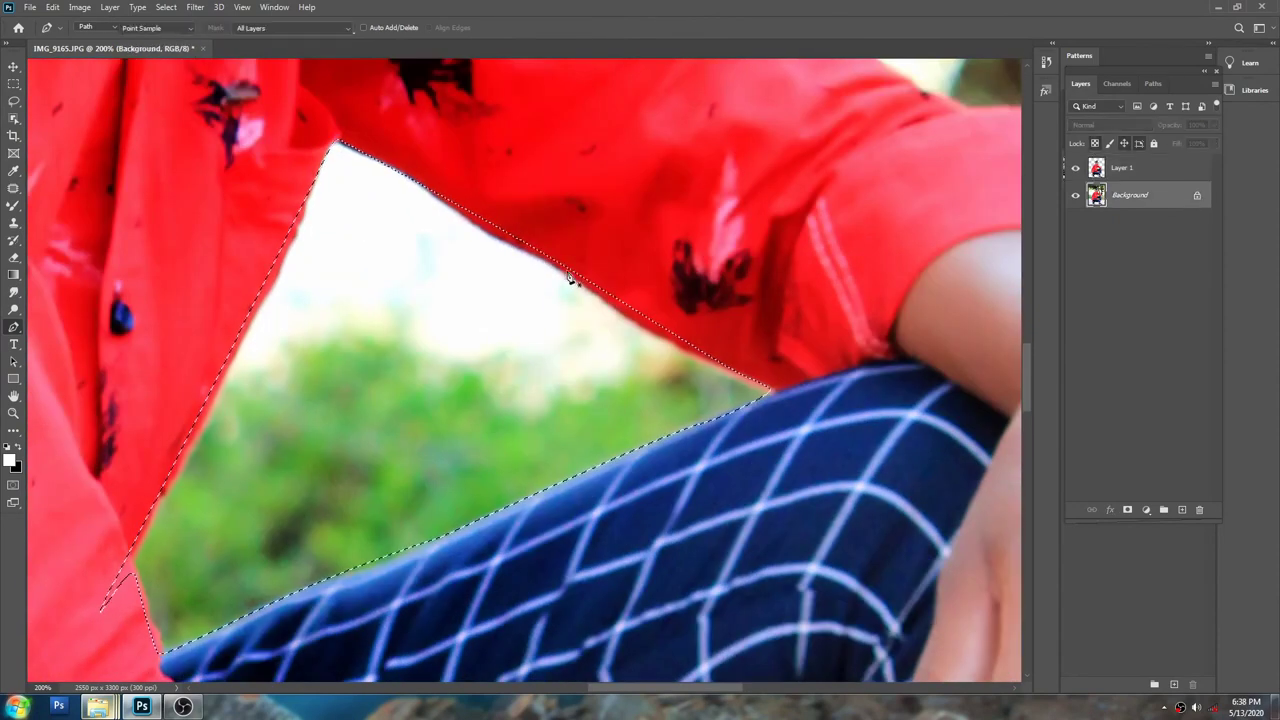
{"action": "key", "text": "Delete"}
{"action": "key", "text": "ctrl+d"}
Step: Trace the gap between the arm and leg along the pants and arm edges and close the path
{"action": "key", "text": "ctrl+0"}
{"action": "scroll", "coordinate": [724, 359], "scroll_direction": "up", "scroll_amount": 3}
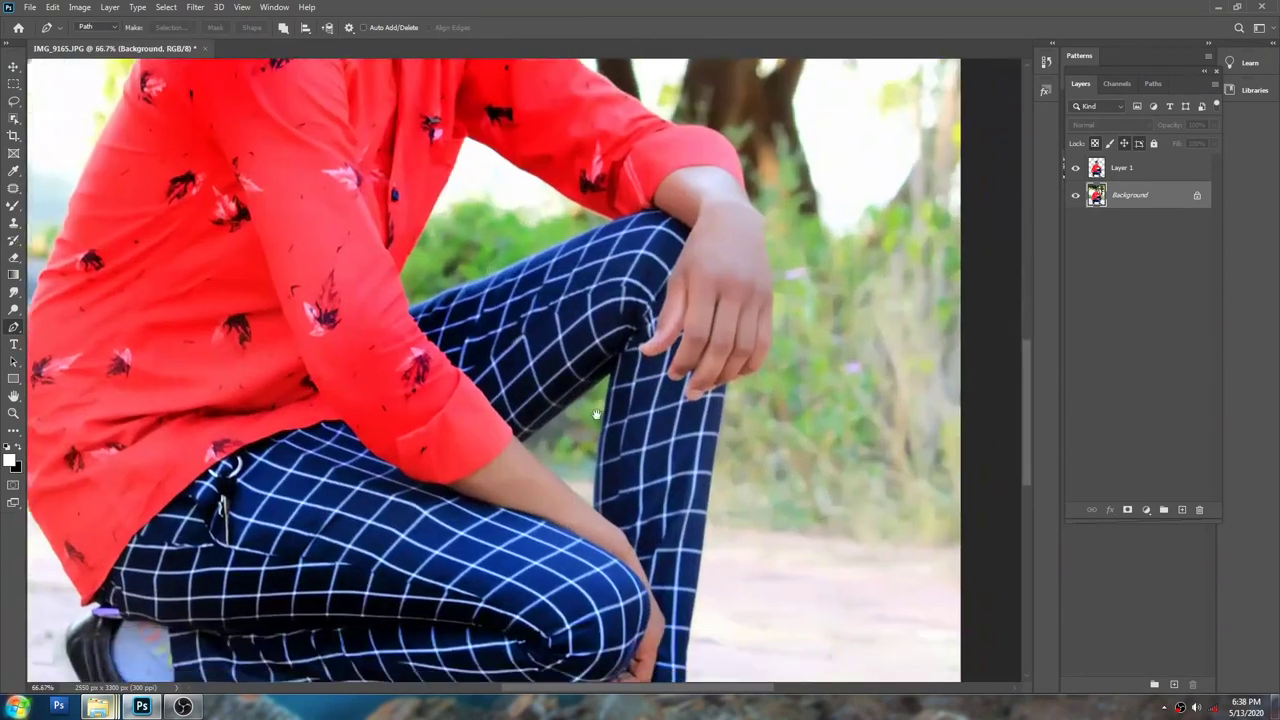
{"action": "scroll", "coordinate": [595, 413], "scroll_direction": "up", "scroll_amount": 2}
{"action": "key", "text": "alt+bracketright"}
{"action": "left_click", "coordinate": [607, 157]}
{"action": "left_click", "coordinate": [570, 425]}
{"action": "left_click", "coordinate": [562, 488]}
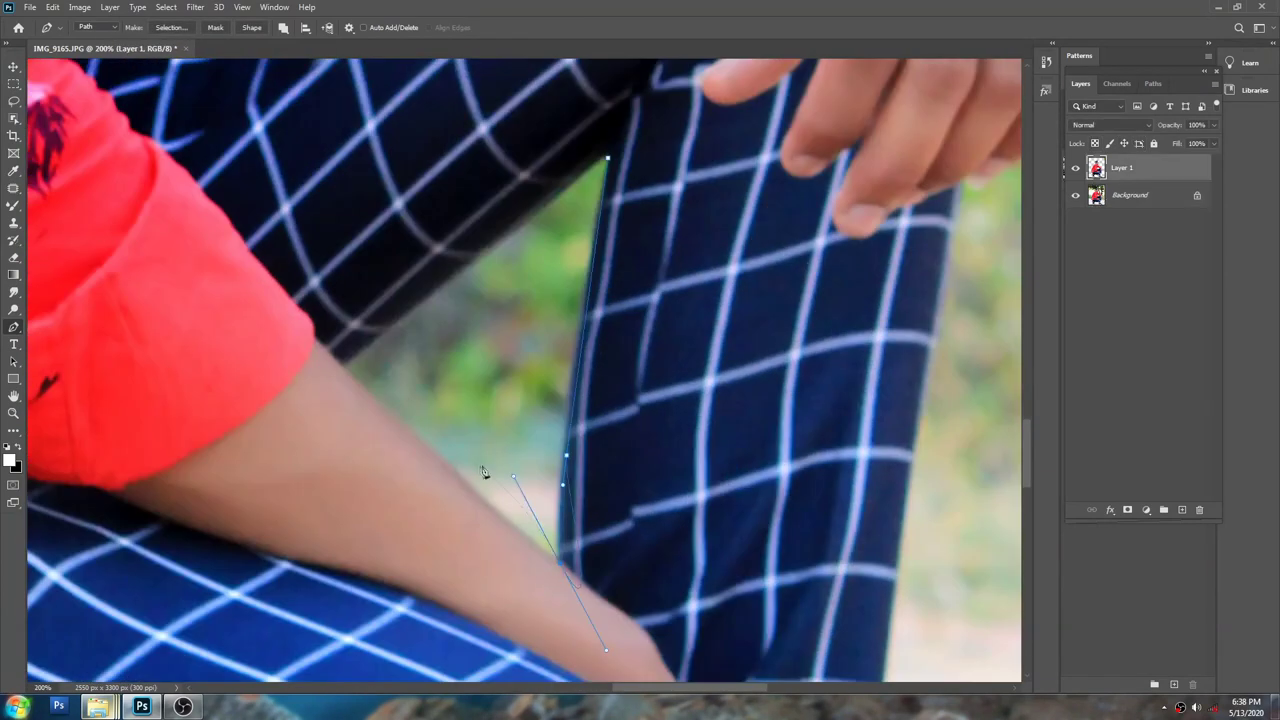
{"action": "scroll", "coordinate": [483, 472], "scroll_direction": "up", "scroll_amount": 1}
{"action": "left_click_drag", "start_coordinate": [297, 229], "coordinate": [363, 521]}
{"action": "left_click", "coordinate": [355, 503]}
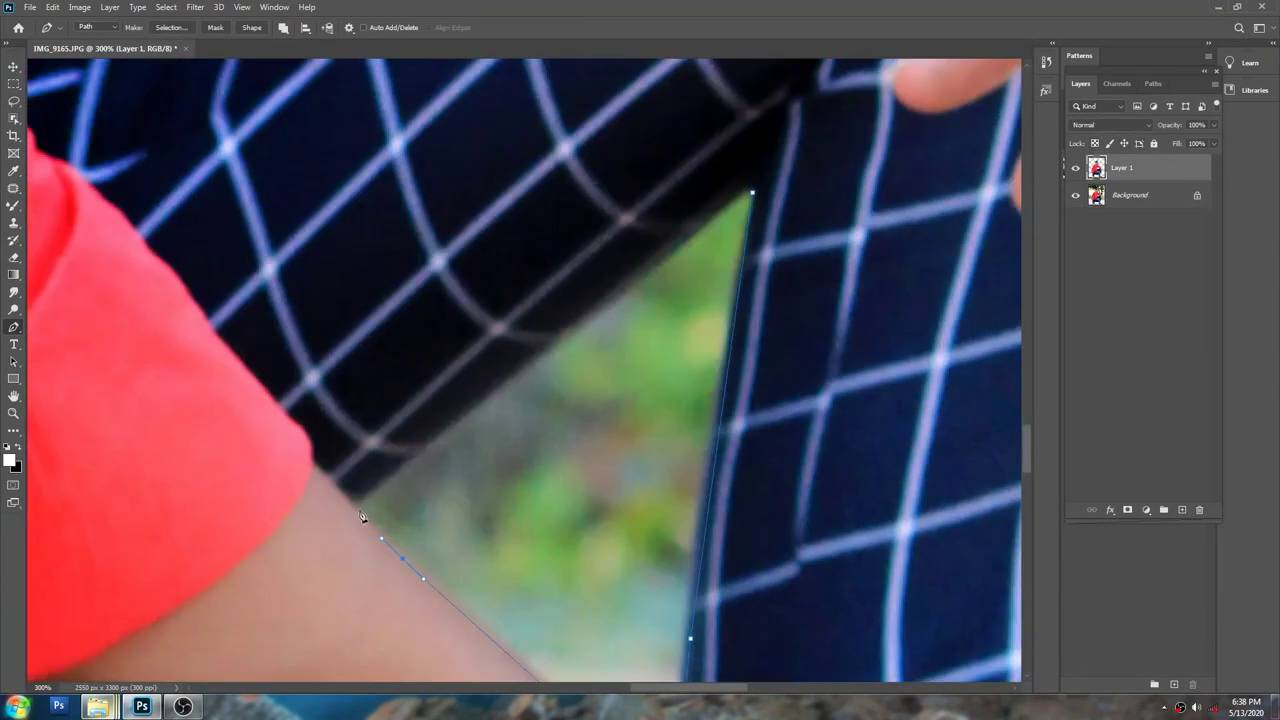
{"action": "right_click", "coordinate": [800, 190]}
{"action": "left_click", "coordinate": [850, 250]}
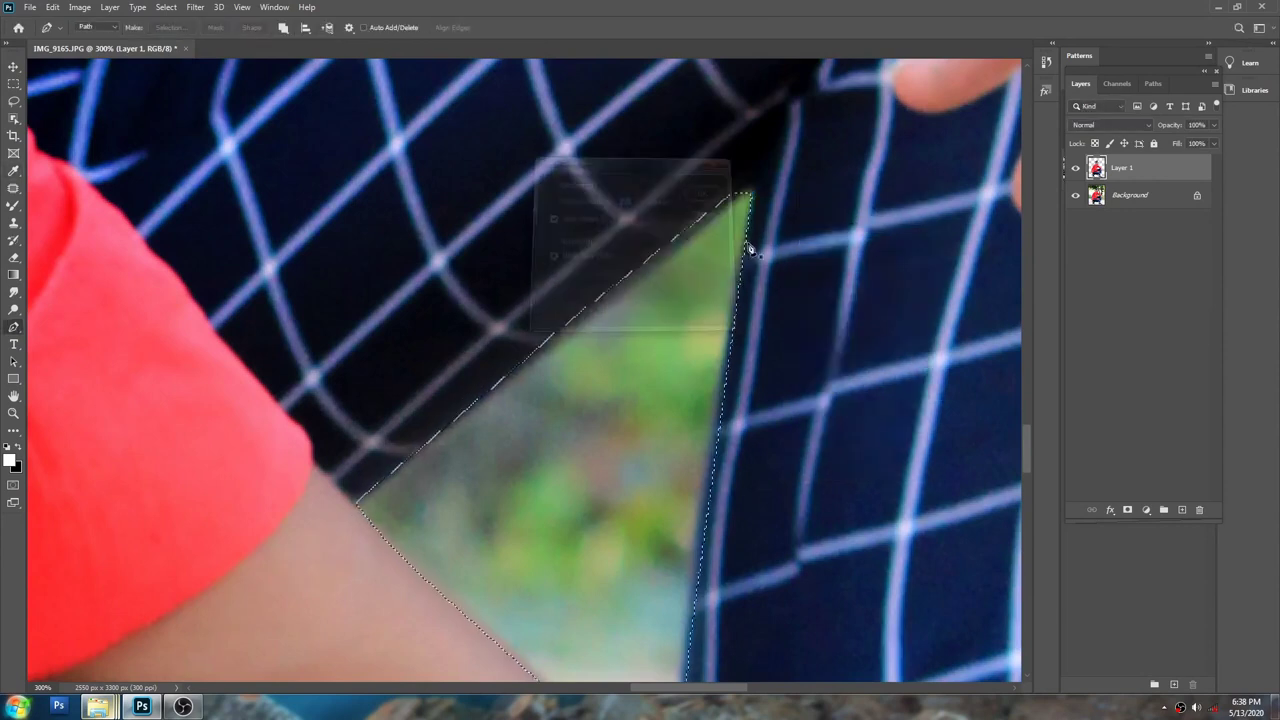
{"action": "key", "text": "ctrl+0"}
{"action": "left_click", "coordinate": [383, 635]}
Step: Preview Goodluck (25), (26) and (40), then drag Goodluck (26) onto the Photoshop canvas
{"action": "left_click", "coordinate": [514, 240]}
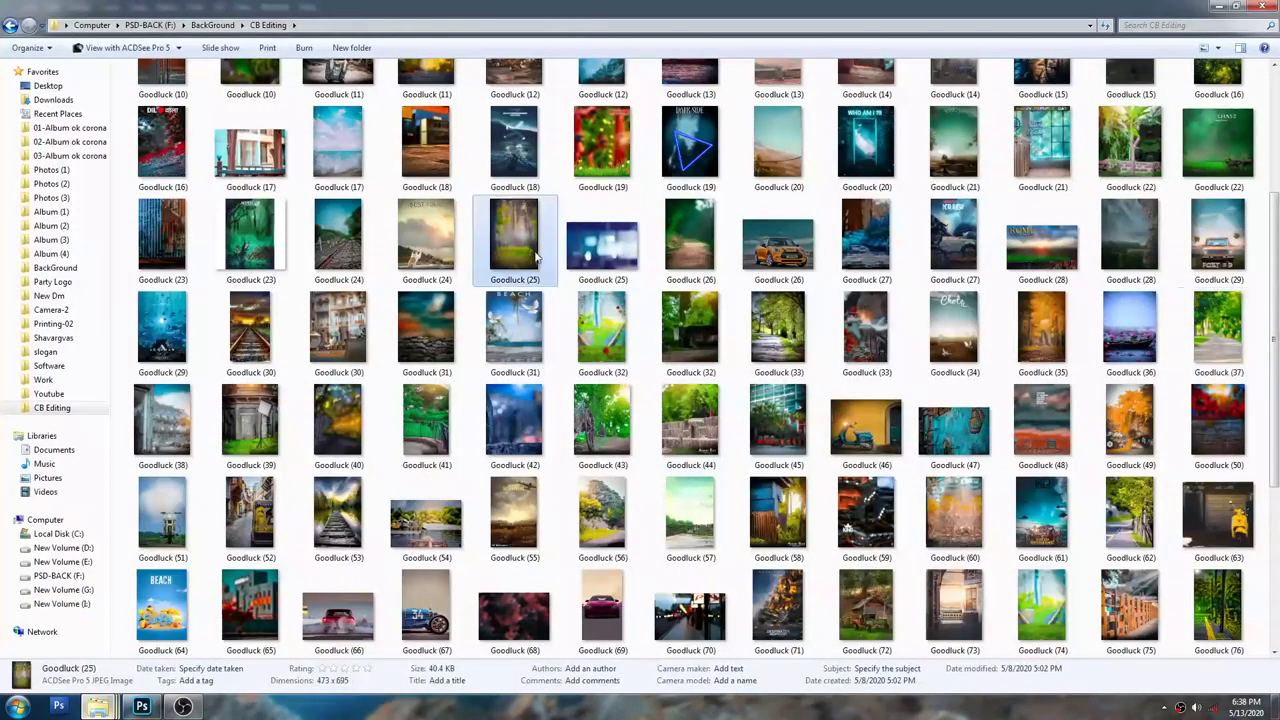
{"action": "left_click", "coordinate": [690, 240]}
{"action": "left_click", "coordinate": [366, 440]}
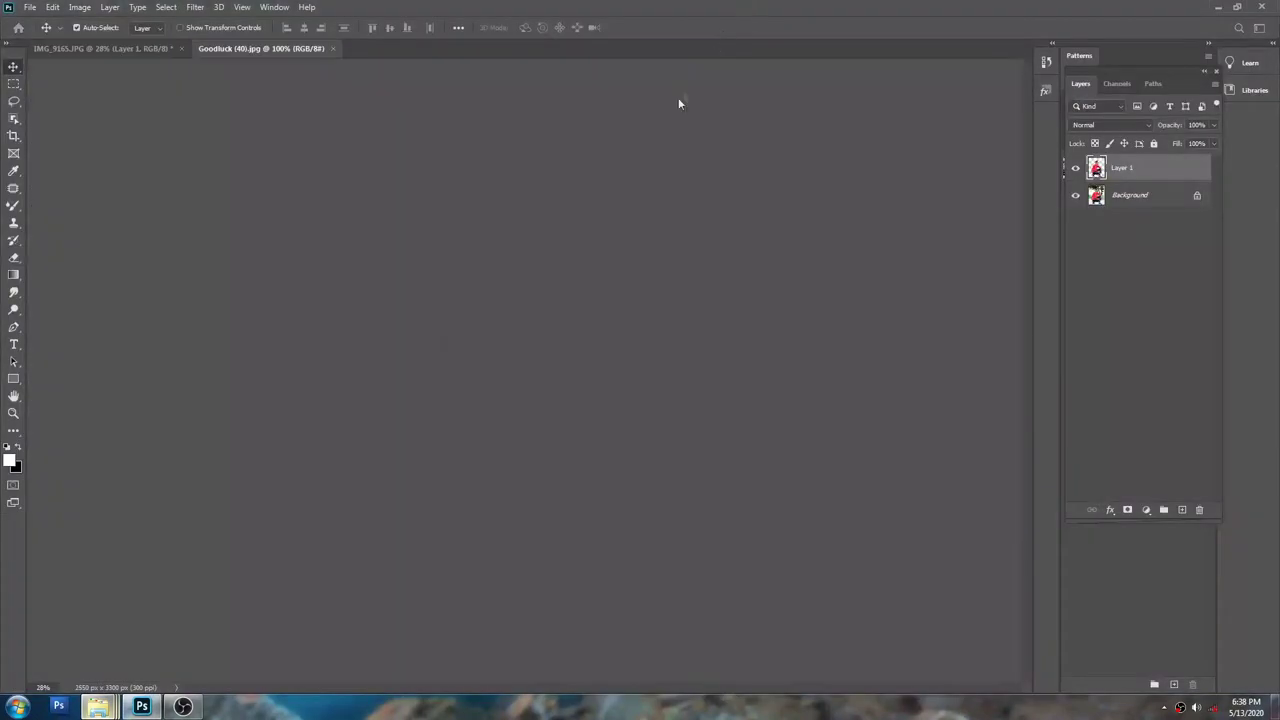
{"action": "left_click_drag", "start_coordinate": [366, 440], "coordinate": [525, 370]}
{"action": "key", "text": "alt+Tab"}
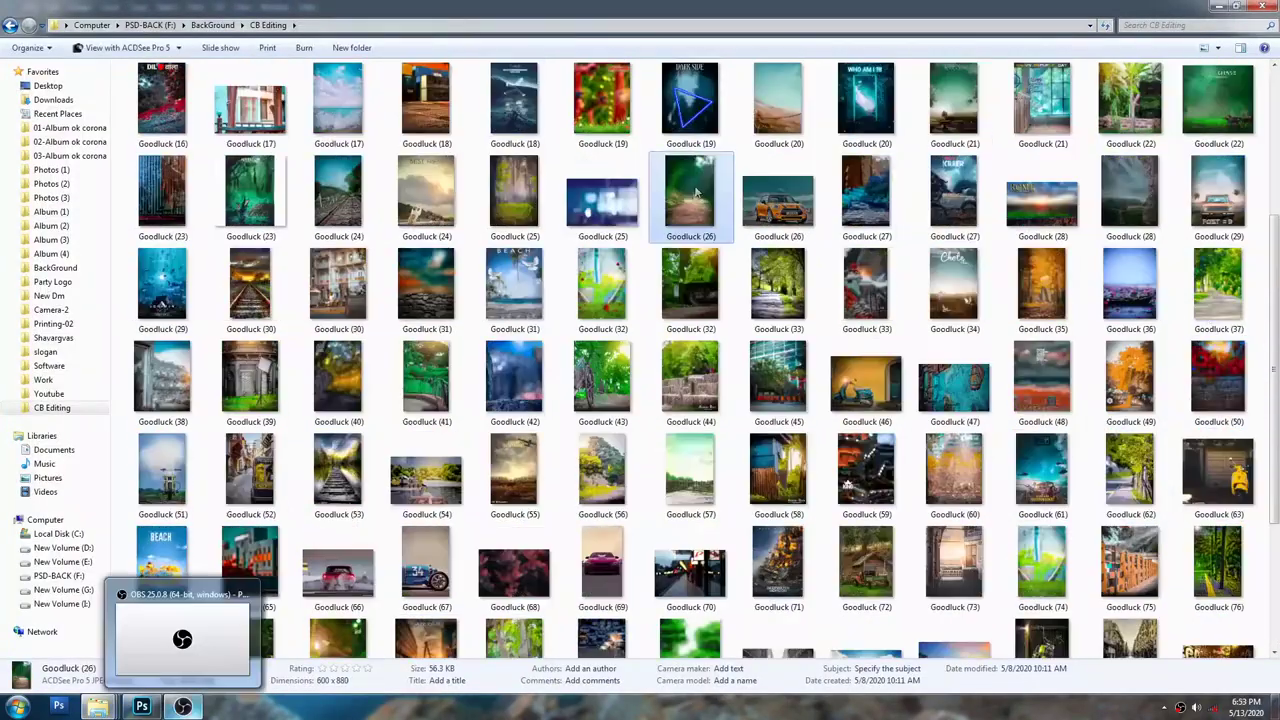
{"action": "mouse_move", "coordinate": [690, 200]}
{"action": "left_mouse_down"}
{"action": "mouse_move", "coordinate": [527, 289]}
{"action": "mouse_move", "coordinate": [686, 224]}
{"action": "left_mouse_up"}
{"action": "left_click_drag", "start_coordinate": [686, 224], "coordinate": [928, 432]}
Step: Place a trial orange-foliage background as a new layer and scale it to cover the canvas
{"action": "left_click_drag", "start_coordinate": [603, 117], "coordinate": [605, 120]}
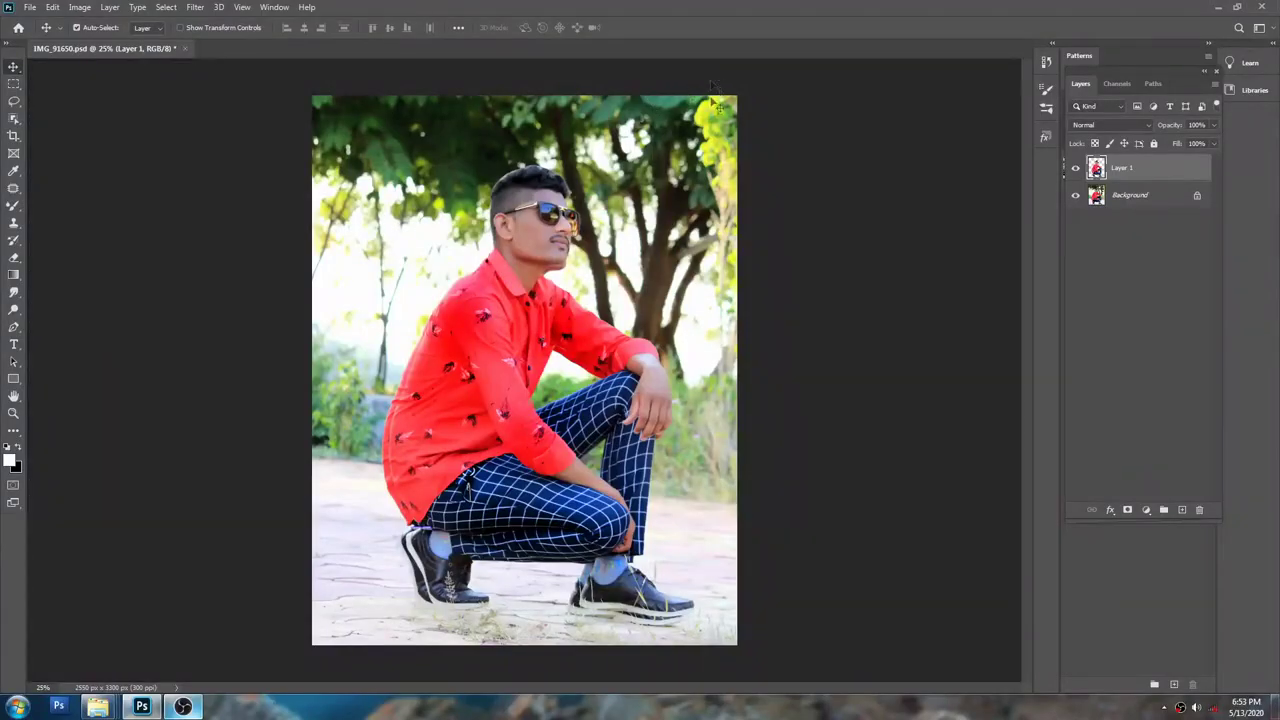
{"action": "key", "text": "Escape"}
{"action": "key", "text": "alt+Tab"}
{"action": "left_click_drag", "start_coordinate": [1219, 388], "coordinate": [802, 10]}
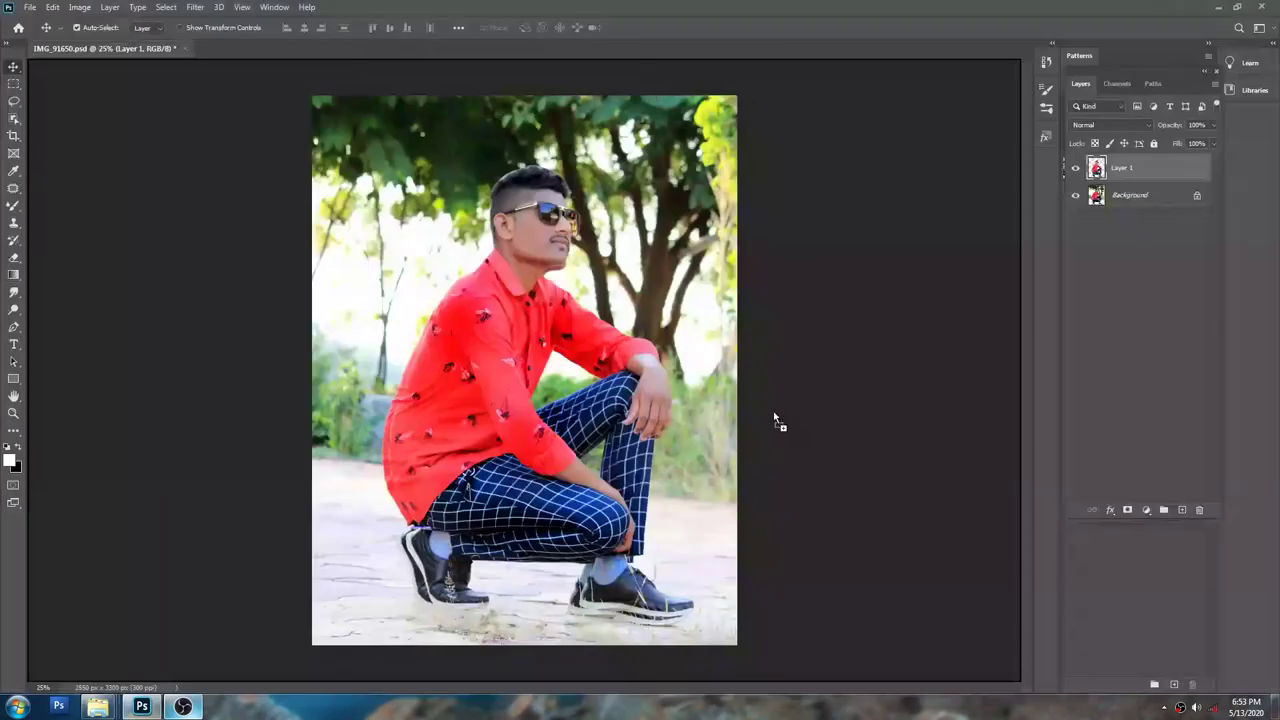
{"action": "left_click_drag", "start_coordinate": [729, 214], "coordinate": [615, 289]}
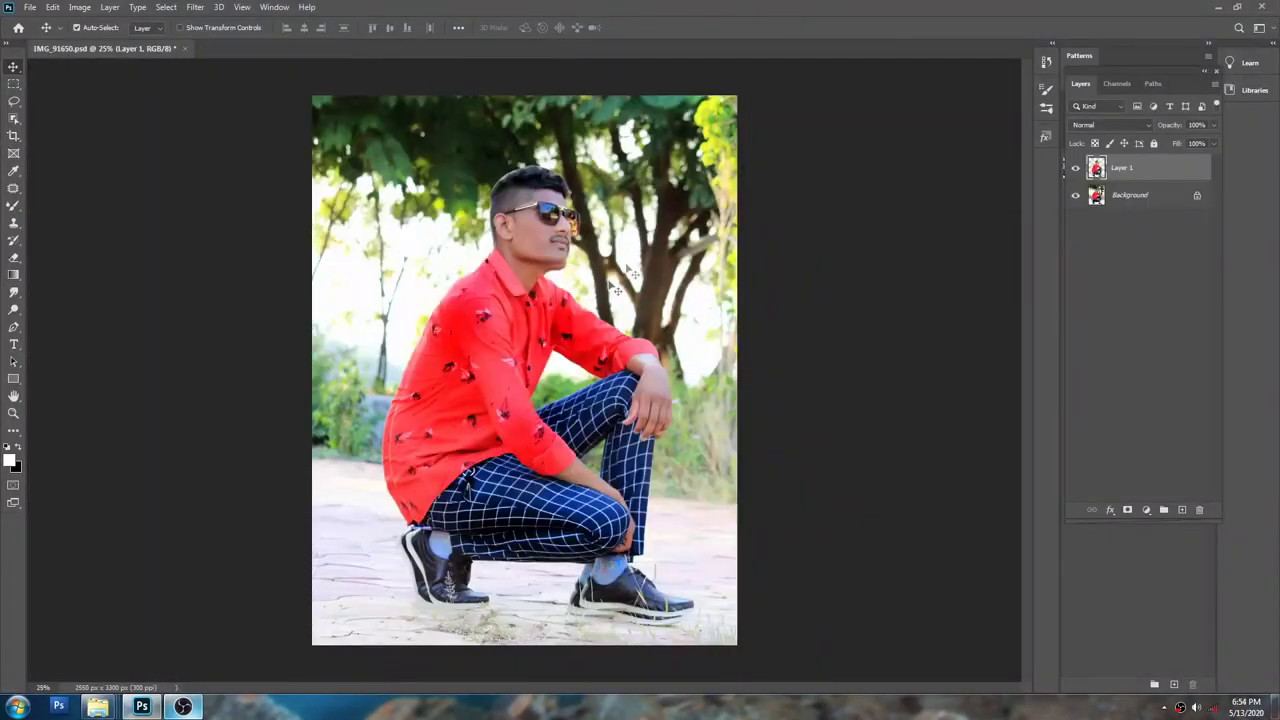
{"action": "key", "text": "ctrl+t"}
{"action": "left_click_drag", "start_coordinate": [613, 239], "coordinate": [750, 105]}
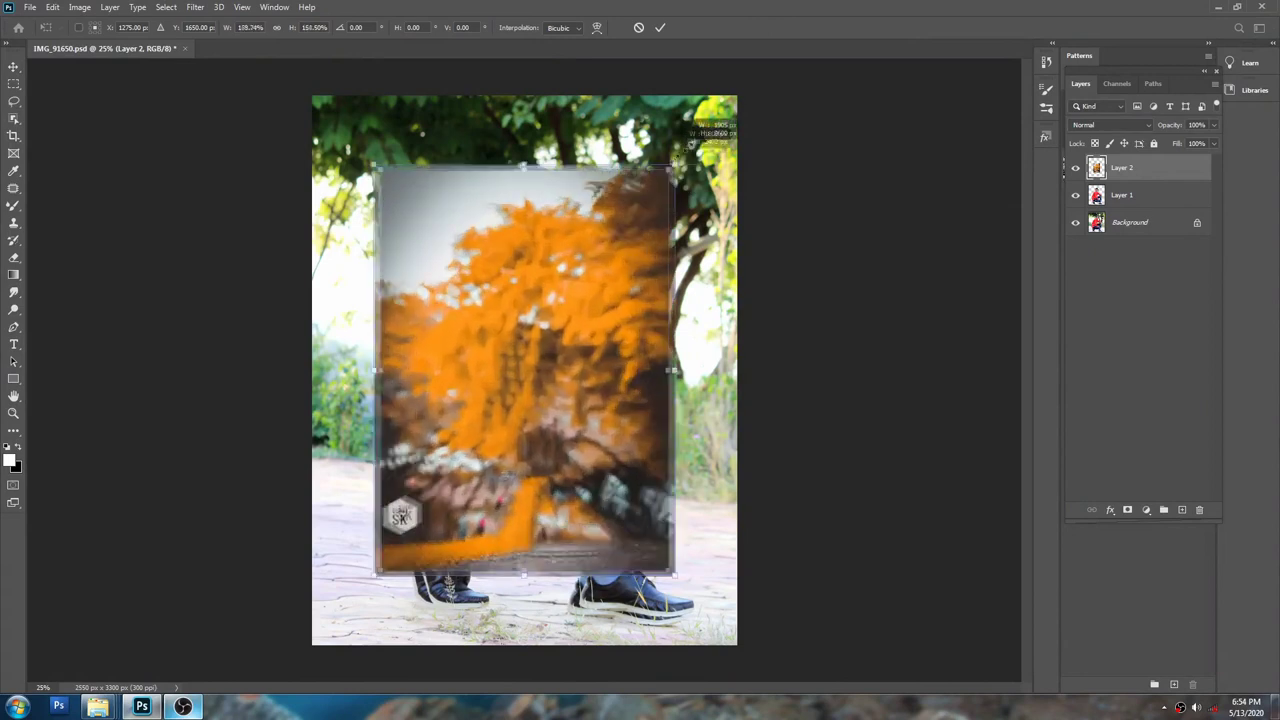
{"action": "key", "text": "Return"}
Step: Move the orange background below the man, stretch and reposition it, and cancel a Hue/Saturation tweak
{"action": "key", "text": "p"}
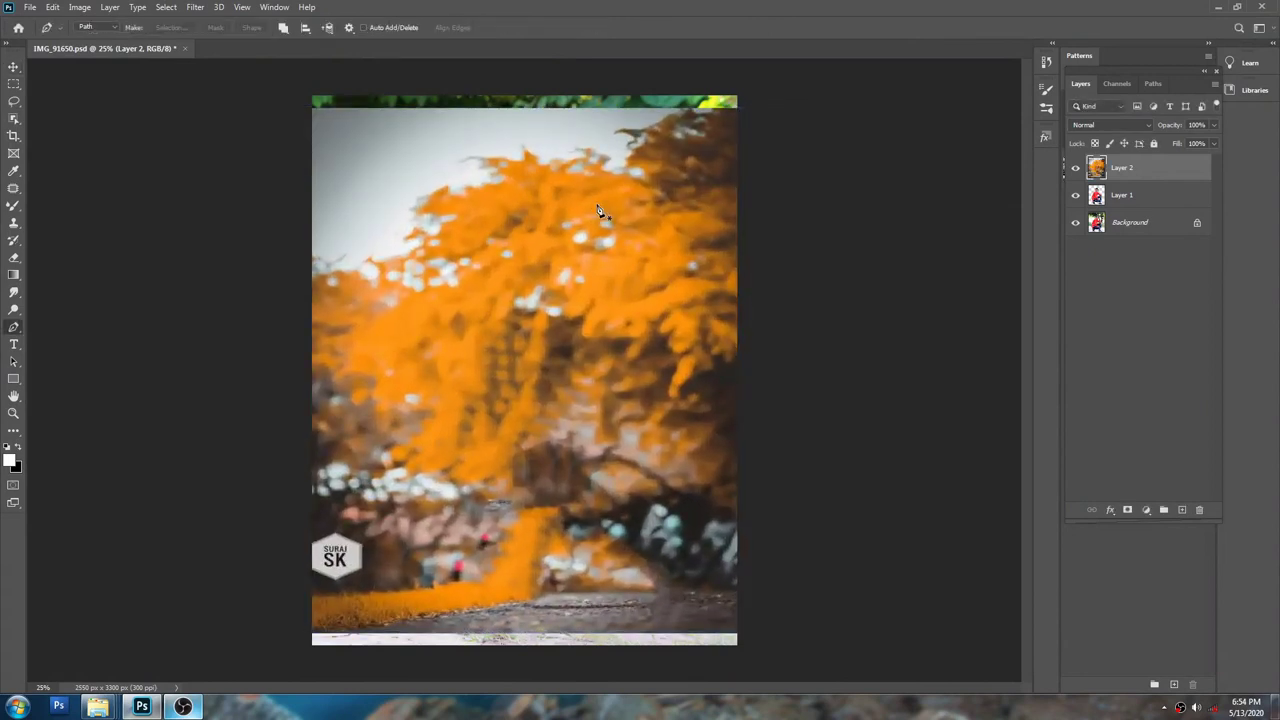
{"action": "key", "text": "ctrl+bracketleft"}
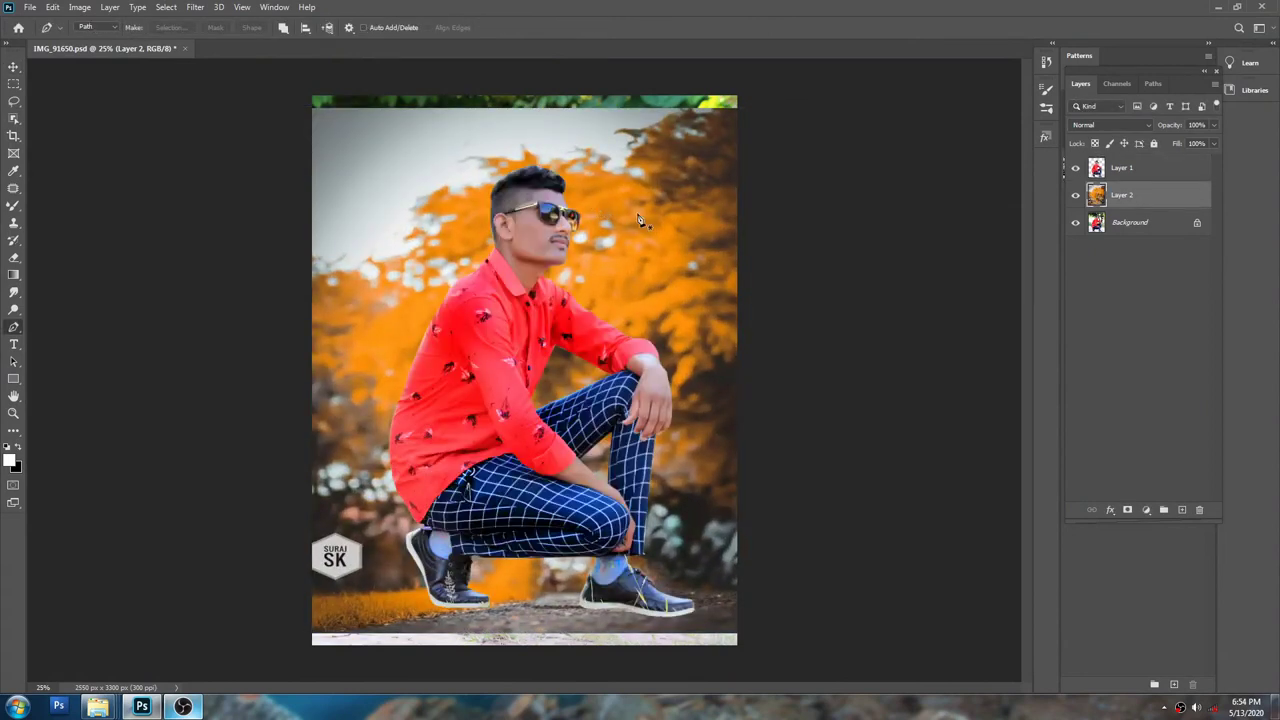
{"action": "key", "text": "v"}
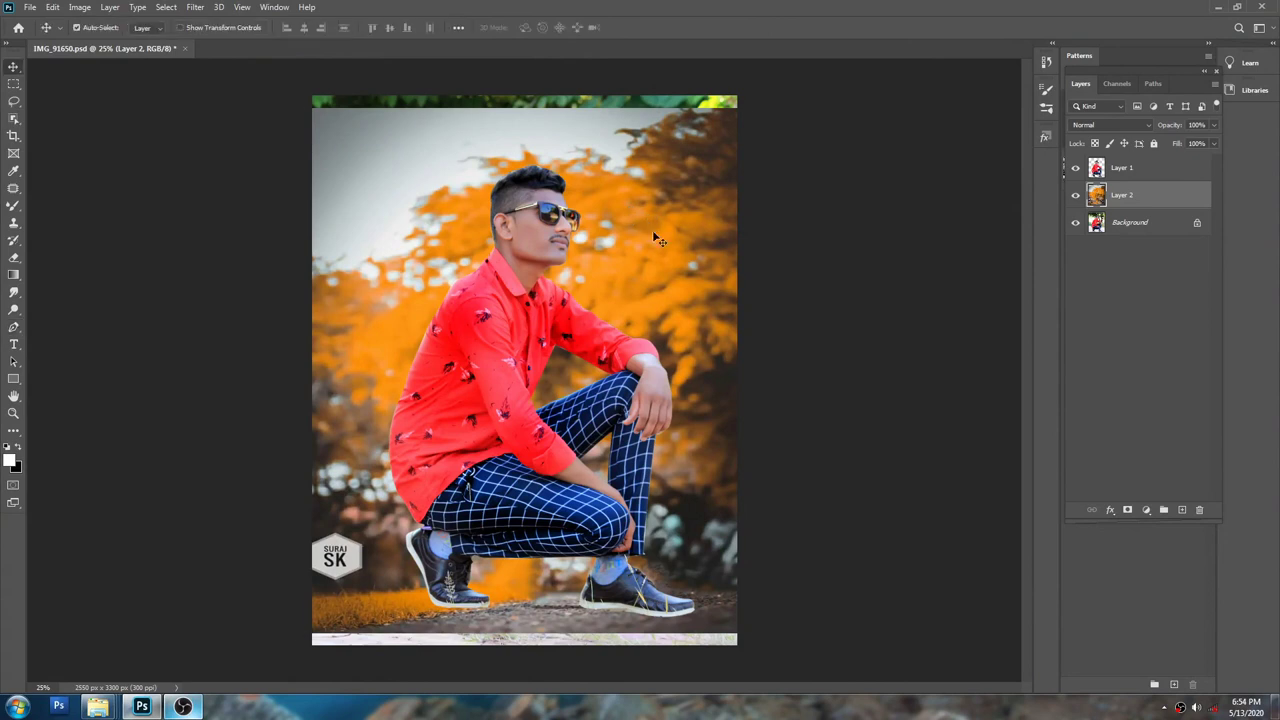
{"action": "left_click_drag", "start_coordinate": [652, 230], "coordinate": [640, 234]}
{"action": "key", "text": "ctrl+minus"}
{"action": "key", "text": "ctrl+t"}
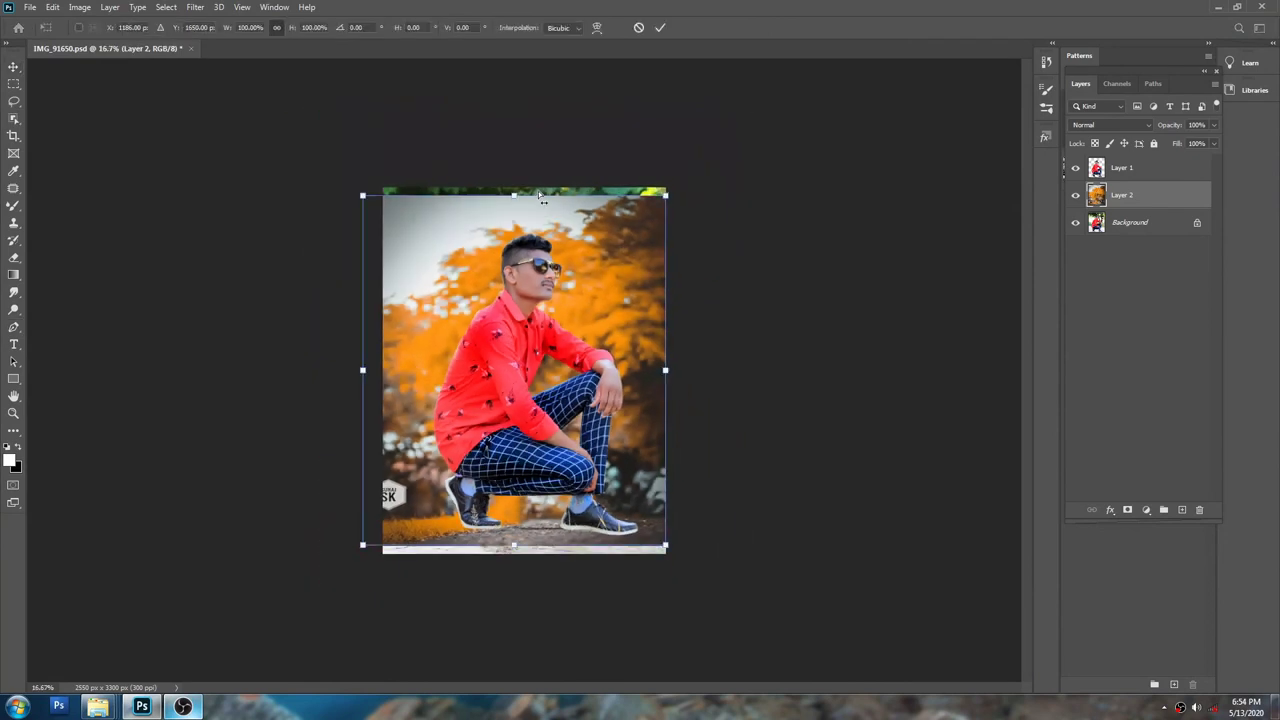
{"action": "left_click_drag", "start_coordinate": [516, 194], "coordinate": [513, 179]}
{"action": "left_click_drag", "start_coordinate": [603, 306], "coordinate": [593, 277]}
{"action": "key", "text": "Return"}
{"action": "key", "text": "ctrl+u"}
{"action": "mouse_move", "coordinate": [836, 300]}
{"action": "left_mouse_down"}
{"action": "mouse_move", "coordinate": [819, 305]}
{"action": "mouse_move", "coordinate": [876, 315]}
{"action": "left_mouse_up"}
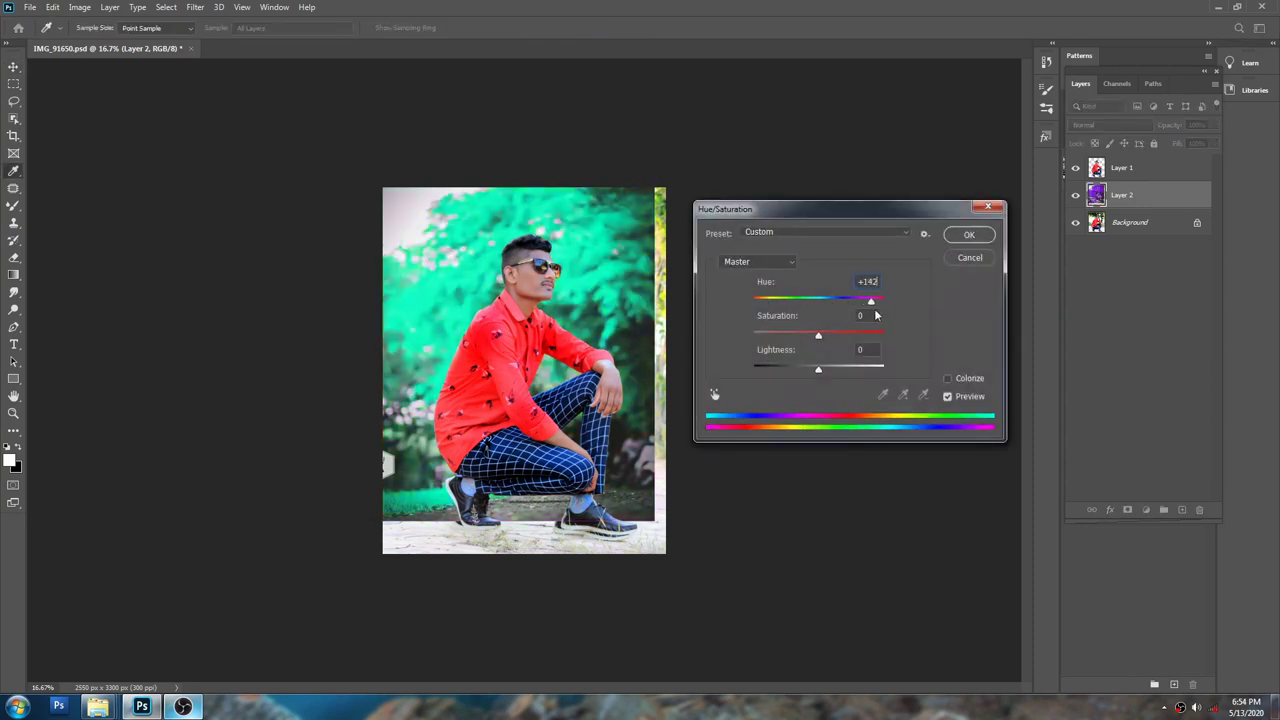
{"action": "key", "text": "Escape"}
Step: Delete the trial background layer, compare Goodluck (30) and (4), and select Goodluck (73)
{"action": "key", "text": "Delete"}
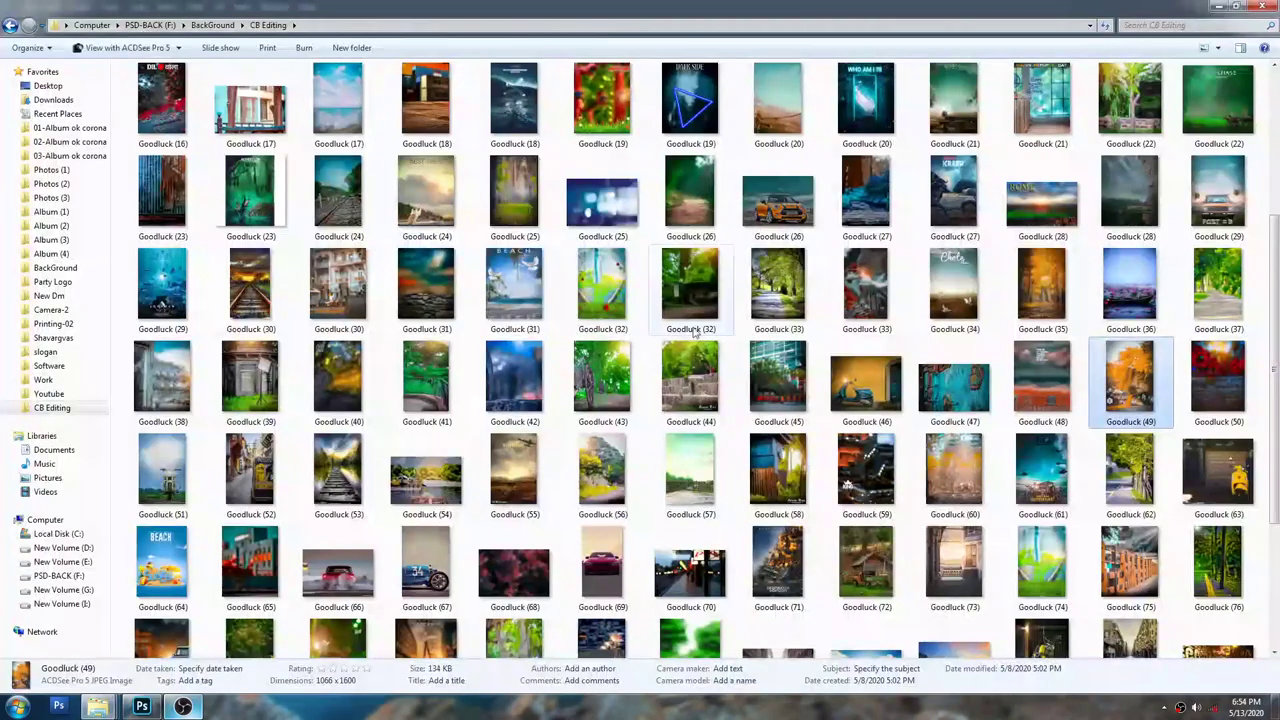
{"action": "left_click", "coordinate": [695, 335]}
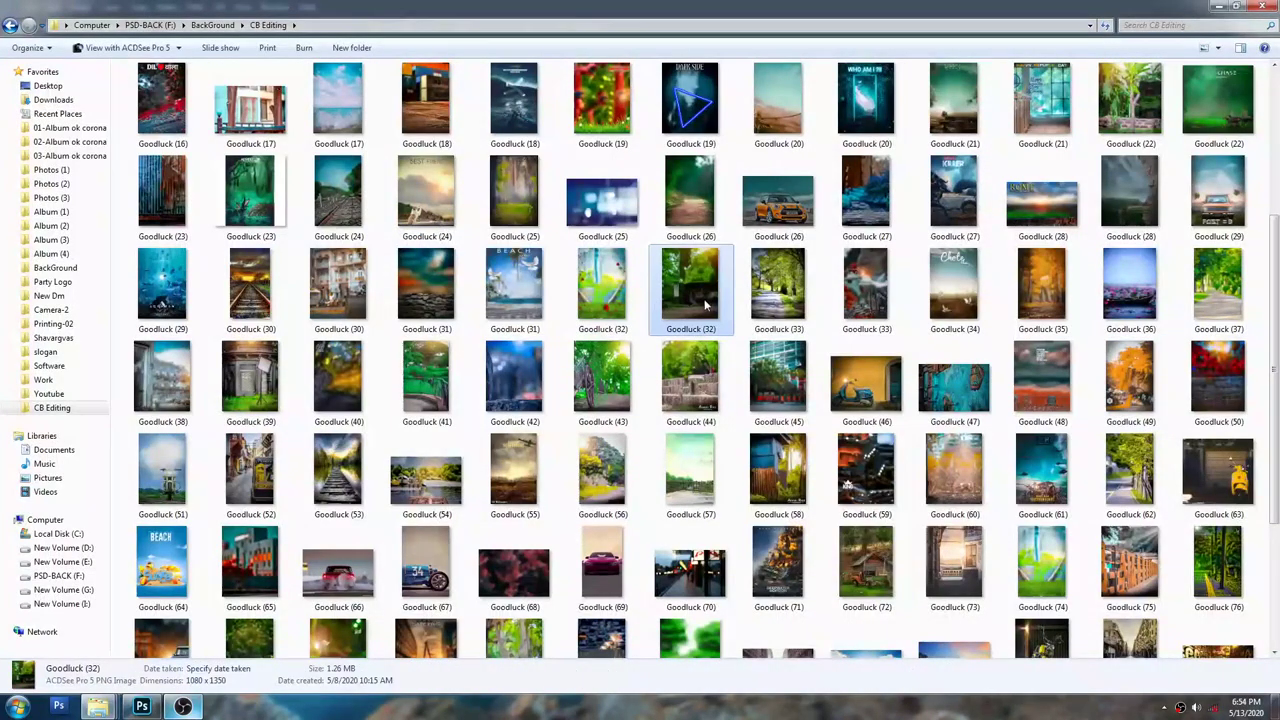
{"action": "left_click", "coordinate": [360, 300]}
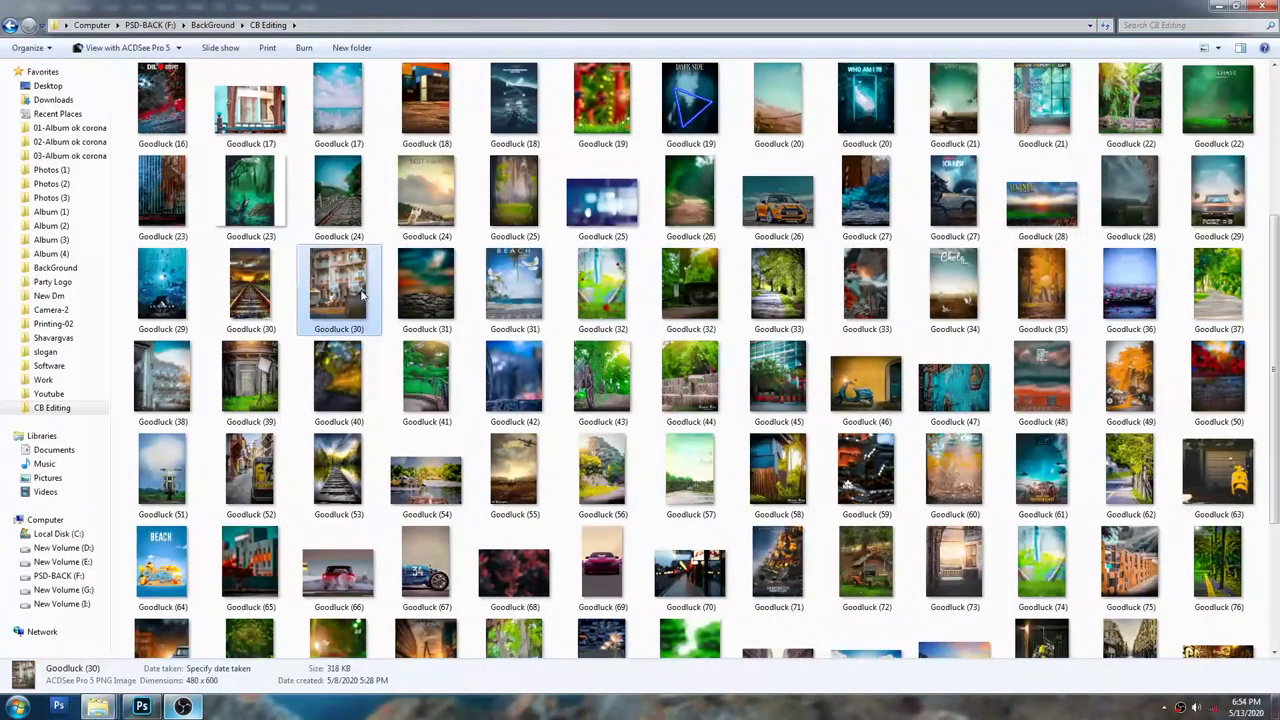
{"action": "left_click", "coordinate": [270, 300]}
{"action": "scroll", "coordinate": [1247, 197], "scroll_direction": "up", "scroll_amount": 3}
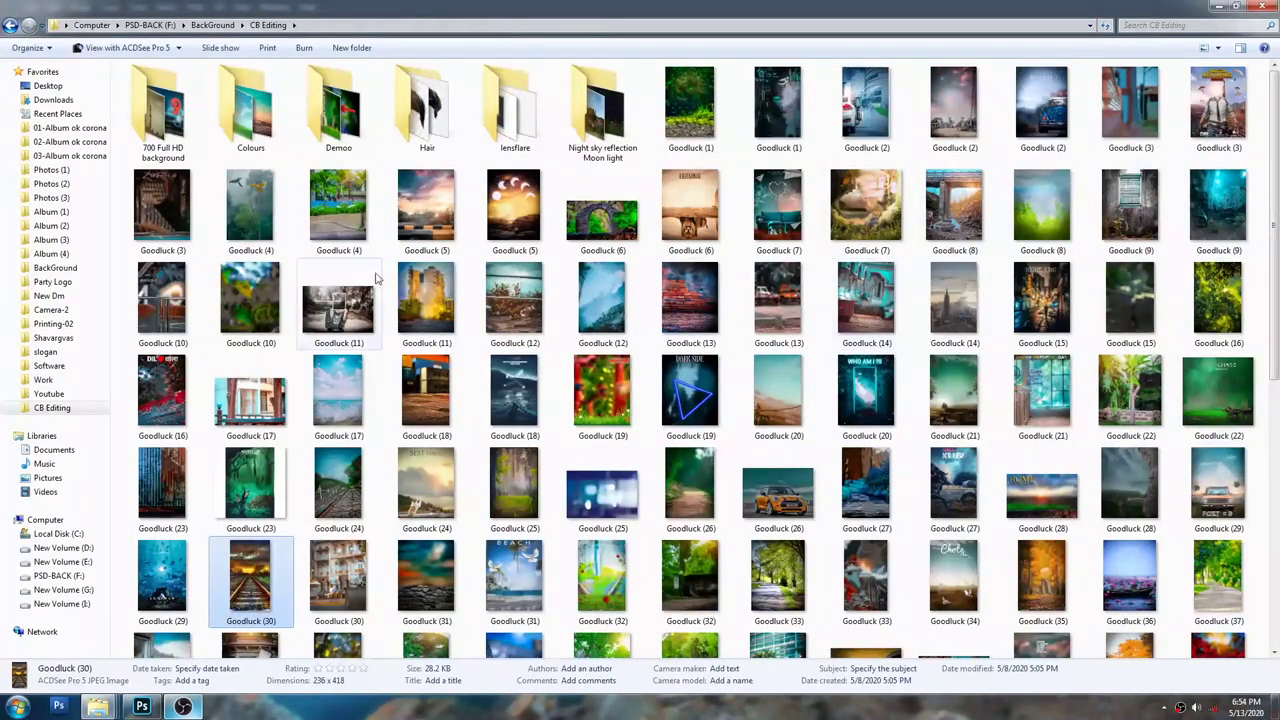
{"action": "left_click", "coordinate": [338, 205]}
{"action": "scroll", "coordinate": [937, 377], "scroll_direction": "down", "scroll_amount": 5}
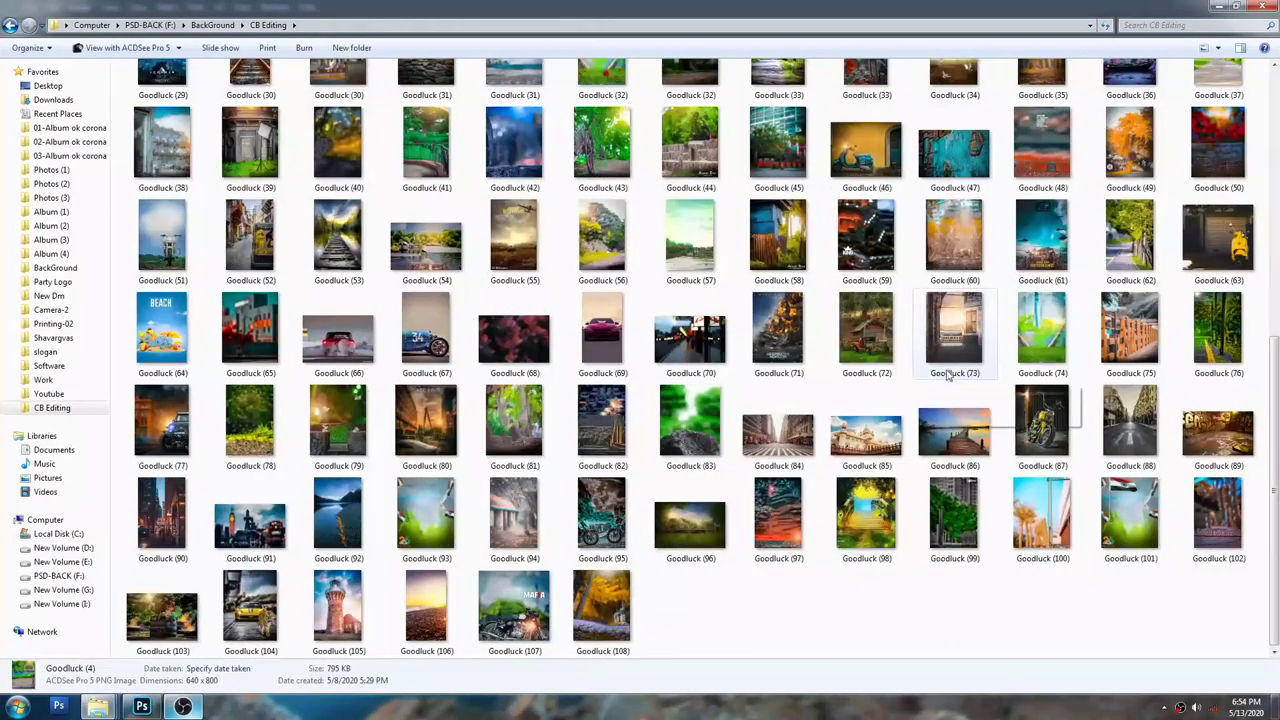
{"action": "left_click", "coordinate": [950, 372]}
Step: Open Goodluck (73), copy the whole image and paste it into the portrait document
{"action": "left_click_drag", "start_coordinate": [950, 335], "coordinate": [647, 172]}
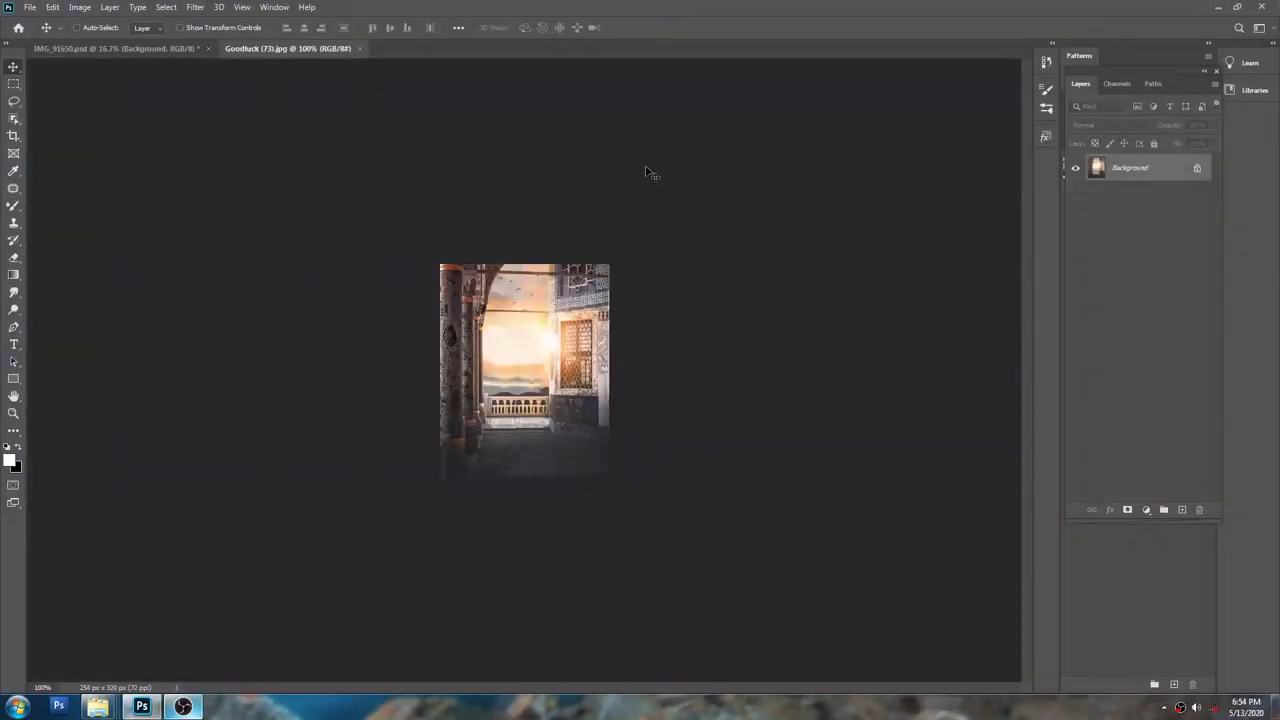
{"action": "key", "text": "ctrl+a"}
{"action": "key", "text": "ctrl+c"}
{"action": "key", "text": "ctrl+w"}
{"action": "key", "text": "ctrl+v"}
Step: Scale the pasted sunset background to cover the canvas and brighten it with Levels
{"action": "key", "text": "ctrl+t"}
{"action": "left_click_drag", "start_coordinate": [538, 351], "coordinate": [684, 168]}
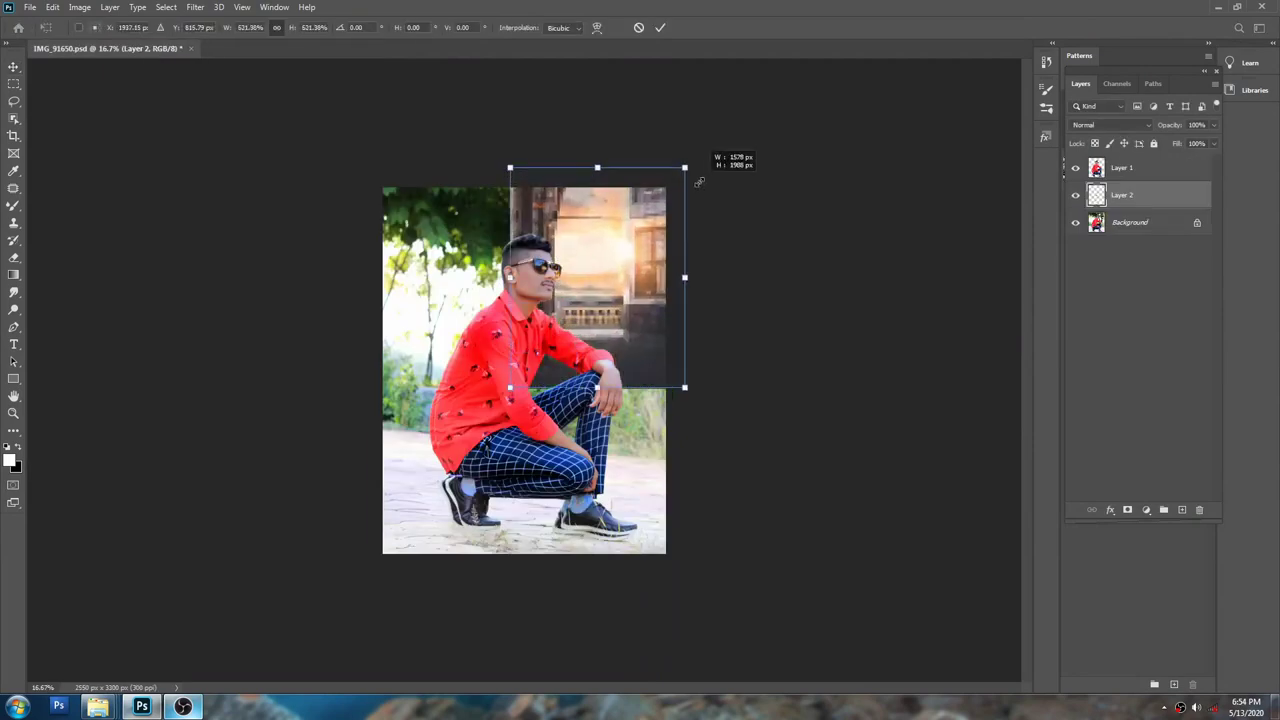
{"action": "left_click_drag", "start_coordinate": [509, 387], "coordinate": [309, 500]}
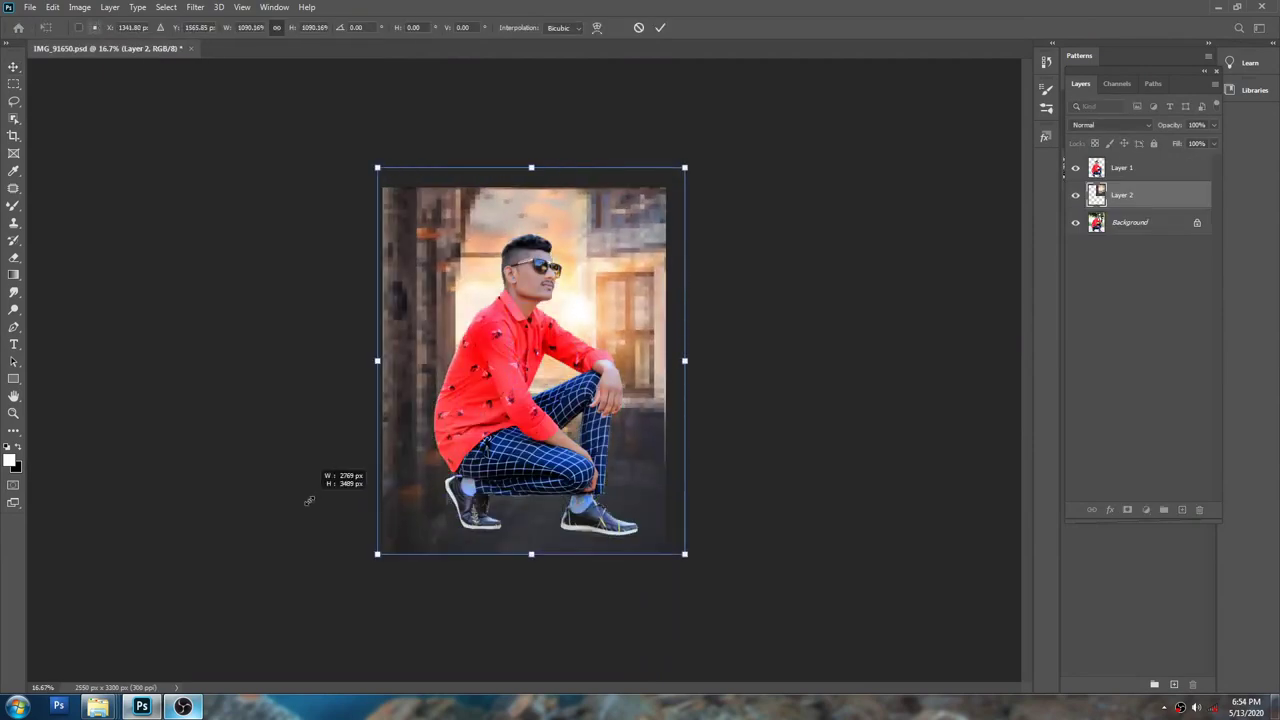
{"action": "key", "text": "Return"}
{"action": "key", "text": "ctrl+l"}
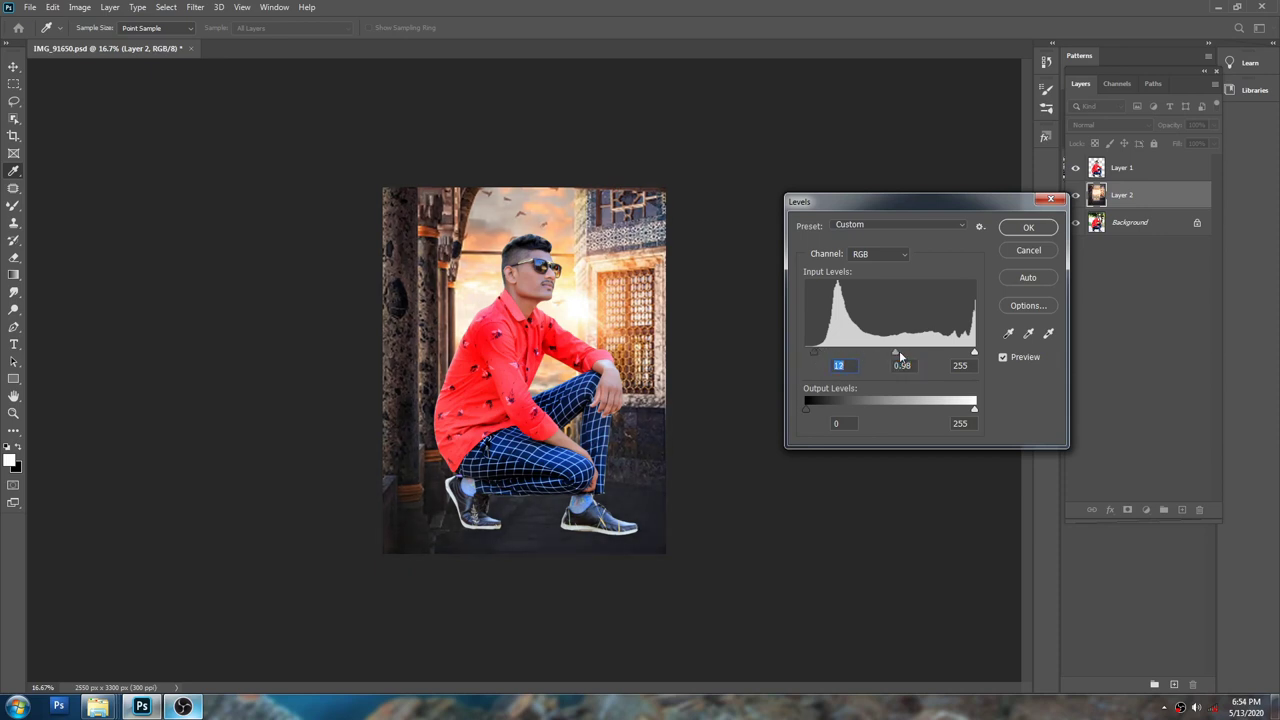
{"action": "key", "text": "Return"}
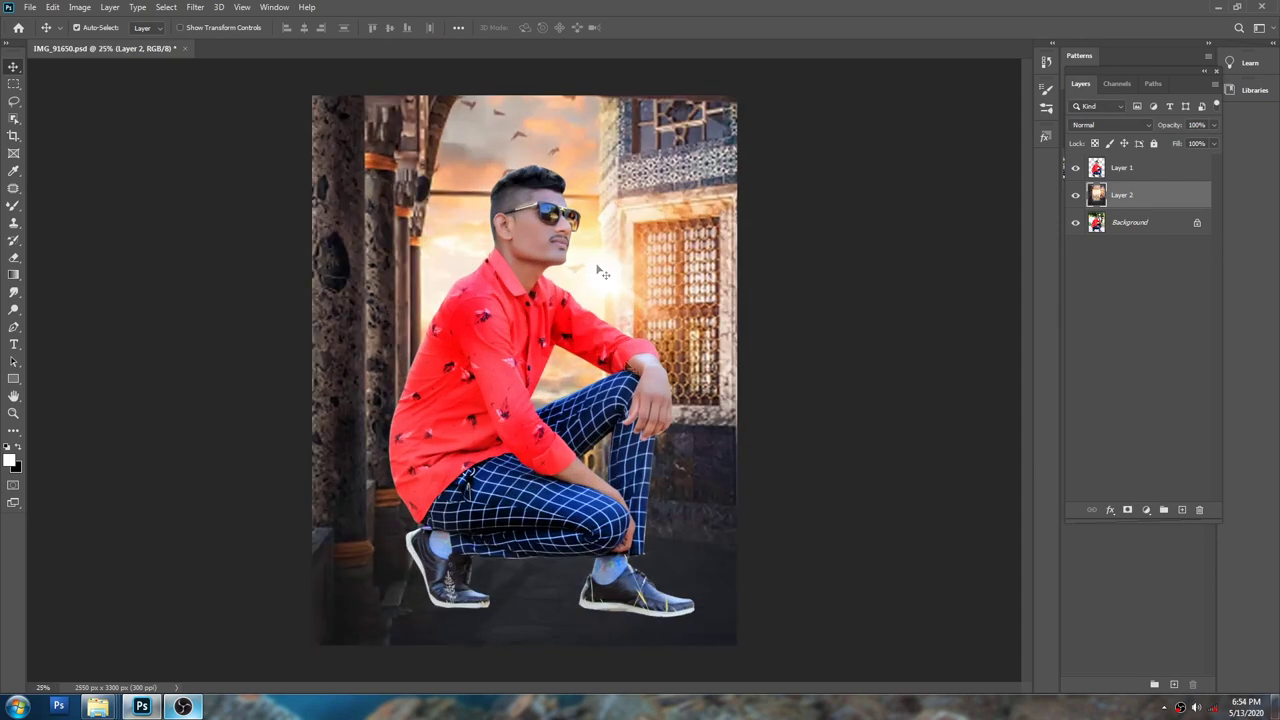
Step: Shift the sunset background slightly left and look over the composite
{"action": "left_click_drag", "start_coordinate": [675, 288], "coordinate": [645, 286]}
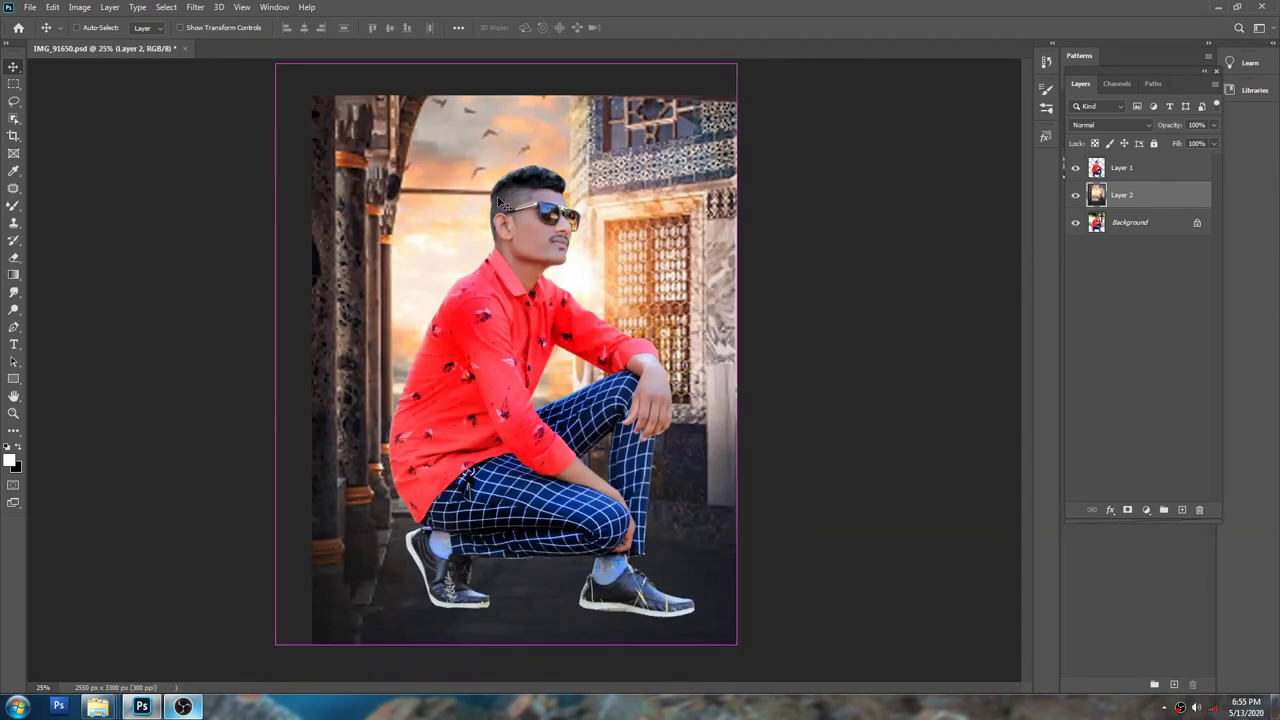
{"action": "key", "text": "ctrl+t"}
{"action": "key", "text": "Return"}
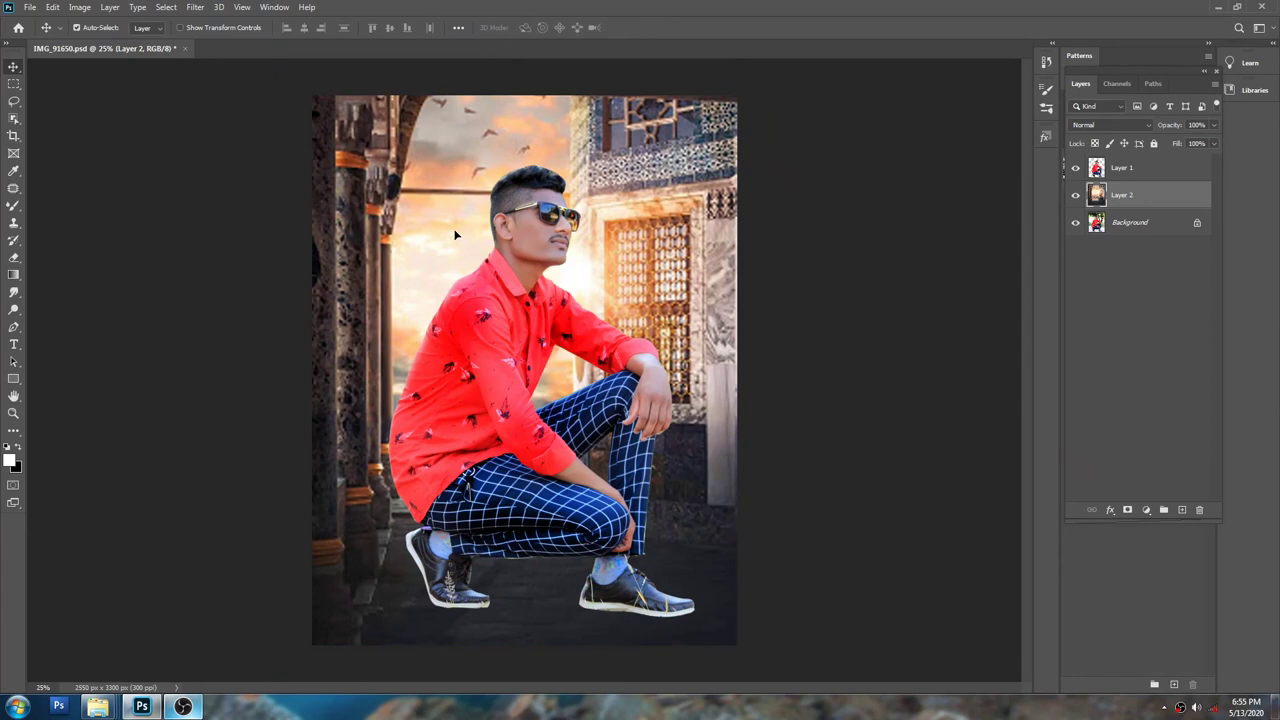
{"action": "key", "text": "ctrl"}
{"action": "scroll", "coordinate": [628, 188], "scroll_direction": "up", "scroll_amount": 1}
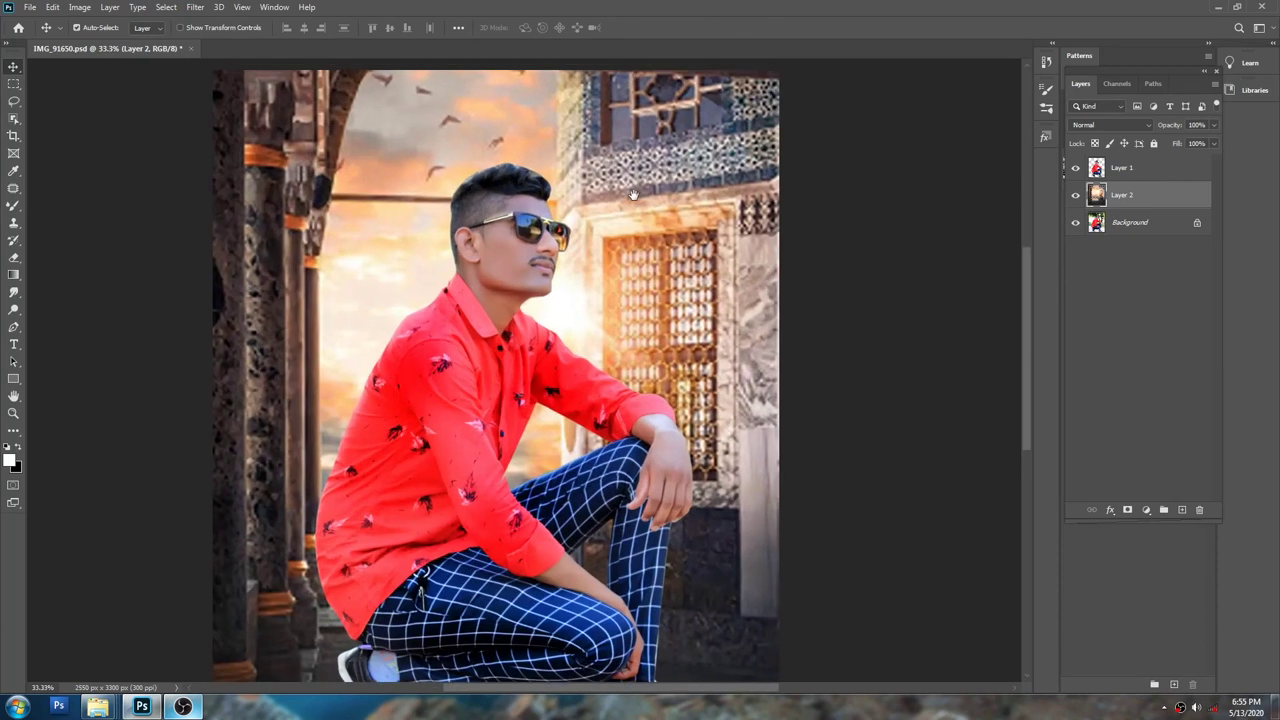
{"action": "left_click_drag", "start_coordinate": [632, 193], "coordinate": [635, 188]}
{"action": "scroll", "coordinate": [636, 188], "scroll_direction": "down", "scroll_amount": 1}
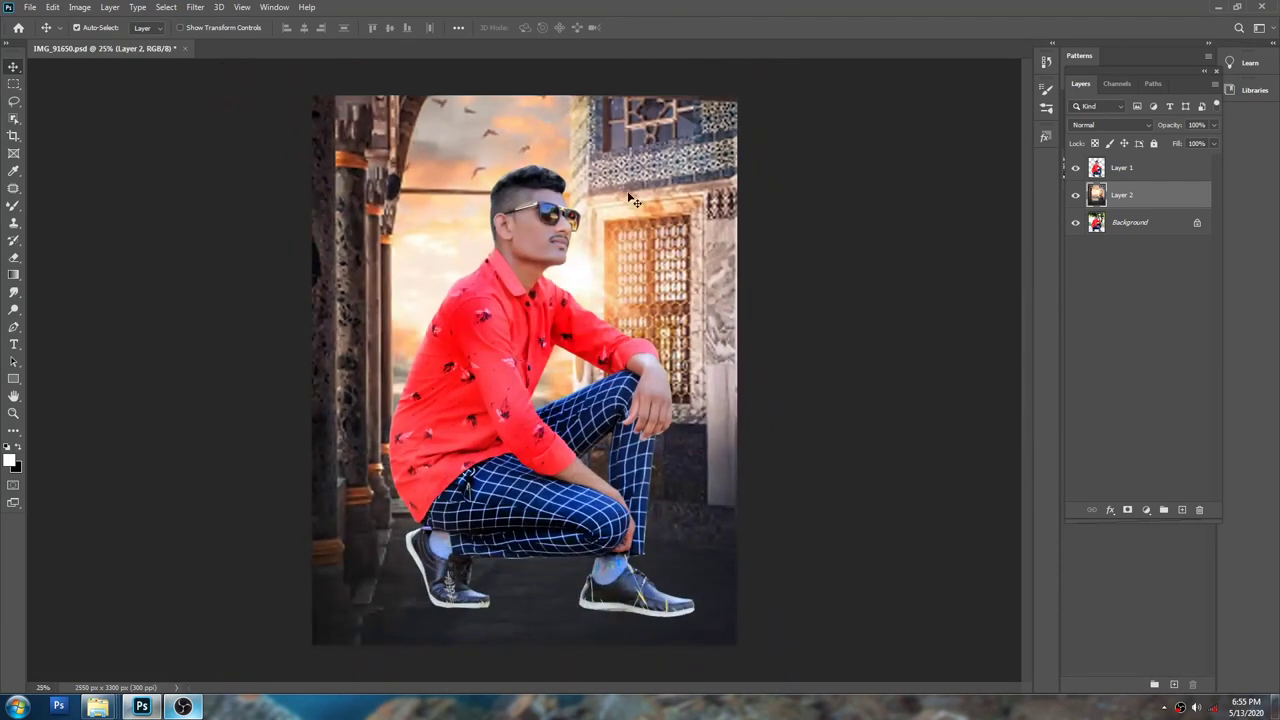
{"action": "key", "text": "c"}
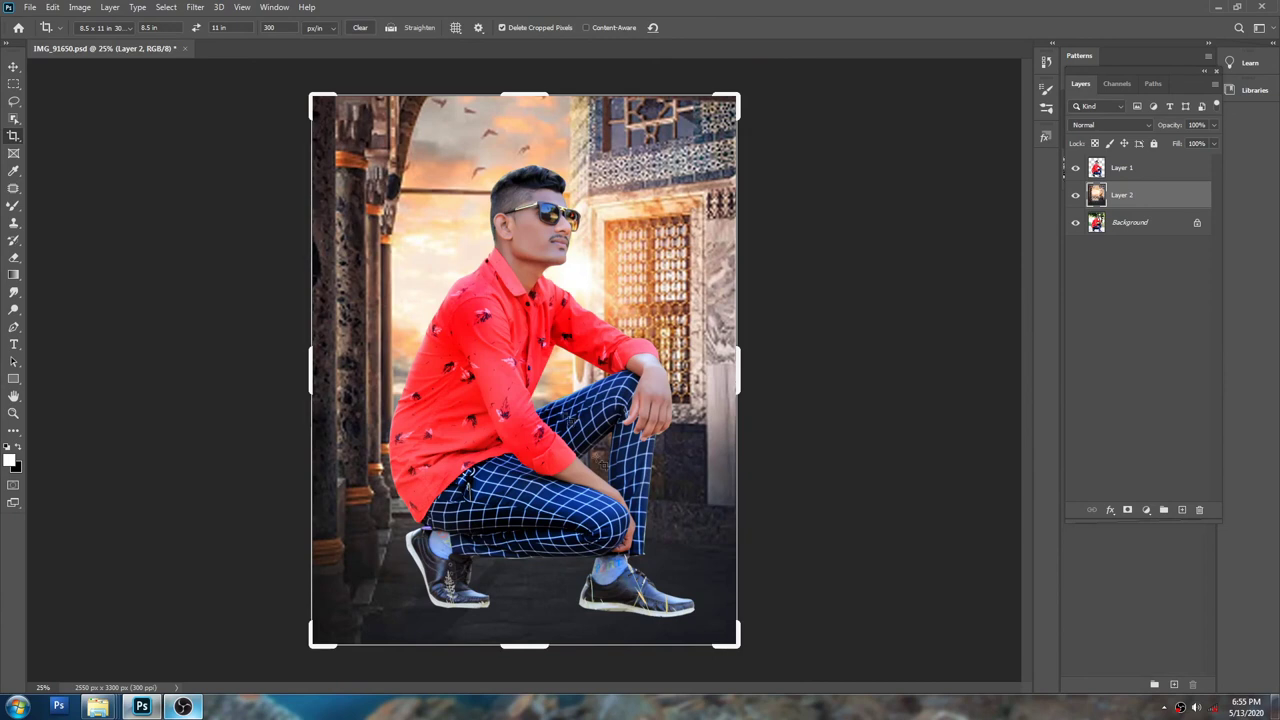
Step: Pull in the crop's top-left corner and raise the bottom edge above the knees, then commit
{"action": "left_click", "coordinate": [528, 334]}
{"action": "left_click_drag", "start_coordinate": [303, 96], "coordinate": [306, 90]}
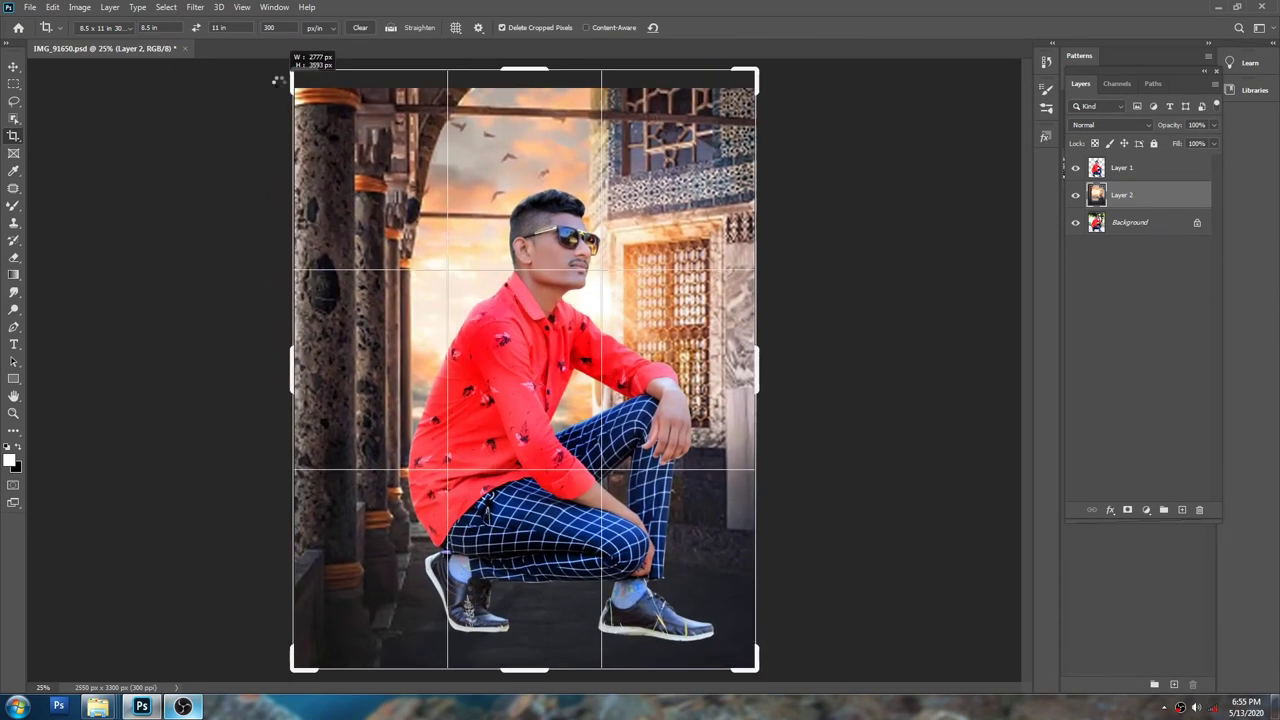
{"action": "left_click_drag", "start_coordinate": [306, 90], "coordinate": [300, 82]}
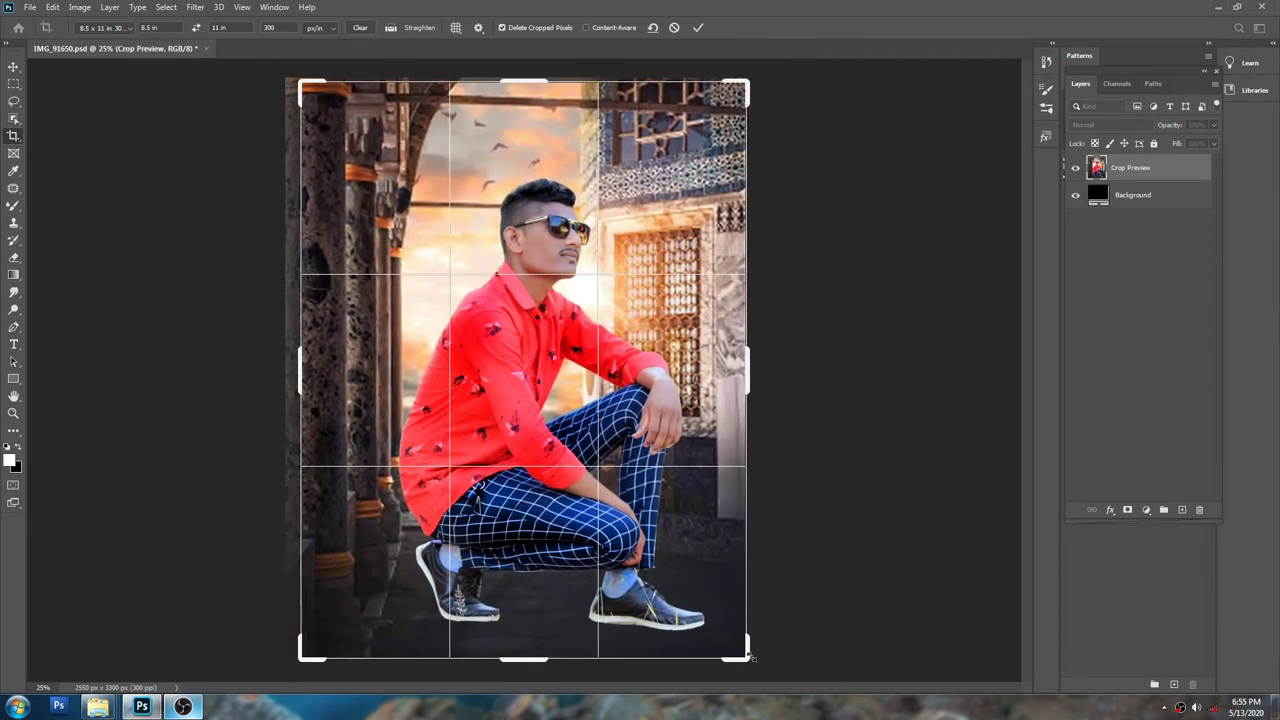
{"action": "left_click_drag", "start_coordinate": [527, 663], "coordinate": [529, 618]}
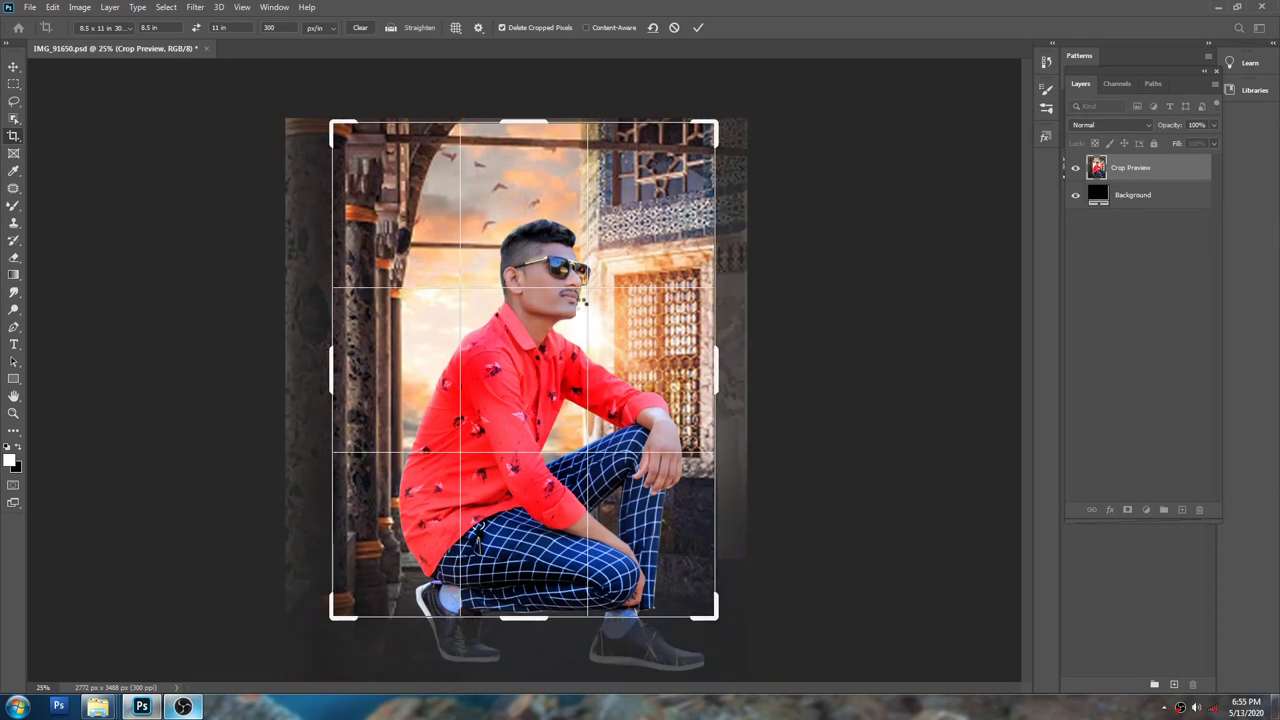
{"action": "key", "text": "Return"}
Step: Select the man's layer and shift him slightly left
{"action": "key", "text": "v"}
{"action": "left_click", "coordinate": [543, 380]}
{"action": "left_click_drag", "start_coordinate": [537, 375], "coordinate": [499, 394]}
{"action": "key", "text": "ctrl+t"}
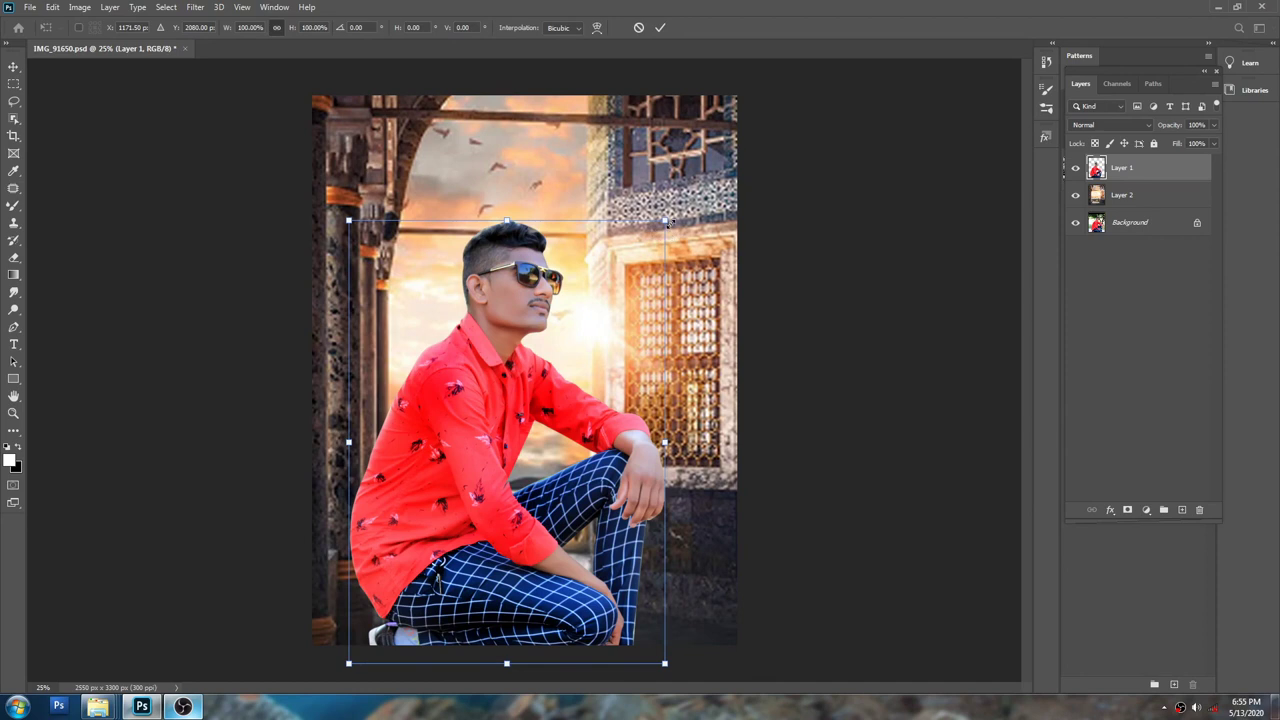
{"action": "key", "text": "Escape"}
Step: Scale the man up to about 118% and move him left and down into place
{"action": "key", "text": "ctrl+t"}
{"action": "left_click_drag", "start_coordinate": [665, 221], "coordinate": [704, 166]}
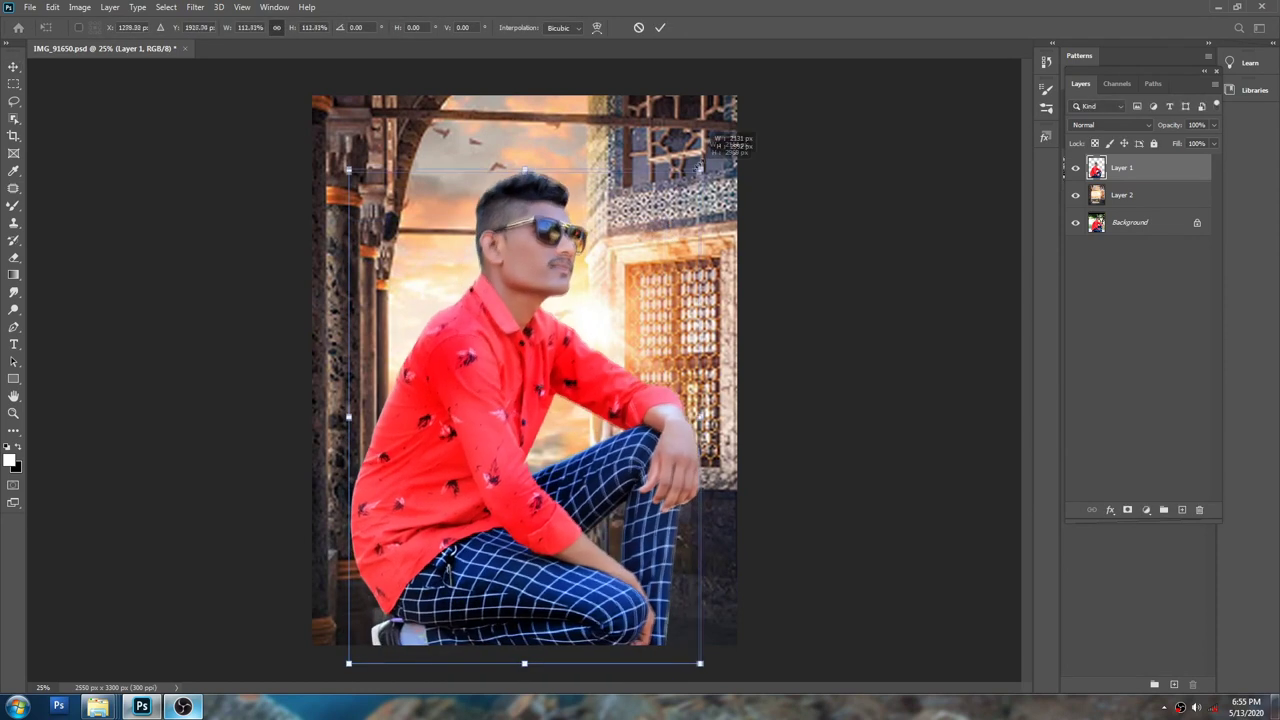
{"action": "left_click_drag", "start_coordinate": [570, 255], "coordinate": [538, 267]}
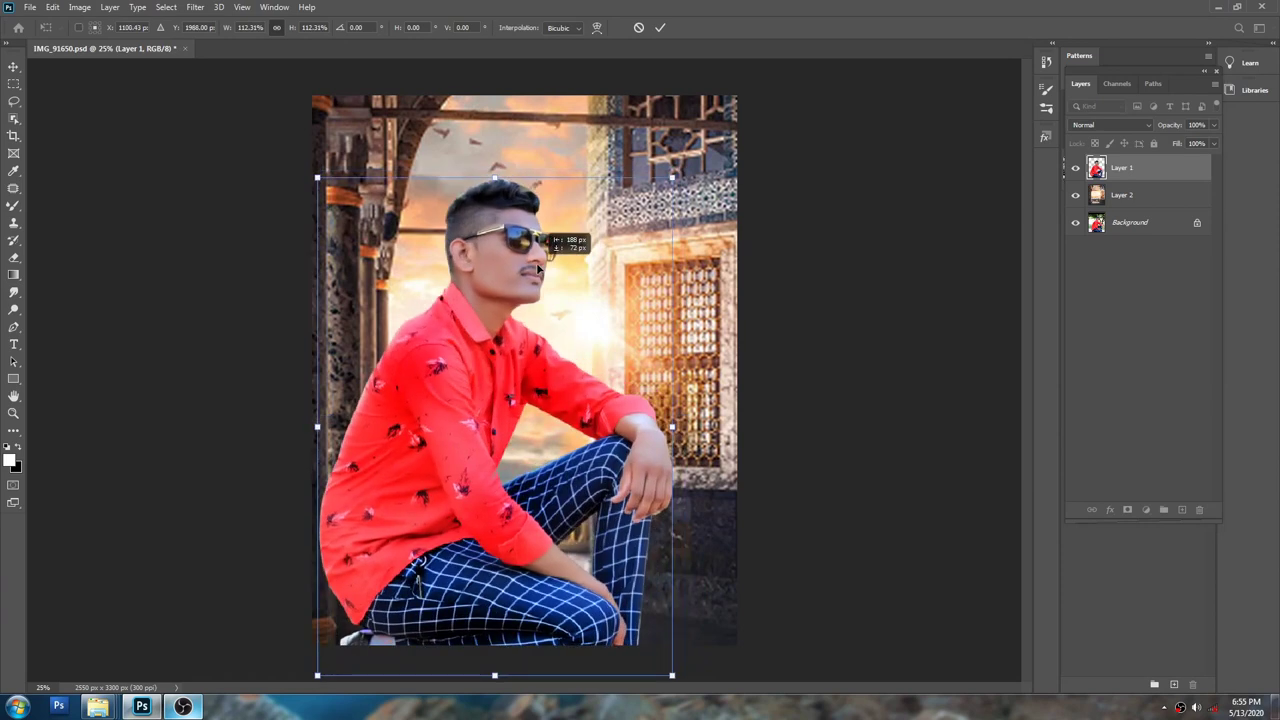
{"action": "left_click_drag", "start_coordinate": [671, 178], "coordinate": [684, 152]}
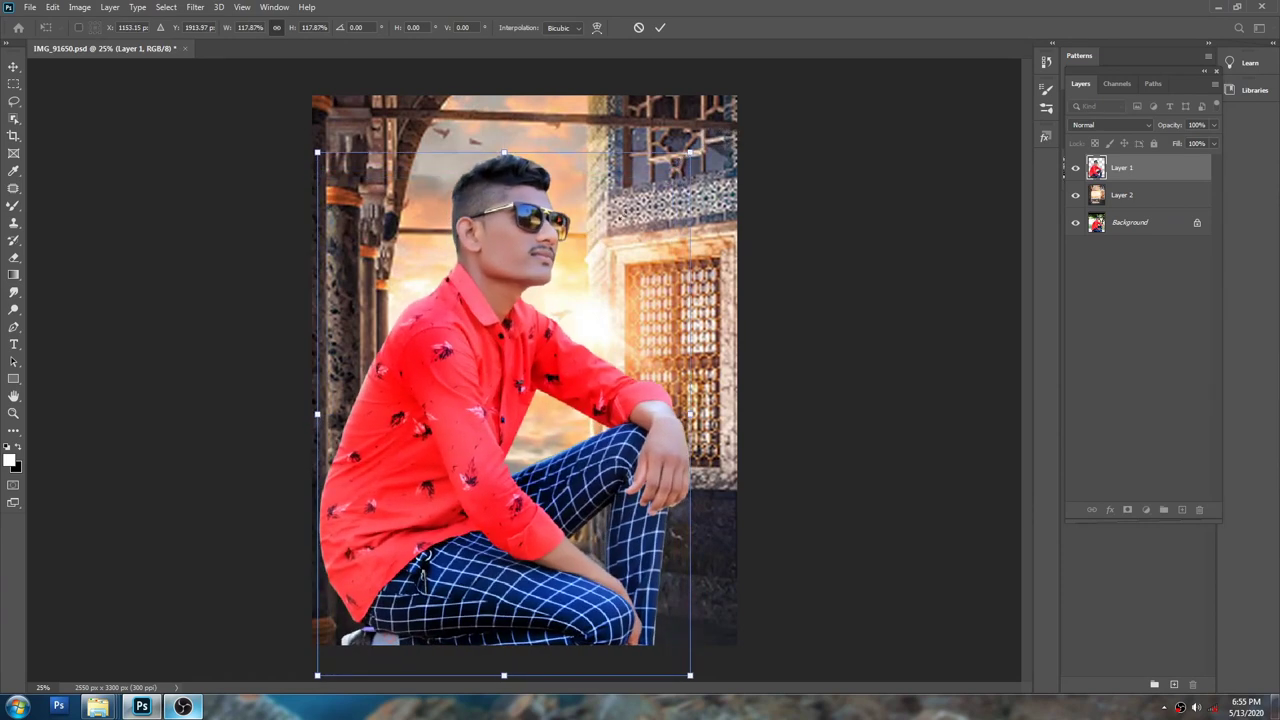
{"action": "key", "text": "Return"}
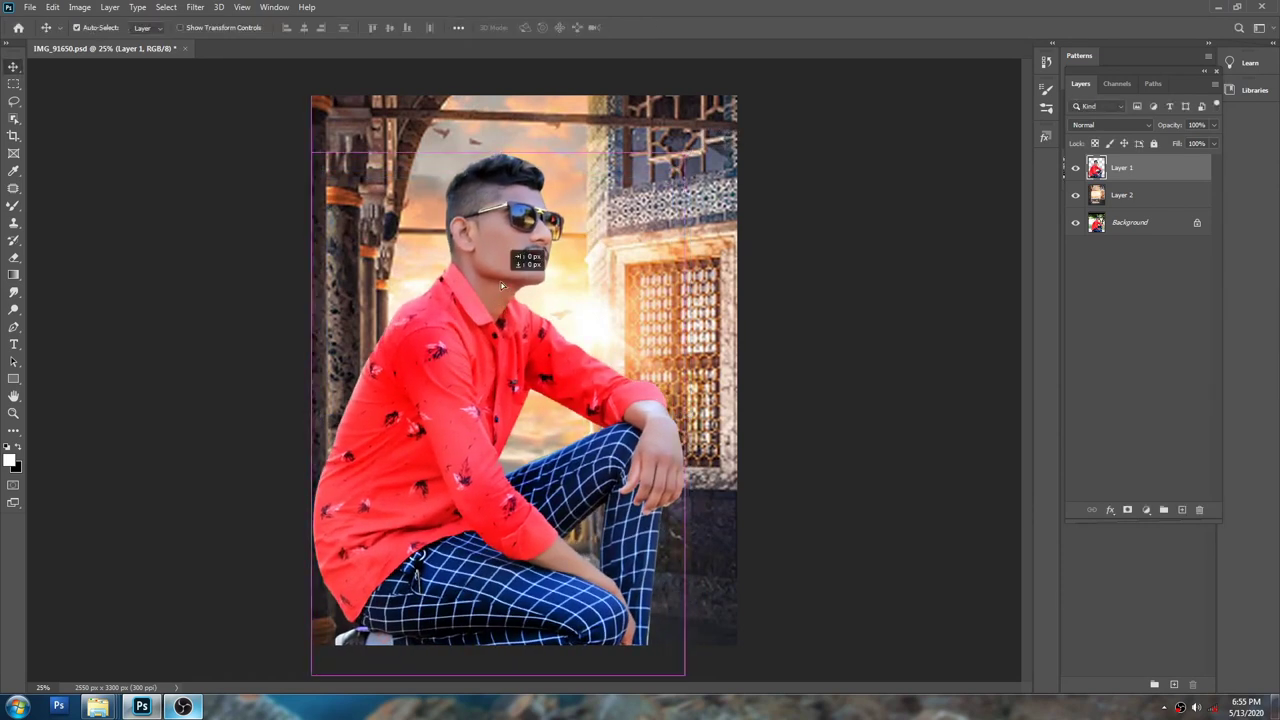
{"action": "left_click_drag", "start_coordinate": [540, 260], "coordinate": [546, 256]}
{"action": "left_click", "coordinate": [665, 233]}
{"action": "key", "text": "ctrl+t"}
{"action": "key", "text": "Escape"}
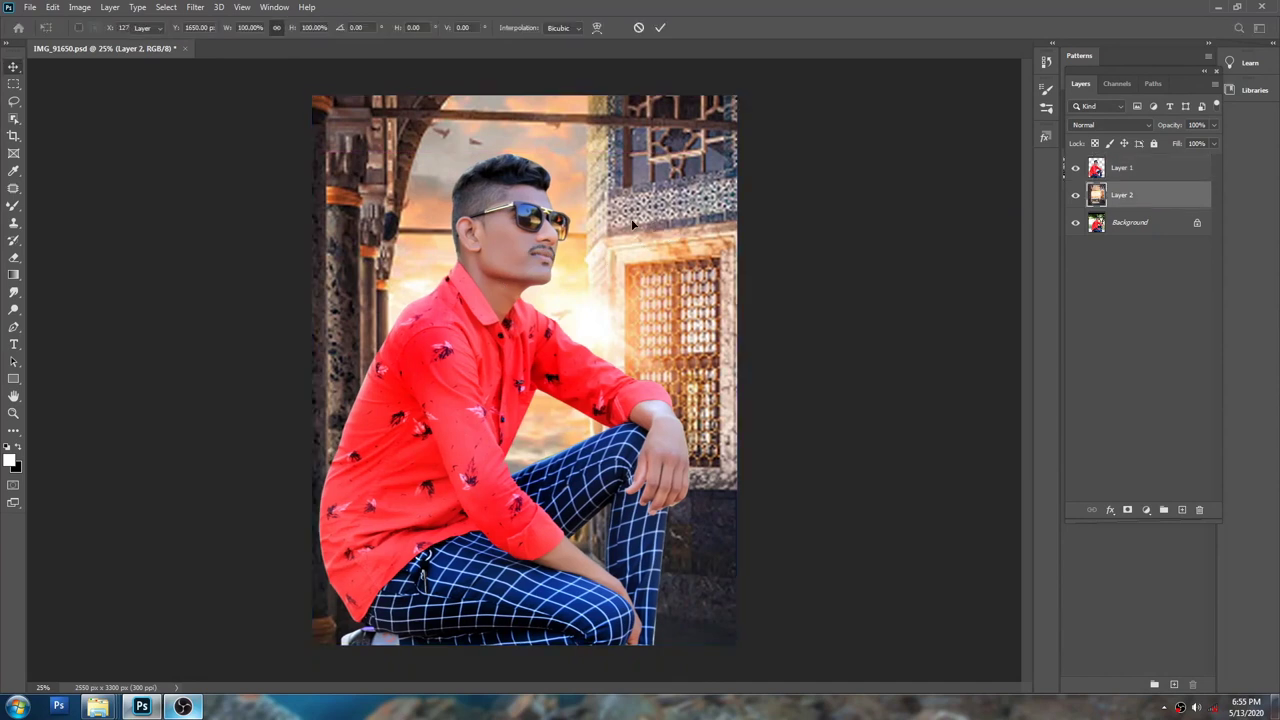
Step: Apply Color Efex Pro 4's Bi-Color User Defined filter to the sunset background
{"action": "left_click", "coordinate": [195, 8]}
{"action": "mouse_move", "coordinate": [230, 305]}
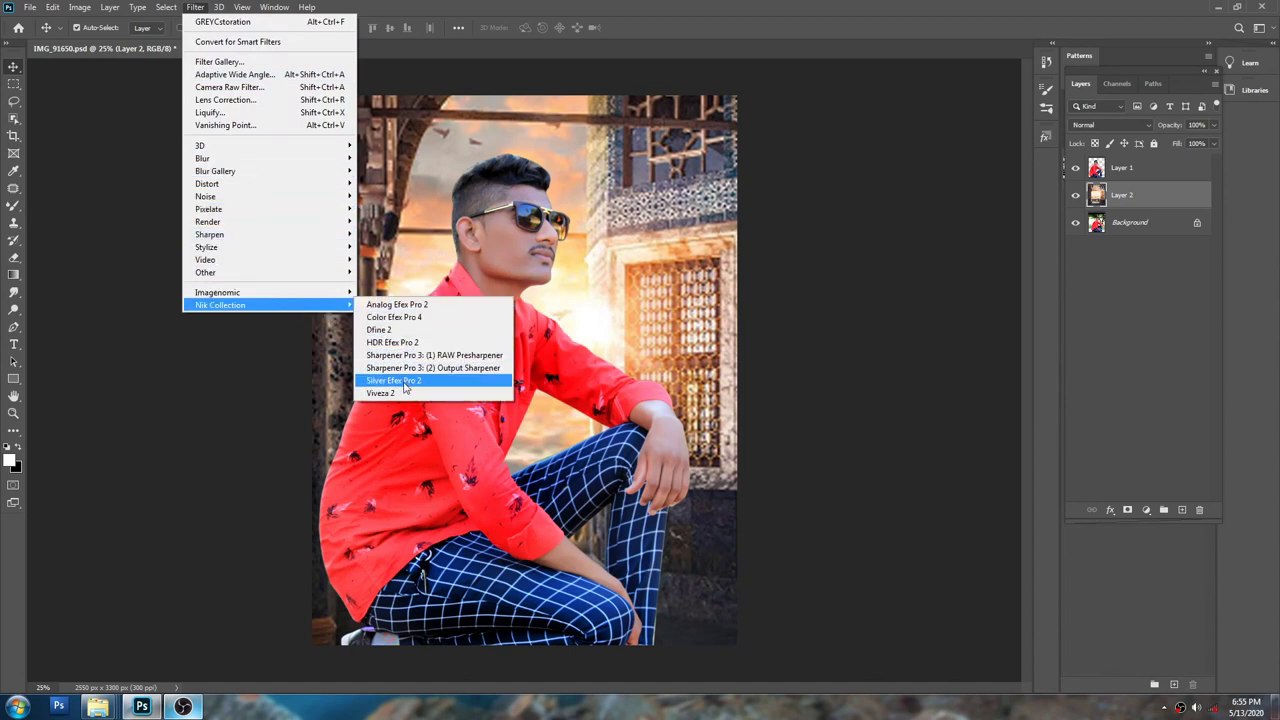
{"action": "left_click", "coordinate": [406, 317]}
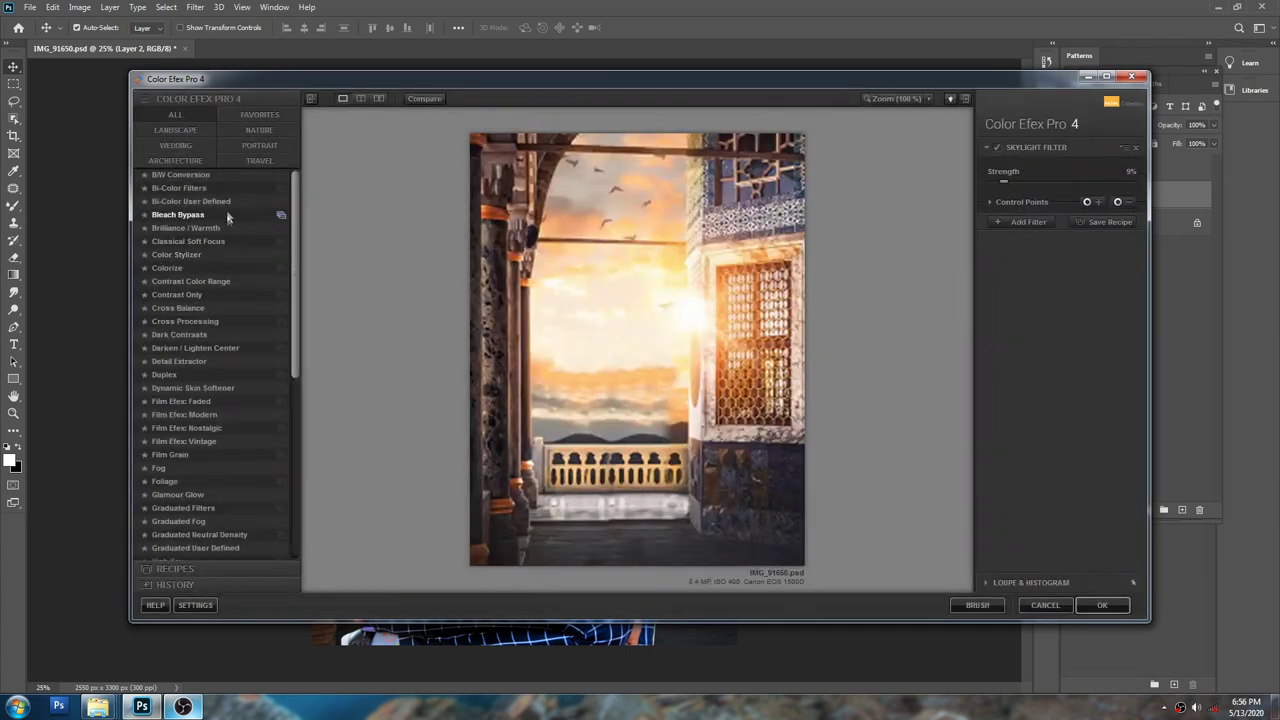
{"action": "left_click", "coordinate": [204, 230]}
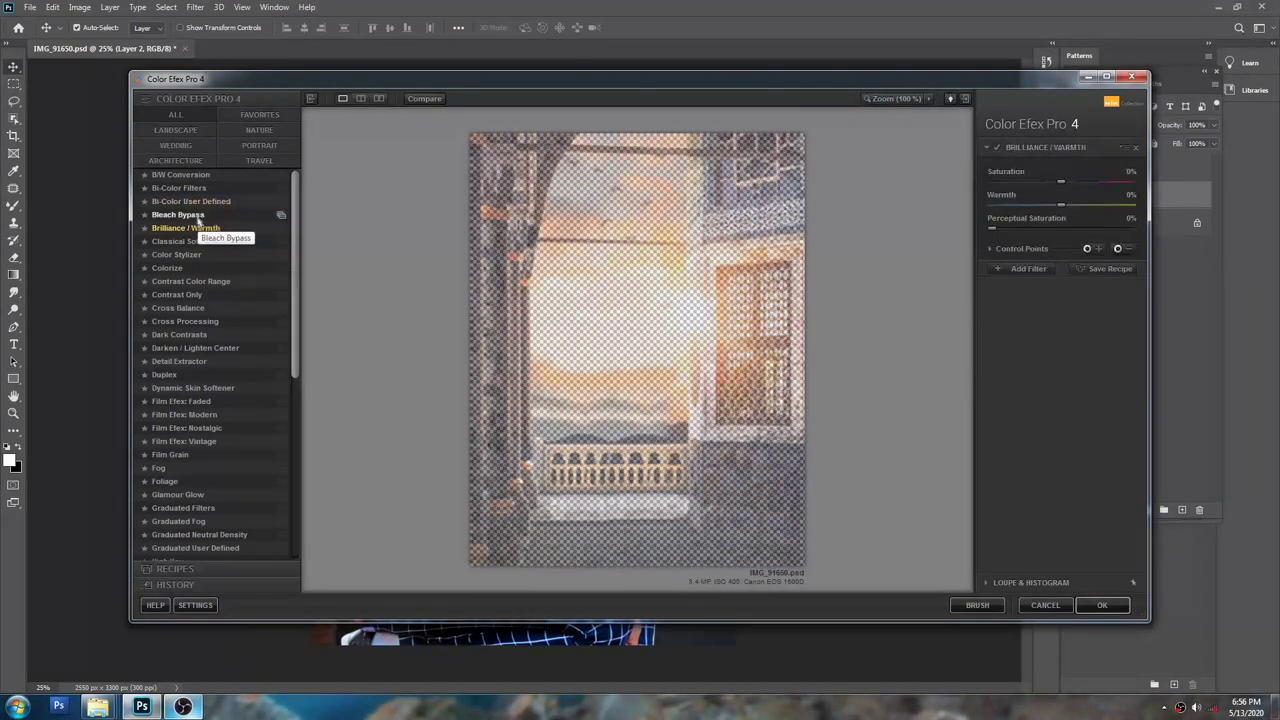
{"action": "left_click", "coordinate": [193, 204]}
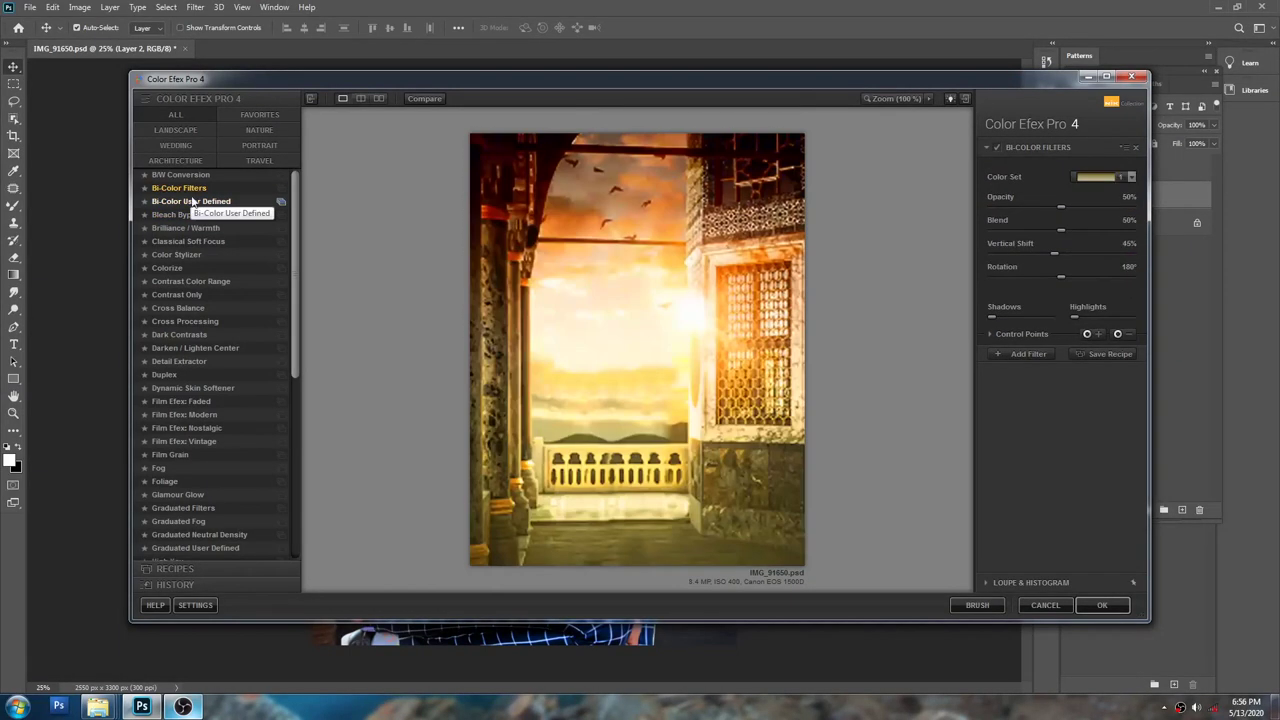
{"action": "left_click", "coordinate": [1102, 605]}
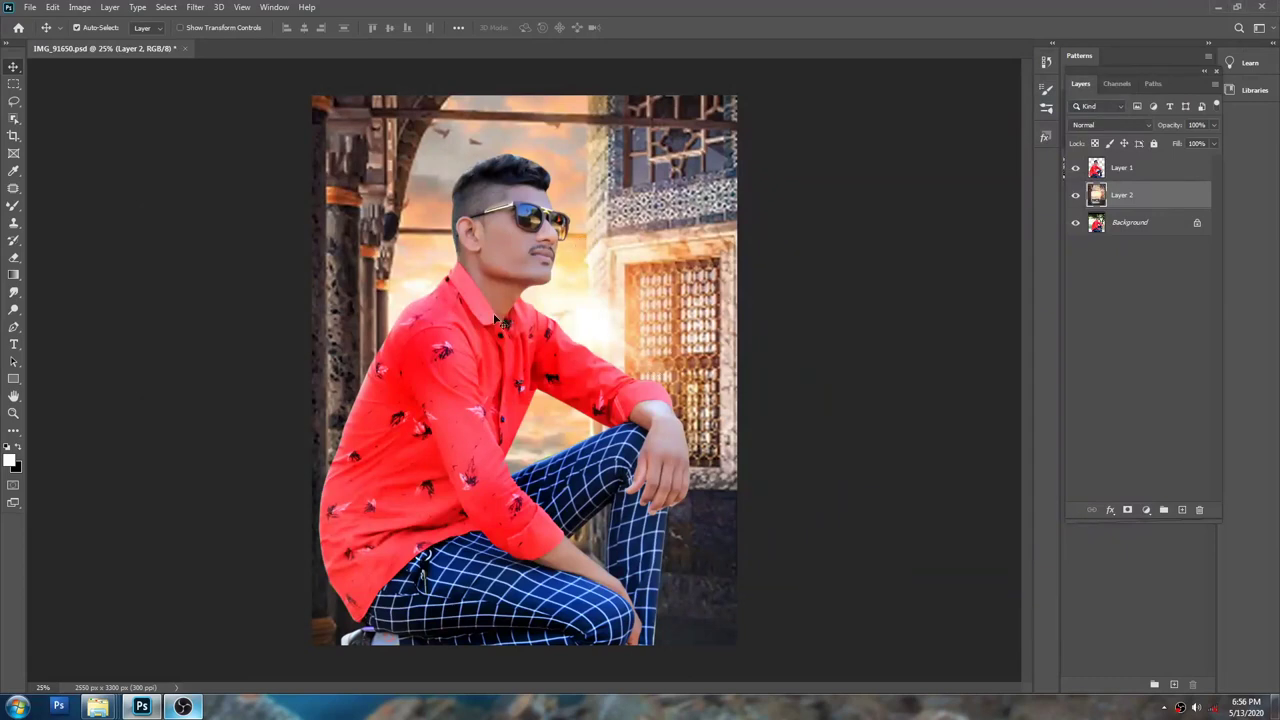
Step: Zoom in on the hair, try an eraser stroke and undo it, then adjust brush hardness
{"action": "scroll", "coordinate": [520, 185], "scroll_direction": "up", "scroll_amount": 3}
{"action": "key", "text": "alt+bracketright"}
{"action": "key", "text": "e"}
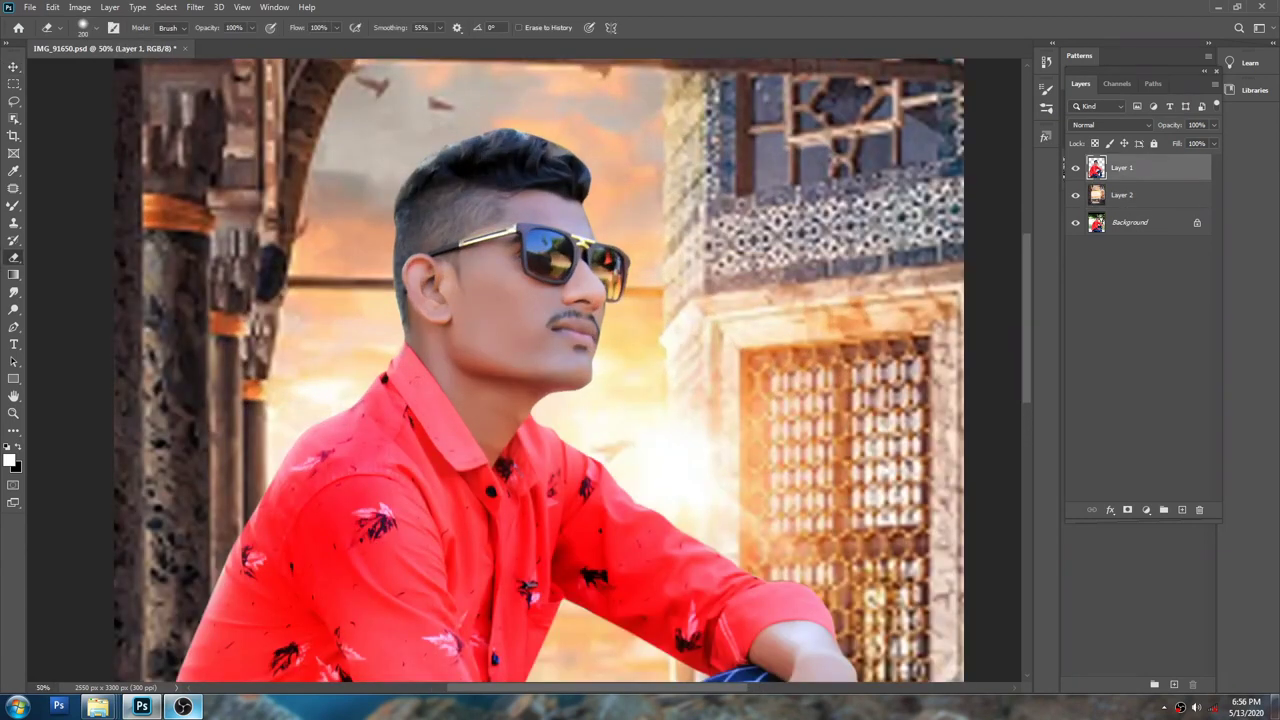
{"action": "scroll", "coordinate": [506, 120], "scroll_direction": "up", "scroll_amount": 1}
{"action": "key", "text": "bracketleft"}
{"action": "key", "text": "bracketleft"}
{"action": "key", "text": "bracketleft"}
{"action": "key", "text": "bracketleft"}
{"action": "key", "text": "bracketleft"}
{"action": "key", "text": "bracketleft"}
{"action": "left_click_drag", "start_coordinate": [526, 128], "coordinate": [318, 287]}
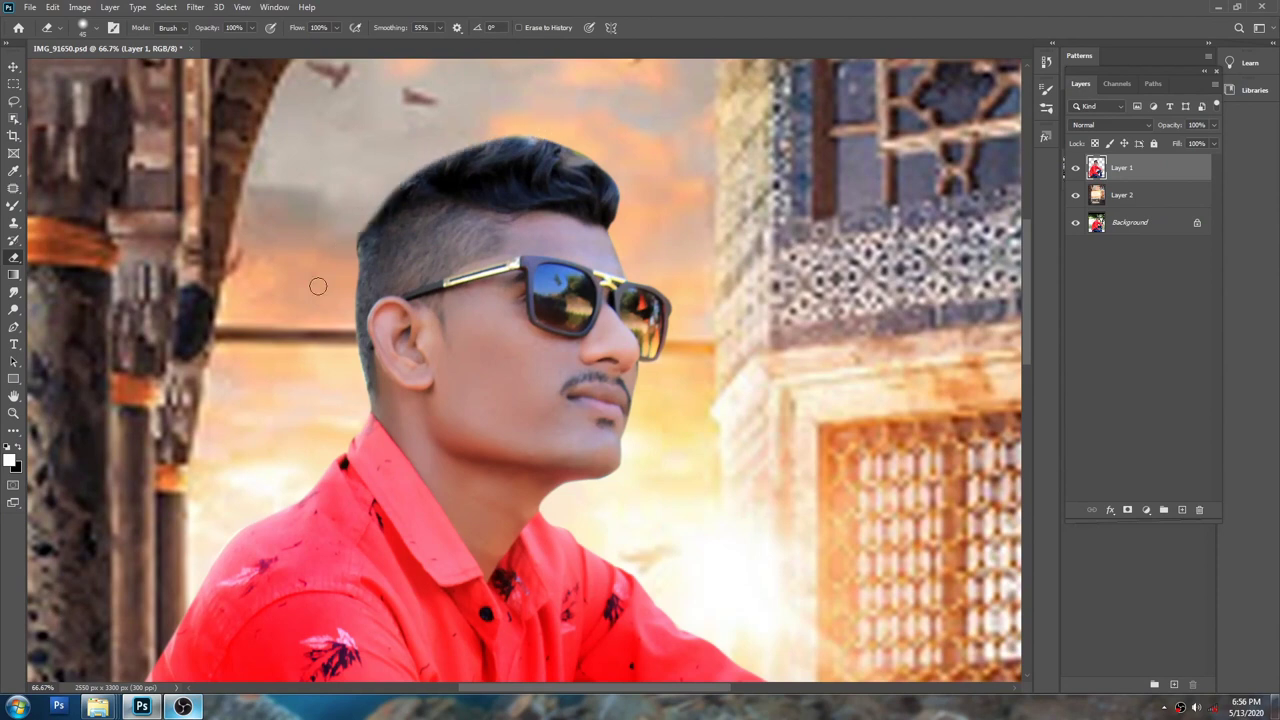
{"action": "key", "text": "ctrl+z"}
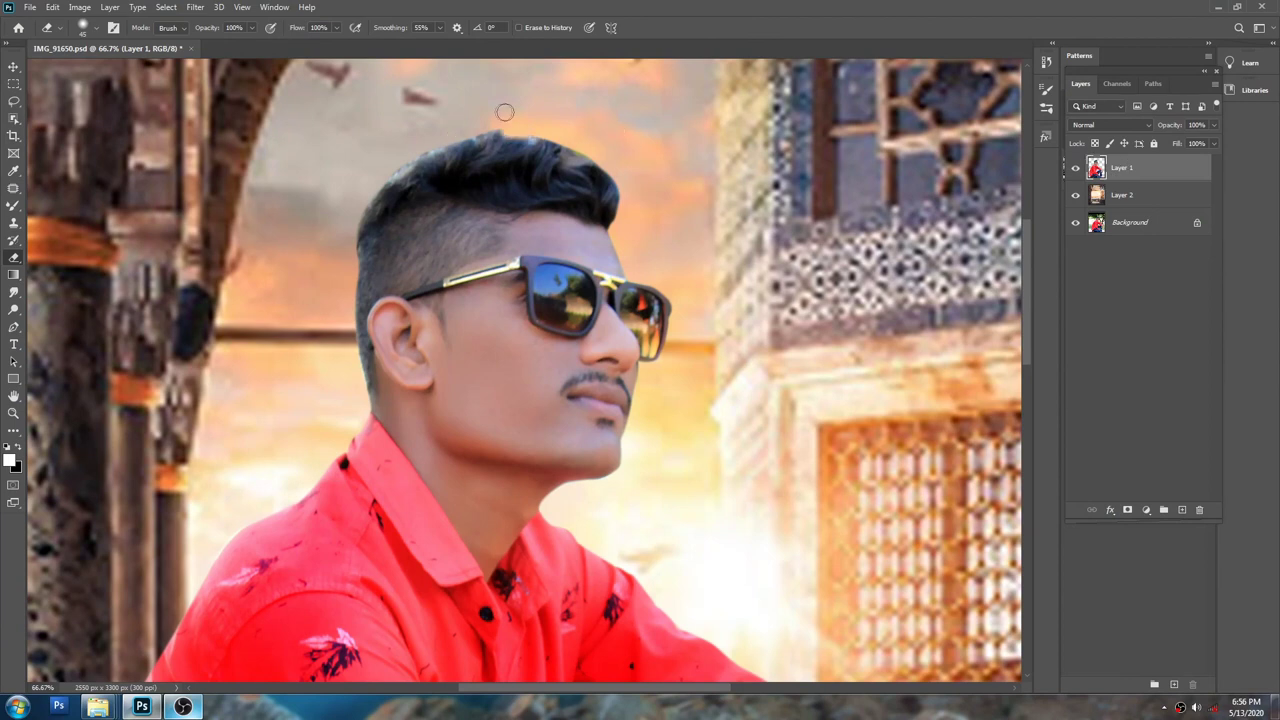
{"action": "scroll", "coordinate": [600, 130], "scroll_direction": "up", "scroll_amount": 1}
{"action": "right_click", "coordinate": [628, 138]}
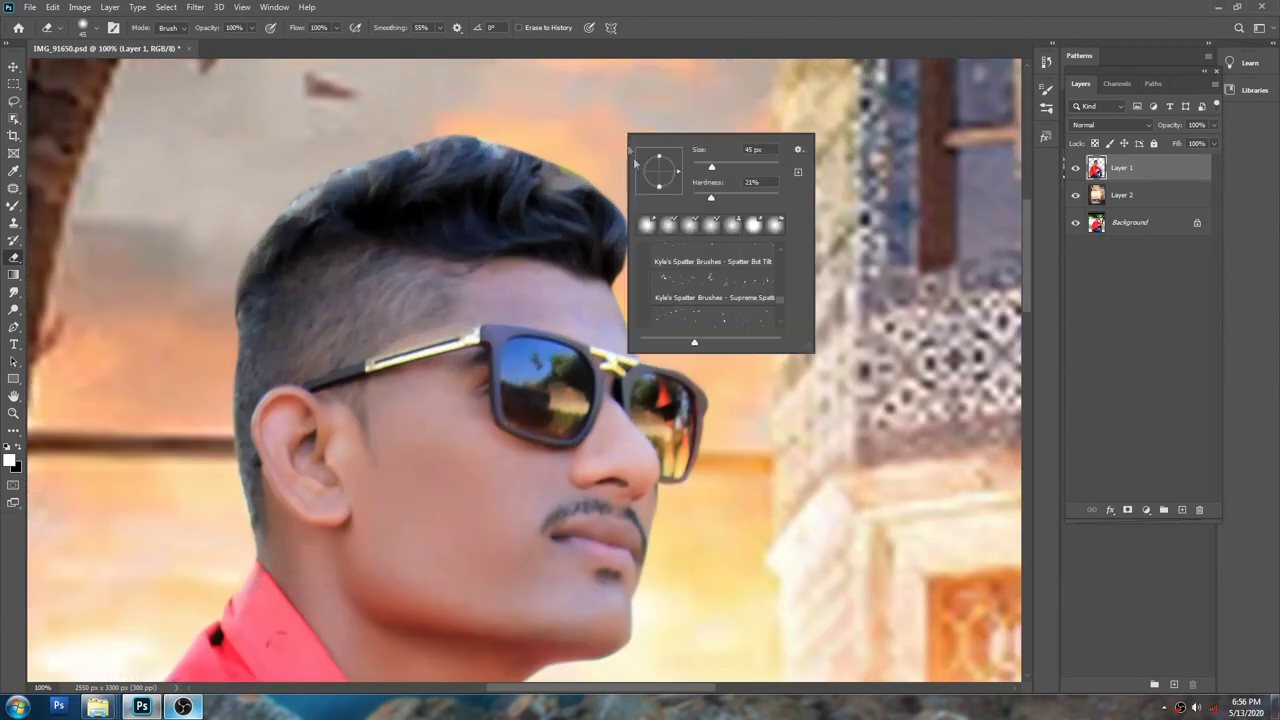
{"action": "left_click", "coordinate": [596, 120]}
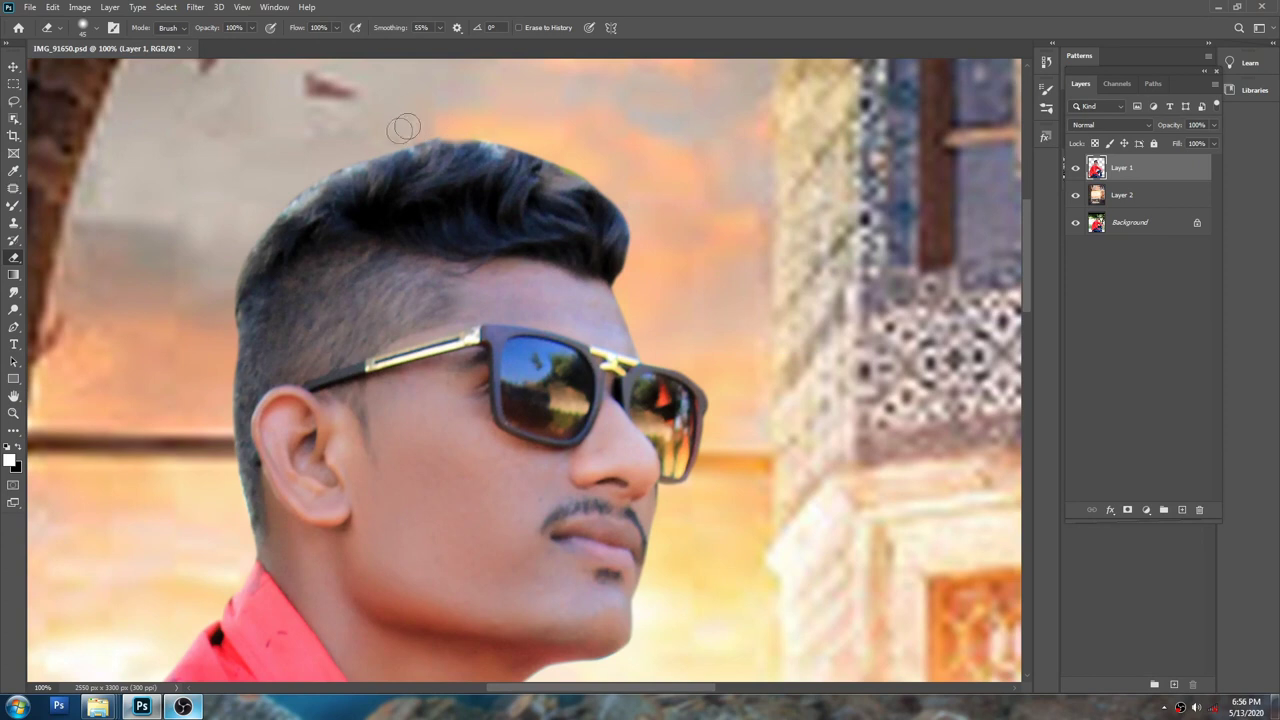
{"action": "right_click", "coordinate": [652, 110]}
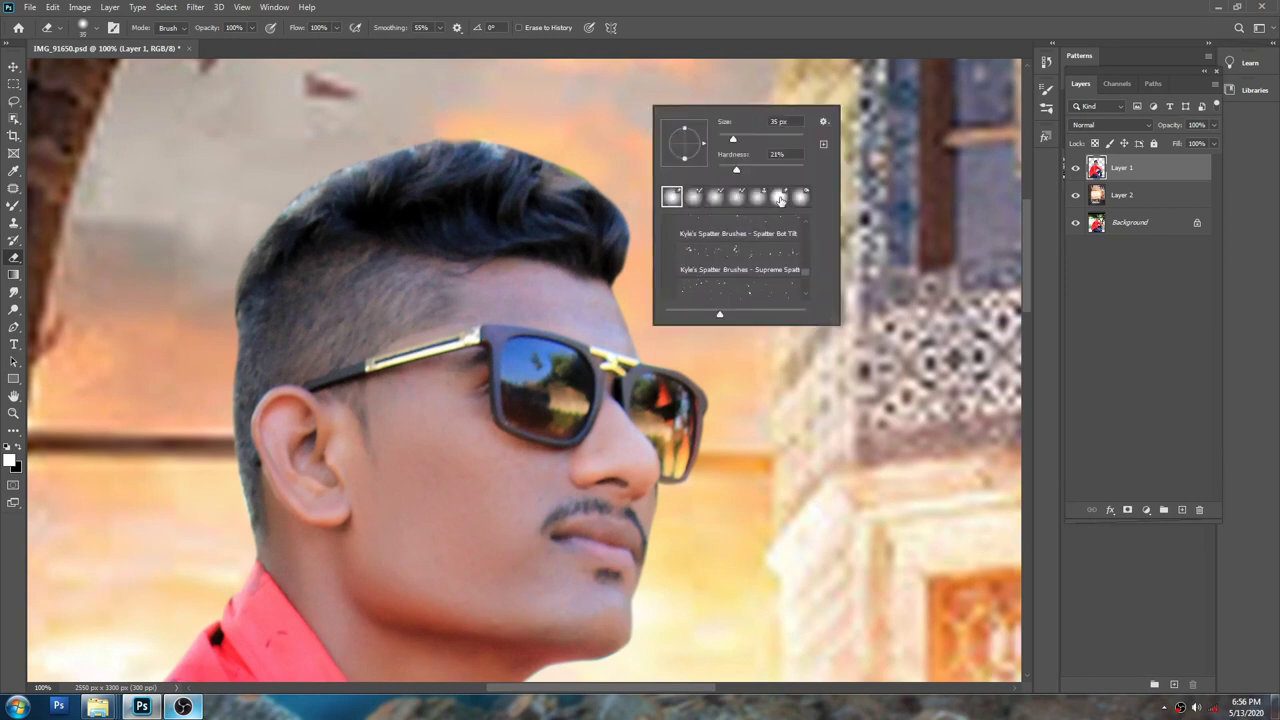
{"action": "left_click_drag", "start_coordinate": [737, 168], "coordinate": [731, 168]}
{"action": "left_click", "coordinate": [636, 114]}
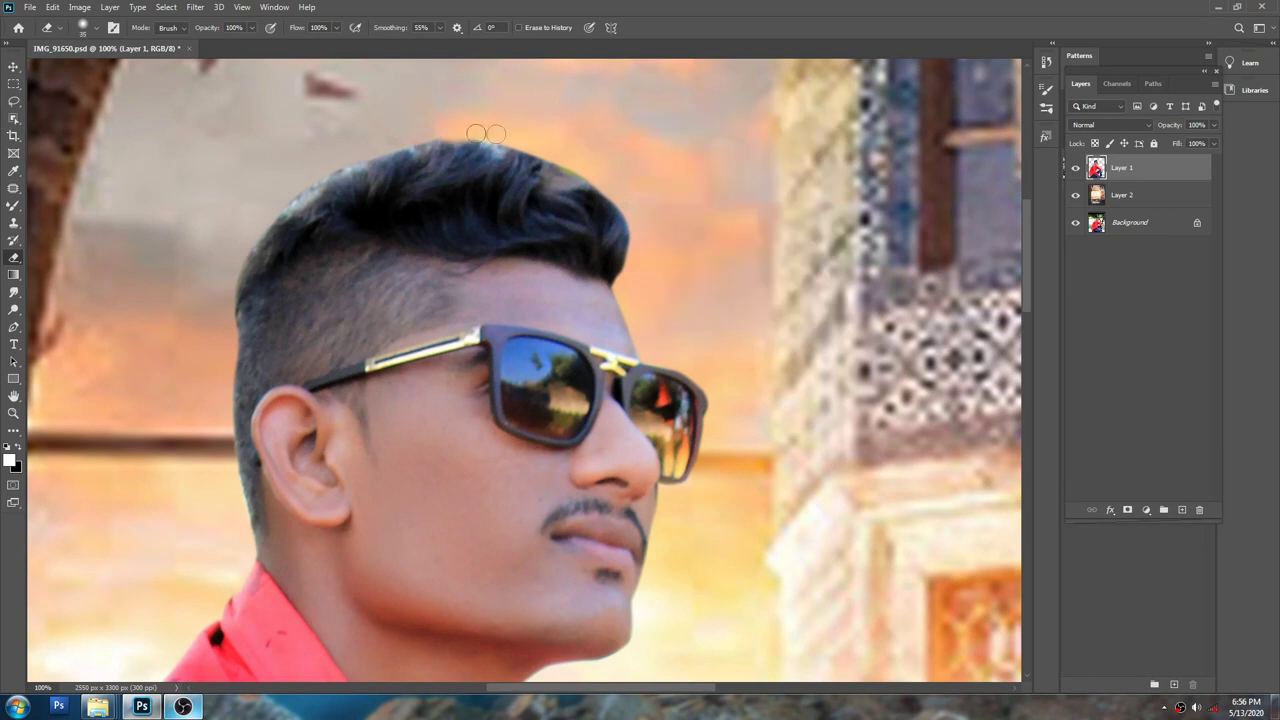
Step: Load the man's selection and clone-stamp the top edge of his hair, then deselect and fit view
{"action": "key", "text": "v"}
{"action": "left_click", "coordinate": [1096, 170], "text": "ctrl"}
{"action": "key", "text": "s"}
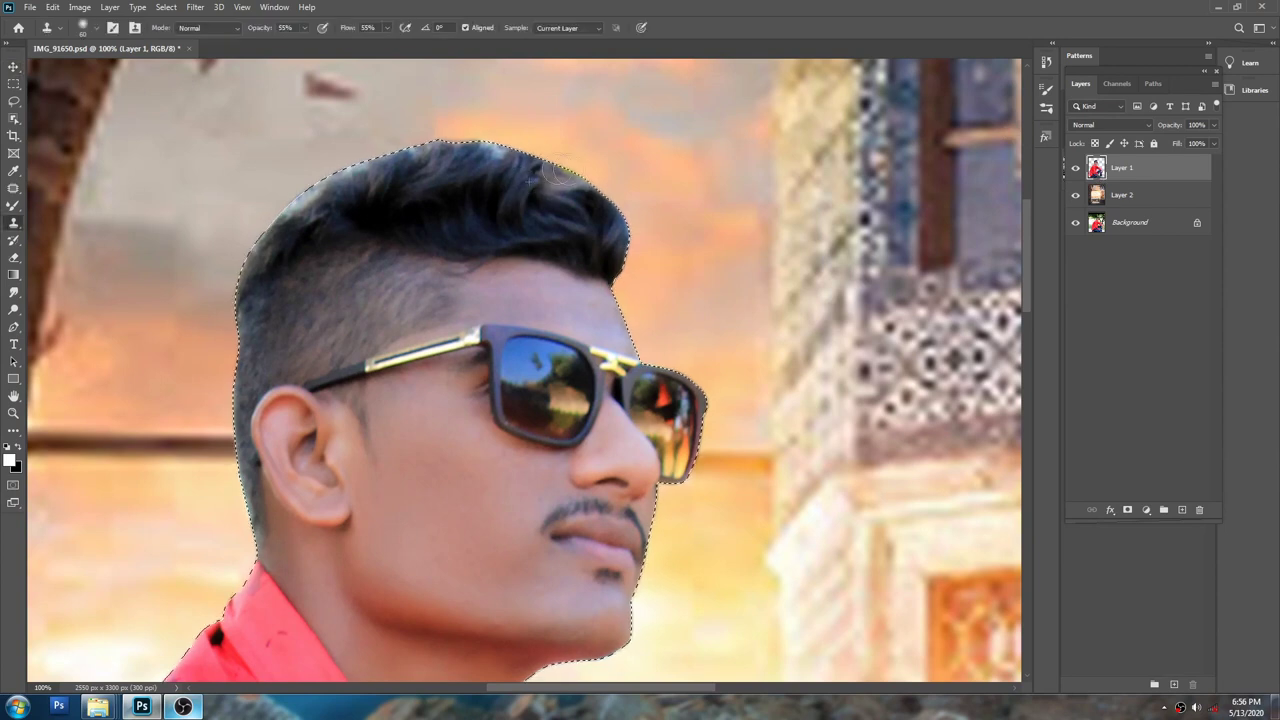
{"action": "mouse_move", "coordinate": [565, 195]}
{"action": "left_mouse_down"}
{"action": "mouse_move", "coordinate": [500, 150]}
{"action": "mouse_move", "coordinate": [297, 200]}
{"action": "mouse_move", "coordinate": [334, 188]}
{"action": "mouse_move", "coordinate": [232, 402]}
{"action": "left_mouse_up"}
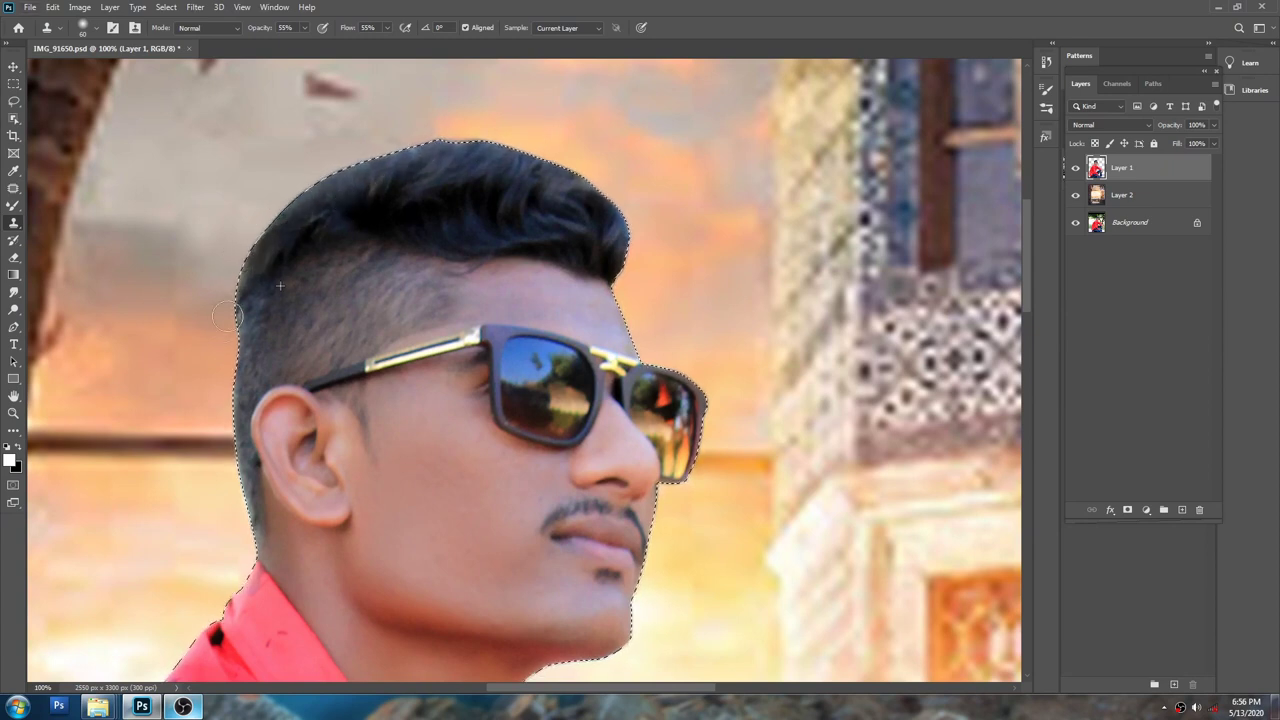
{"action": "key", "text": "ctrl+d"}
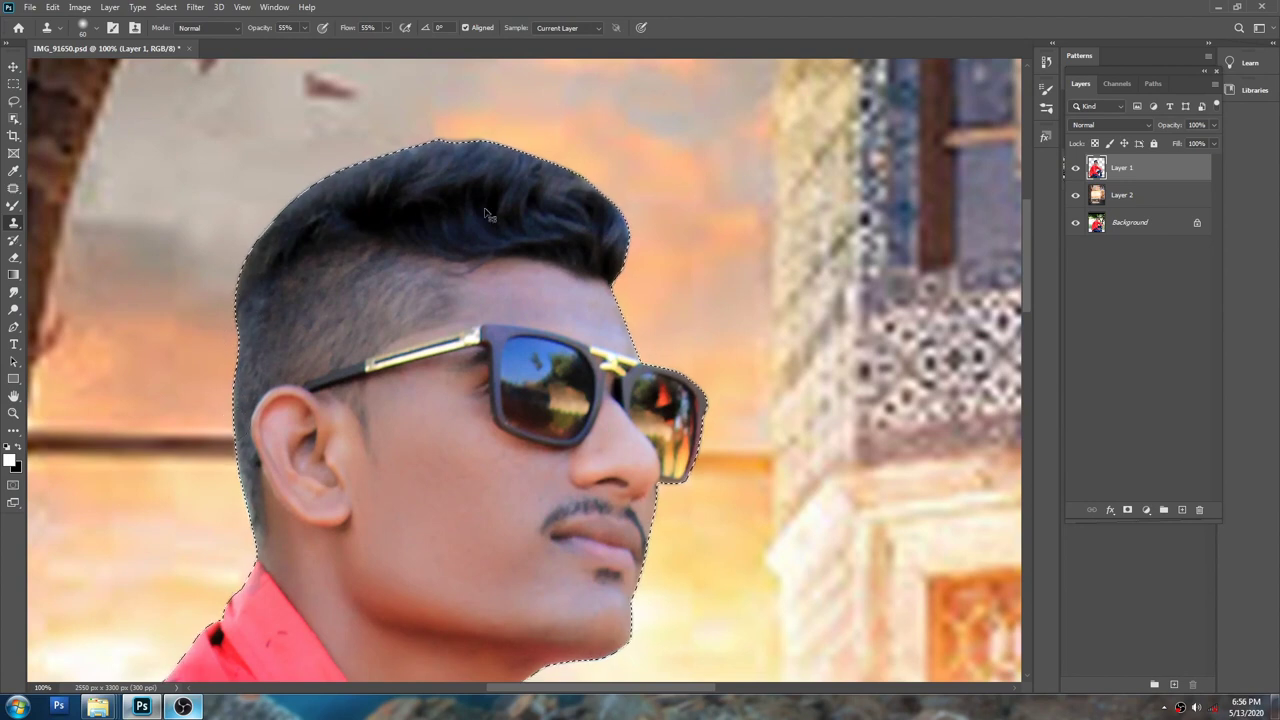
{"action": "scroll", "coordinate": [515, 208], "scroll_direction": "left", "scroll_amount": 1}
{"action": "key", "text": "ctrl+0"}
{"action": "key", "text": "v"}
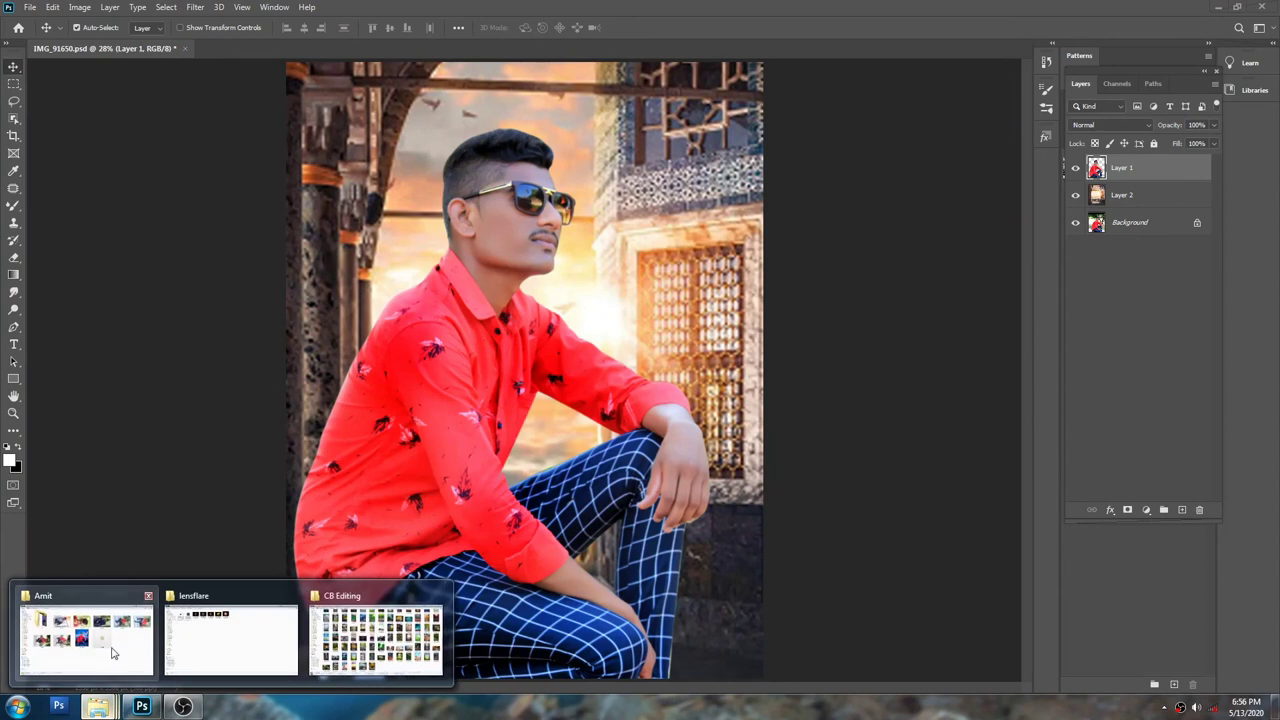
Step: Bring up the lensflare folder window from the open Explorer windows
{"action": "mouse_move", "coordinate": [97, 707]}
{"action": "left_click", "coordinate": [112, 651]}
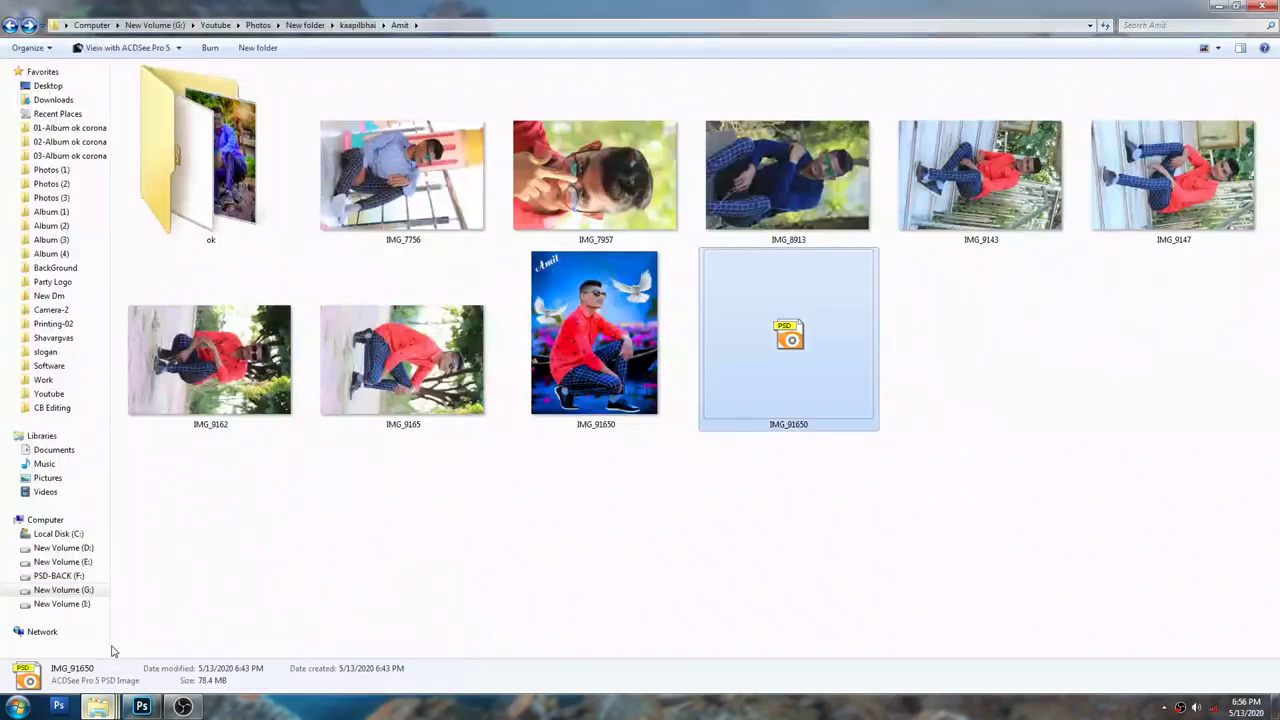
{"action": "left_click", "coordinate": [118, 702]}
{"action": "left_click", "coordinate": [246, 649]}
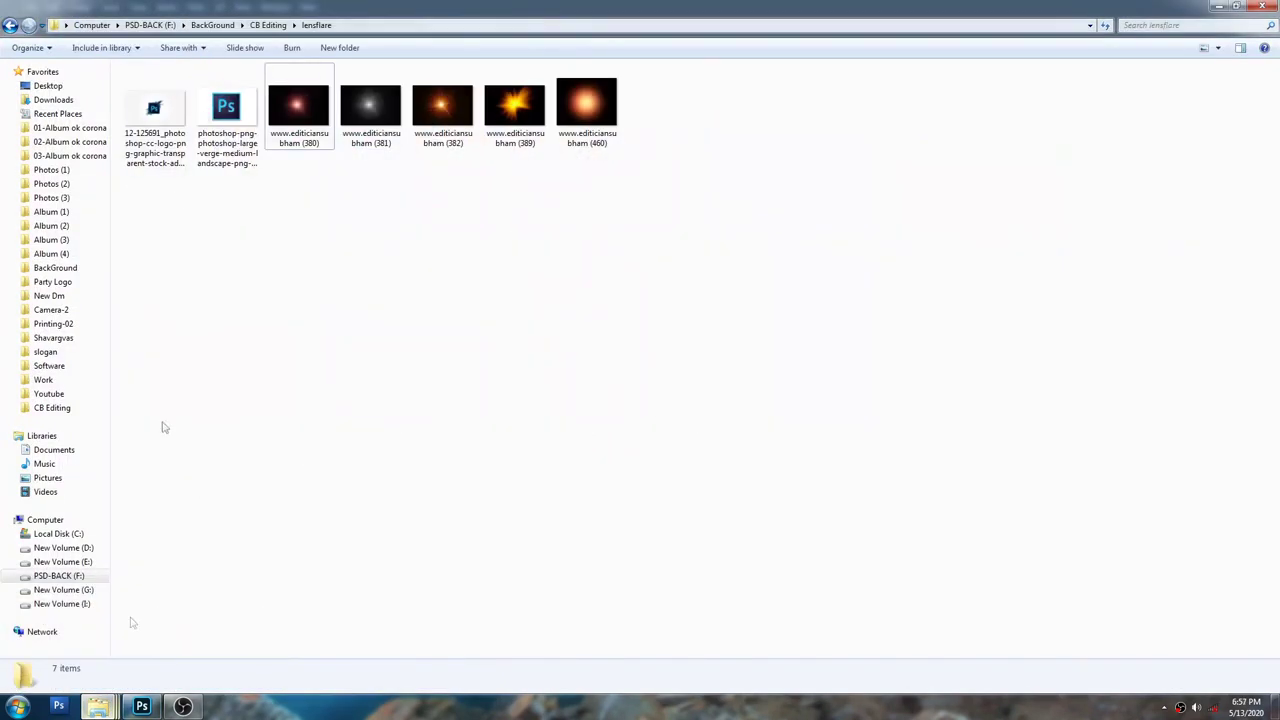
{"action": "left_click", "coordinate": [12, 27]}
{"action": "key", "text": "alt+Tab"}
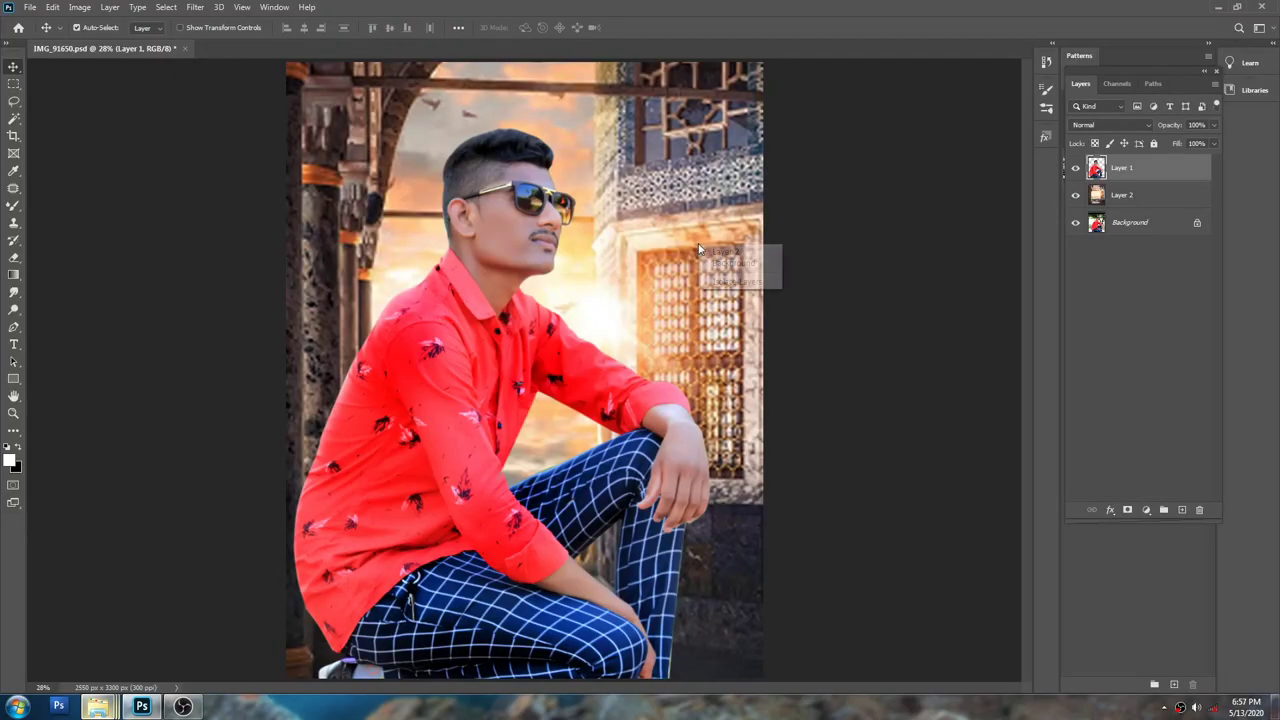
Step: Move the man left and down in the frame and enlarge him
{"action": "left_click", "coordinate": [632, 332]}
{"action": "left_click", "coordinate": [466, 355]}
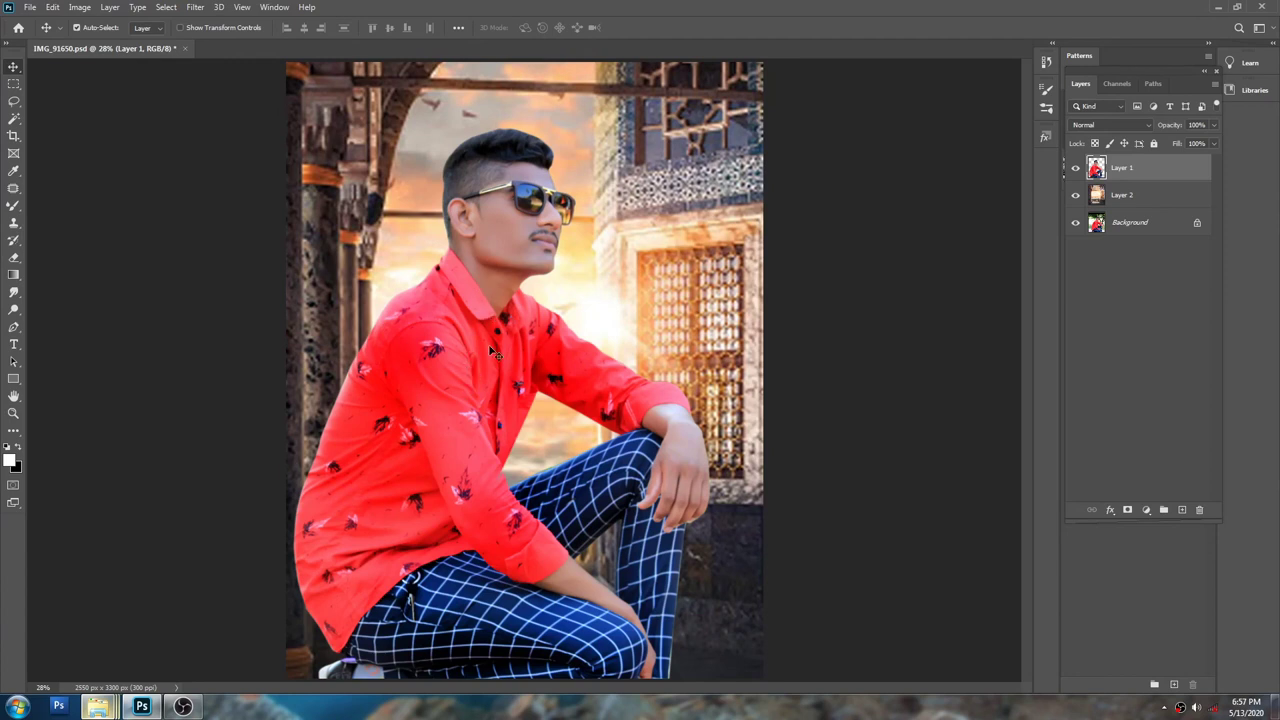
{"action": "key", "text": "ctrl+minus"}
{"action": "mouse_move", "coordinate": [493, 340]}
{"action": "left_mouse_down"}
{"action": "mouse_move", "coordinate": [437, 345]}
{"action": "mouse_move", "coordinate": [450, 346]}
{"action": "left_mouse_up"}
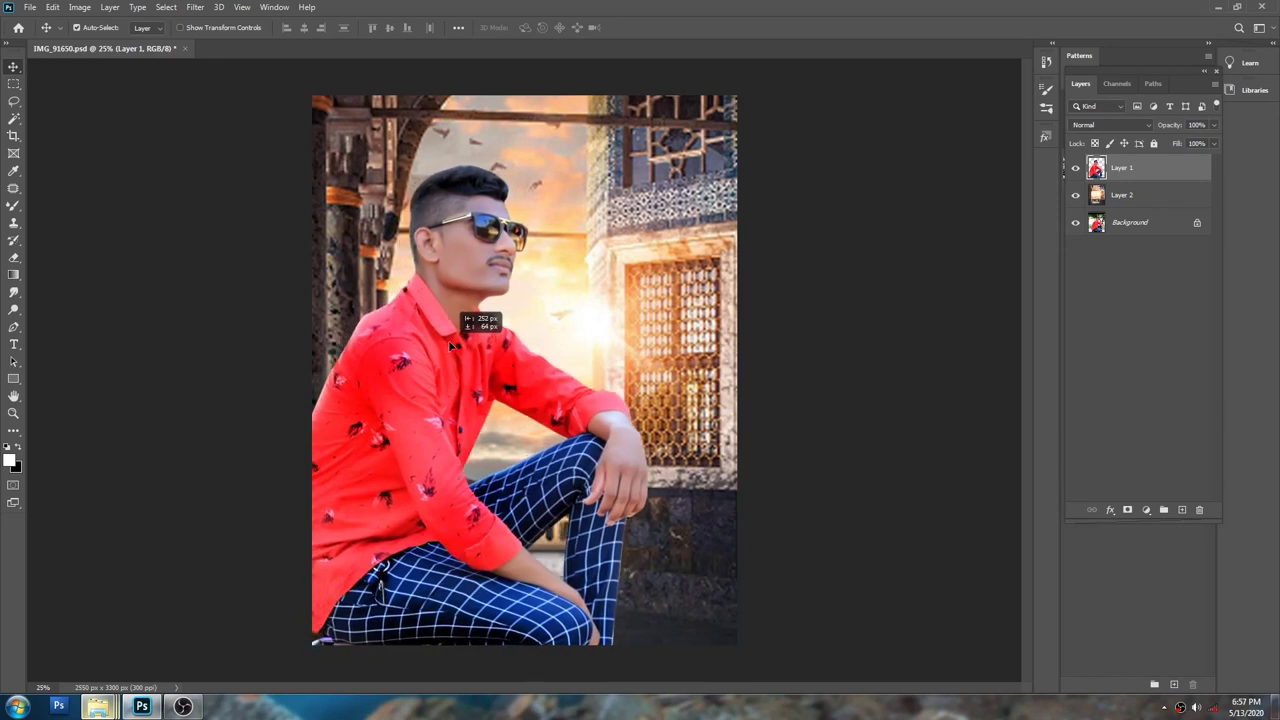
{"action": "key", "text": "ctrl+t"}
{"action": "left_click_drag", "start_coordinate": [647, 163], "coordinate": [661, 136]}
{"action": "key", "text": "Return"}
Step: Select Layer 2 and flatten all layers into a single background
{"action": "right_click", "coordinate": [598, 222]}
{"action": "left_click", "coordinate": [600, 223]}
{"action": "key", "text": "ctrl+shift+e"}
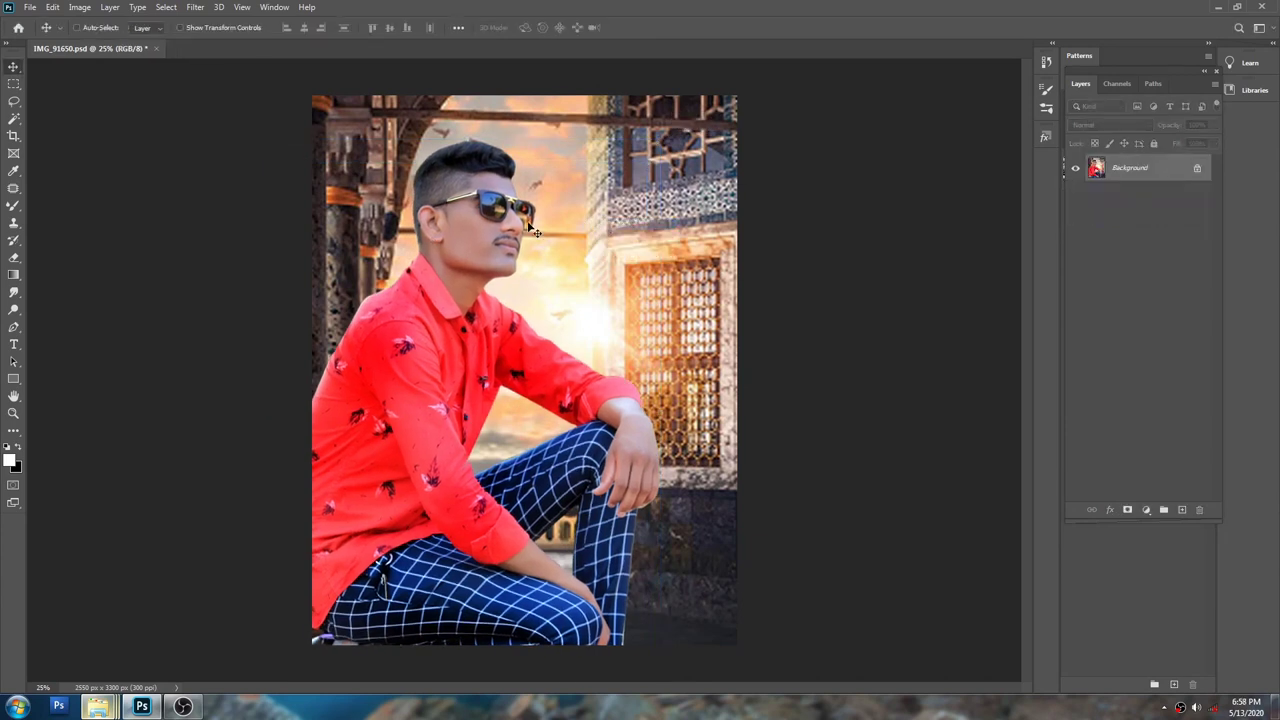
Step: Duplicate the flattened image and tint the copy with Color Efex Bi-Color User Defined at 74% blend, 23% opacity
{"action": "key", "text": "ctrl+j"}
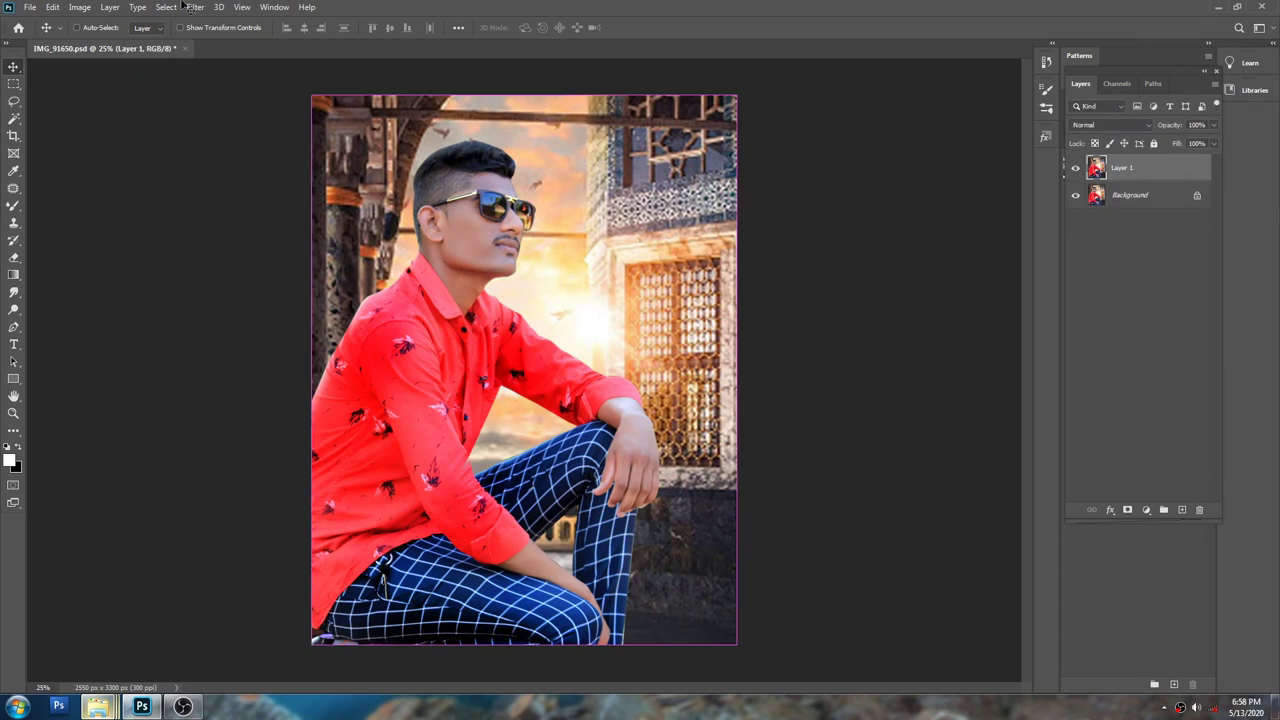
{"action": "left_click", "coordinate": [195, 7]}
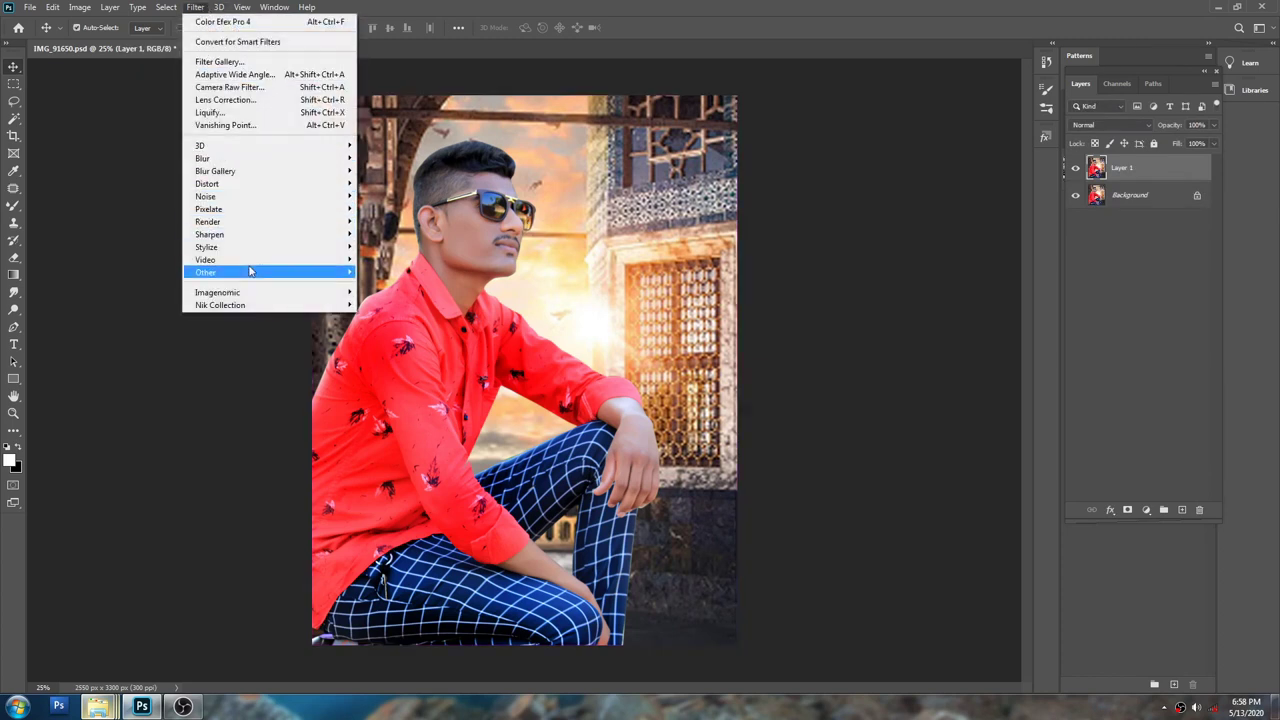
{"action": "mouse_move", "coordinate": [220, 305]}
{"action": "left_click", "coordinate": [405, 317]}
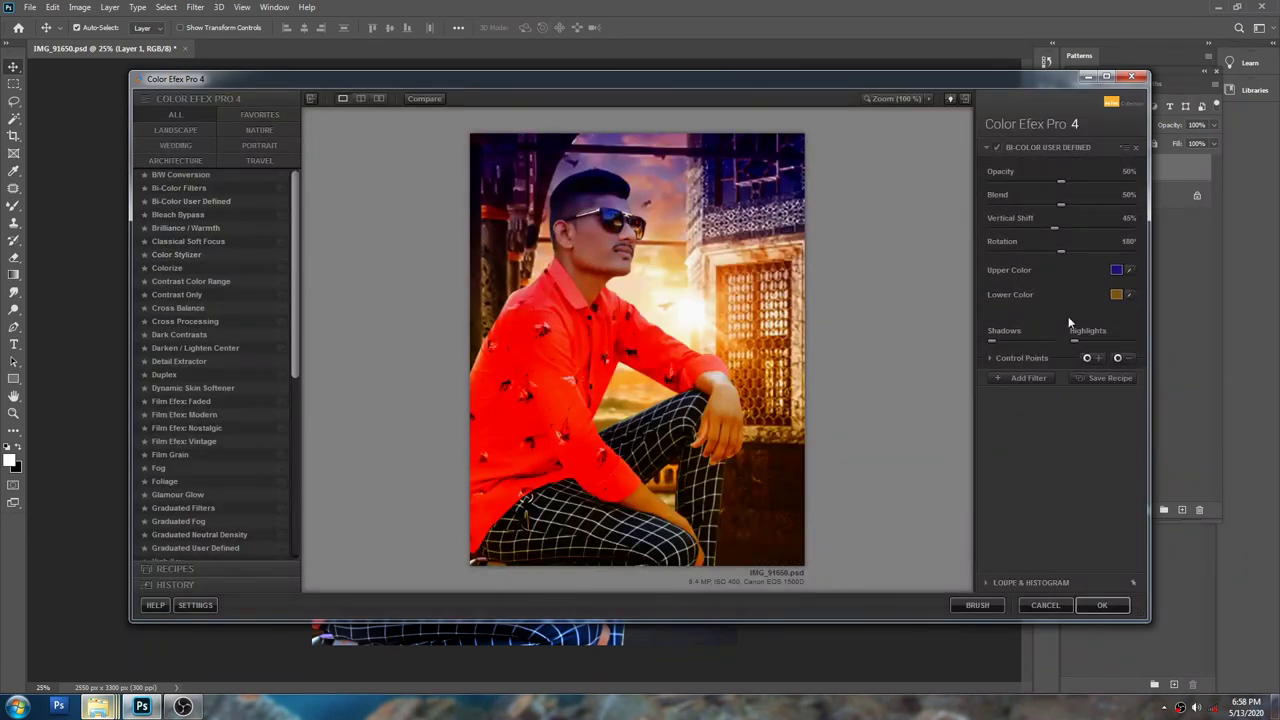
{"action": "left_click", "coordinate": [1033, 206]}
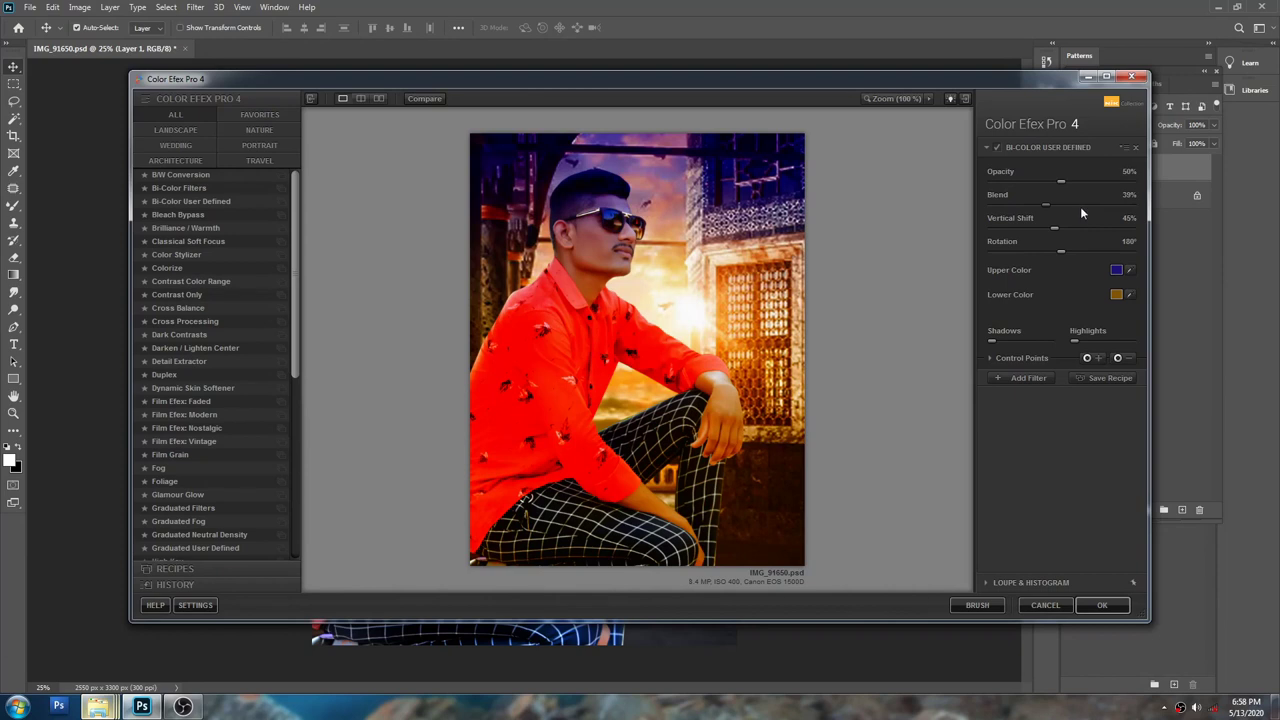
{"action": "mouse_move", "coordinate": [1015, 206]}
{"action": "left_mouse_down"}
{"action": "mouse_move", "coordinate": [1092, 204]}
{"action": "mouse_move", "coordinate": [1009, 250]}
{"action": "left_mouse_up"}
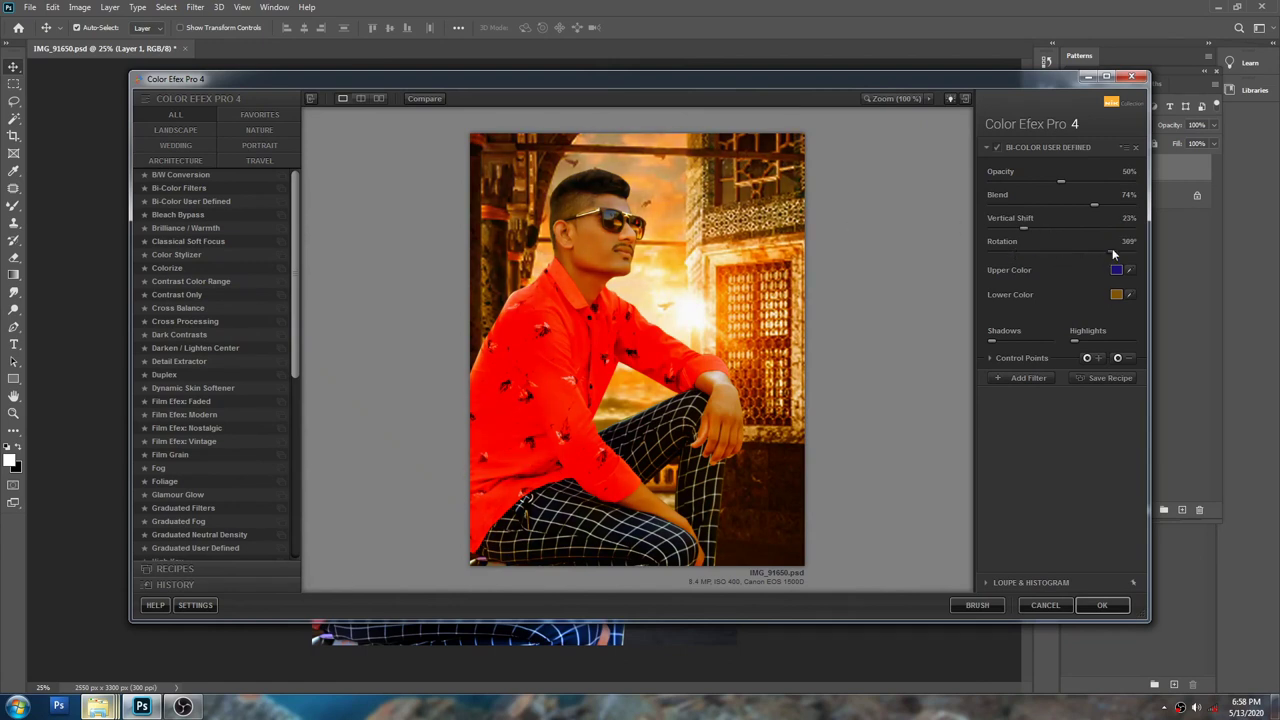
{"action": "left_click_drag", "start_coordinate": [1042, 182], "coordinate": [1010, 182]}
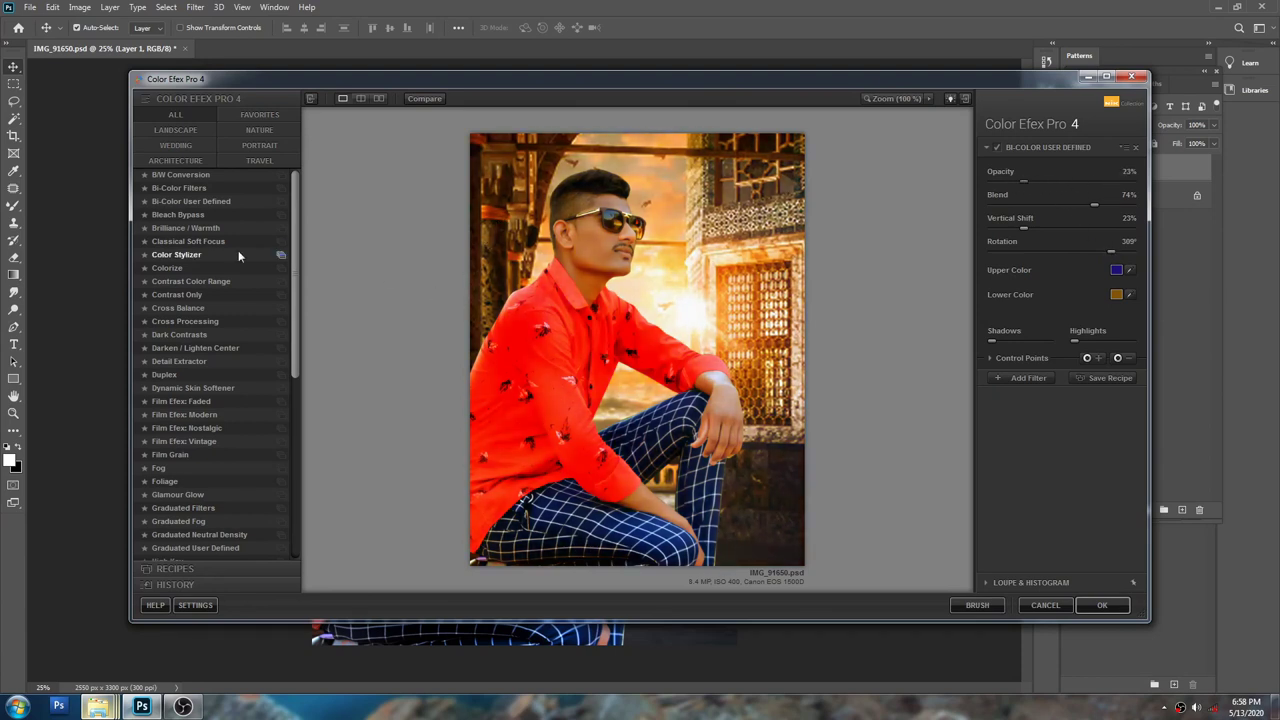
Step: Preview Color Efex filters from Color Stylizer to Film Grain, Bi-Color and Bleach Bypass
{"action": "left_click", "coordinate": [200, 255]}
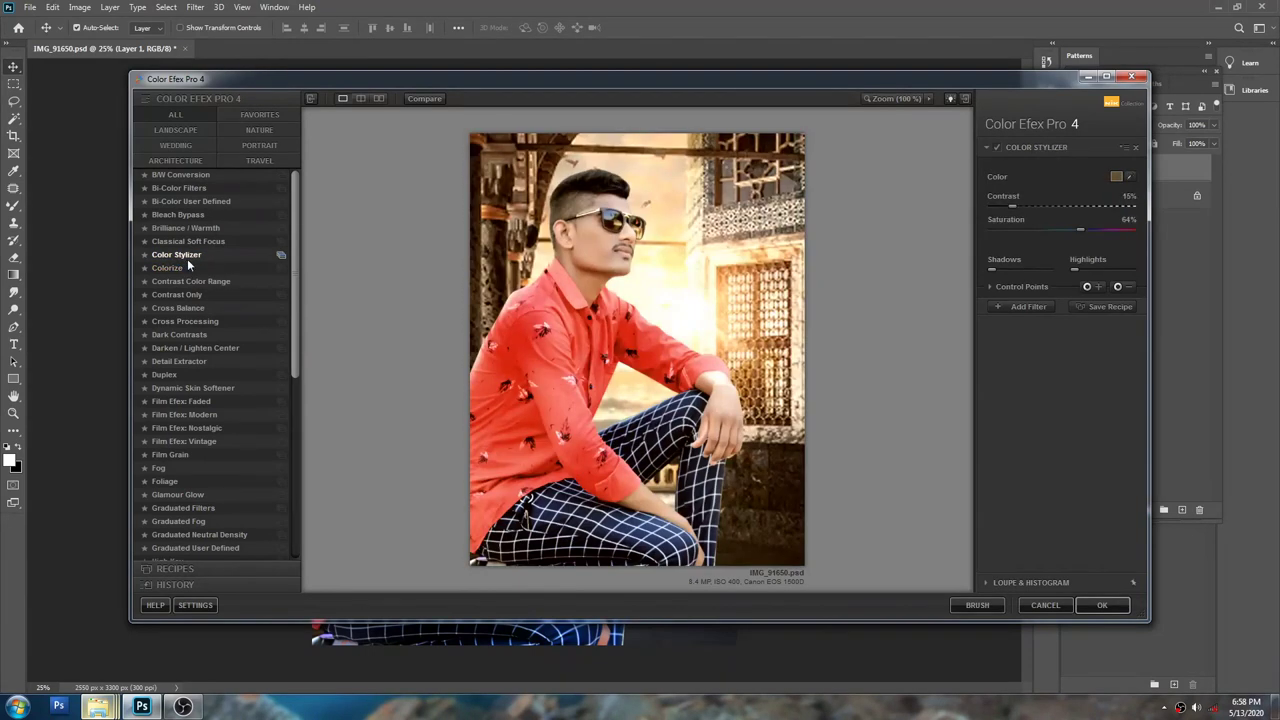
{"action": "left_click", "coordinate": [185, 268]}
{"action": "left_click", "coordinate": [187, 283]}
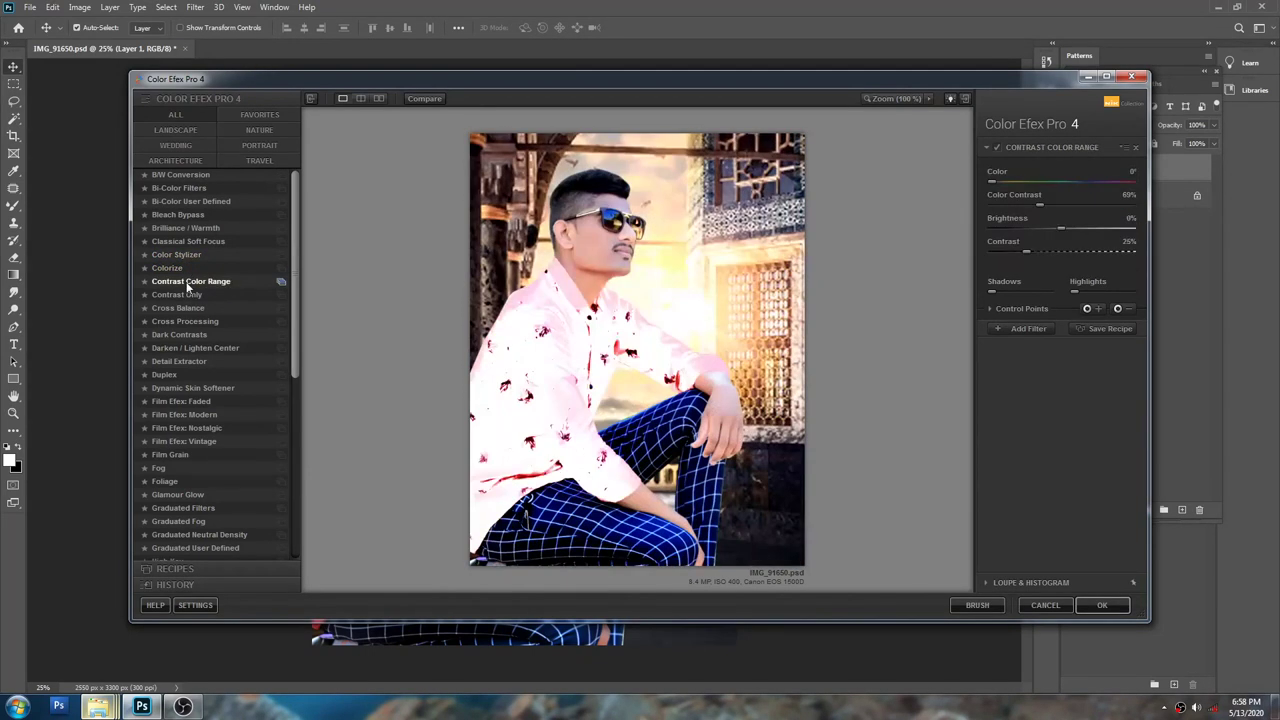
{"action": "left_click", "coordinate": [185, 295]}
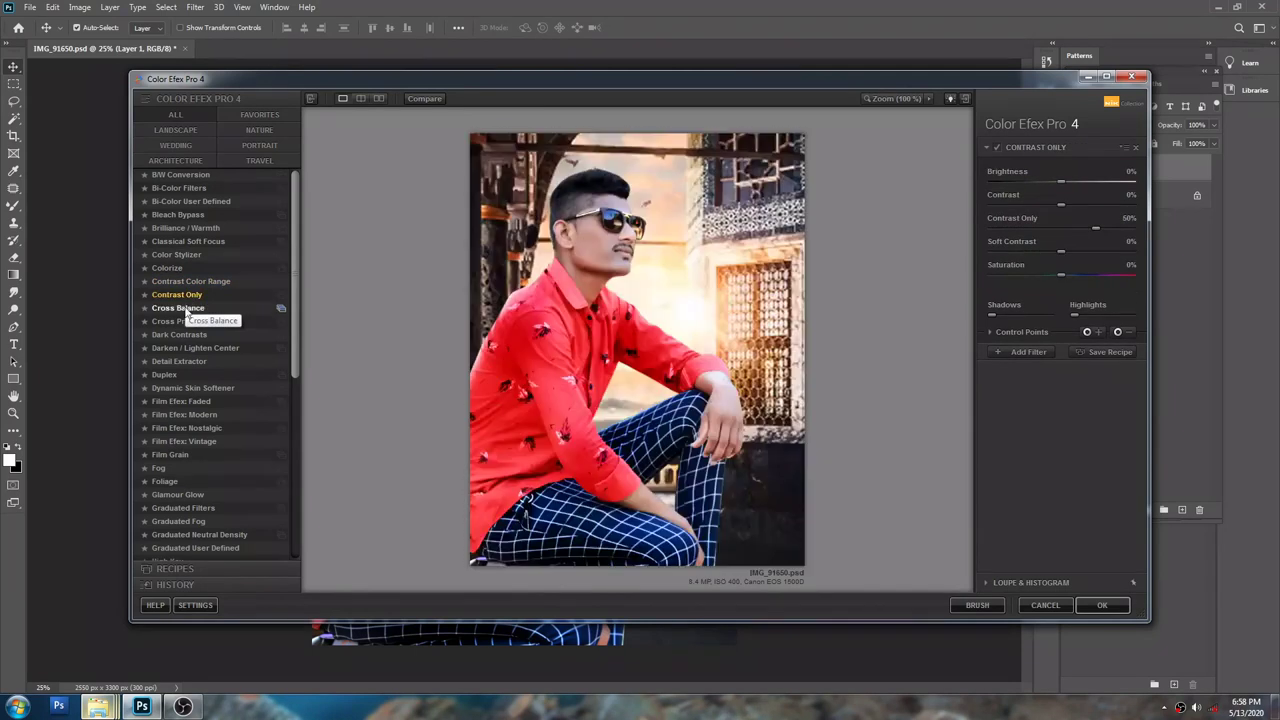
{"action": "left_click", "coordinate": [186, 310]}
{"action": "left_click", "coordinate": [184, 335]}
{"action": "left_click", "coordinate": [184, 348]}
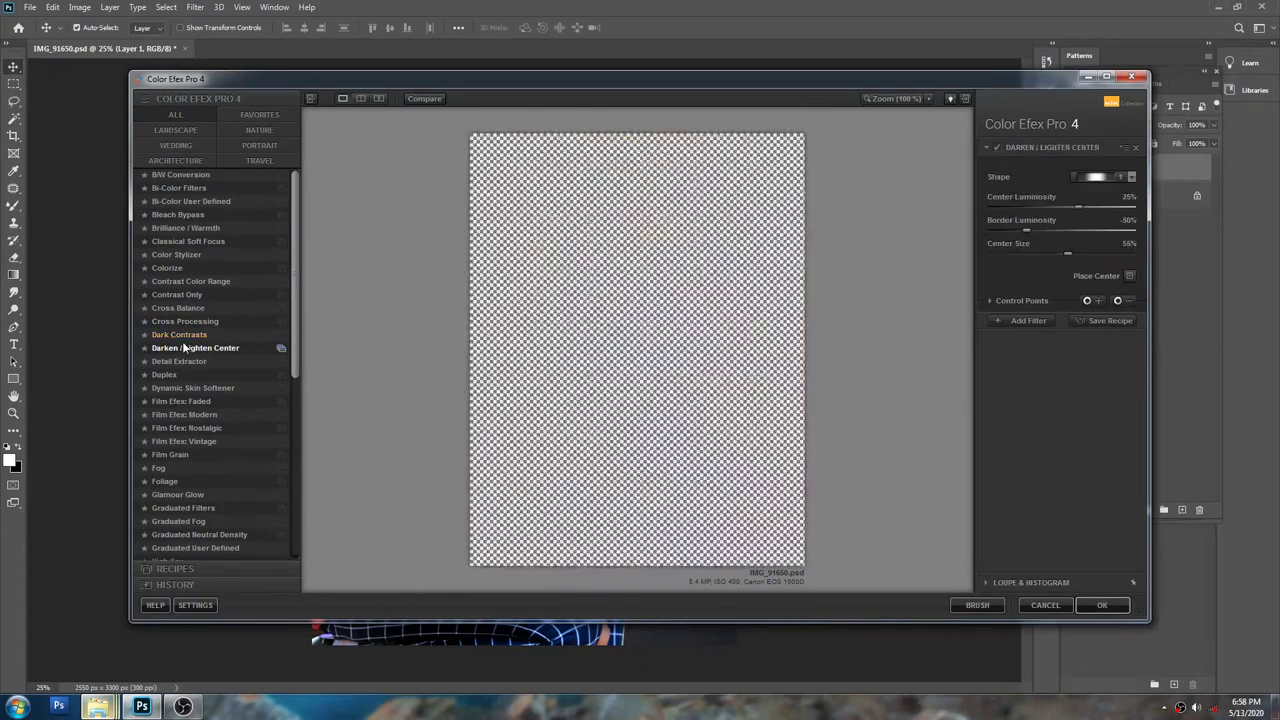
{"action": "left_click", "coordinate": [181, 361]}
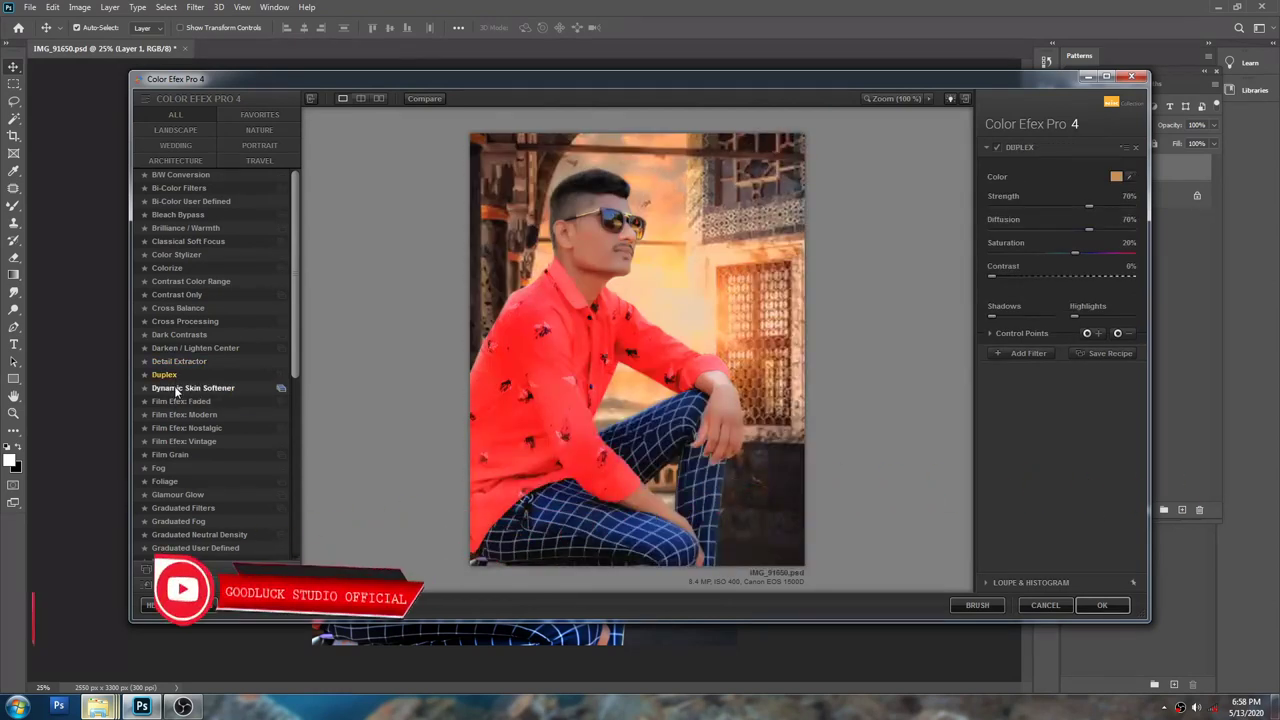
{"action": "left_click", "coordinate": [176, 388]}
{"action": "left_click", "coordinate": [176, 401]}
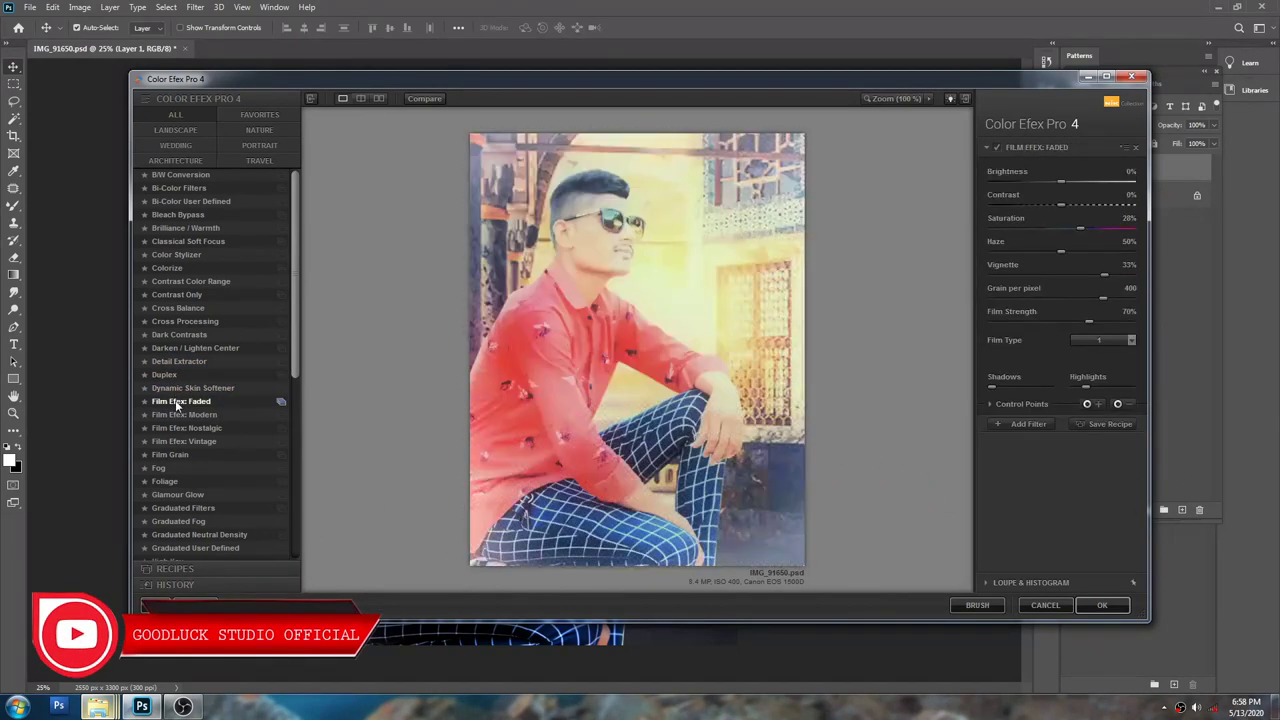
{"action": "left_click", "coordinate": [180, 414]}
{"action": "left_click", "coordinate": [183, 430]}
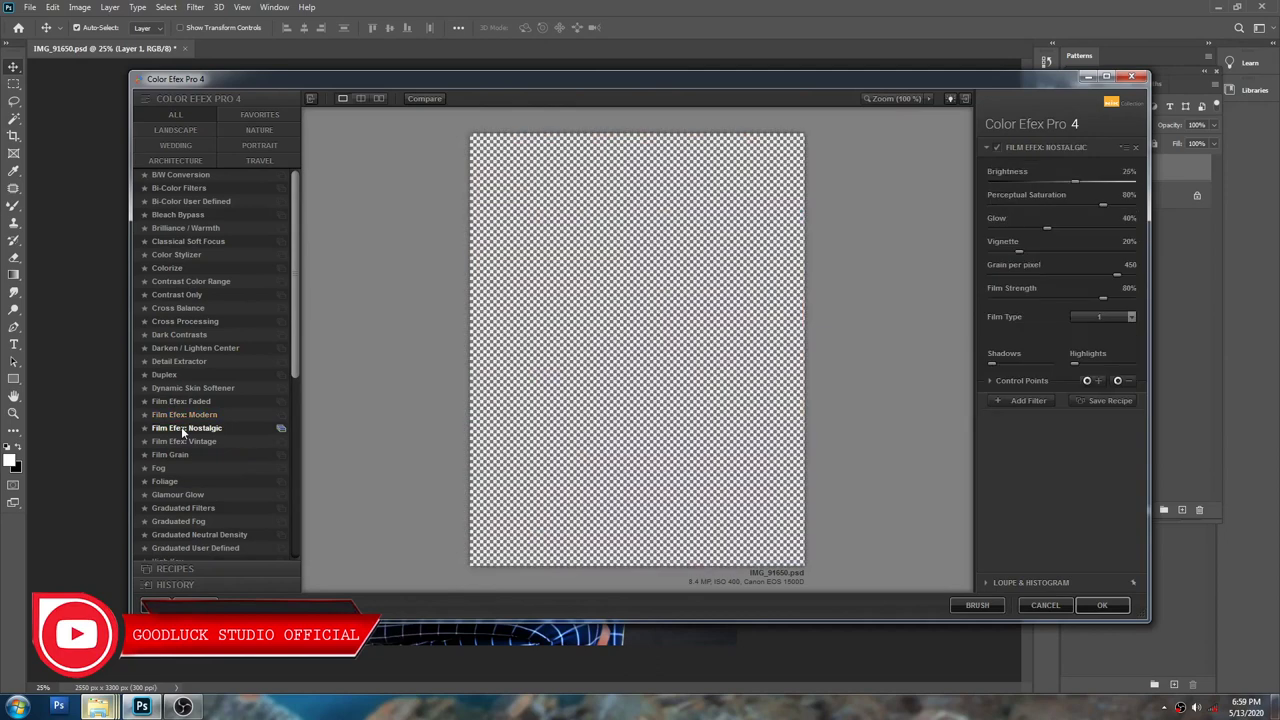
{"action": "left_click", "coordinate": [176, 443]}
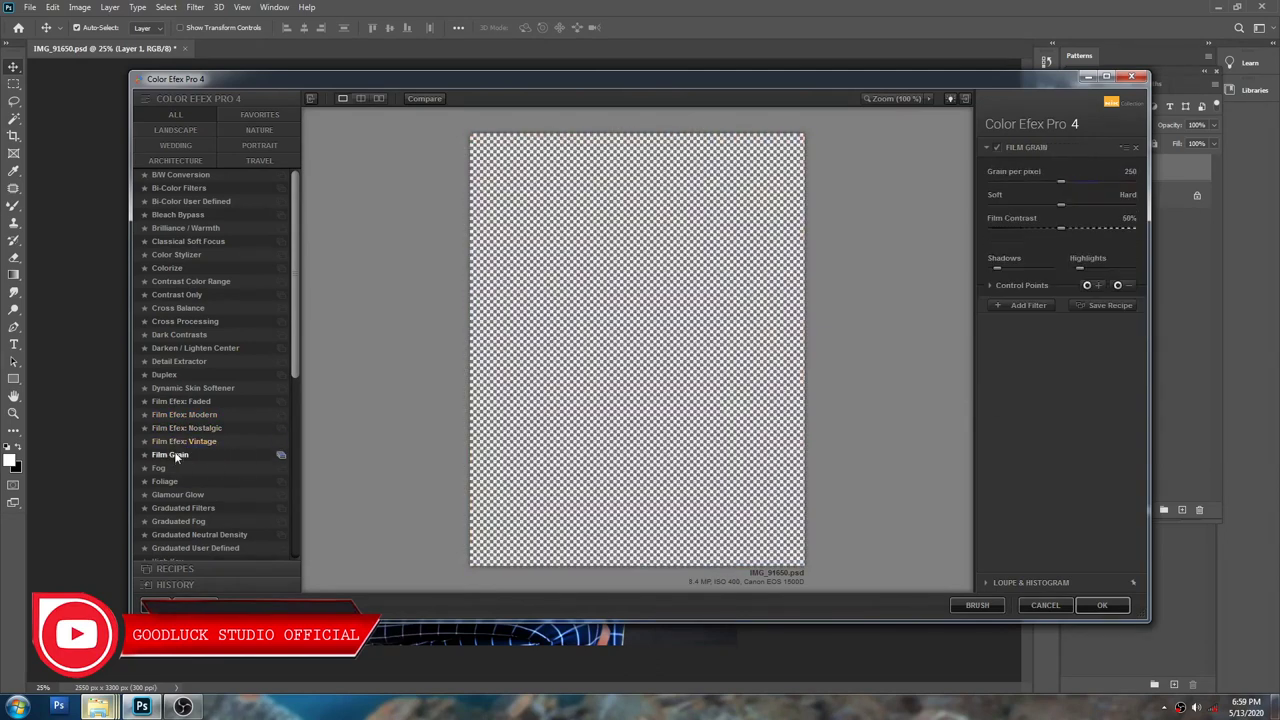
{"action": "left_click", "coordinate": [180, 295]}
{"action": "left_click", "coordinate": [182, 283]}
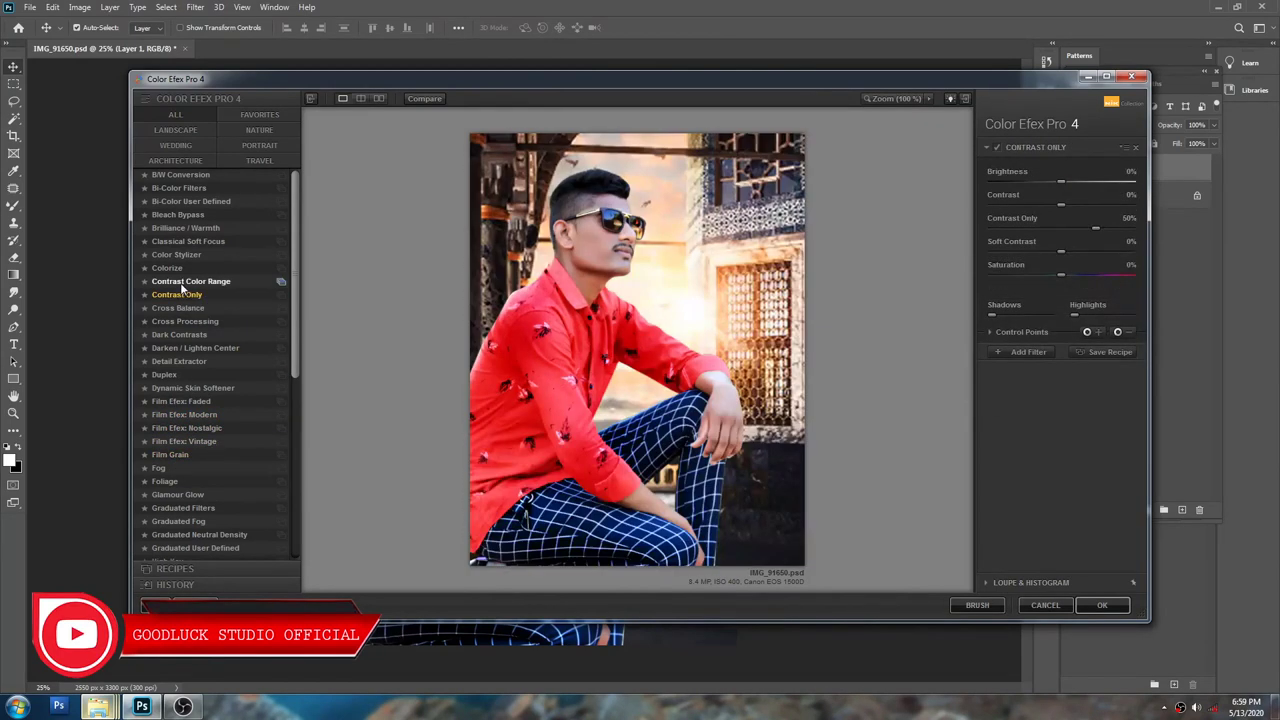
{"action": "left_click", "coordinate": [167, 268]}
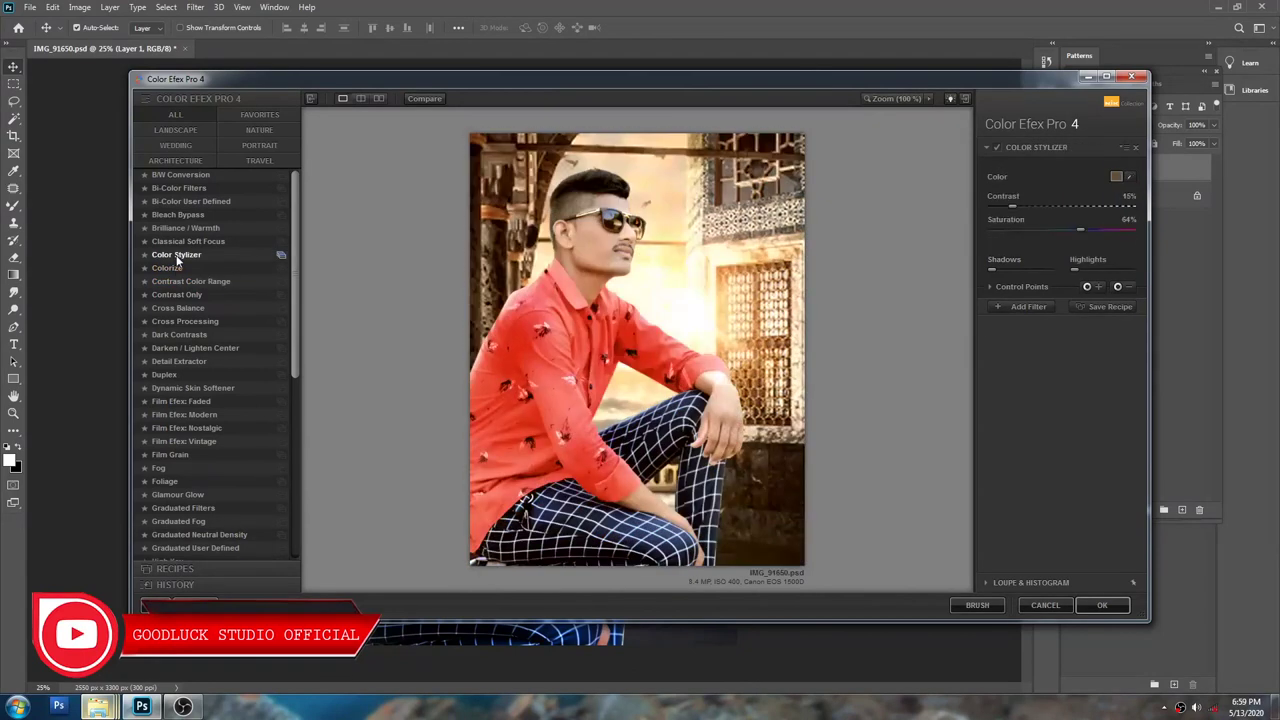
{"action": "left_click", "coordinate": [177, 242]}
{"action": "left_click", "coordinate": [178, 215]}
{"action": "left_click", "coordinate": [185, 202]}
{"action": "left_click", "coordinate": [180, 188]}
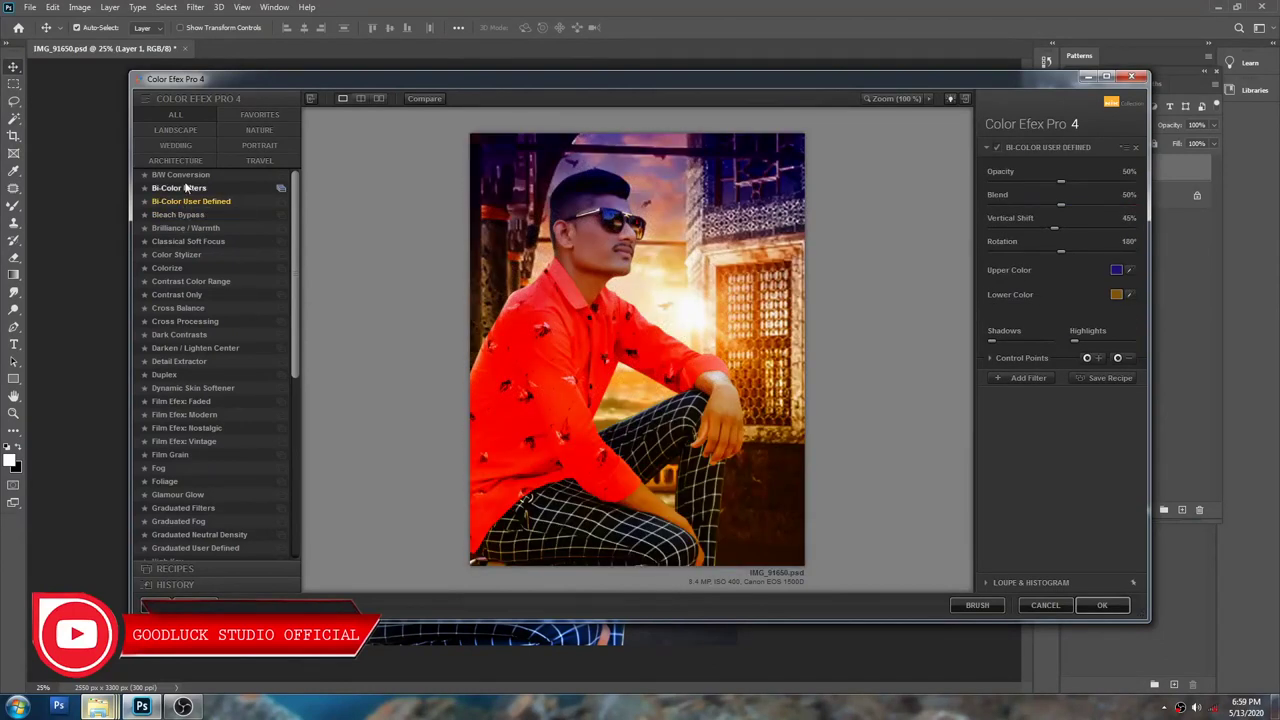
{"action": "left_click", "coordinate": [180, 176]}
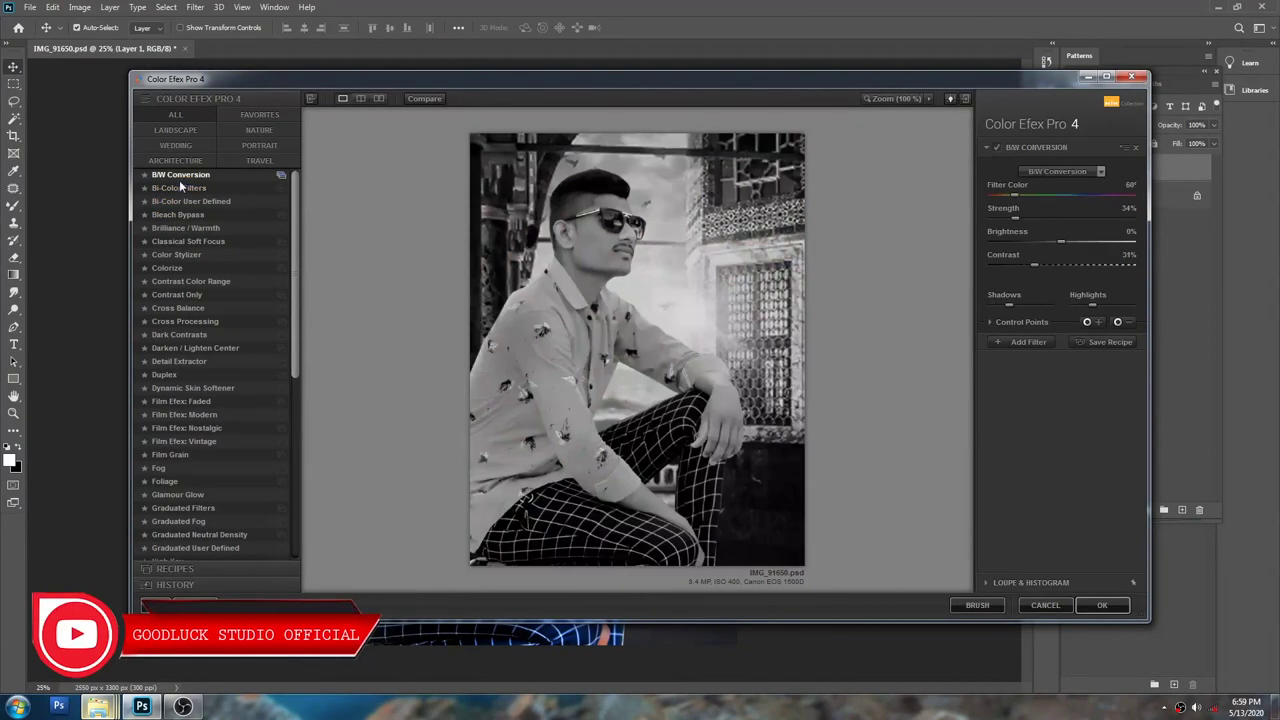
{"action": "left_click", "coordinate": [178, 203]}
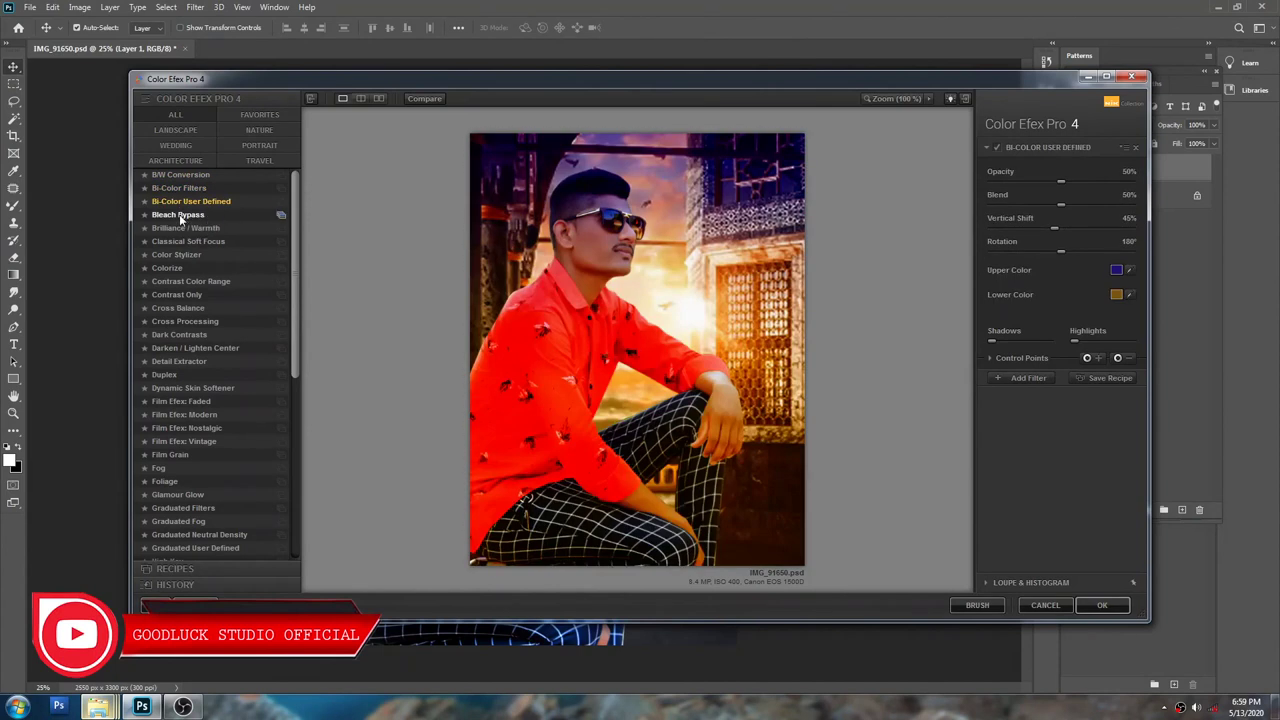
{"action": "left_click", "coordinate": [179, 214]}
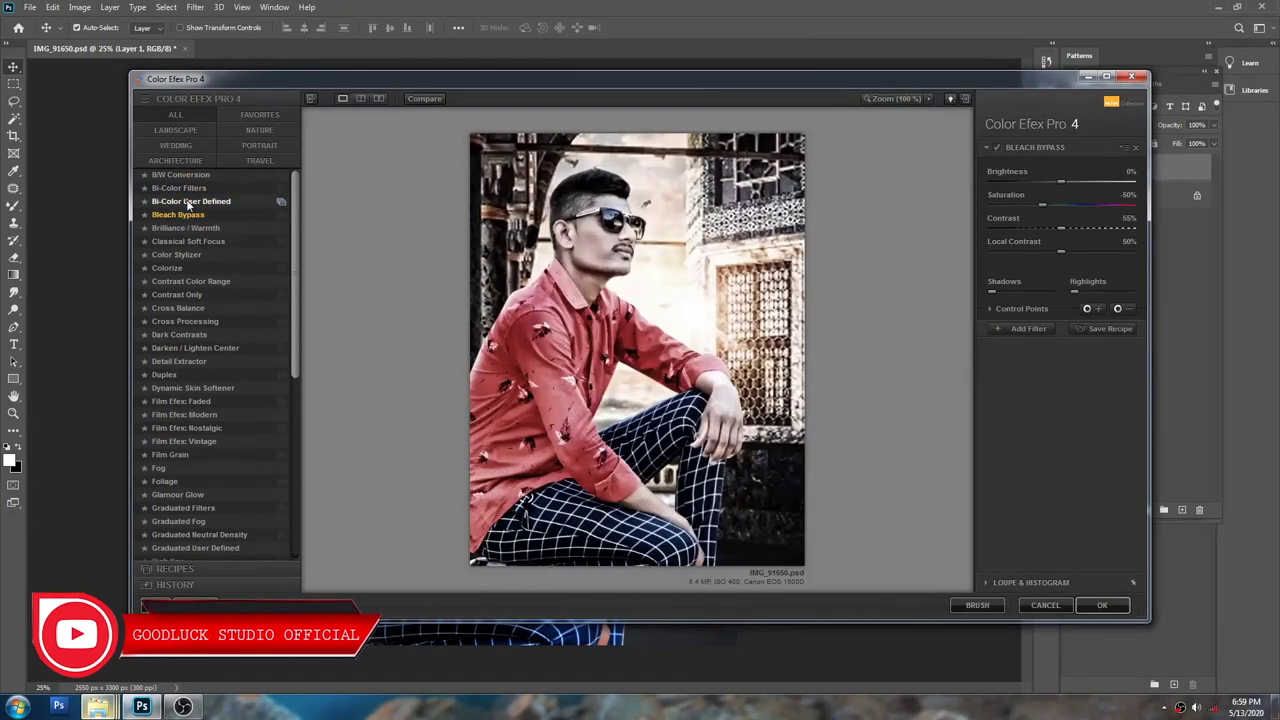
Step: Apply Brilliance / Warmth with saturation -21%, warmth 47% and perceptual saturation 16%
{"action": "left_click", "coordinate": [185, 228]}
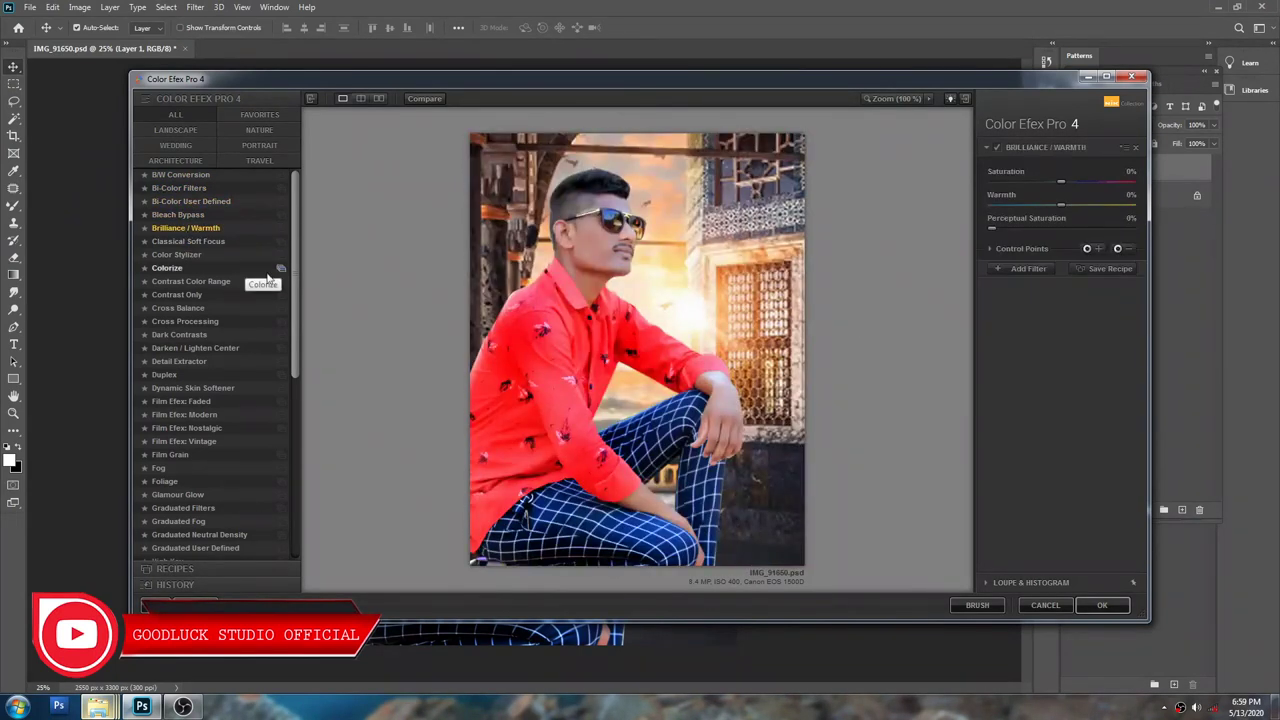
{"action": "left_click_drag", "start_coordinate": [1062, 179], "coordinate": [1076, 181]}
{"action": "left_click_drag", "start_coordinate": [1039, 204], "coordinate": [1074, 210]}
{"action": "left_click_drag", "start_coordinate": [991, 228], "coordinate": [1042, 229]}
{"action": "left_click", "coordinate": [991, 248]}
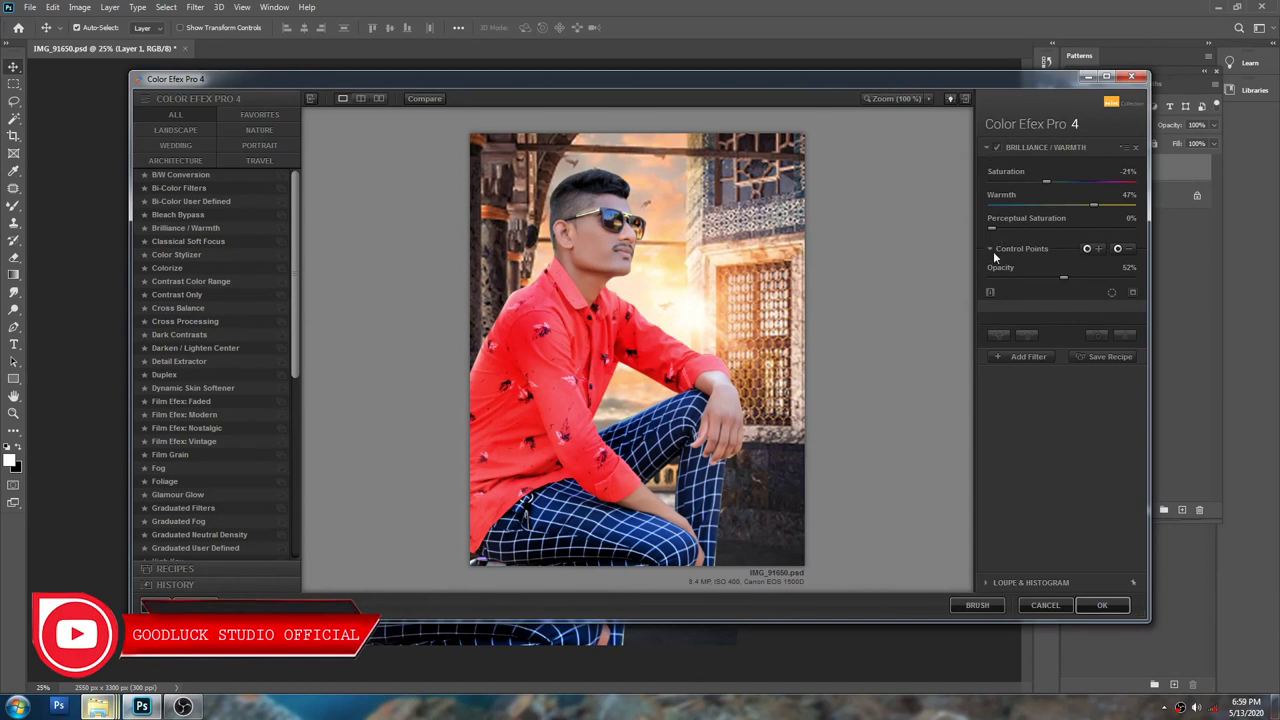
{"action": "mouse_move", "coordinate": [991, 227]}
{"action": "left_mouse_down"}
{"action": "mouse_move", "coordinate": [1032, 229]}
{"action": "mouse_move", "coordinate": [1019, 233]}
{"action": "left_mouse_up"}
{"action": "left_click", "coordinate": [1098, 605]}
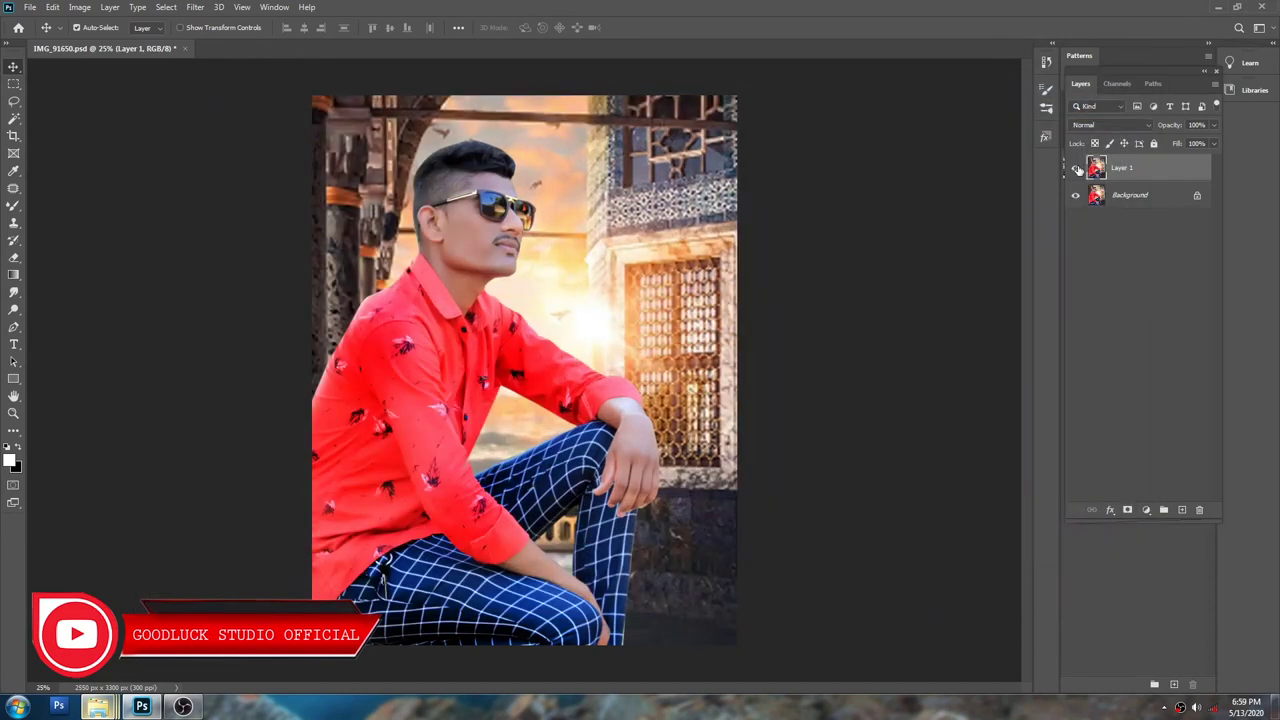
Step: Merge Layer 1 into the Background and launch Color Efex Pro 4 on it
{"action": "key", "text": "ctrl+e"}
{"action": "left_click", "coordinate": [194, 7]}
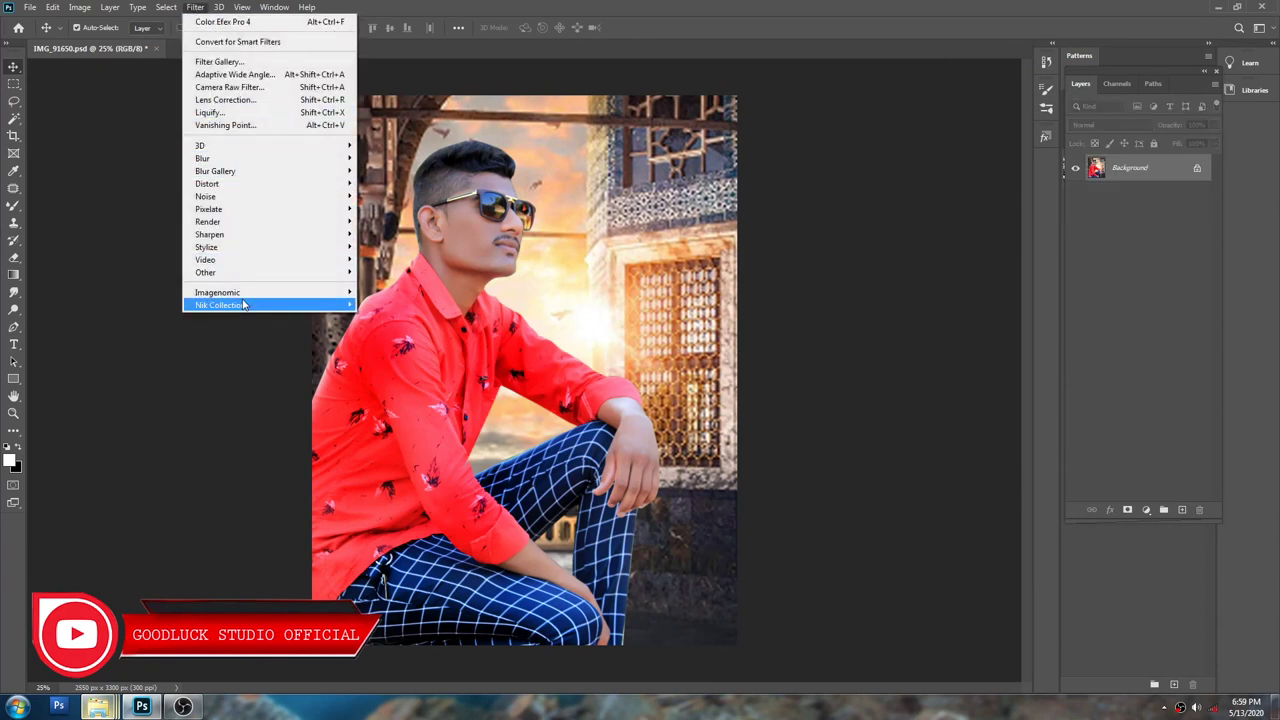
{"action": "mouse_move", "coordinate": [220, 305]}
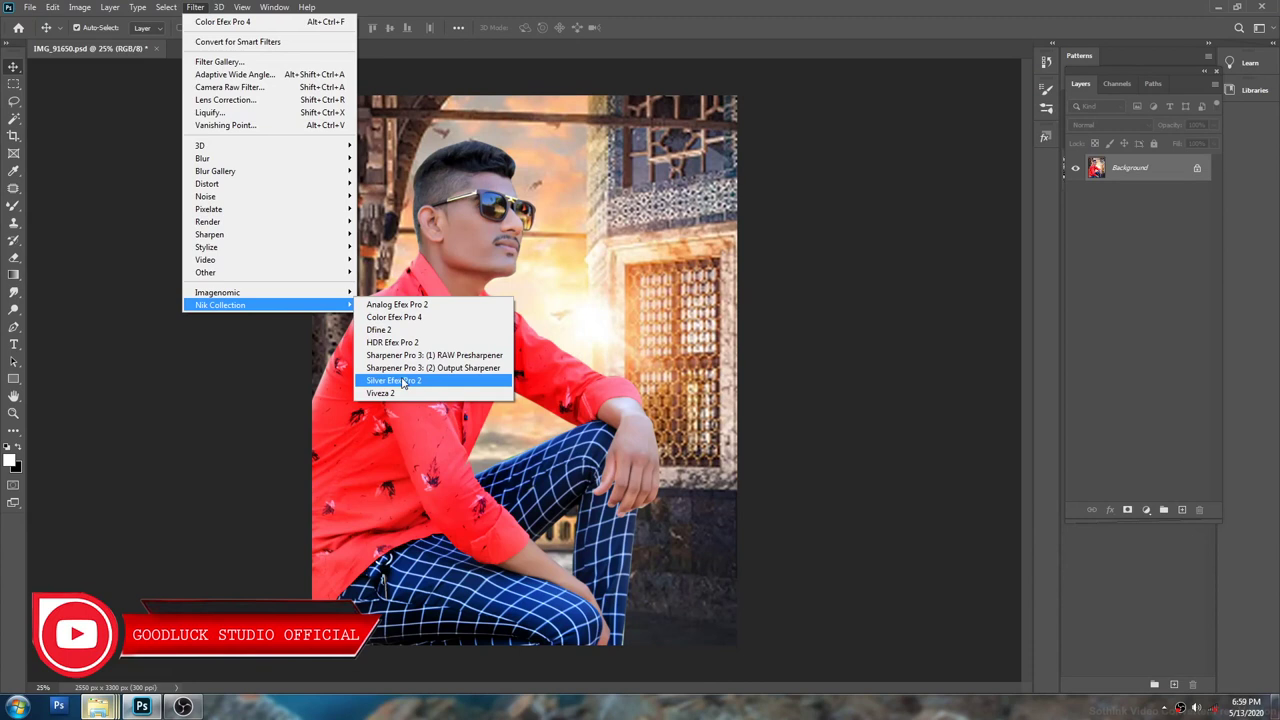
{"action": "left_click", "coordinate": [395, 317]}
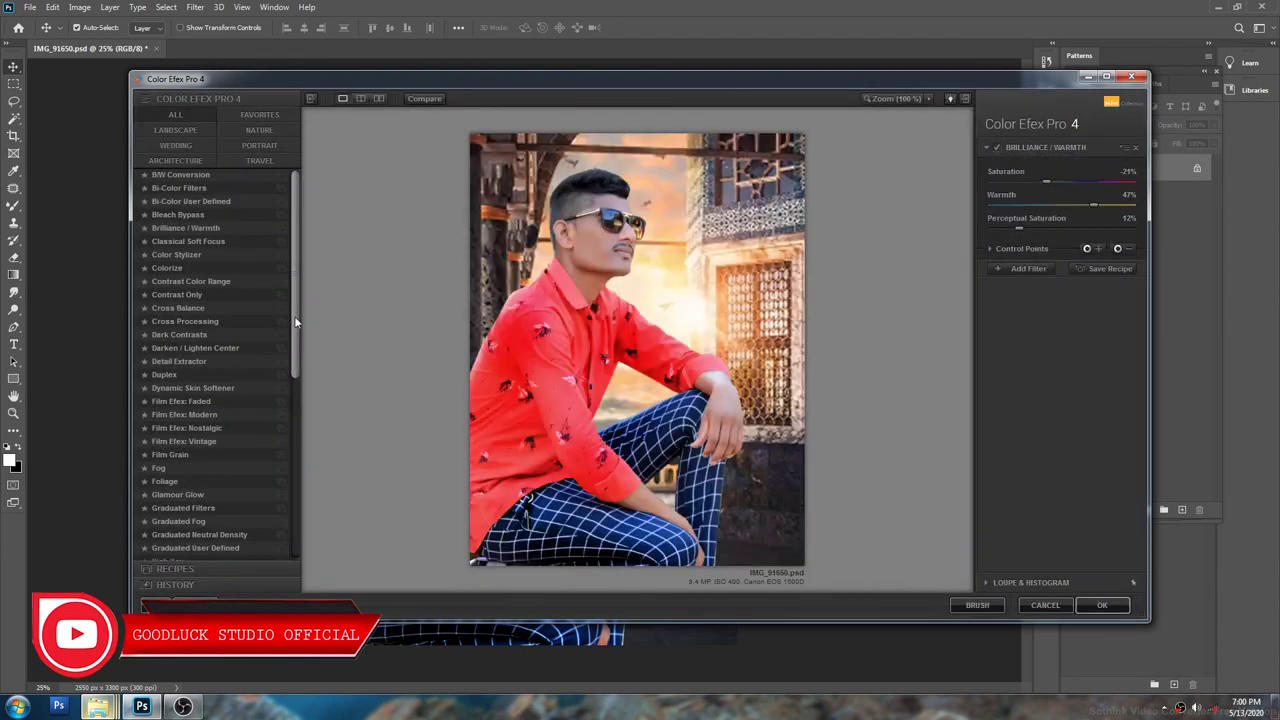
Step: Set Color Stylizer to 11% contrast and 75% saturation, with lifted shadows and 89% opacity
{"action": "left_click", "coordinate": [177, 255]}
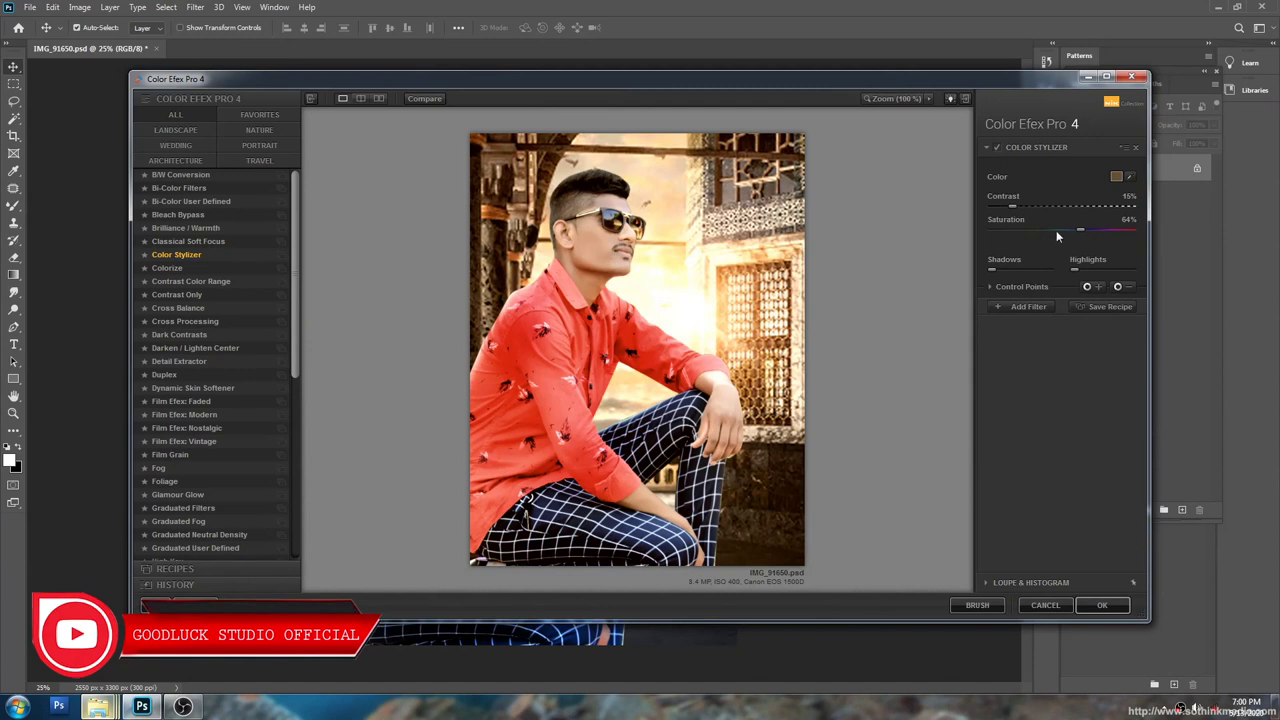
{"action": "left_click_drag", "start_coordinate": [1080, 230], "coordinate": [1090, 231]}
{"action": "mouse_move", "coordinate": [1112, 234]}
{"action": "left_mouse_down"}
{"action": "mouse_move", "coordinate": [1133, 233]}
{"action": "mouse_move", "coordinate": [1121, 233]}
{"action": "left_mouse_up"}
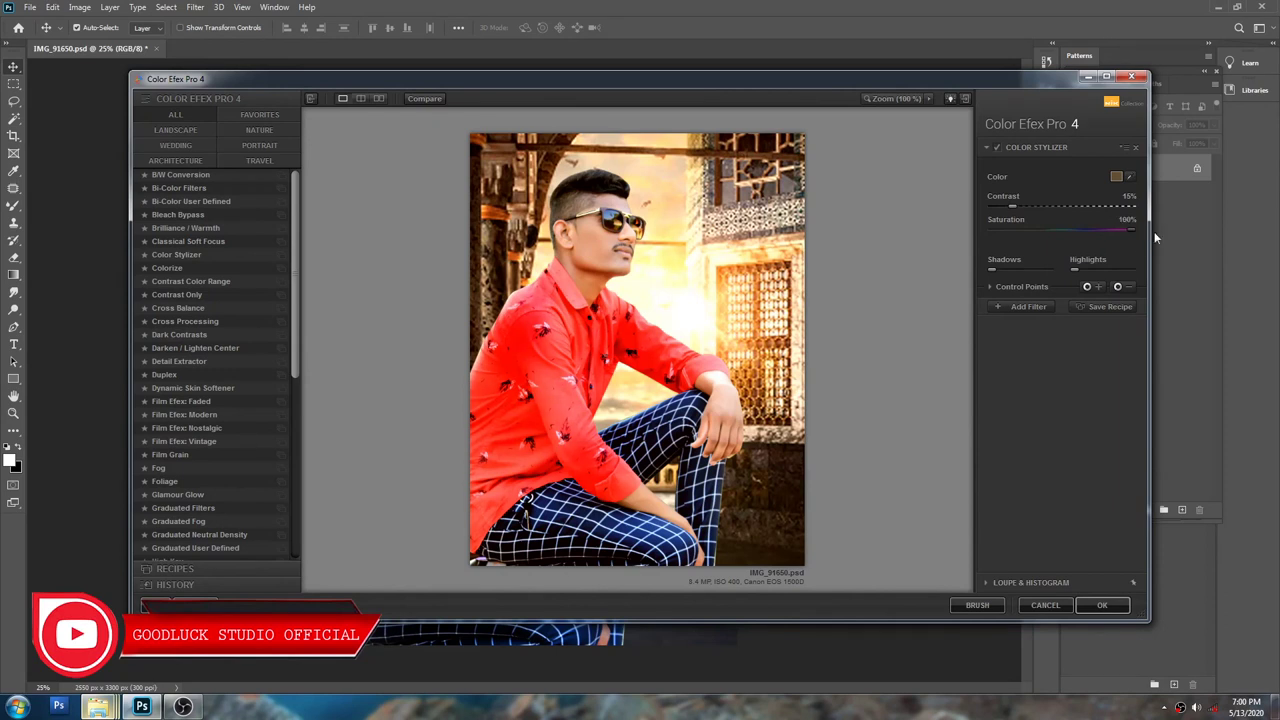
{"action": "mouse_move", "coordinate": [1090, 240]}
{"action": "left_mouse_down"}
{"action": "mouse_move", "coordinate": [1102, 235]}
{"action": "mouse_move", "coordinate": [1062, 206]}
{"action": "mouse_move", "coordinate": [1014, 207]}
{"action": "left_mouse_up"}
{"action": "left_click", "coordinate": [1047, 207]}
{"action": "mouse_move", "coordinate": [1047, 207]}
{"action": "left_mouse_down"}
{"action": "mouse_move", "coordinate": [1074, 207]}
{"action": "mouse_move", "coordinate": [1007, 206]}
{"action": "left_mouse_up"}
{"action": "left_click_drag", "start_coordinate": [1133, 233], "coordinate": [1084, 233]}
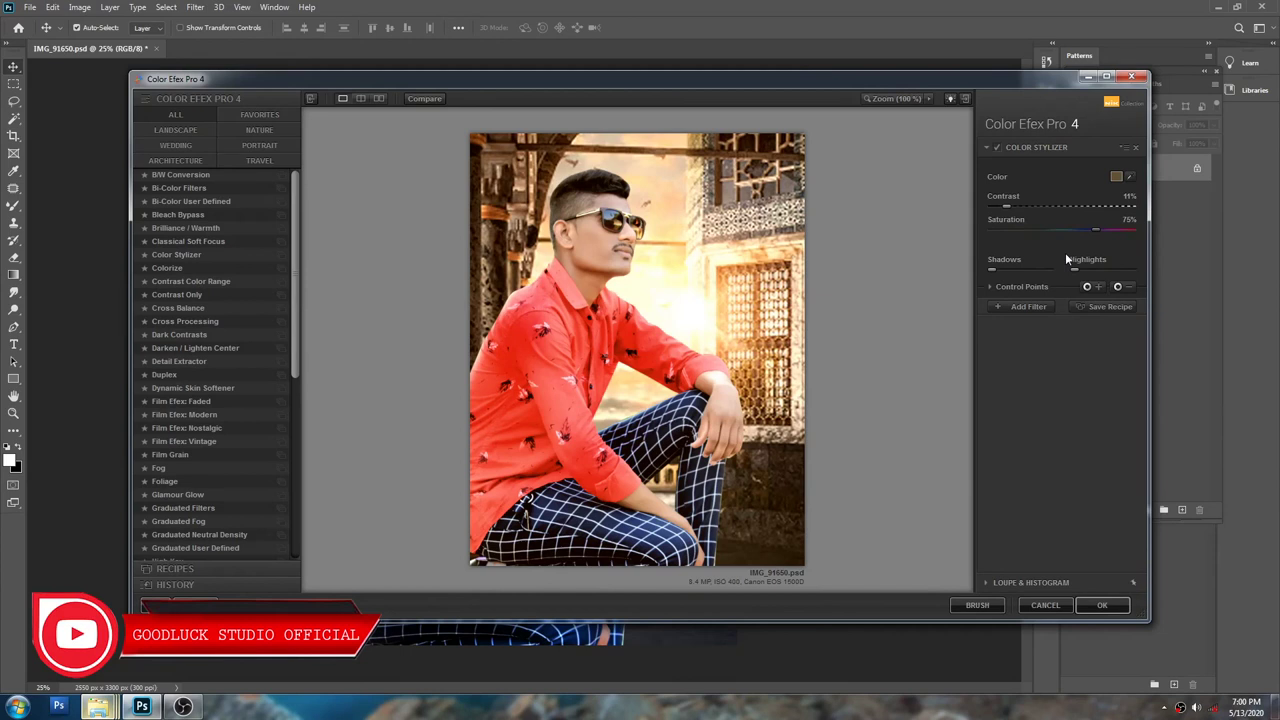
{"action": "mouse_move", "coordinate": [1078, 269]}
{"action": "mouse_move", "coordinate": [997, 269]}
{"action": "left_mouse_down"}
{"action": "mouse_move", "coordinate": [1029, 273]}
{"action": "mouse_move", "coordinate": [986, 269]}
{"action": "left_mouse_up"}
{"action": "left_click", "coordinate": [990, 287]}
{"action": "left_click_drag", "start_coordinate": [1031, 316], "coordinate": [1116, 314]}
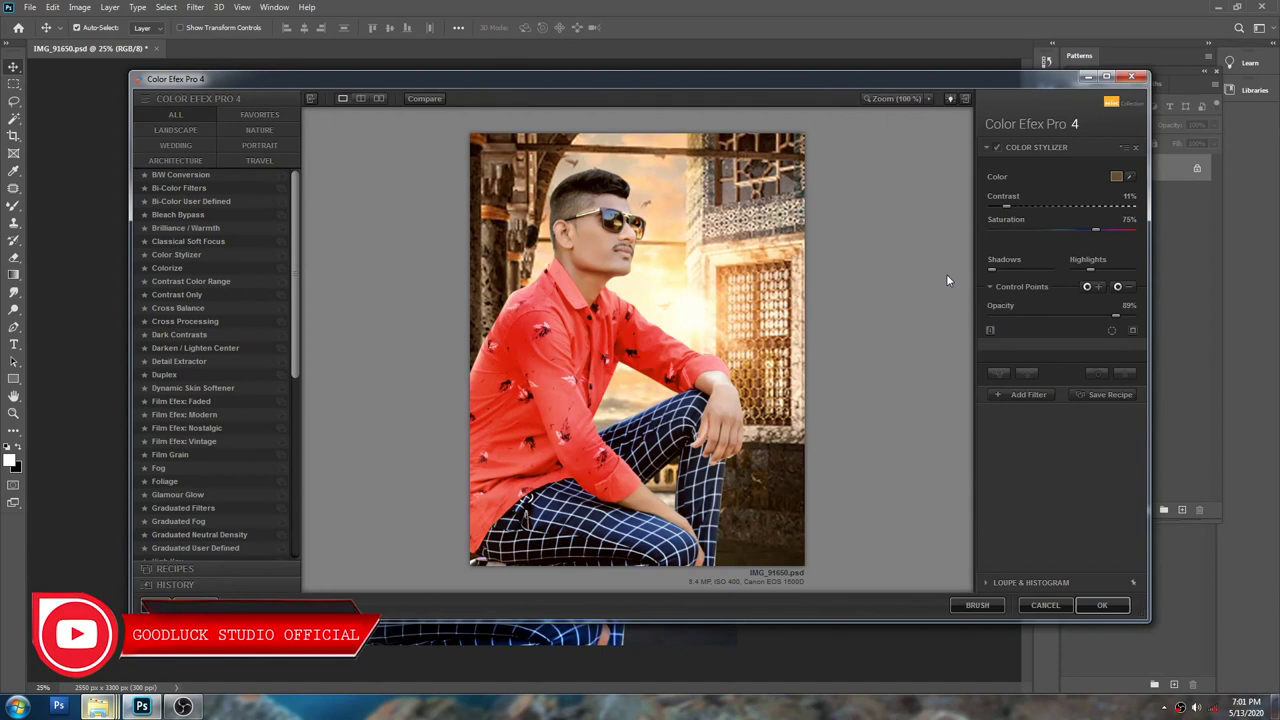
Step: Apply the Color Stylizer grade, zoom around the canvas, and duplicate Background as Layer 1
{"action": "left_click", "coordinate": [1110, 605]}
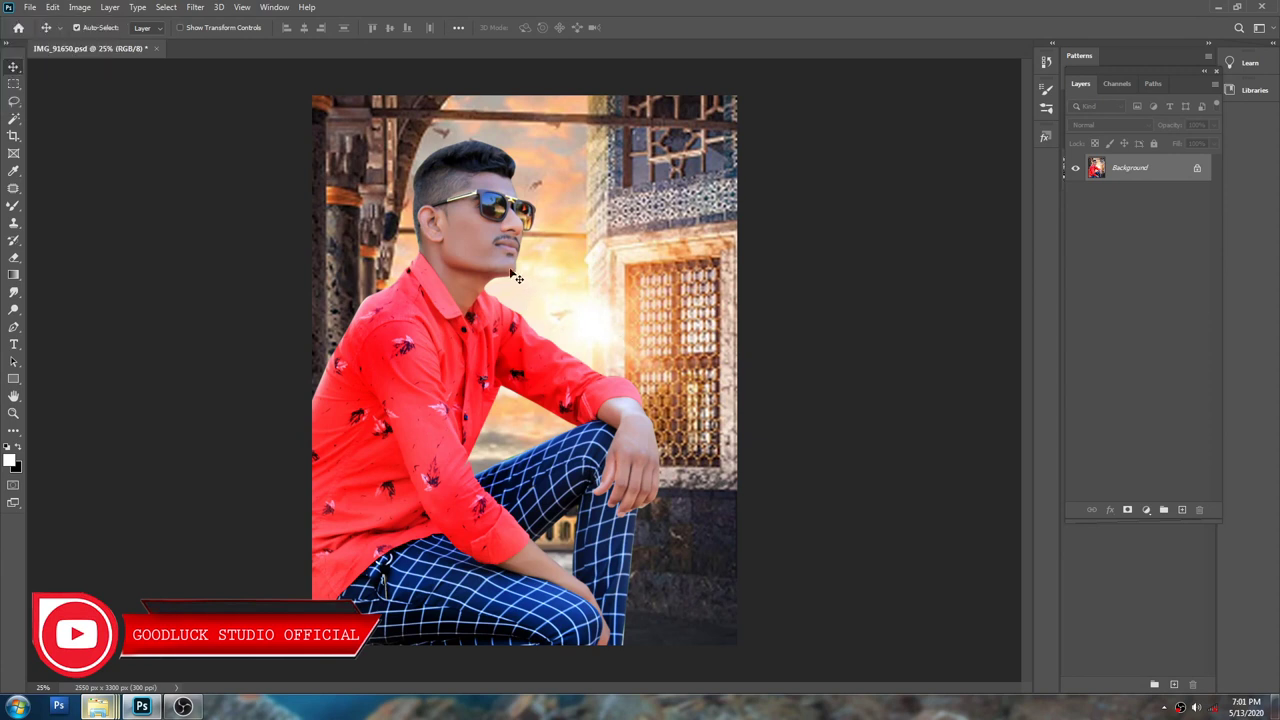
{"action": "scroll", "coordinate": [514, 273], "scroll_direction": "up", "scroll_amount": 2}
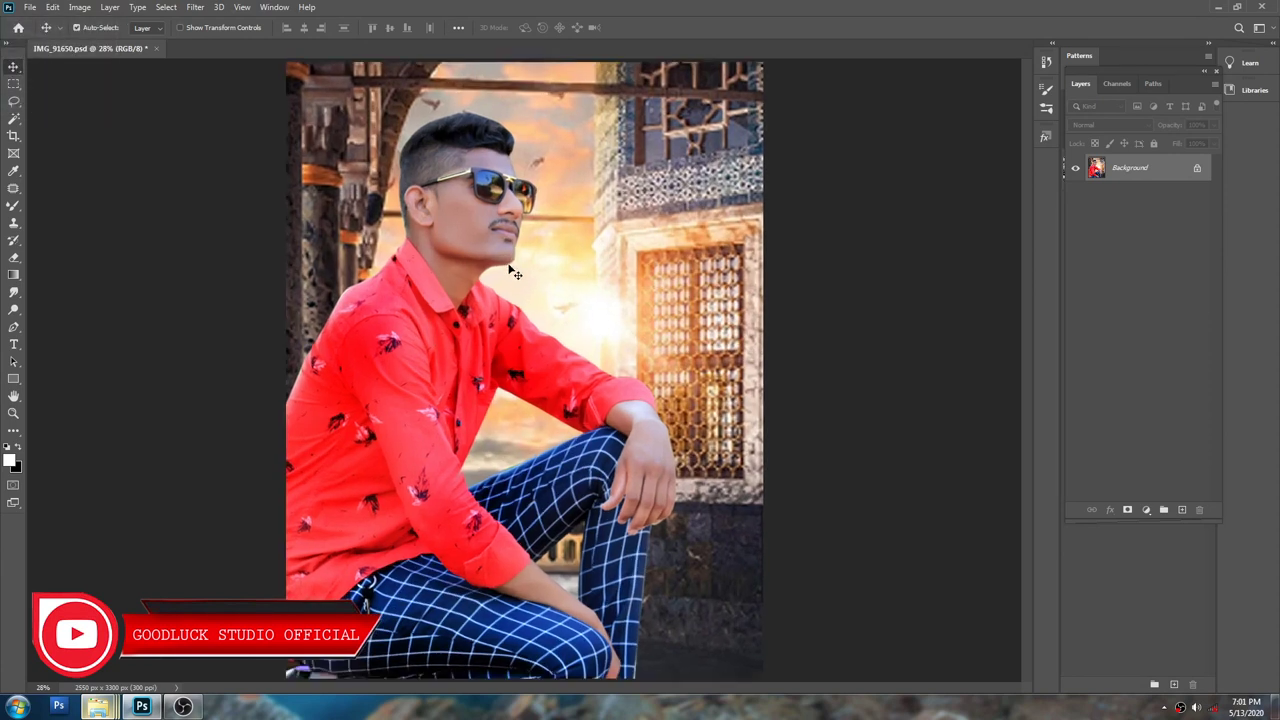
{"action": "scroll", "coordinate": [522, 270], "scroll_direction": "down", "scroll_amount": 2}
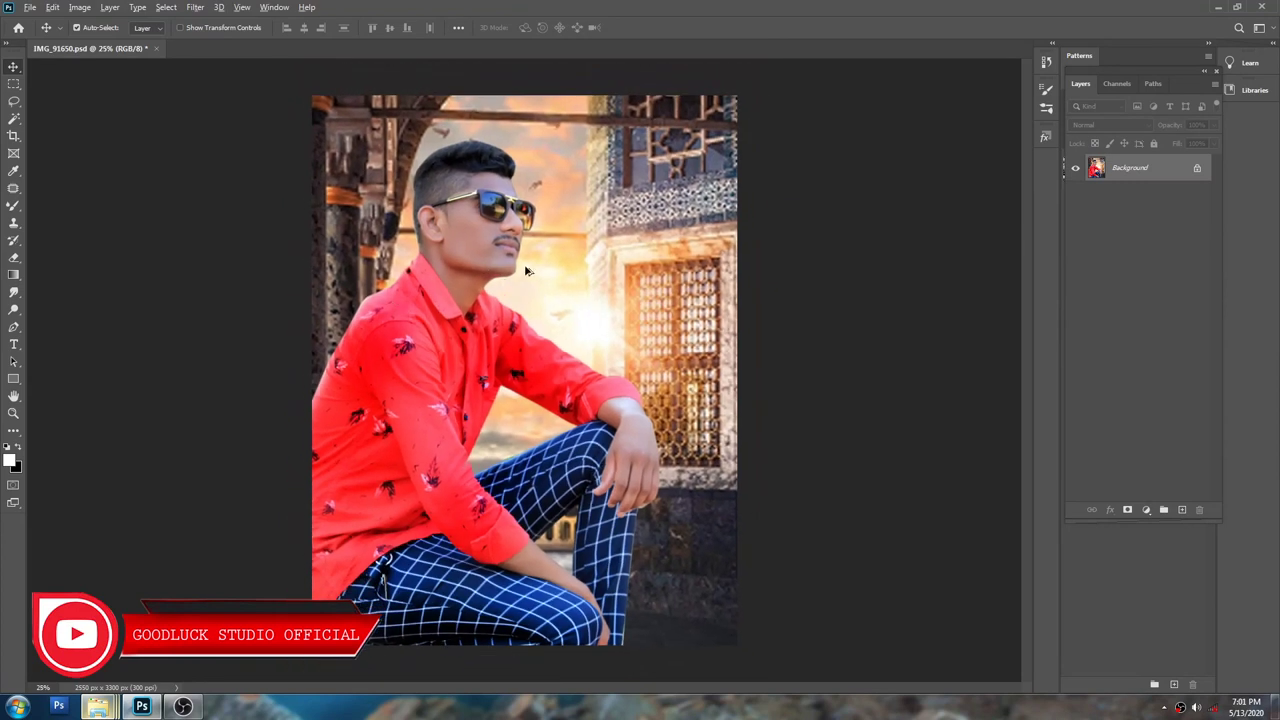
{"action": "scroll", "coordinate": [527, 270], "scroll_direction": "down", "scroll_amount": 2}
{"action": "scroll", "coordinate": [531, 275], "scroll_direction": "up", "scroll_amount": 3}
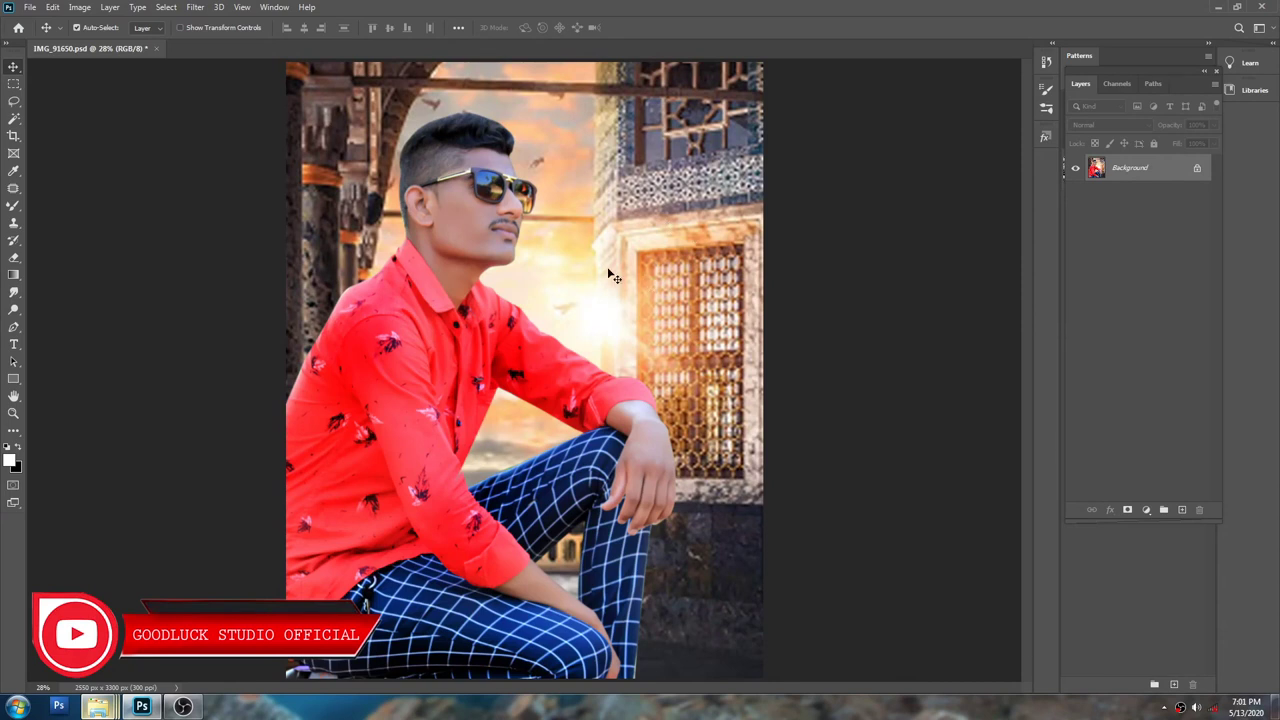
{"action": "key", "text": "ctrl"}
{"action": "key", "text": "ctrl+j"}
Step: In Camera Raw, set Texture +98, Clarity +89, Vibrance +47 and Saturation +8
{"action": "left_click", "coordinate": [196, 7]}
{"action": "left_click", "coordinate": [252, 92]}
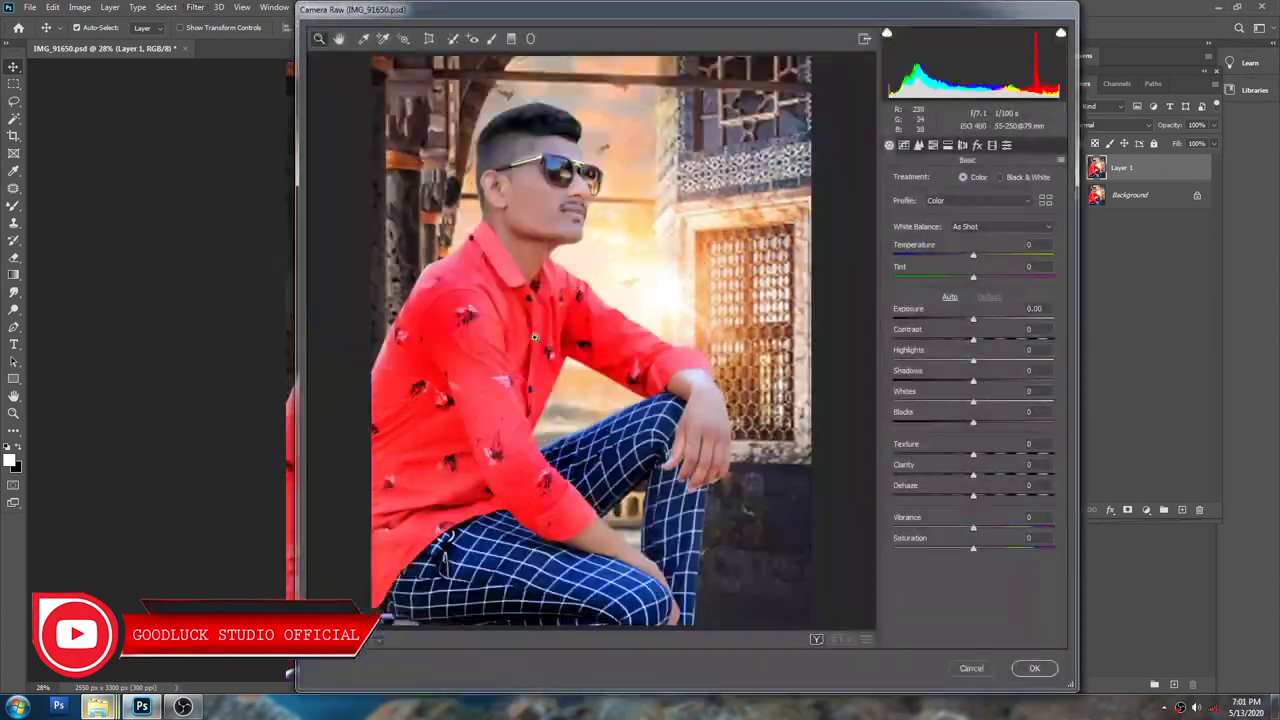
{"action": "left_click", "coordinate": [1003, 457]}
{"action": "mouse_move", "coordinate": [1003, 457]}
{"action": "left_mouse_down"}
{"action": "mouse_move", "coordinate": [1046, 457]}
{"action": "mouse_move", "coordinate": [1036, 475]}
{"action": "left_mouse_up"}
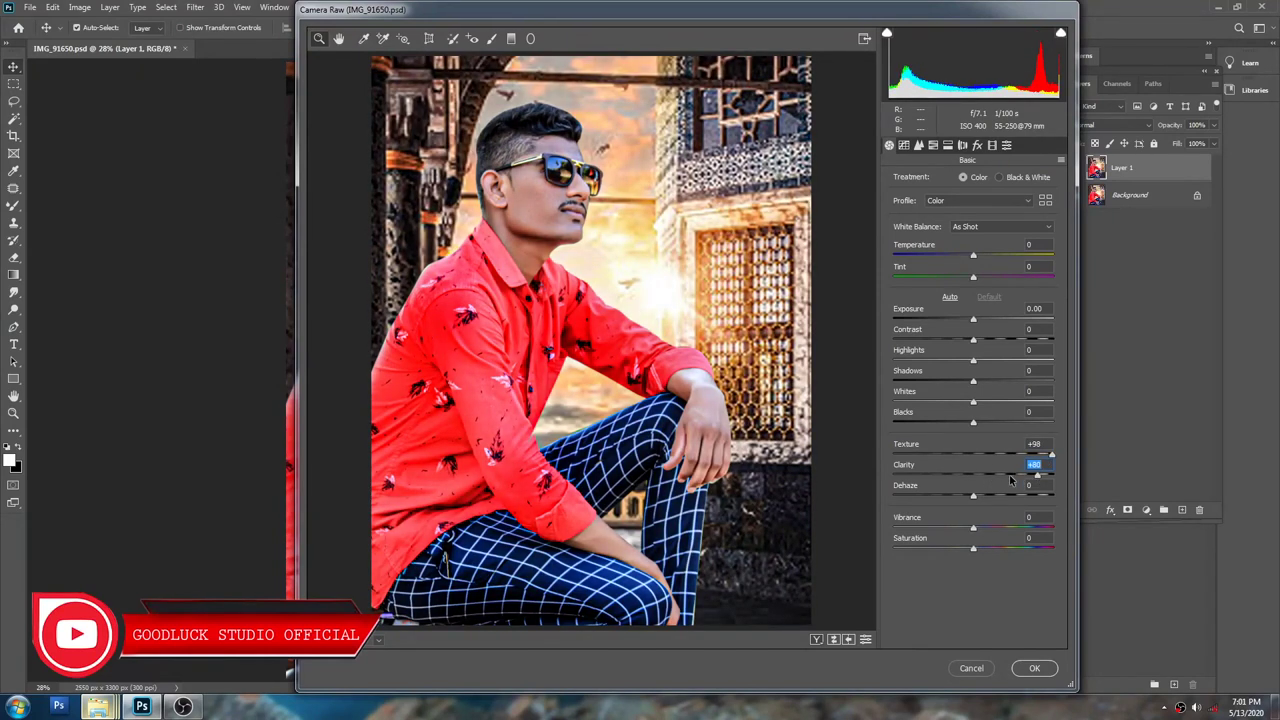
{"action": "left_click", "coordinate": [1031, 480]}
{"action": "left_click", "coordinate": [1045, 476]}
{"action": "left_click_drag", "start_coordinate": [973, 527], "coordinate": [964, 528]}
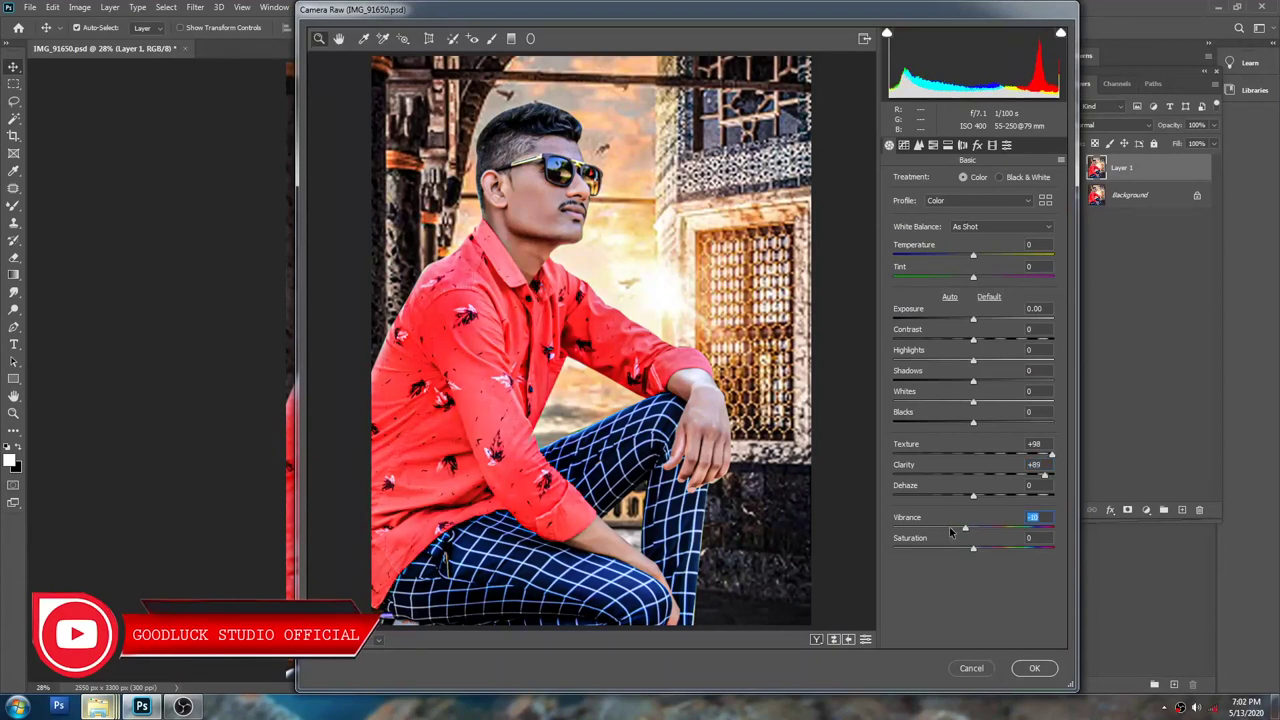
{"action": "left_click", "coordinate": [996, 530]}
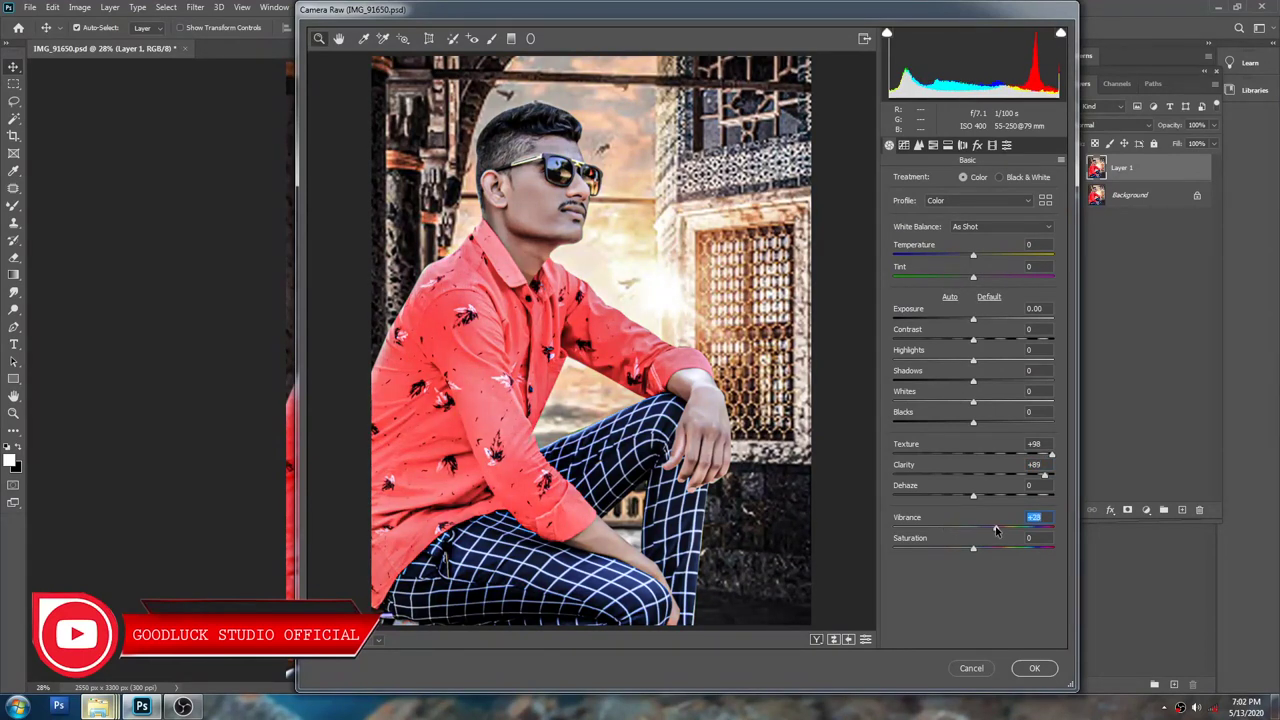
{"action": "left_click", "coordinate": [1012, 527]}
{"action": "left_click_drag", "start_coordinate": [1001, 548], "coordinate": [976, 553]}
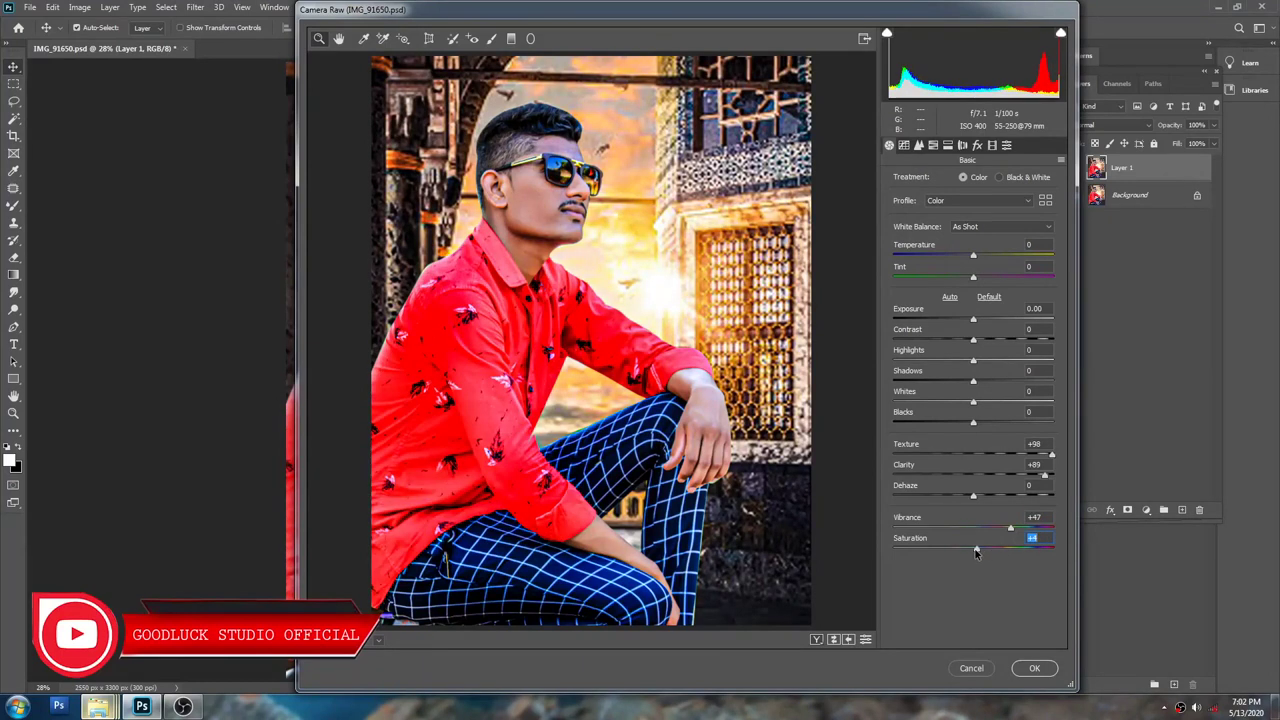
{"action": "left_click", "coordinate": [980, 549]}
Step: Set Blacks +16 and Shadows +23, raise Contrast and Exposure to 0, reset Tint, adjust Temperature
{"action": "mouse_move", "coordinate": [960, 423]}
{"action": "left_mouse_down"}
{"action": "mouse_move", "coordinate": [920, 424]}
{"action": "mouse_move", "coordinate": [985, 424]}
{"action": "left_mouse_up"}
{"action": "left_click", "coordinate": [958, 402]}
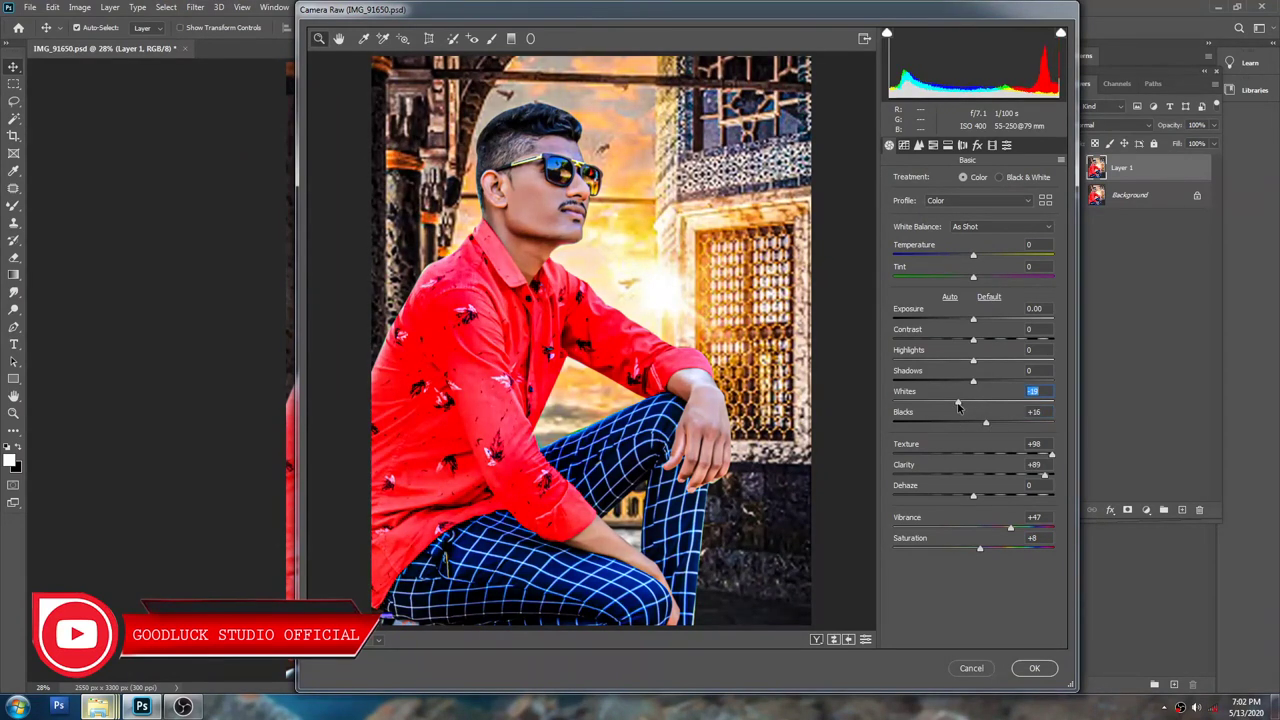
{"action": "left_click_drag", "start_coordinate": [962, 382], "coordinate": [992, 385]}
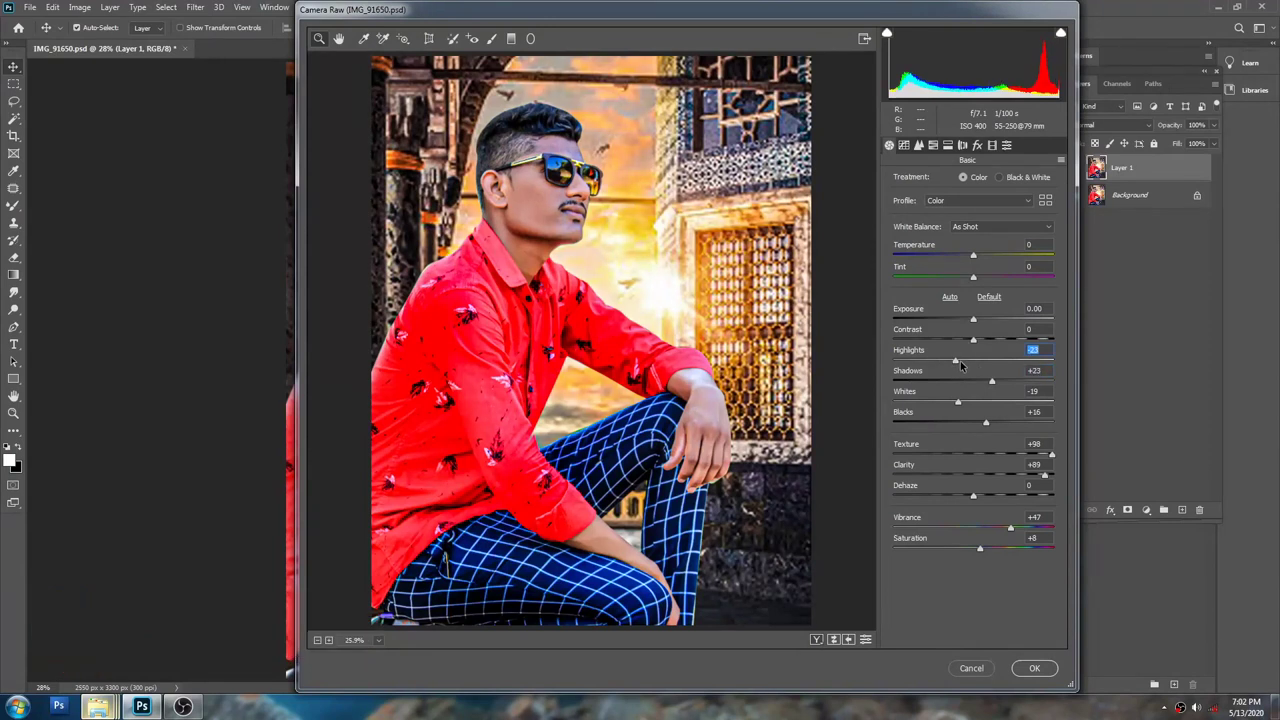
{"action": "mouse_move", "coordinate": [961, 344]}
{"action": "left_mouse_down"}
{"action": "mouse_move", "coordinate": [1010, 347]}
{"action": "mouse_move", "coordinate": [948, 318]}
{"action": "left_mouse_up"}
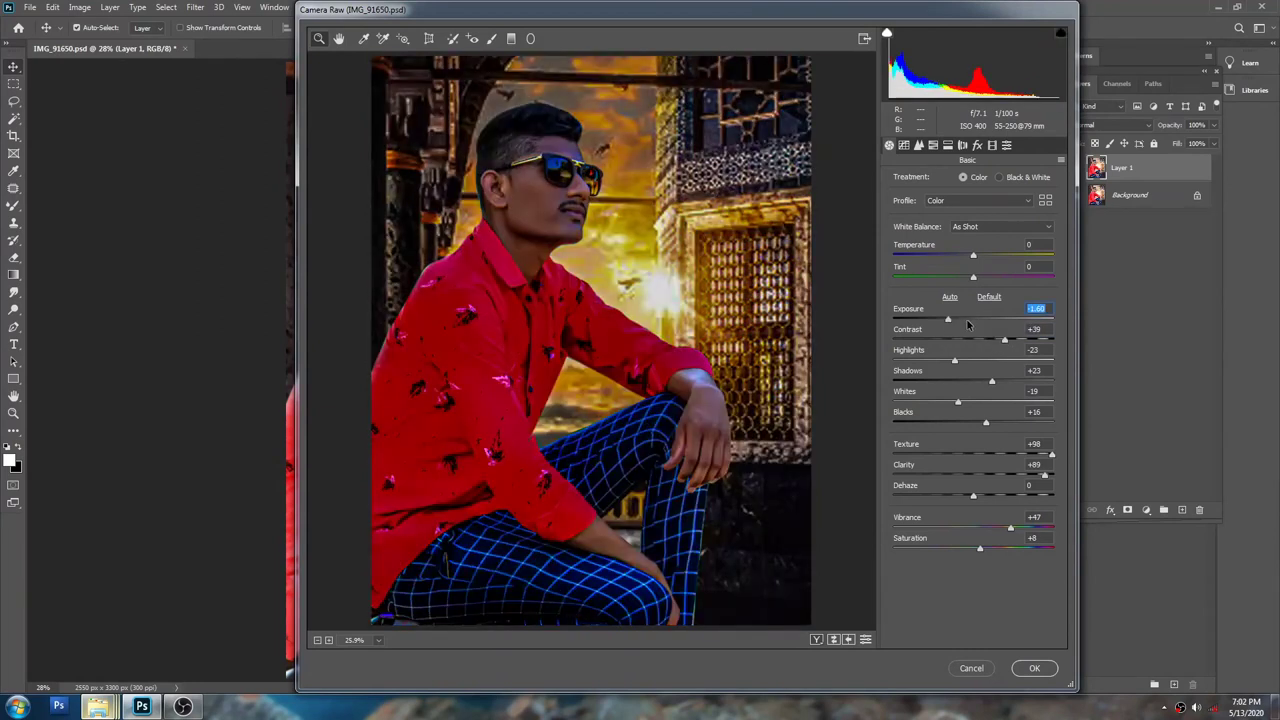
{"action": "left_click", "coordinate": [987, 320]}
{"action": "type", "text": "0"}
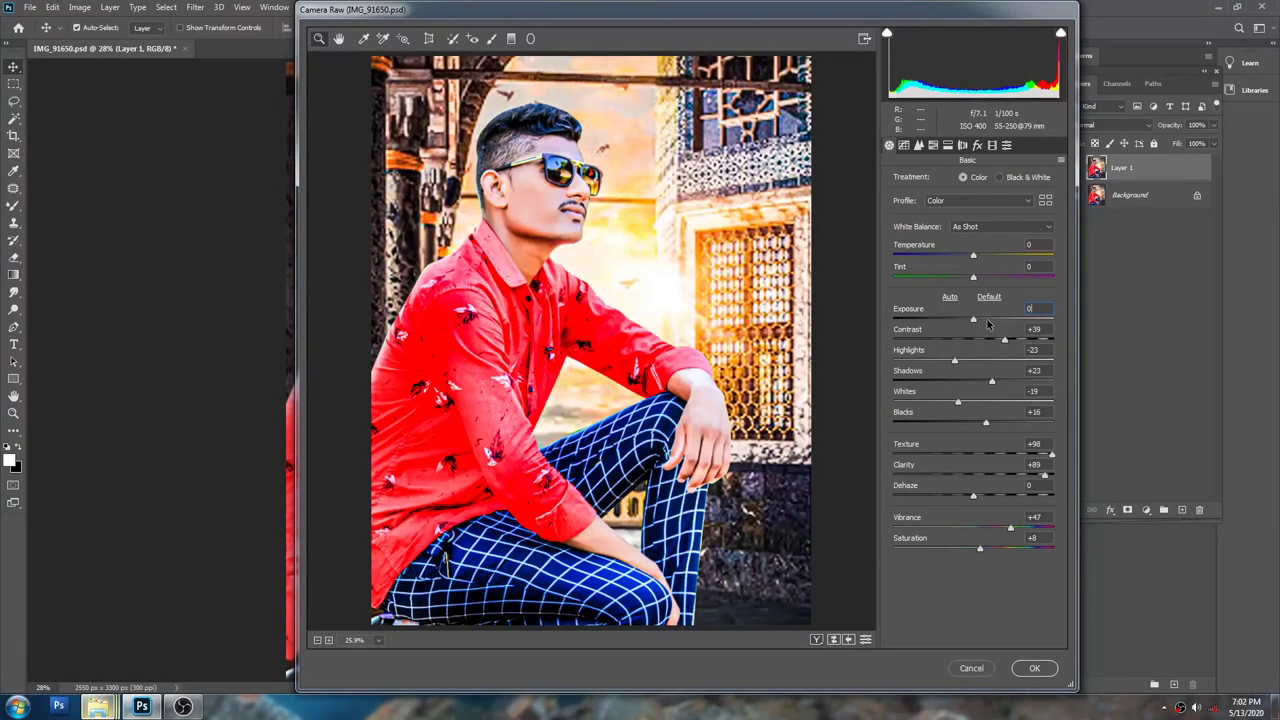
{"action": "left_click", "coordinate": [968, 279]}
{"action": "double_click", "coordinate": [981, 279]}
{"action": "left_click", "coordinate": [981, 256]}
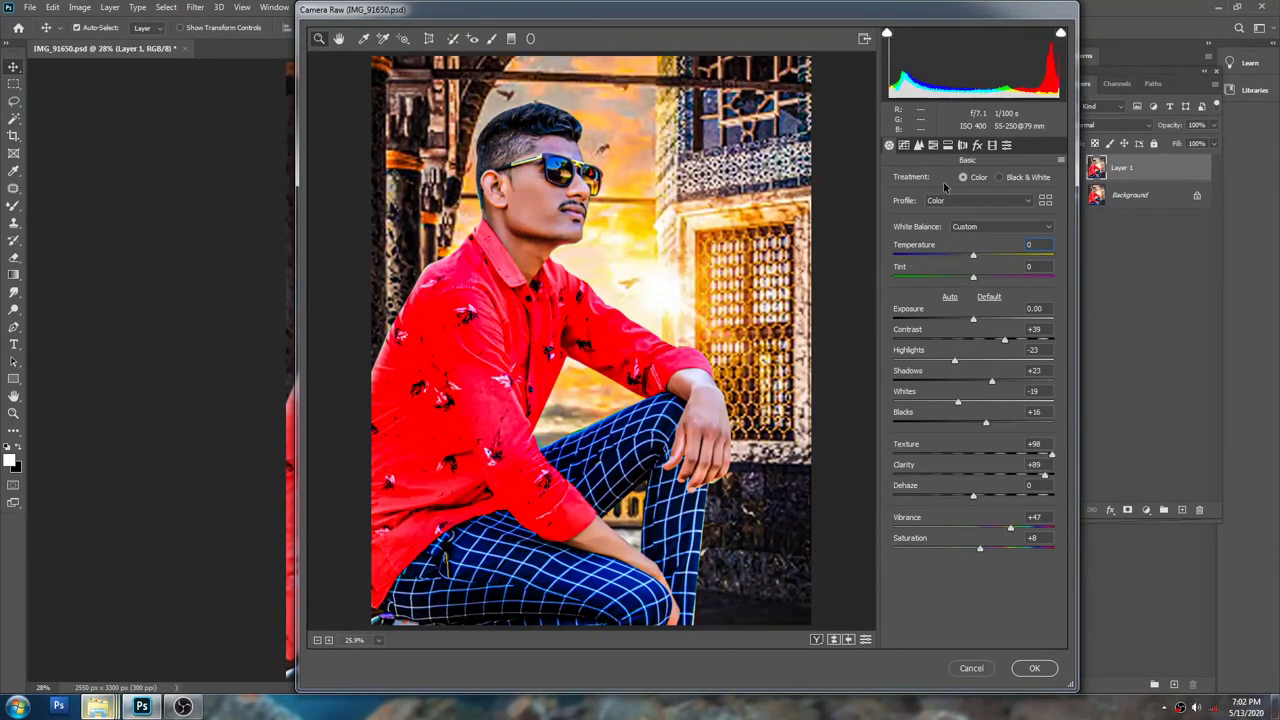
Step: Look through Camera Raw's Split Toning, Effects, Lens Corrections and Calibration panels
{"action": "left_click", "coordinate": [948, 145]}
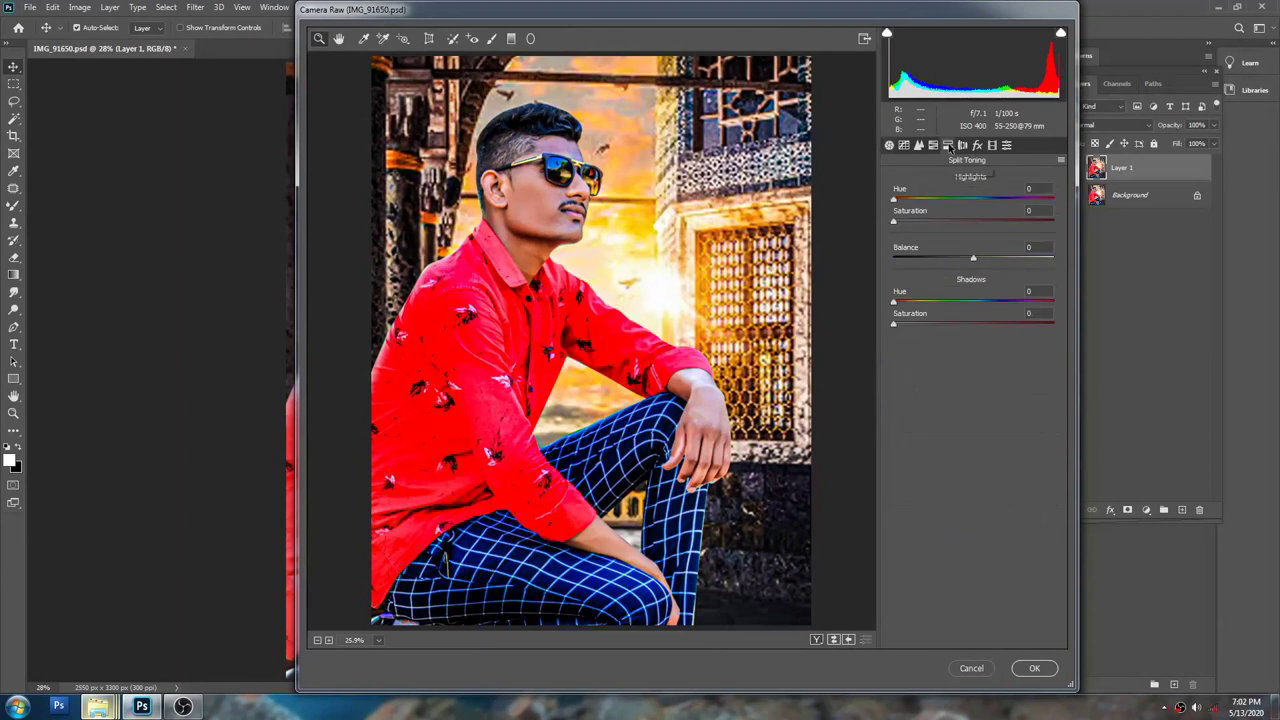
{"action": "left_click", "coordinate": [962, 145]}
{"action": "left_click", "coordinate": [977, 146]}
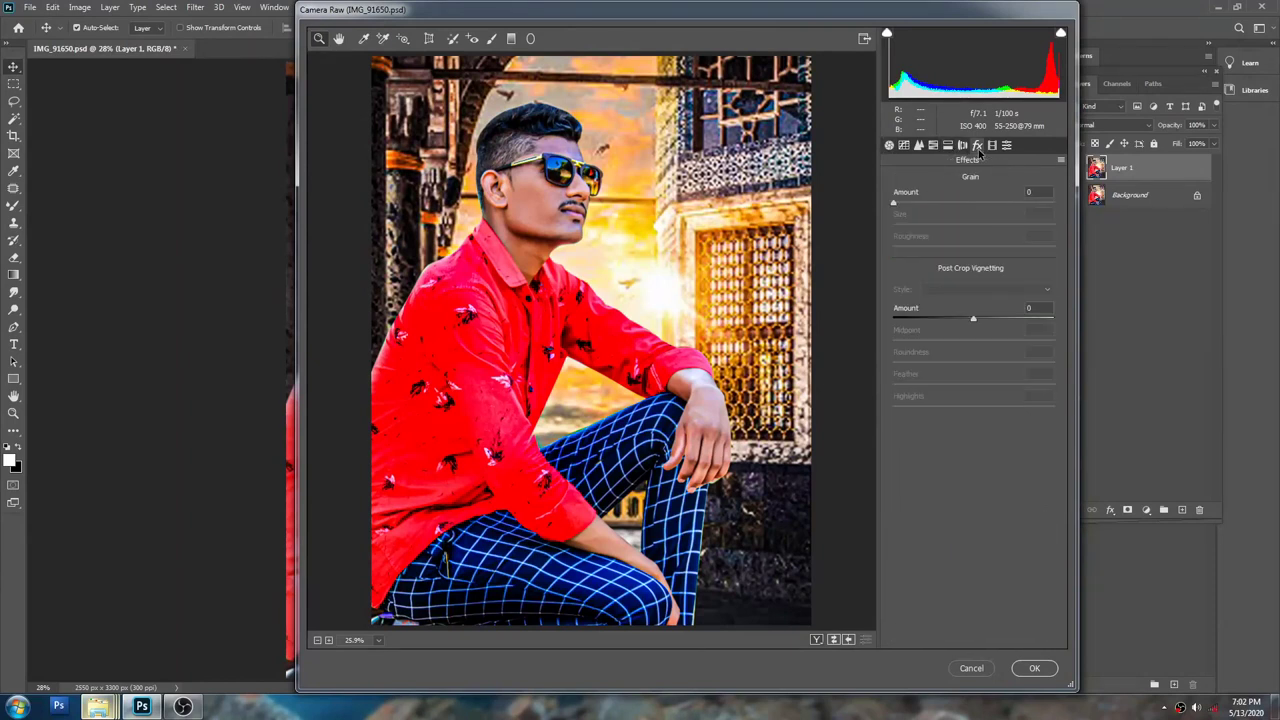
{"action": "left_click", "coordinate": [992, 146]}
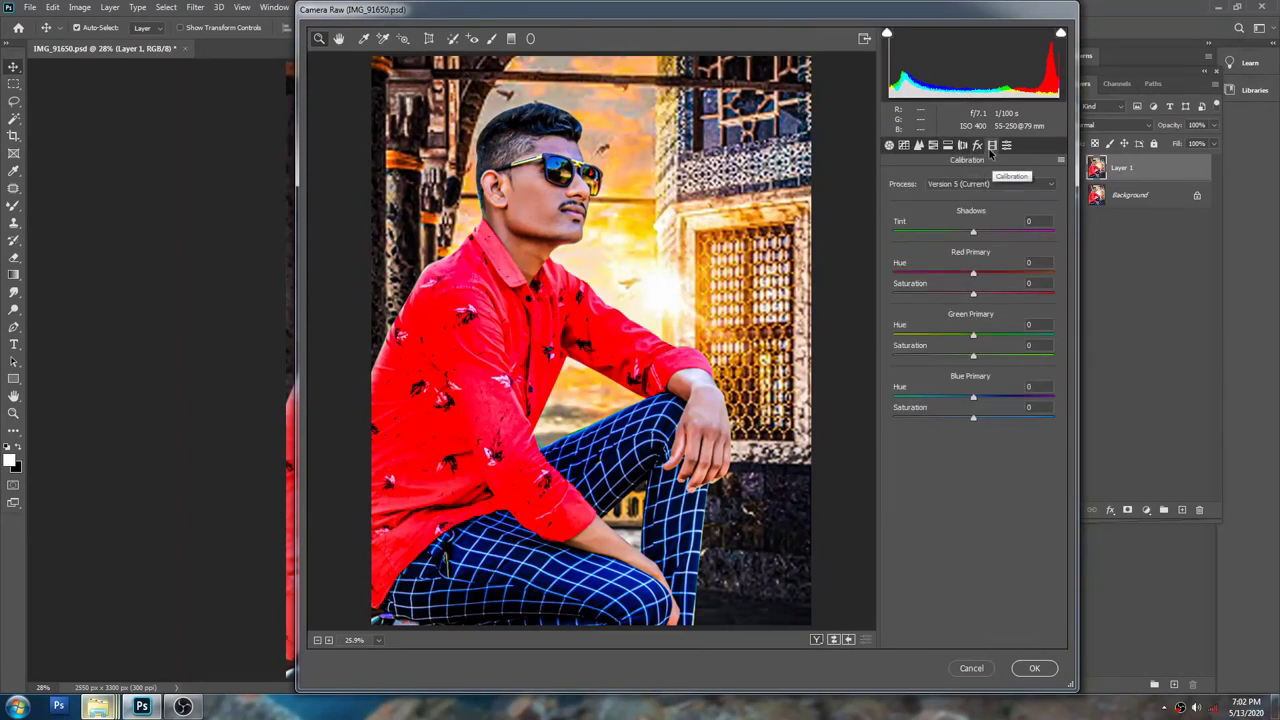
{"action": "left_click", "coordinate": [962, 146]}
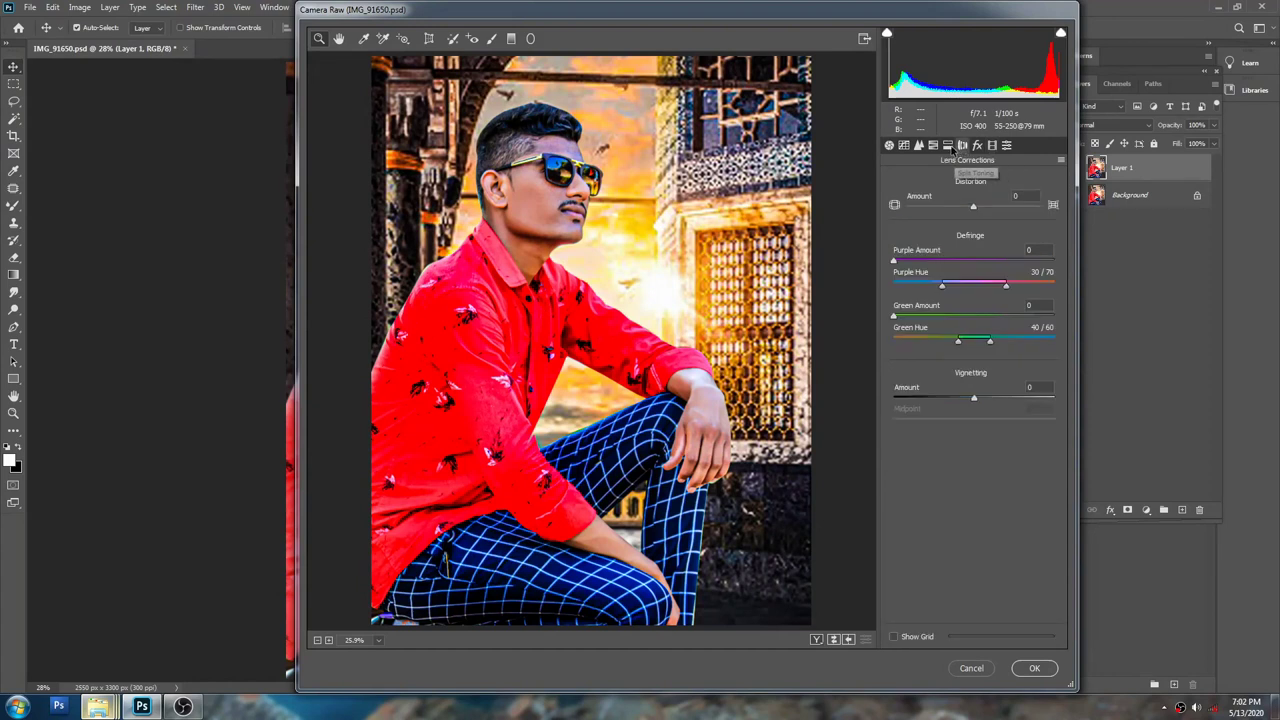
{"action": "left_click", "coordinate": [950, 146]}
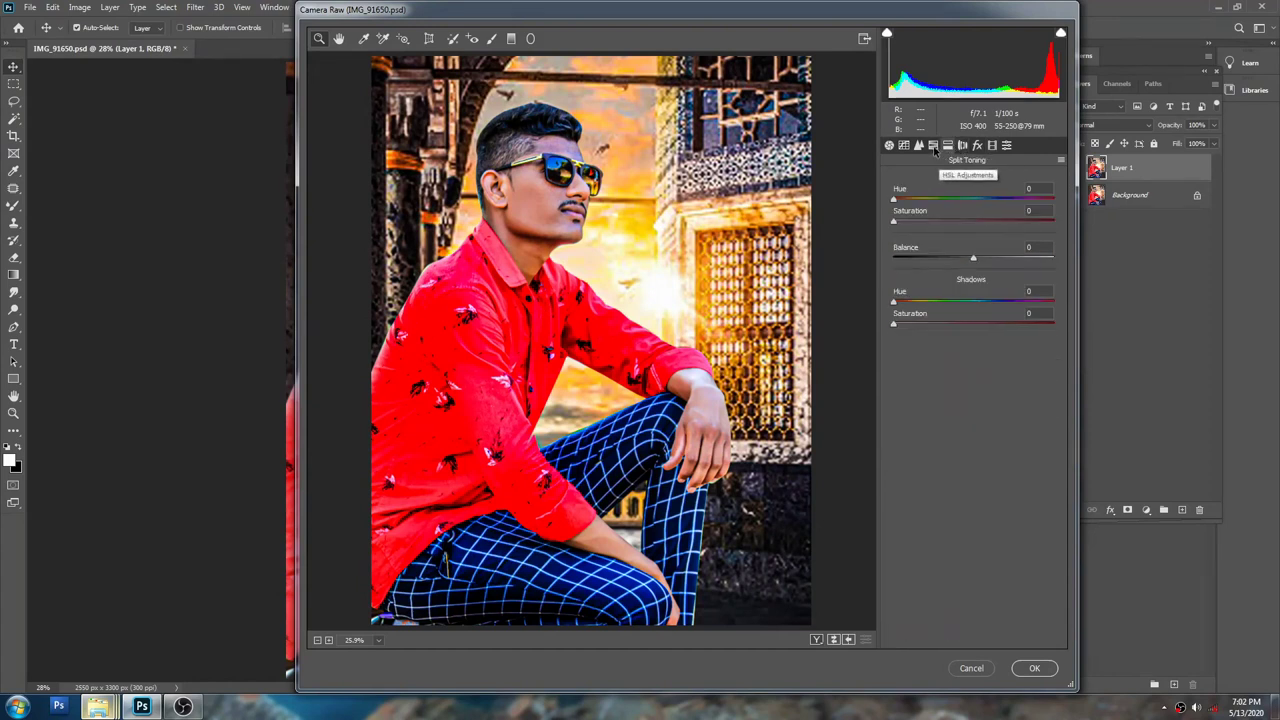
Step: In HSL Saturation, keep reds through aquas at 0, boost Blues to +36, and apply
{"action": "left_click", "coordinate": [934, 146]}
{"action": "left_click_drag", "start_coordinate": [966, 231], "coordinate": [950, 230]}
{"action": "double_click", "coordinate": [951, 229]}
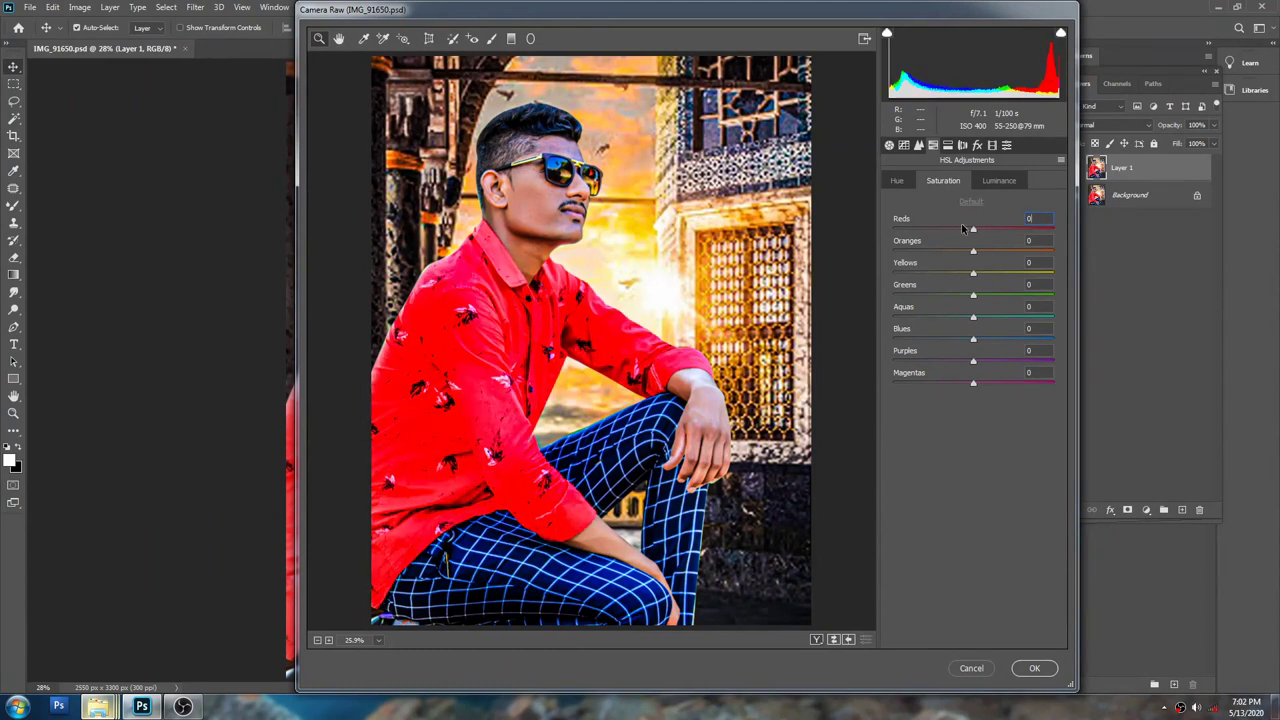
{"action": "left_click_drag", "start_coordinate": [960, 251], "coordinate": [943, 251]}
{"action": "double_click", "coordinate": [943, 251]}
{"action": "double_click", "coordinate": [992, 275]}
{"action": "double_click", "coordinate": [930, 295]}
{"action": "left_click_drag", "start_coordinate": [973, 318], "coordinate": [920, 318]}
{"action": "double_click", "coordinate": [920, 318]}
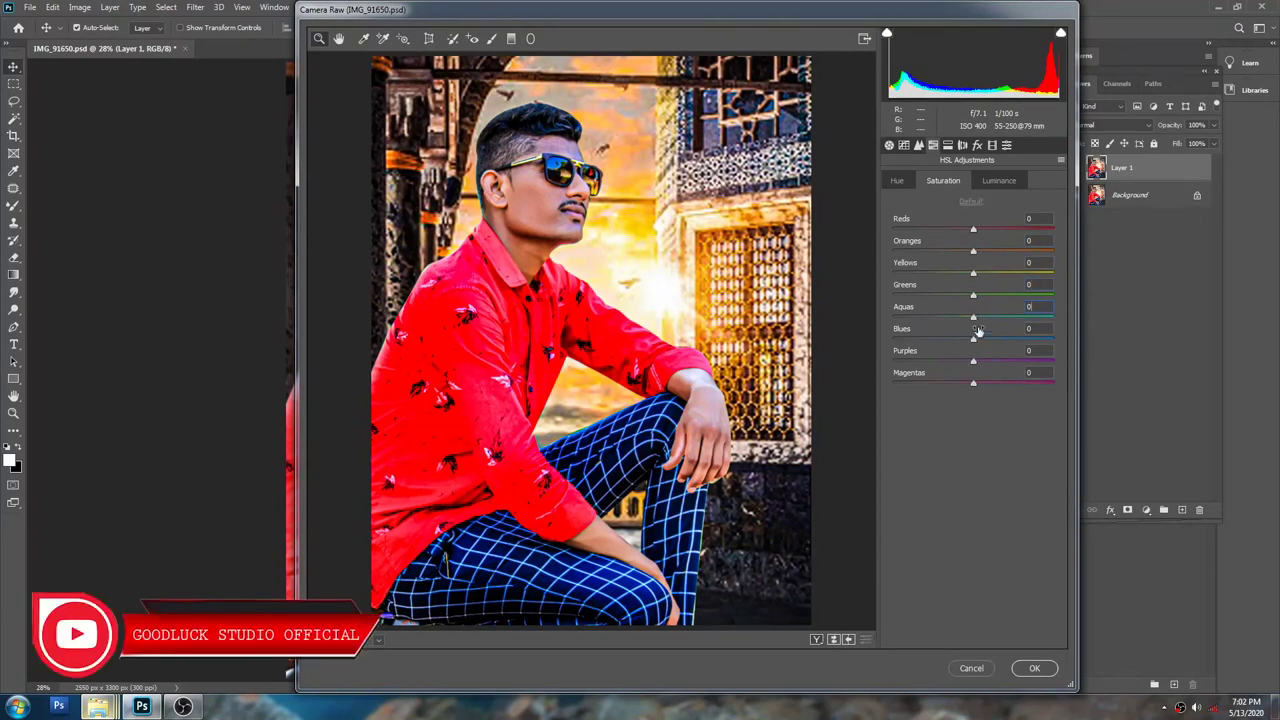
{"action": "mouse_move", "coordinate": [1002, 342]}
{"action": "left_mouse_down"}
{"action": "mouse_move", "coordinate": [1033, 343]}
{"action": "mouse_move", "coordinate": [1003, 342]}
{"action": "mouse_move", "coordinate": [988, 362]}
{"action": "left_mouse_up"}
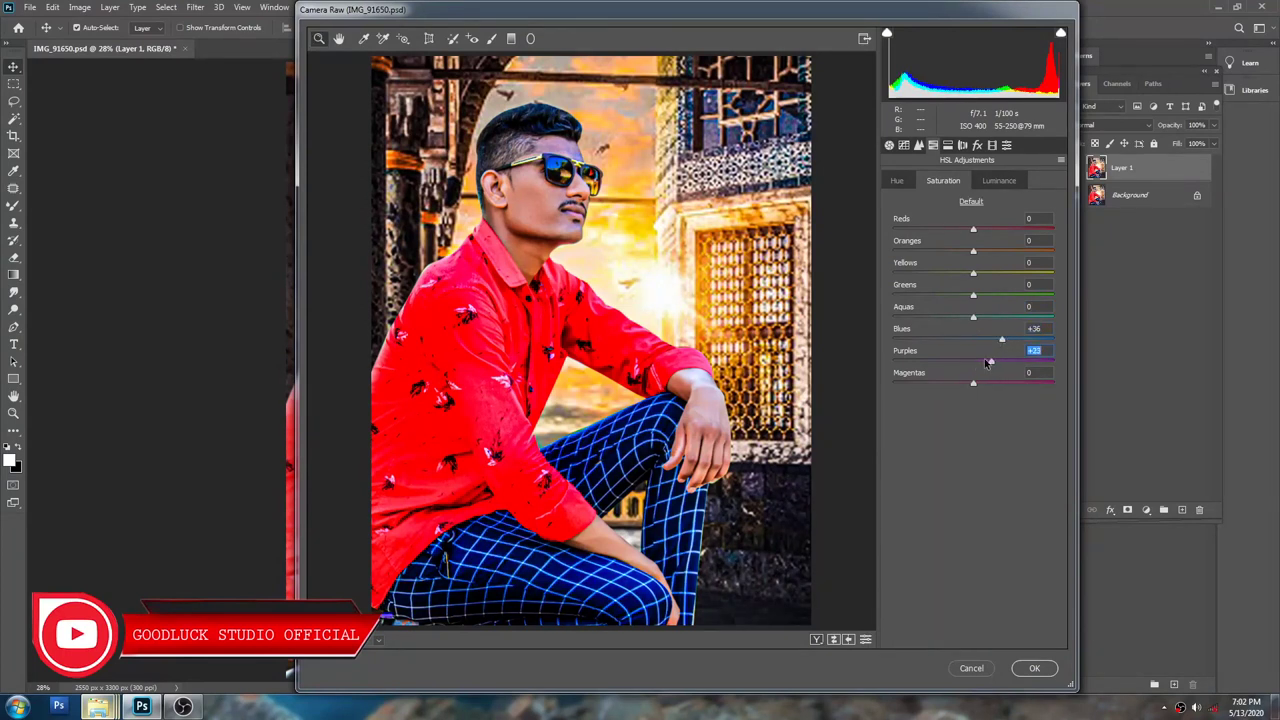
{"action": "left_click", "coordinate": [1032, 669]}
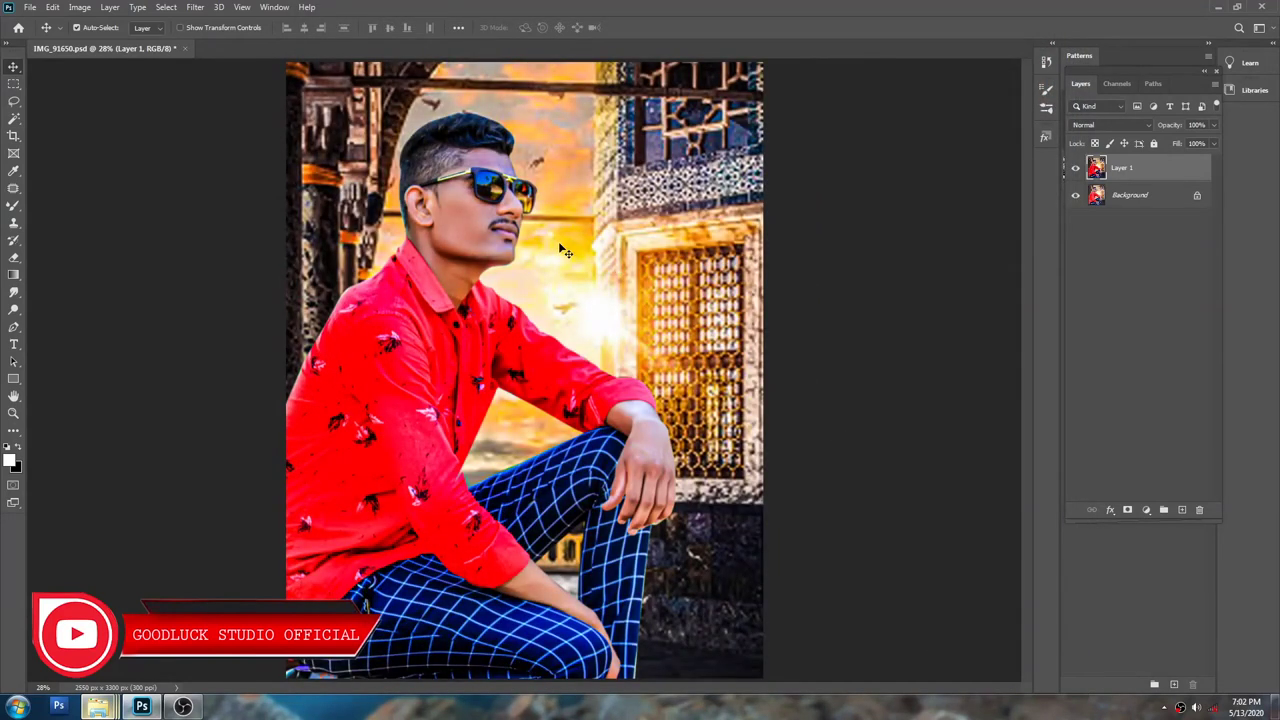
Step: Erase Layer 1 over the man's hair, cheek, chin and hand with a 200-pixel eraser
{"action": "scroll", "coordinate": [476, 172], "scroll_direction": "up", "scroll_amount": 1}
{"action": "key", "text": "e"}
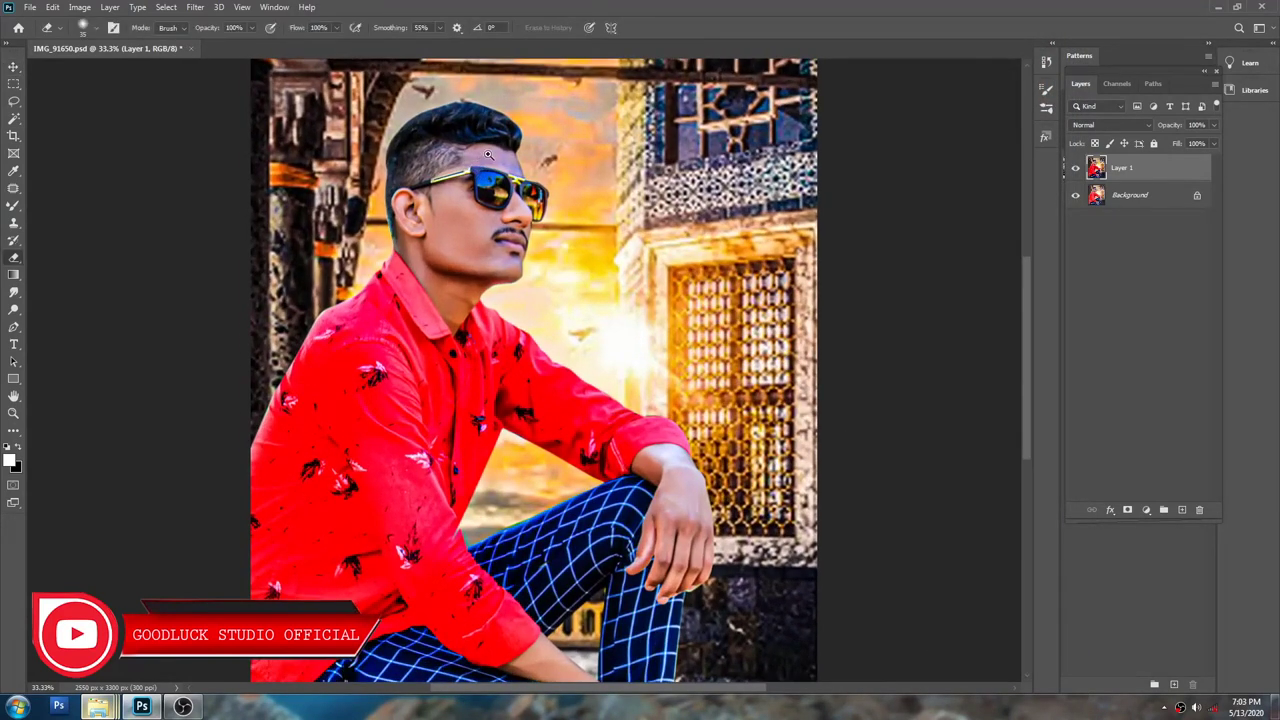
{"action": "scroll", "coordinate": [487, 154], "scroll_direction": "up", "scroll_amount": 1}
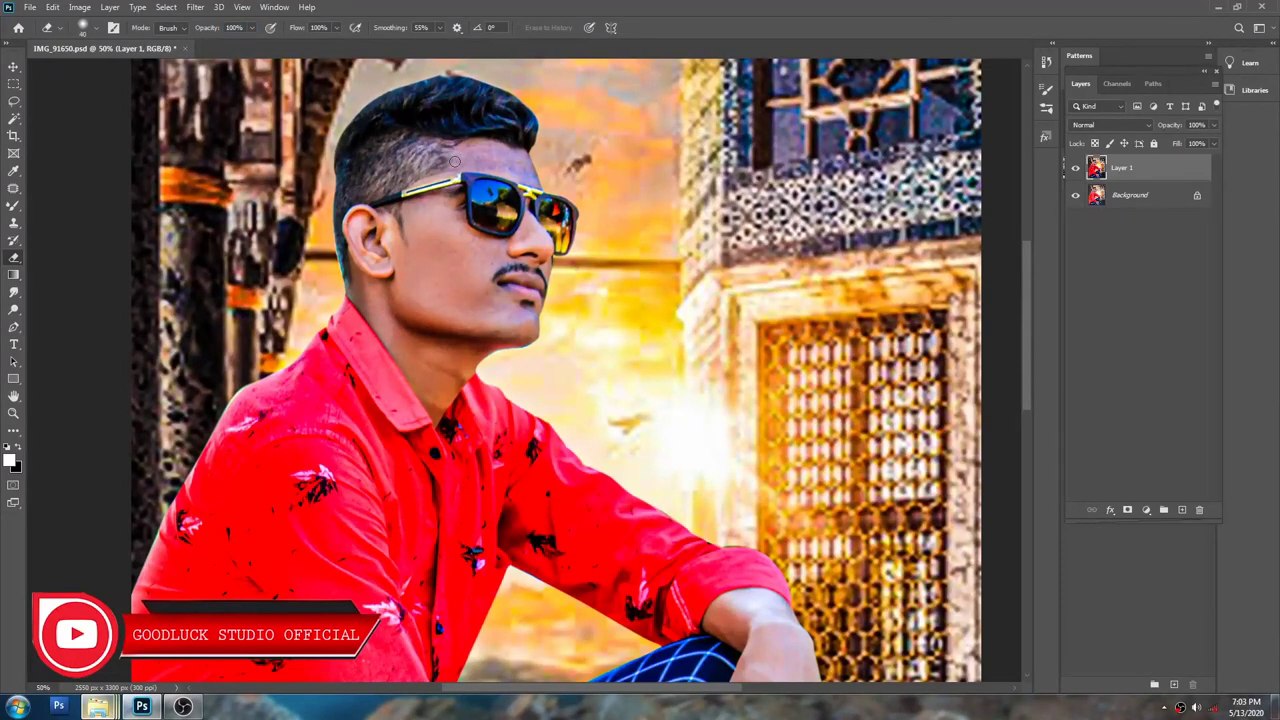
{"action": "key", "text": "bracketright"}
{"action": "key", "text": "bracketright"}
{"action": "key", "text": "bracketright"}
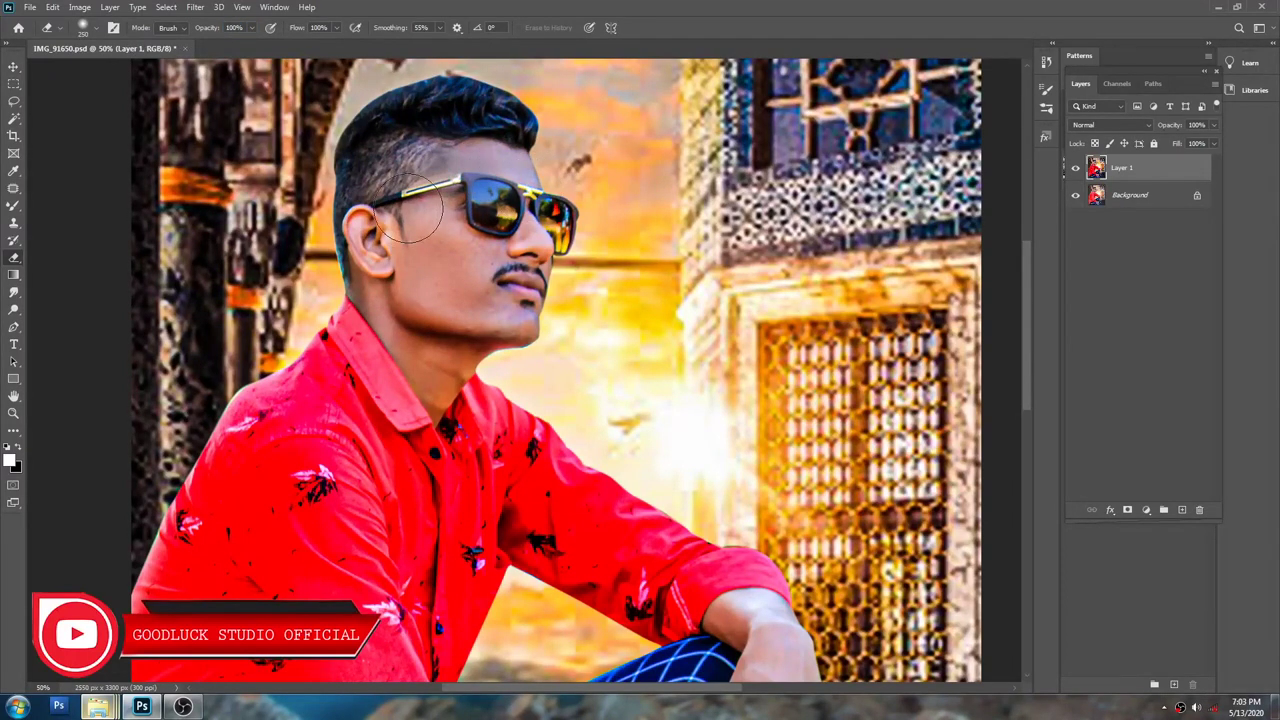
{"action": "key", "text": "bracketleft"}
{"action": "key", "text": "bracketleft"}
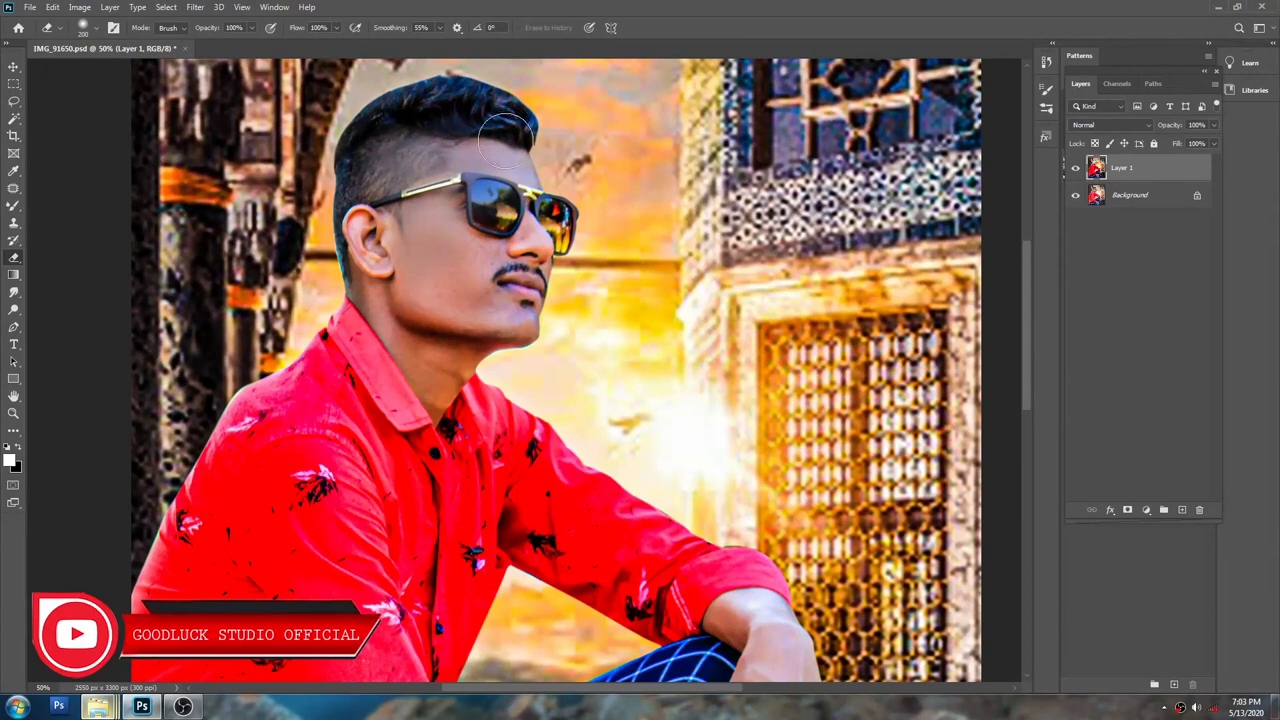
{"action": "key", "text": "bracketleft"}
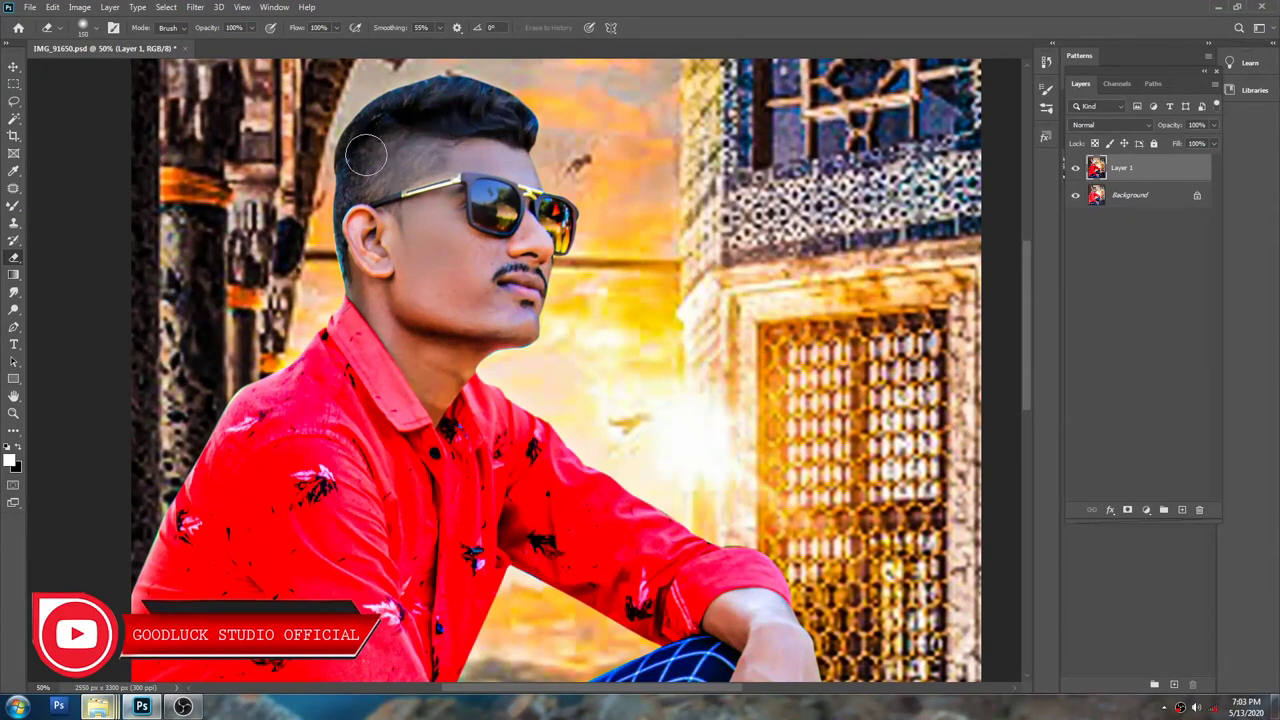
{"action": "key", "text": "bracketright"}
{"action": "key", "text": "bracketright"}
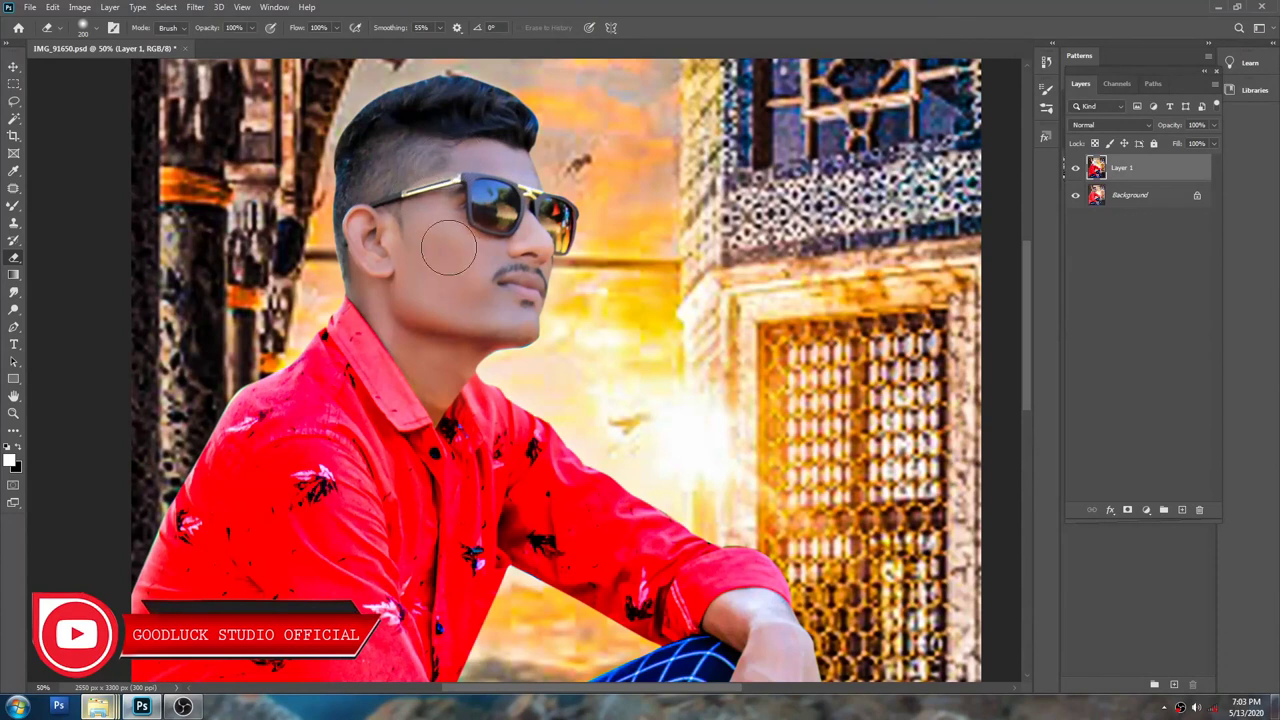
{"action": "scroll", "coordinate": [480, 265], "scroll_direction": "down", "scroll_amount": 2}
{"action": "scroll", "coordinate": [640, 470], "scroll_direction": "up", "scroll_amount": 1}
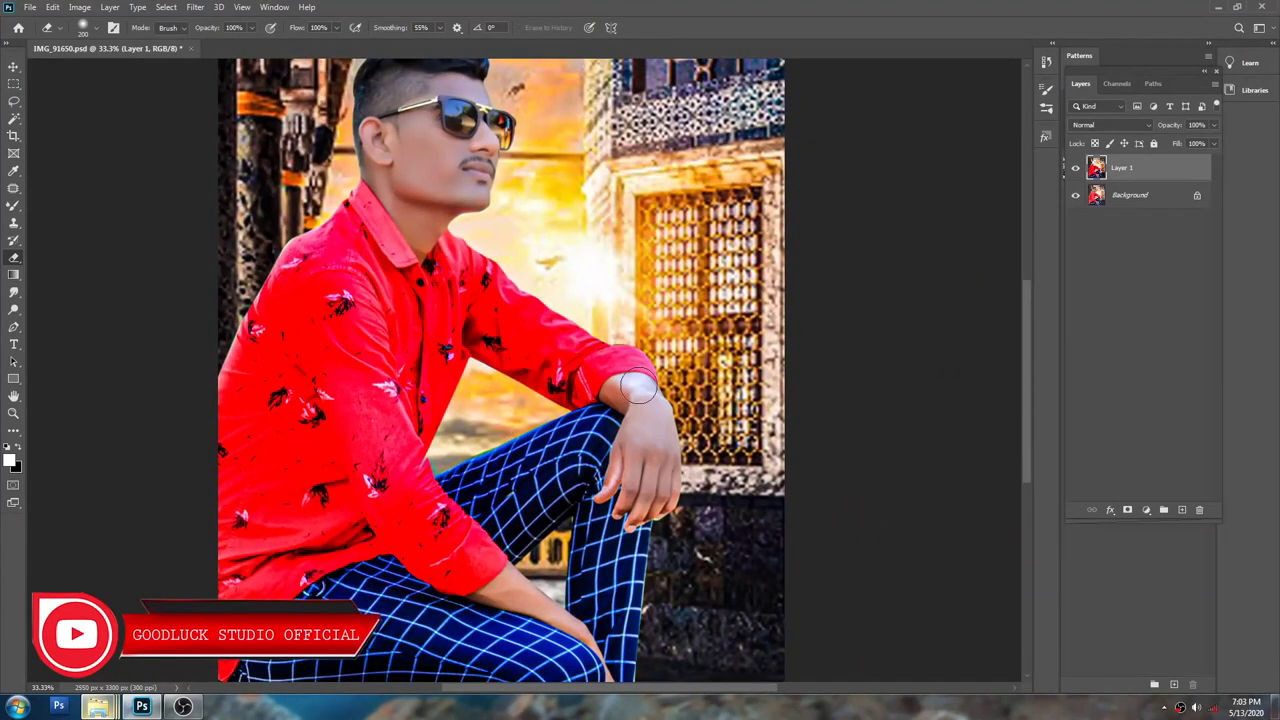
{"action": "key", "text": "v"}
{"action": "left_click_drag", "start_coordinate": [527, 250], "coordinate": [538, 318]}
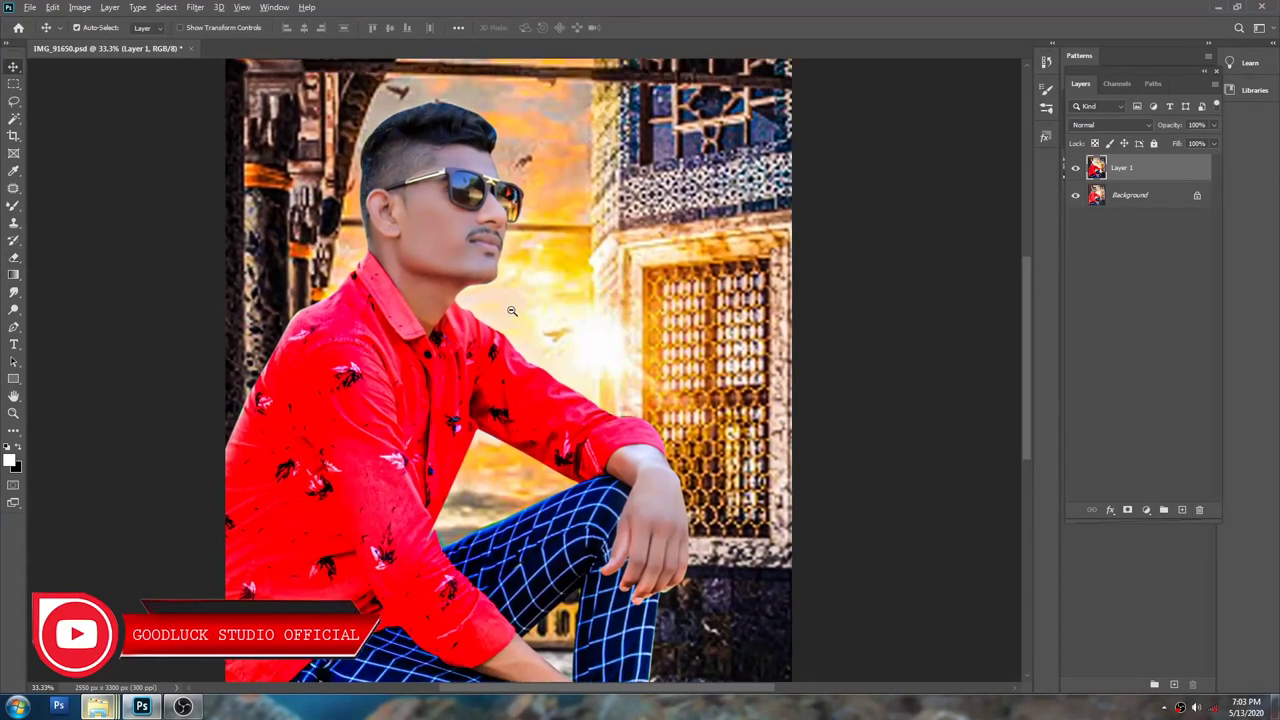
Step: Select the Background and merge the top layer into it, fitting the image on screen
{"action": "left_click", "coordinate": [511, 311], "text": "alt"}
{"action": "right_click", "coordinate": [617, 262]}
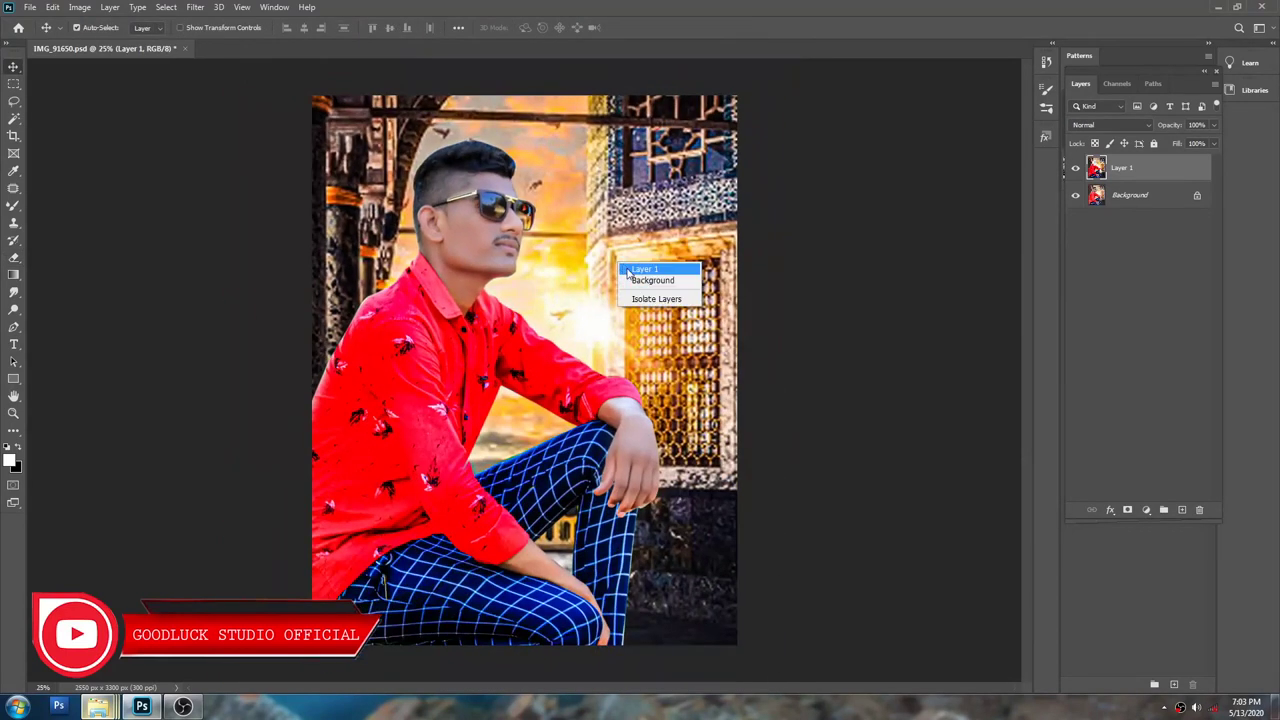
{"action": "left_click", "coordinate": [1138, 194]}
{"action": "key", "text": "i"}
{"action": "key", "text": "ctrl+b"}
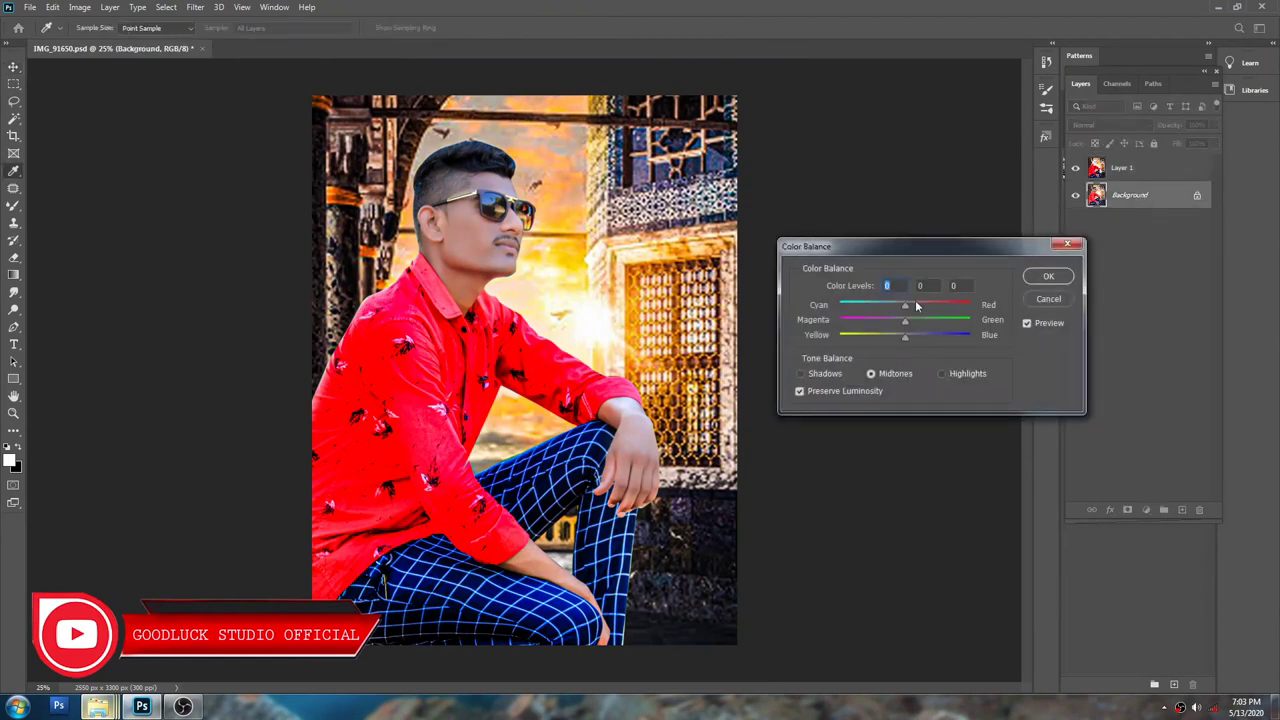
{"action": "key", "text": "v"}
{"action": "key", "text": "Return"}
{"action": "key", "text": "ctrl+0"}
{"action": "key", "text": "ctrl+shift+e"}
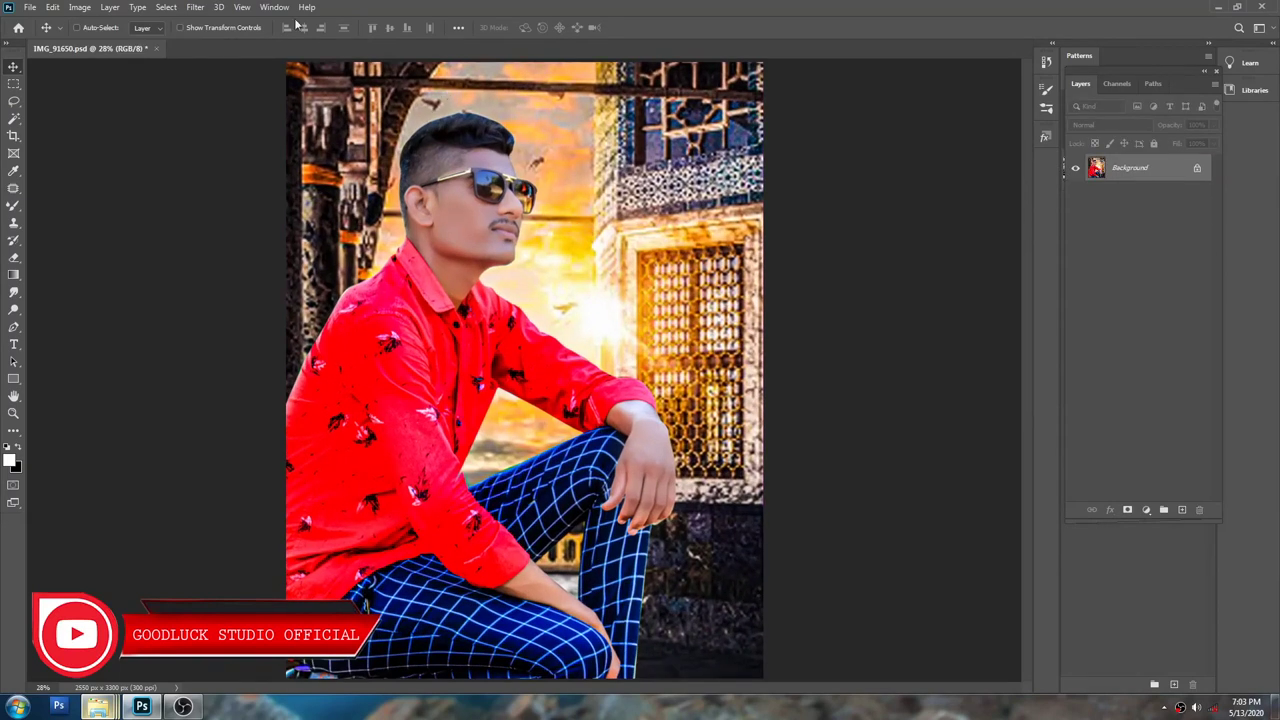
{"action": "left_click", "coordinate": [195, 7]}
{"action": "left_click", "coordinate": [670, 225]}
Step: Duplicate the merged image and run GREYCstoration noise reduction at strength 111 on the copy
{"action": "key", "text": "ctrl+j"}
{"action": "left_click", "coordinate": [197, 7]}
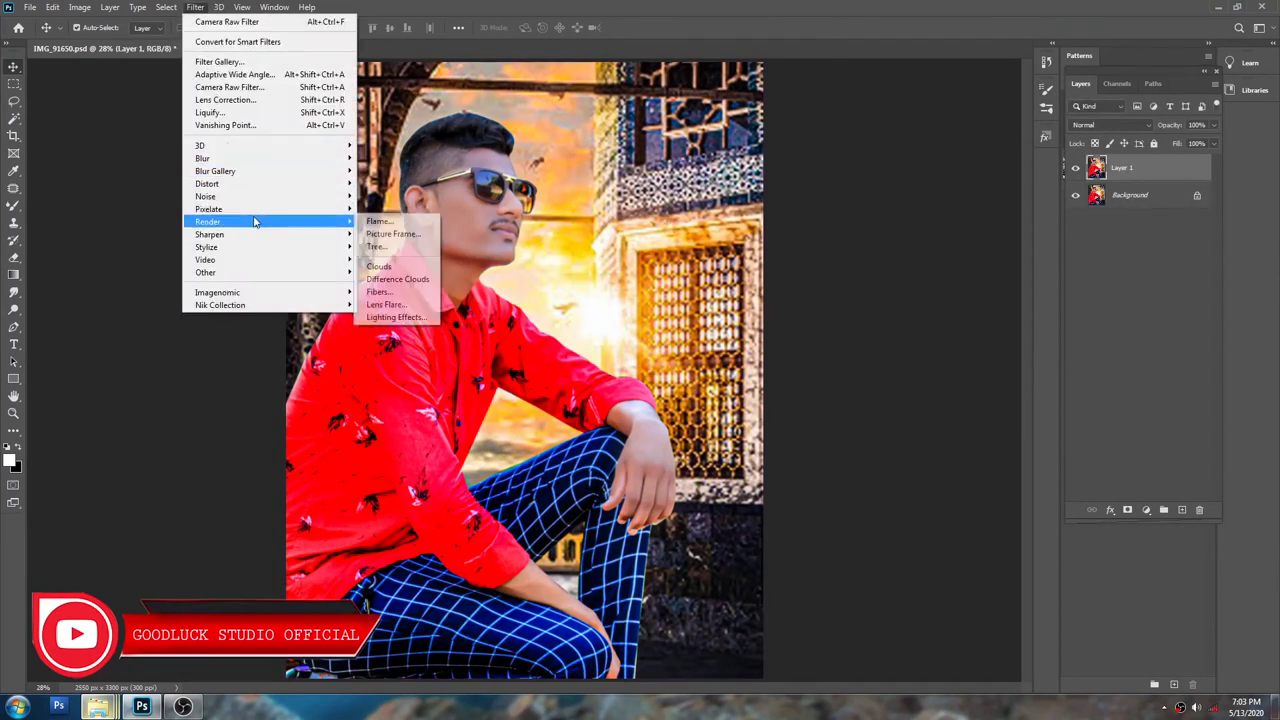
{"action": "left_click", "coordinate": [405, 222]}
{"action": "left_click_drag", "start_coordinate": [561, 240], "coordinate": [538, 356]}
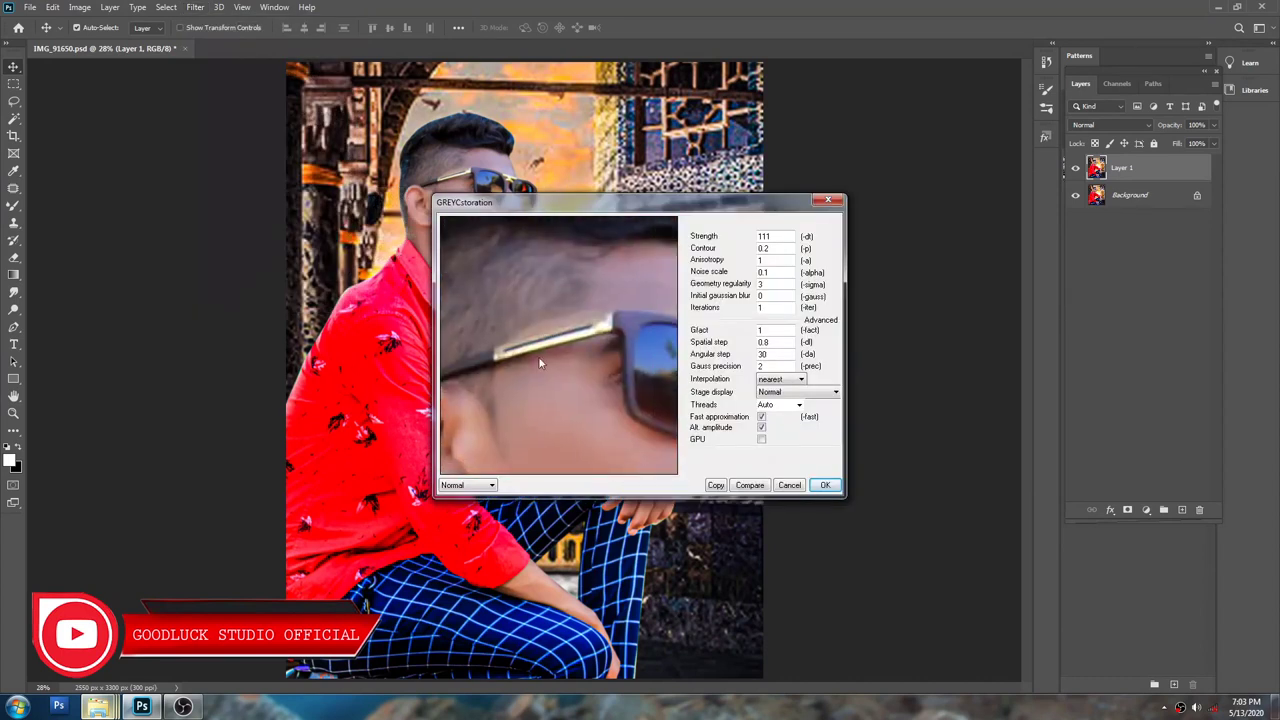
{"action": "left_click", "coordinate": [820, 484]}
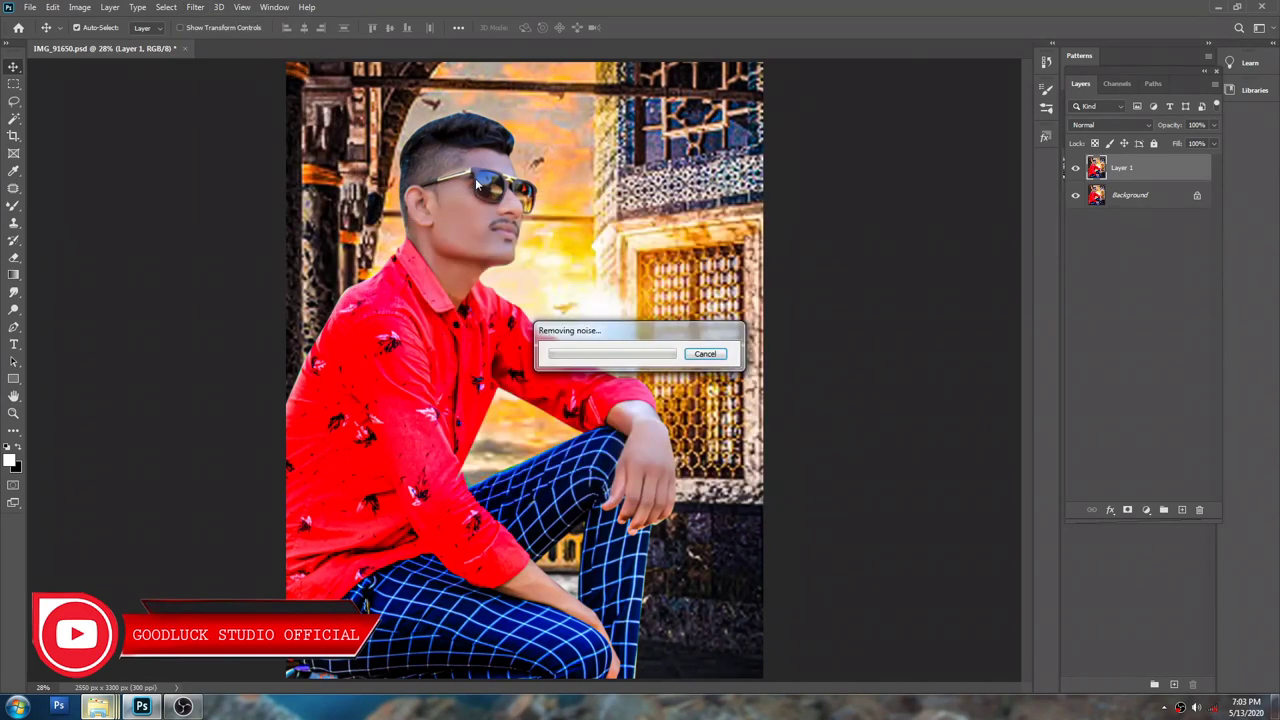
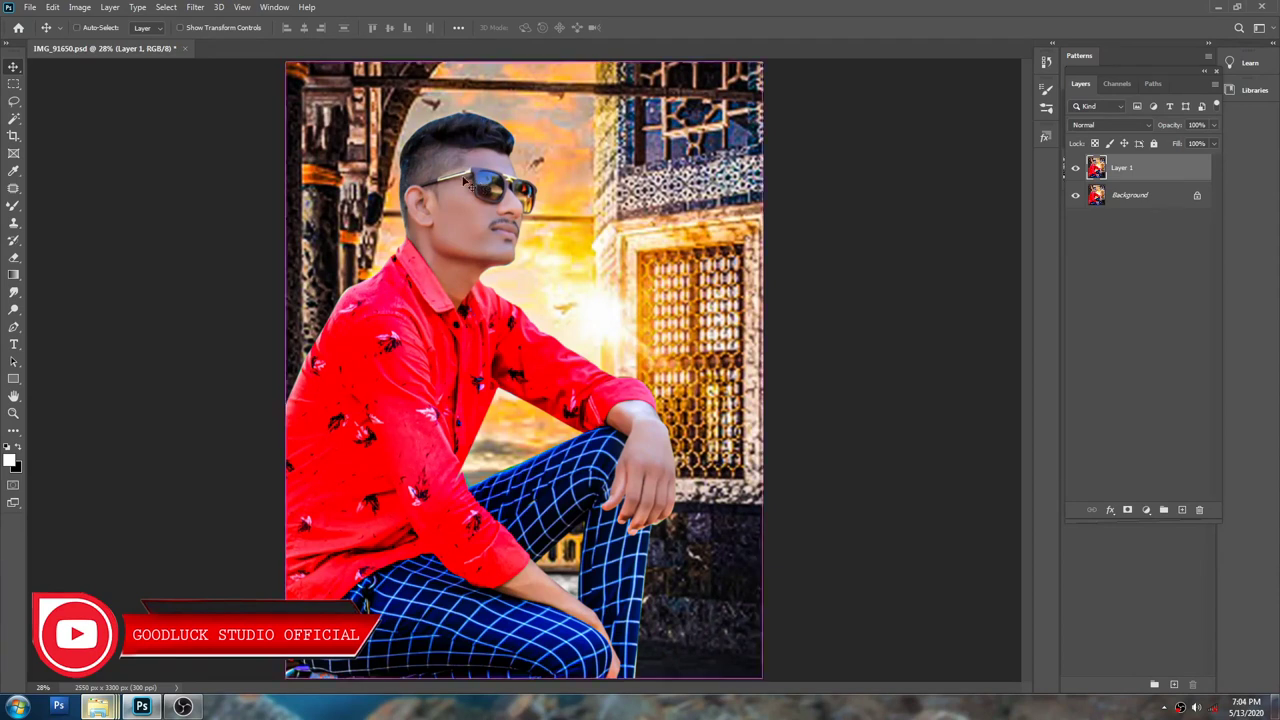
Step: Zoom in, pick the Eraser at size 175, and pan to the shirt and arm
{"action": "scroll", "coordinate": [478, 185], "scroll_direction": "up", "scroll_amount": 1}
{"action": "scroll", "coordinate": [495, 186], "scroll_direction": "up", "scroll_amount": 1}
{"action": "key", "text": "e"}
{"action": "key", "text": "bracketleft"}
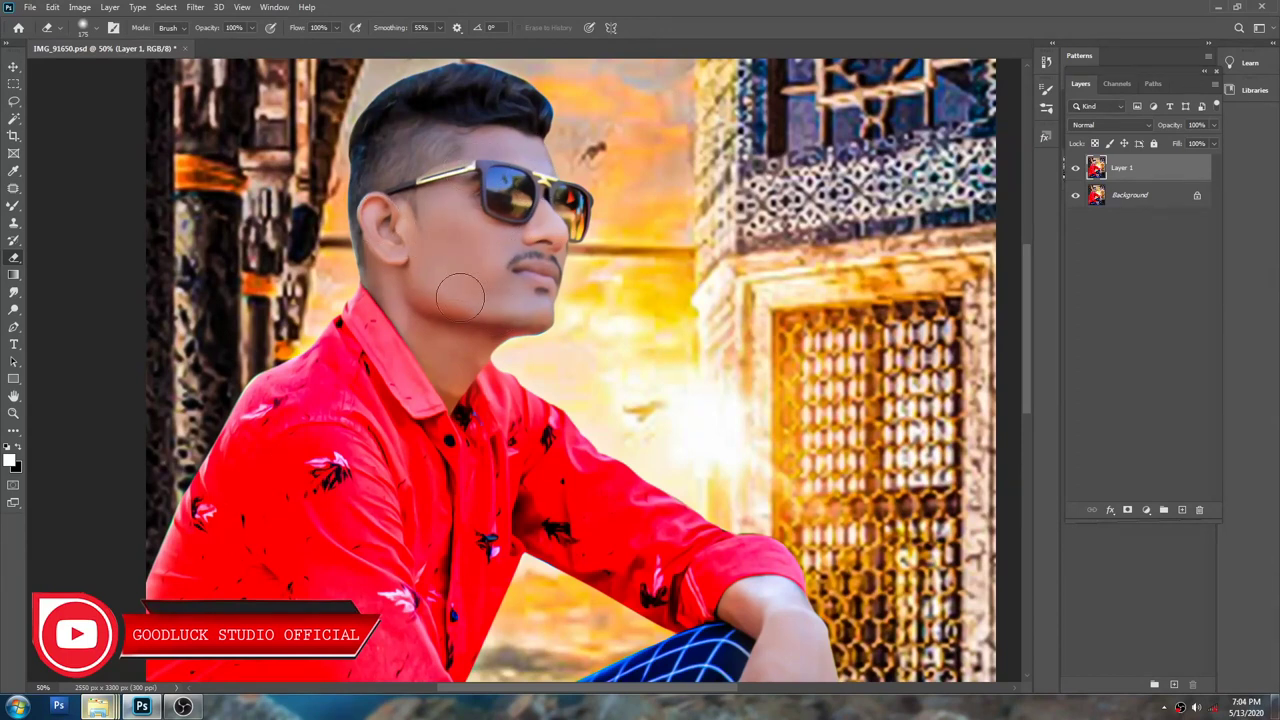
{"action": "mouse_move", "coordinate": [739, 448]}
{"action": "left_mouse_down"}
{"action": "mouse_move", "coordinate": [735, 372]}
{"action": "mouse_move", "coordinate": [679, 262]}
{"action": "left_mouse_up"}
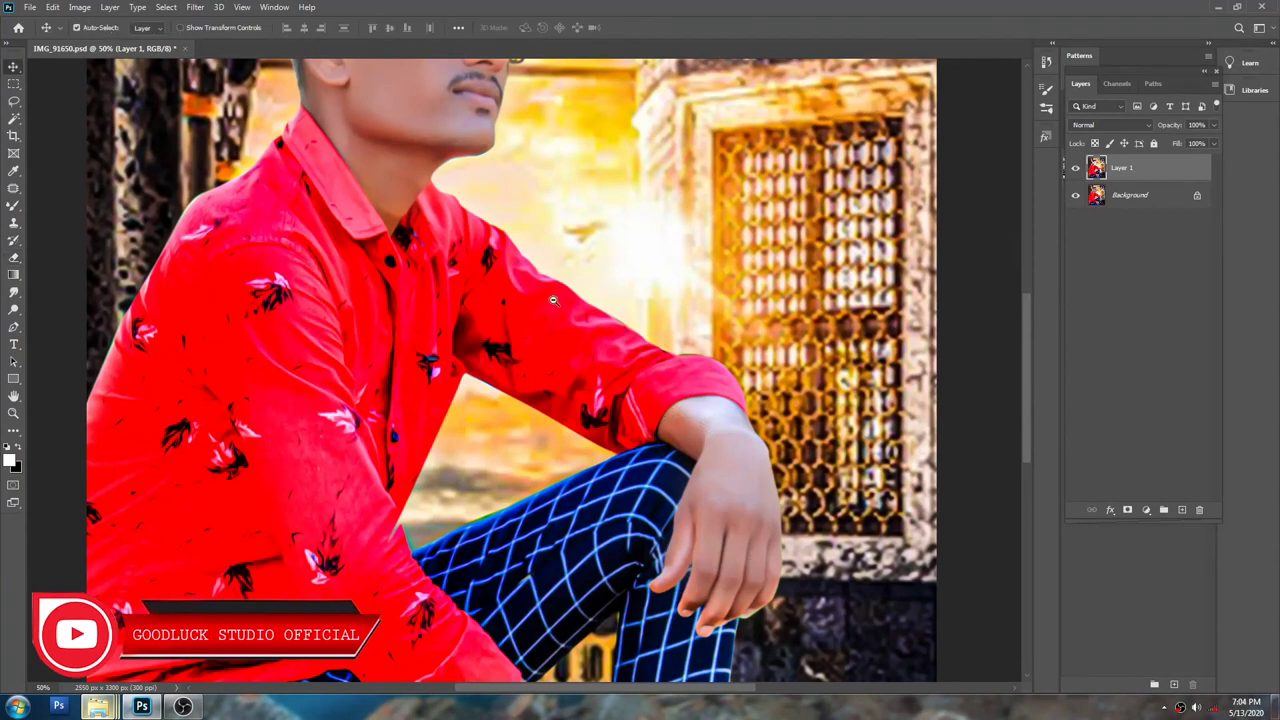
Step: Merge Layer 1 down into Background with Ctrl+E and zoom out to the whole portrait
{"action": "key", "text": "ctrl+minus"}
{"action": "key", "text": "ctrl+e"}
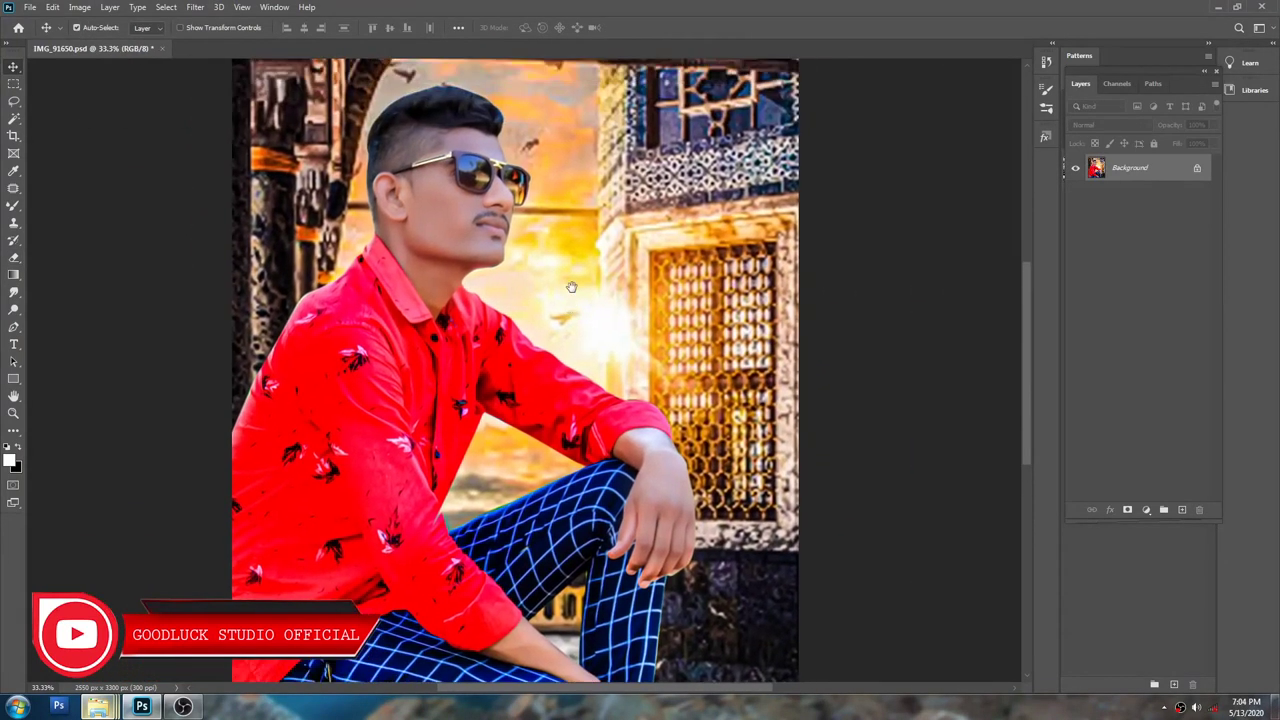
{"action": "key", "text": "ctrl+minus"}
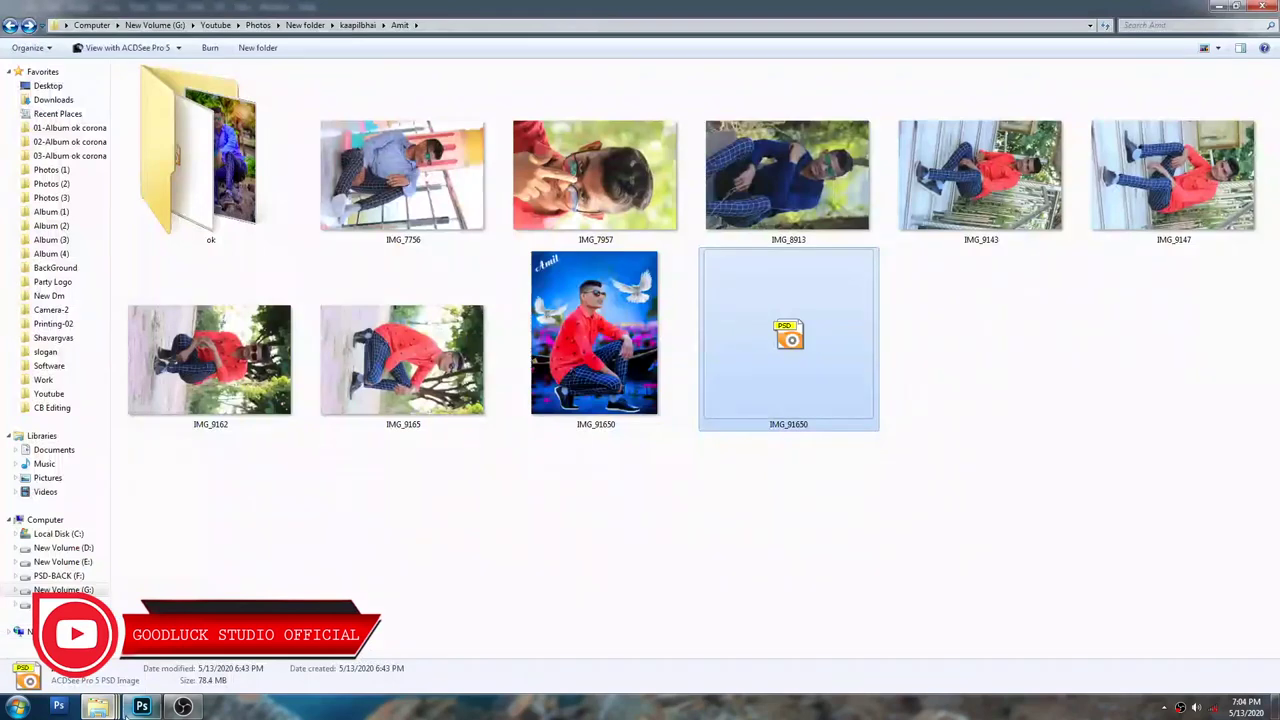
{"action": "left_click", "coordinate": [268, 664]}
{"action": "left_click", "coordinate": [537, 523]}
{"action": "key", "text": "BackSpace"}
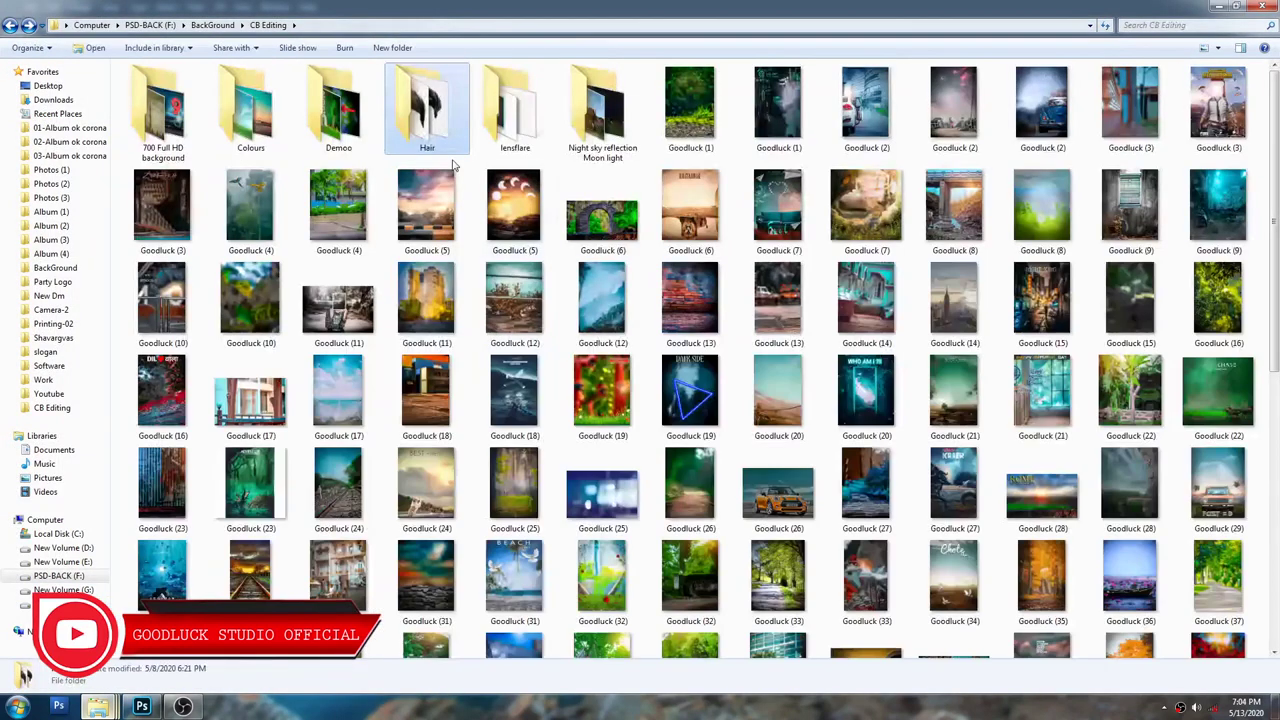
{"action": "double_click", "coordinate": [525, 119]}
{"action": "mouse_move", "coordinate": [444, 120]}
{"action": "left_mouse_down"}
{"action": "mouse_move", "coordinate": [478, 375]}
{"action": "mouse_move", "coordinate": [437, 205]}
{"action": "mouse_move", "coordinate": [585, 43]}
{"action": "mouse_move", "coordinate": [825, 8]}
{"action": "mouse_move", "coordinate": [668, 149]}
{"action": "left_mouse_up"}
{"action": "key", "text": "alt+Tab"}
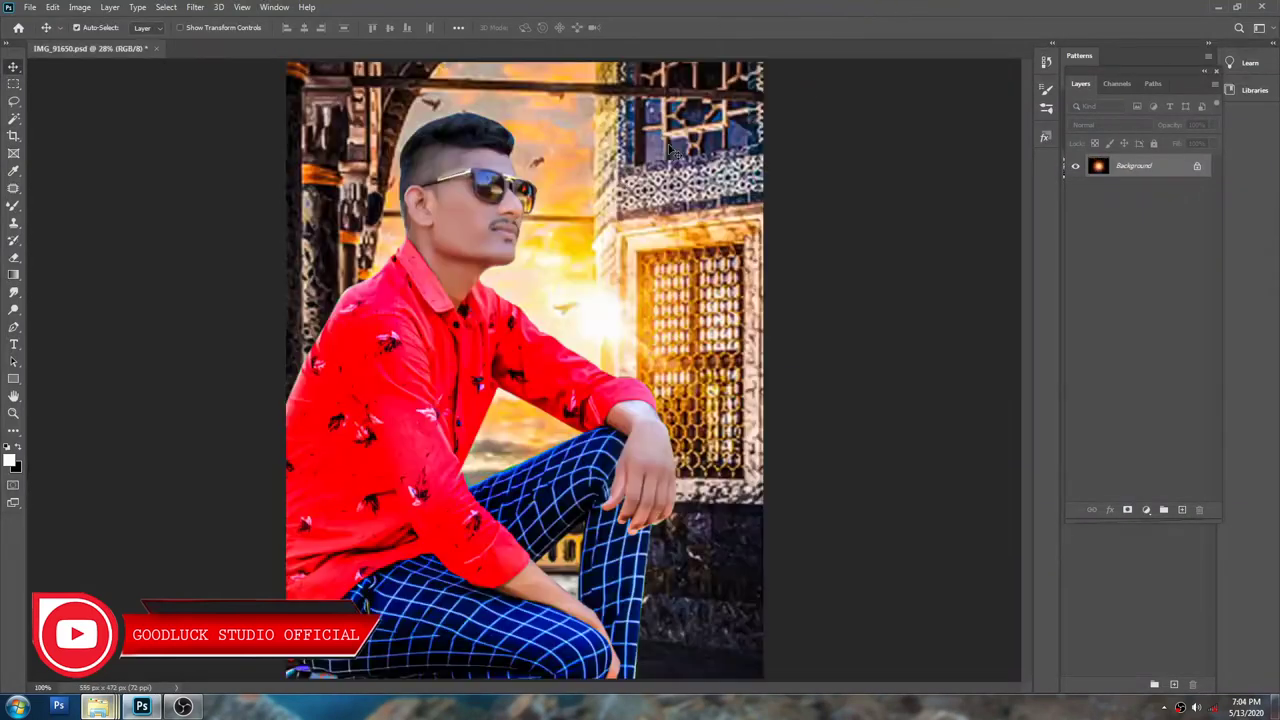
Step: Commit the placed flare and dismiss the stray invalid-entry text-size prompt
{"action": "key", "text": "Return"}
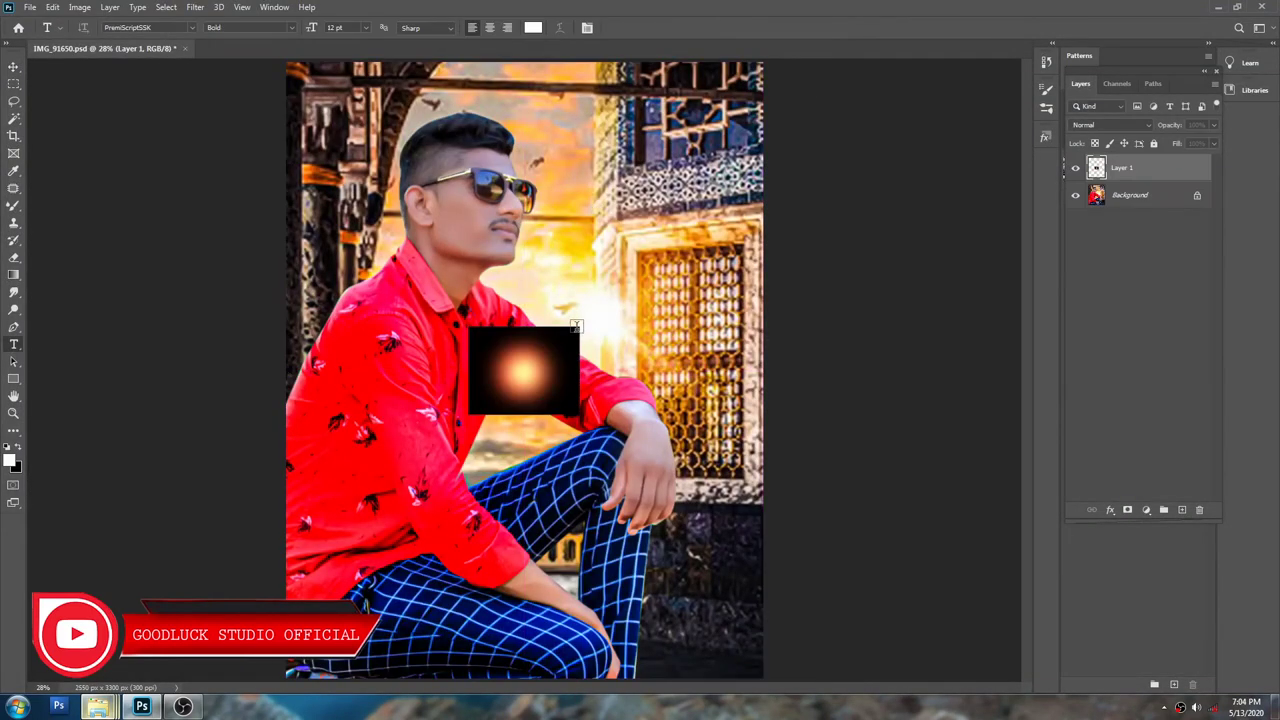
{"action": "left_click", "coordinate": [576, 326], "text": "alt"}
{"action": "type", "text": "v"}
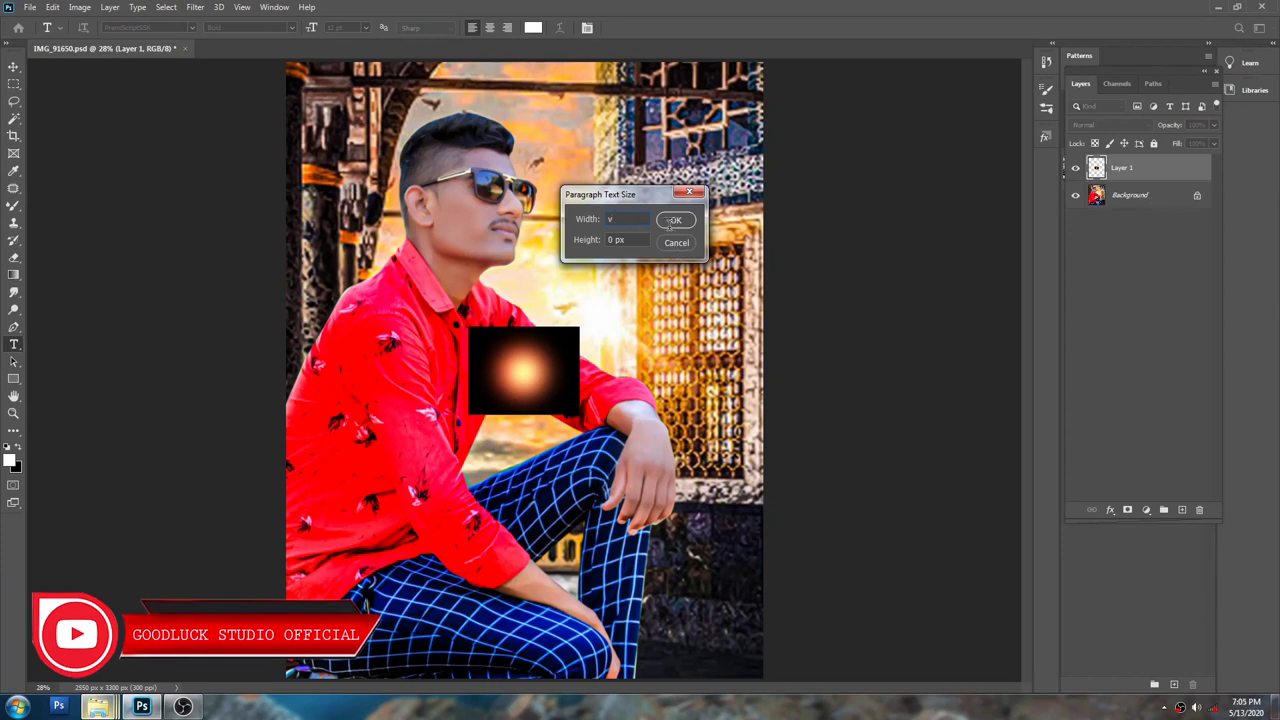
{"action": "left_click", "coordinate": [97, 706]}
{"action": "left_click", "coordinate": [142, 706]}
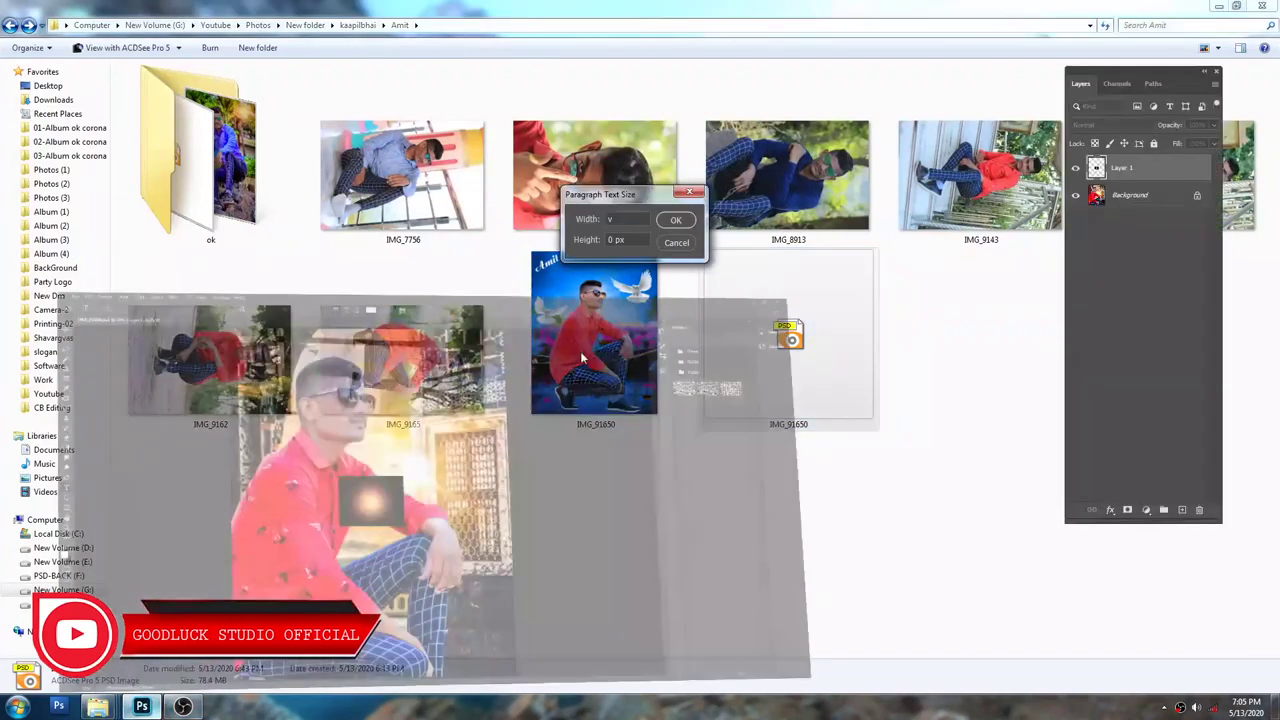
{"action": "left_click", "coordinate": [635, 273]}
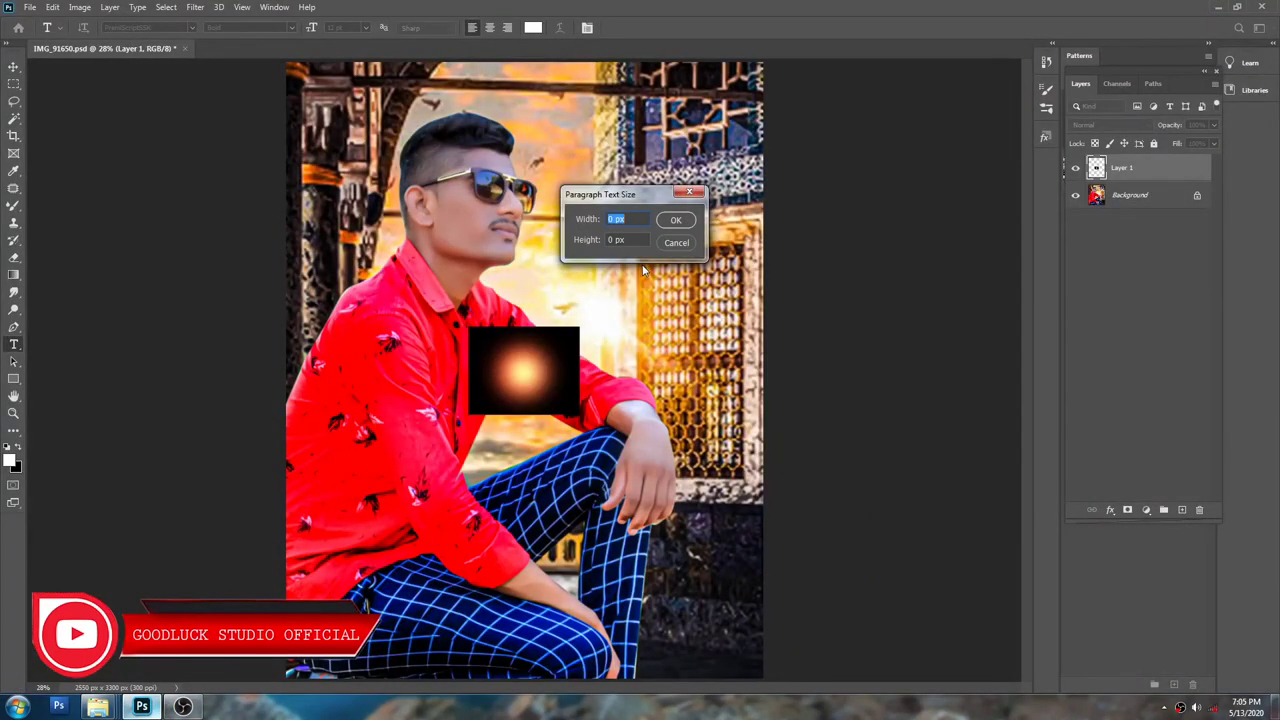
{"action": "key", "text": "Escape"}
{"action": "key", "text": "v"}
Step: Move the glow to the top right and enlarge it with Free Transform
{"action": "left_click_drag", "start_coordinate": [537, 358], "coordinate": [677, 124]}
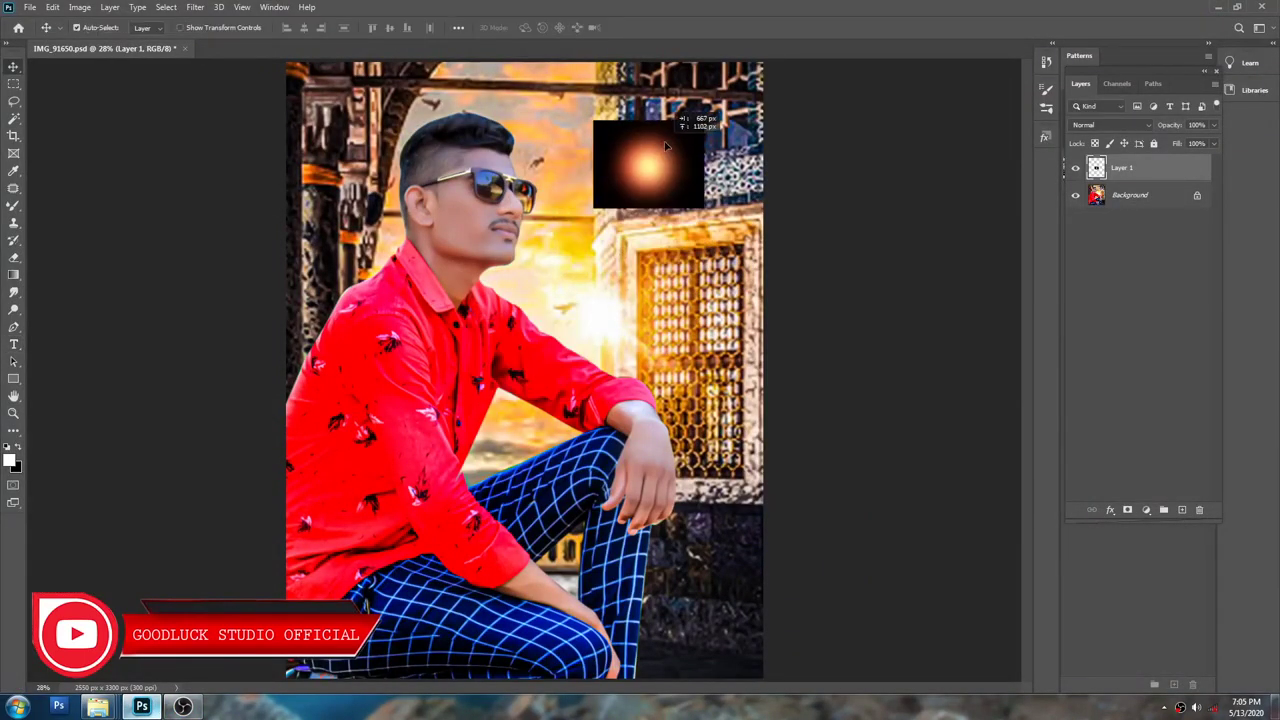
{"action": "key", "text": "ctrl+t"}
{"action": "left_click_drag", "start_coordinate": [606, 181], "coordinate": [664, 215]}
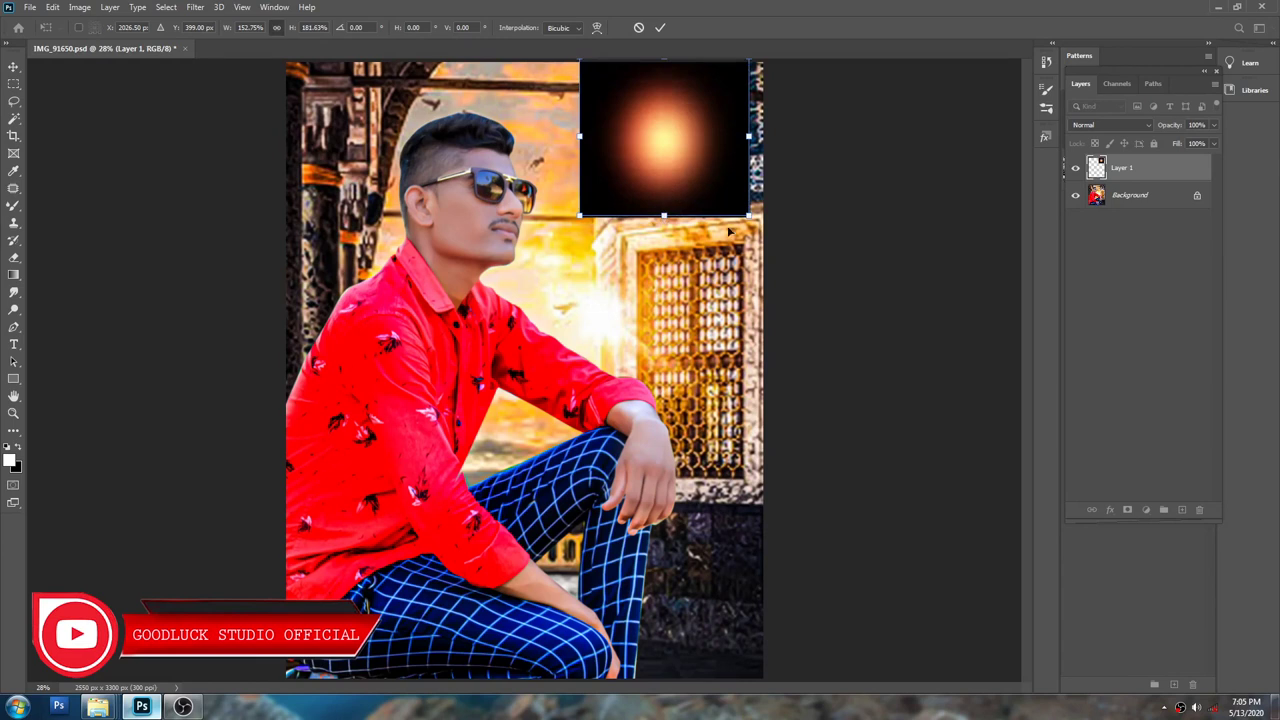
{"action": "left_click_drag", "start_coordinate": [749, 216], "coordinate": [775, 225]}
{"action": "left_click_drag", "start_coordinate": [686, 151], "coordinate": [691, 196]}
{"action": "key", "text": "Return"}
Step: Set the flare layer to Screen blend mode and position it over the upper window
{"action": "left_click", "coordinate": [1110, 124]}
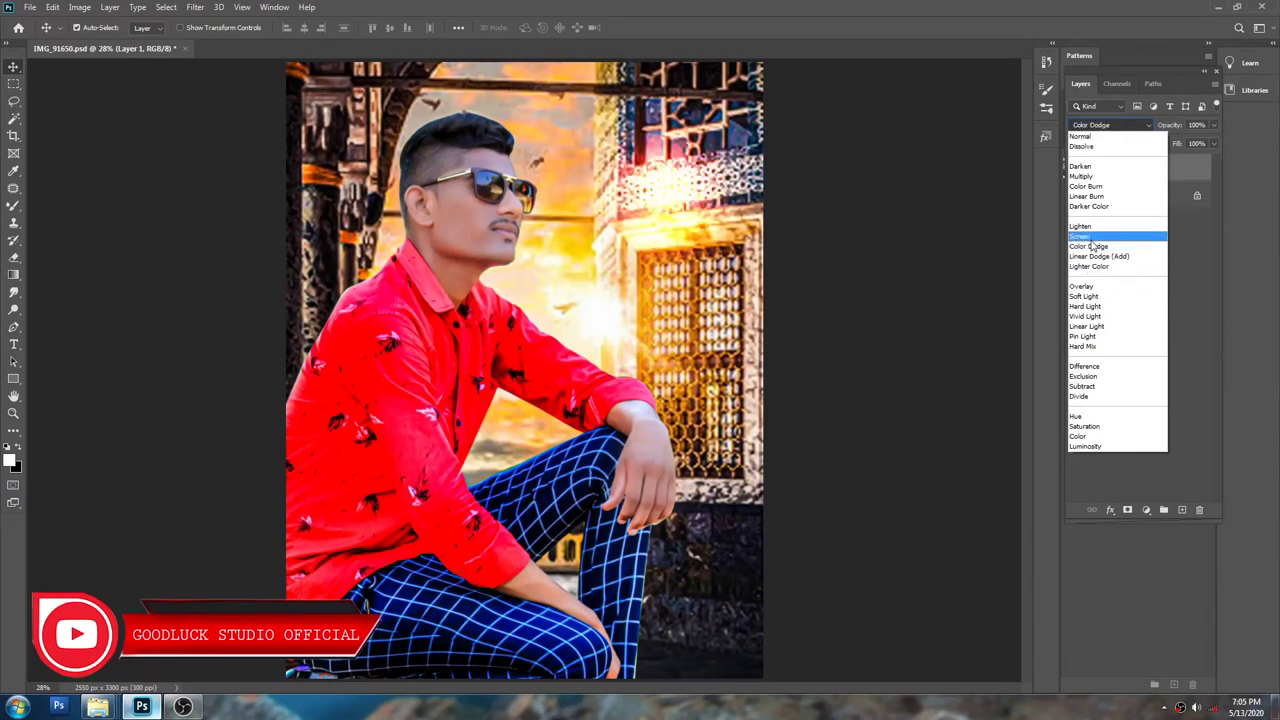
{"action": "left_click", "coordinate": [1092, 243]}
{"action": "left_click_drag", "start_coordinate": [660, 177], "coordinate": [659, 118]}
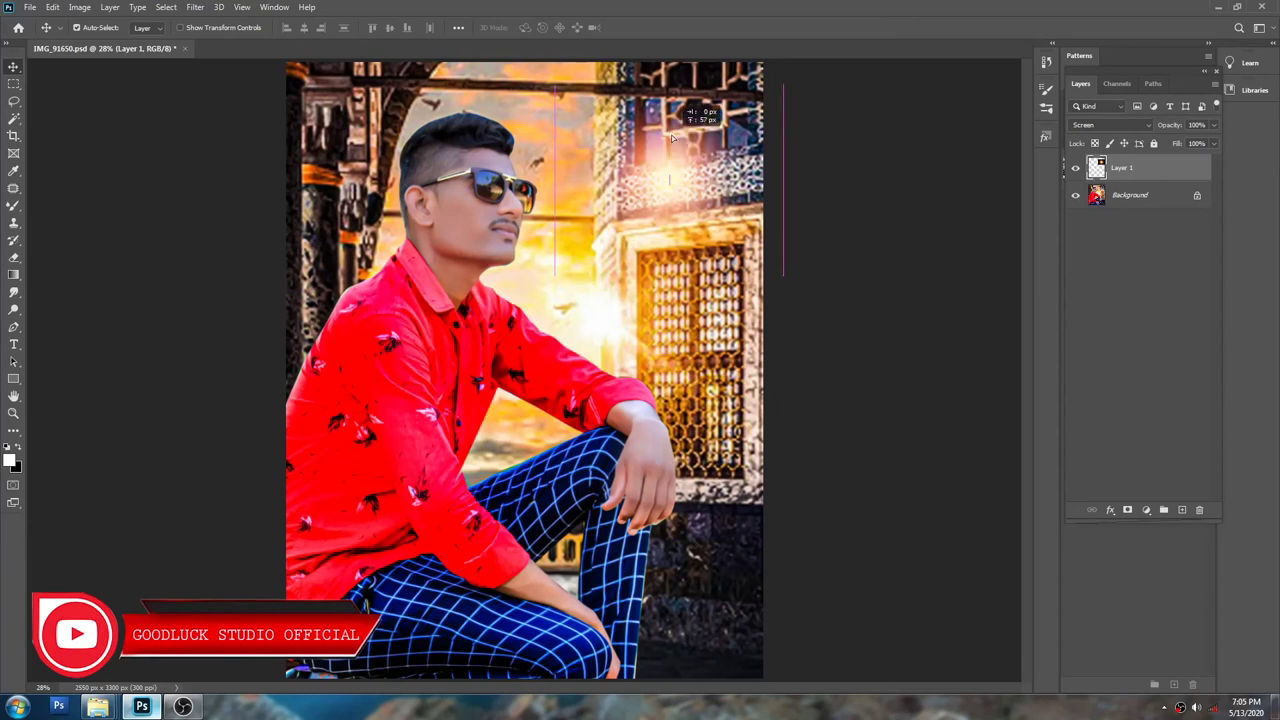
{"action": "left_click_drag", "start_coordinate": [695, 113], "coordinate": [688, 108]}
{"action": "left_click", "coordinate": [570, 297]}
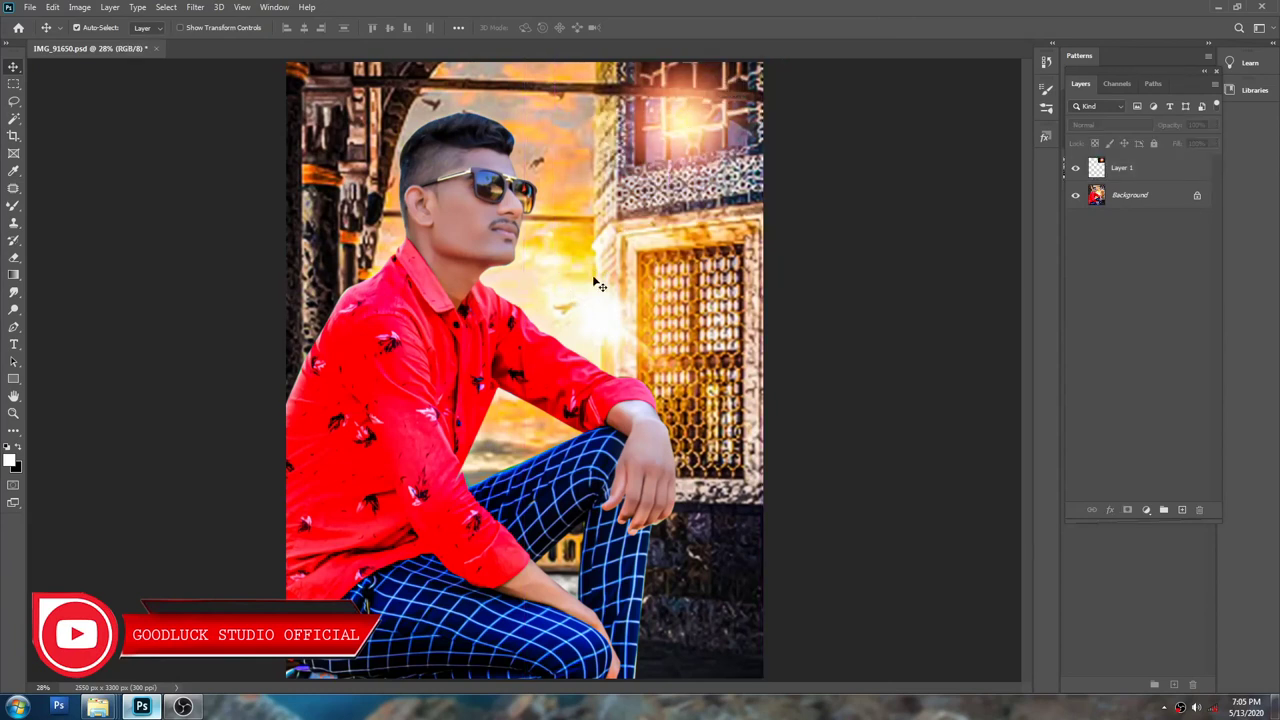
Step: Add the text 'Amit' above the right window and enlarge it
{"action": "key", "text": "t"}
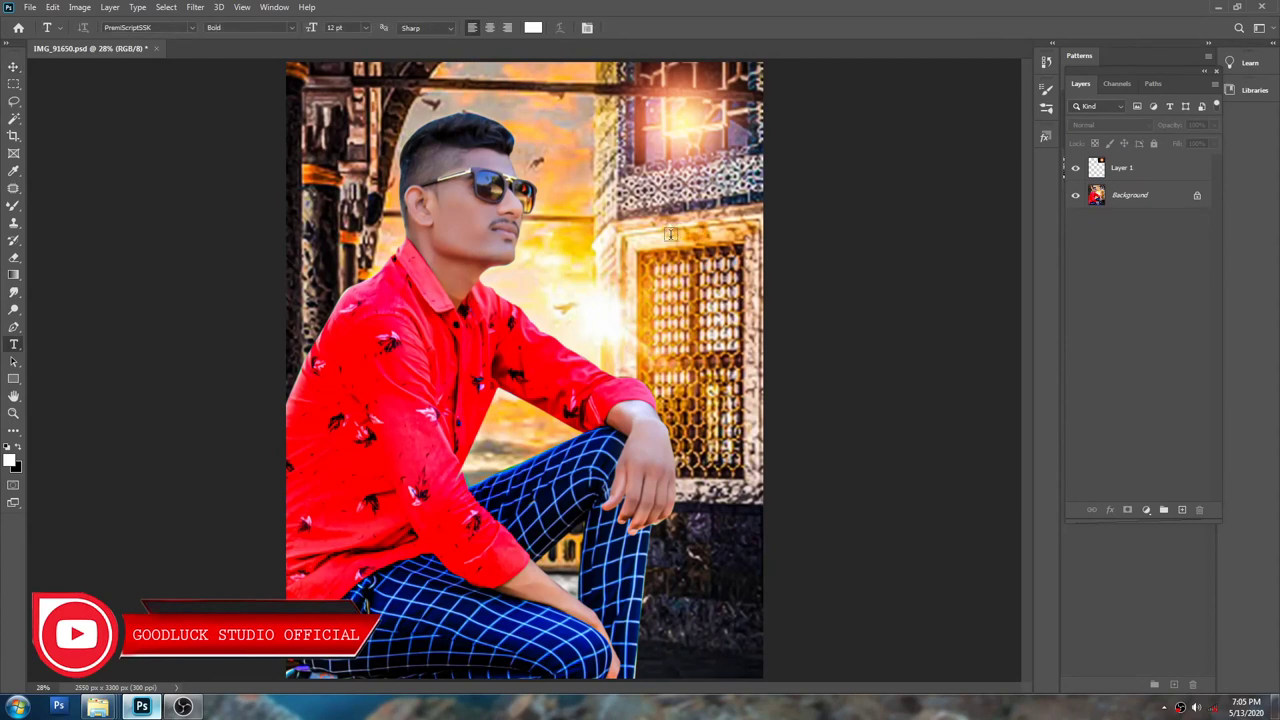
{"action": "left_click", "coordinate": [670, 234]}
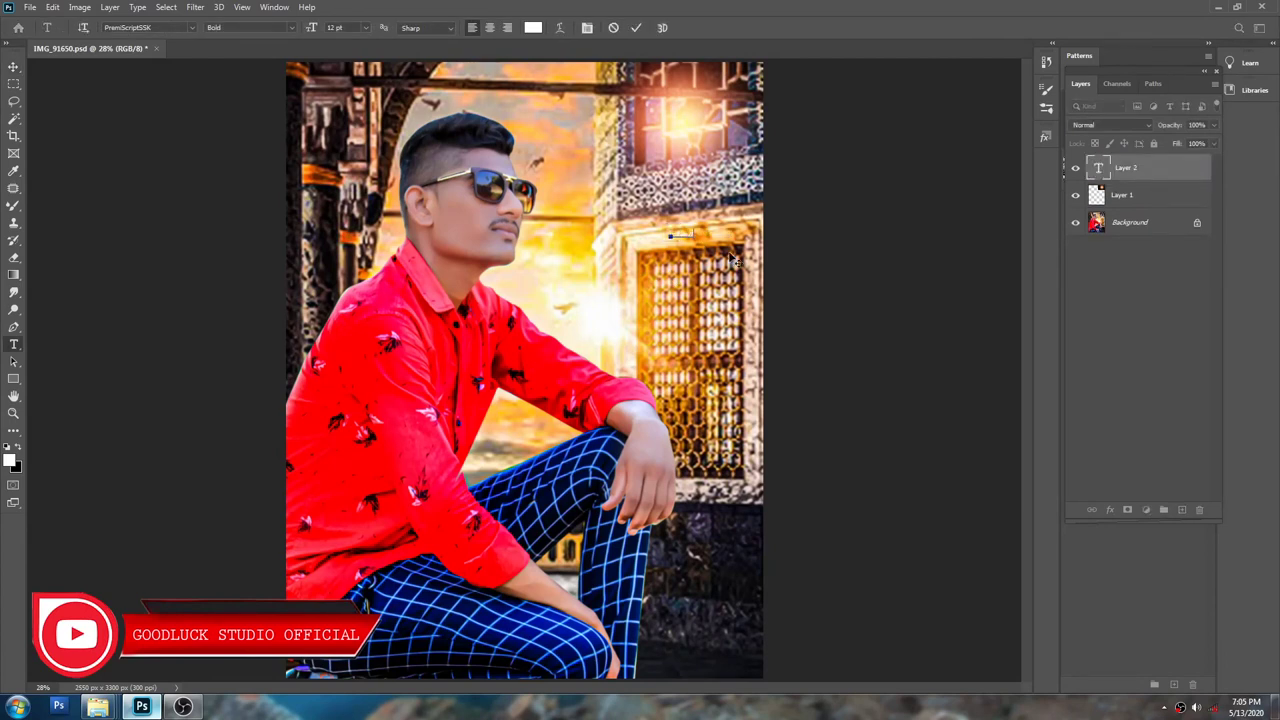
{"action": "type", "text": "Amit"}
{"action": "key", "text": "ctrl+Return"}
{"action": "key", "text": "ctrl+t"}
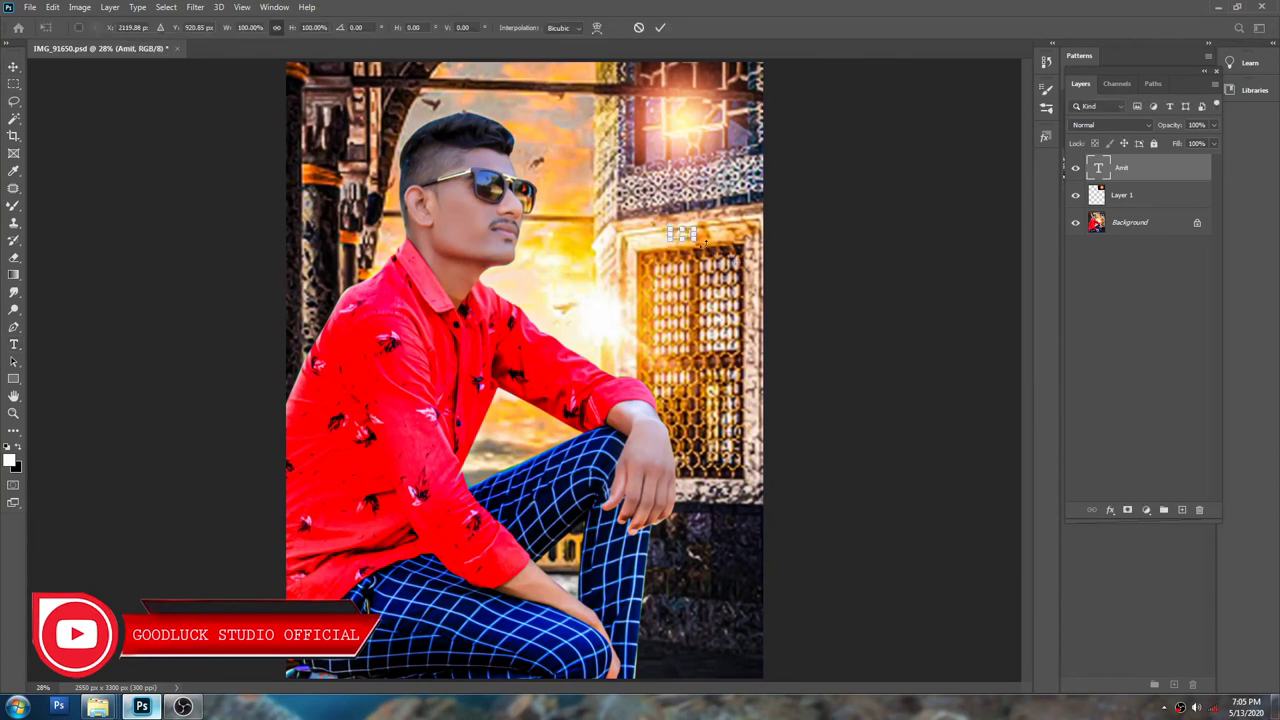
{"action": "mouse_move", "coordinate": [694, 239]}
{"action": "left_mouse_down"}
{"action": "mouse_move", "coordinate": [798, 230]}
{"action": "mouse_move", "coordinate": [742, 250]}
{"action": "left_mouse_up"}
{"action": "key", "text": "Return"}
Step: Enlarge the Amit text further and place it above the lattice window
{"action": "key", "text": "ctrl+t"}
{"action": "left_click_drag", "start_coordinate": [657, 250], "coordinate": [608, 265]}
{"action": "left_click_drag", "start_coordinate": [732, 285], "coordinate": [757, 284]}
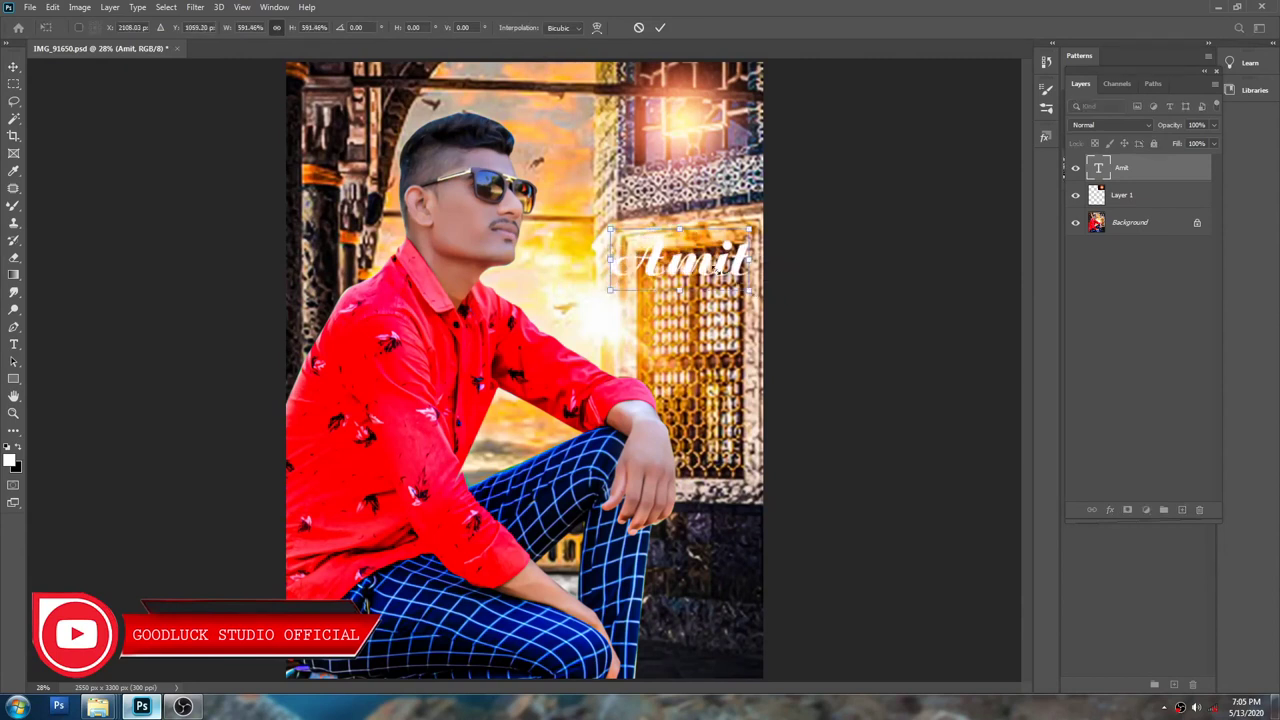
{"action": "mouse_move", "coordinate": [690, 258]}
{"action": "left_mouse_down"}
{"action": "mouse_move", "coordinate": [690, 228]}
{"action": "mouse_move", "coordinate": [717, 231]}
{"action": "left_mouse_up"}
{"action": "key", "text": "Return"}
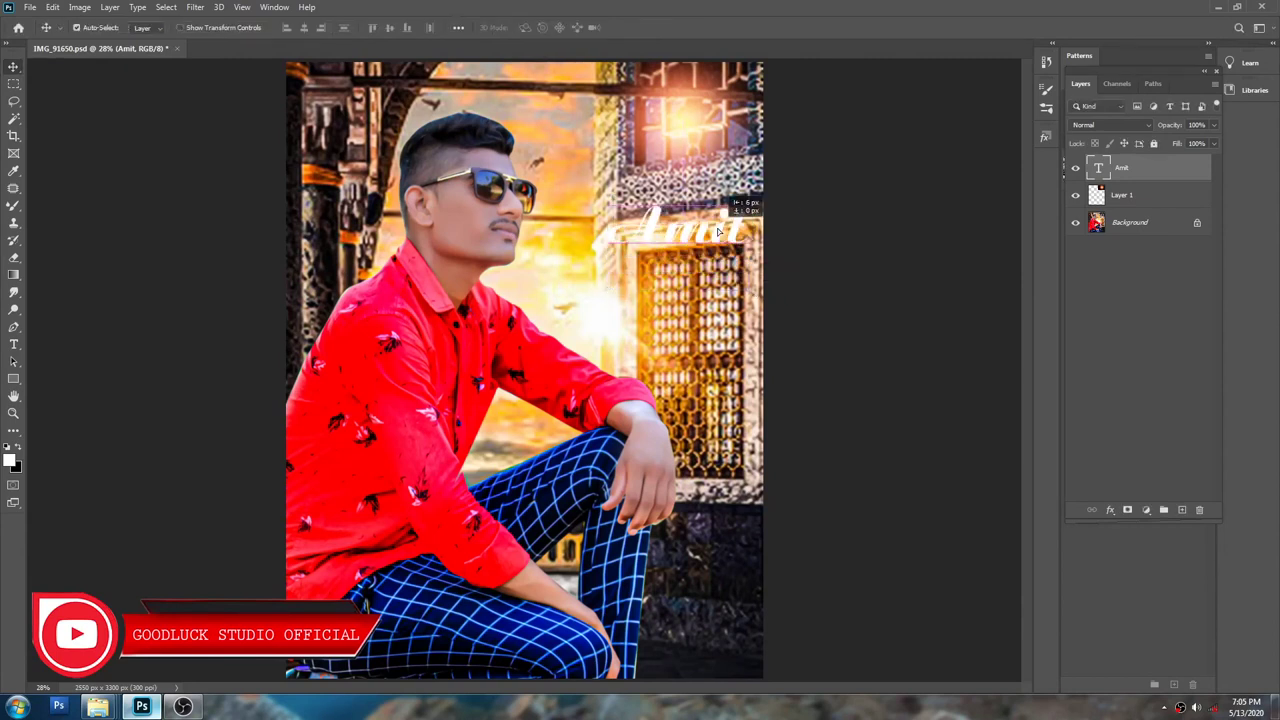
Step: Open the Amit layer's Layer Style presets and try blue, white, dark red, yellow and purple styles
{"action": "double_click", "coordinate": [1187, 172]}
{"action": "left_click", "coordinate": [466, 133]}
{"action": "left_click", "coordinate": [626, 313]}
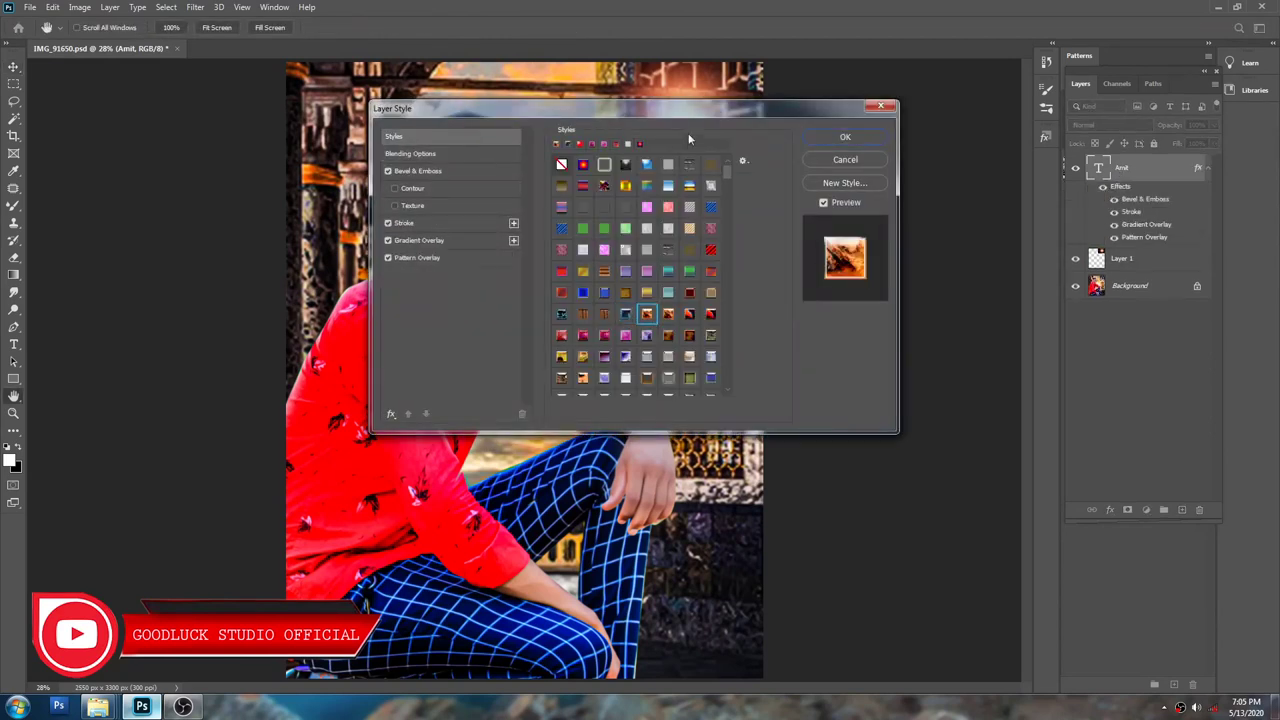
{"action": "left_click_drag", "start_coordinate": [688, 108], "coordinate": [388, 221]}
{"action": "scroll", "coordinate": [361, 325], "scroll_direction": "down", "scroll_amount": 3}
{"action": "left_click", "coordinate": [369, 372]}
{"action": "scroll", "coordinate": [371, 413], "scroll_direction": "down", "scroll_amount": 5}
{"action": "left_click", "coordinate": [360, 462]}
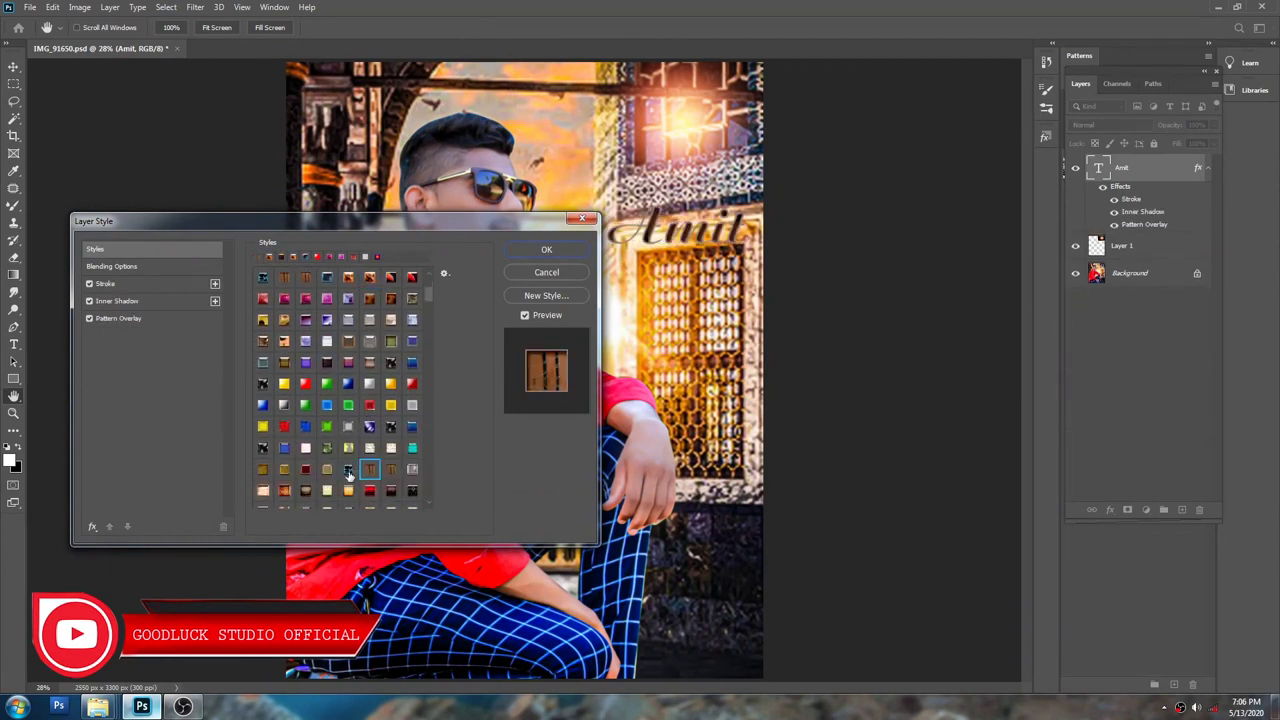
{"action": "left_click", "coordinate": [303, 408]}
{"action": "left_click", "coordinate": [285, 447]}
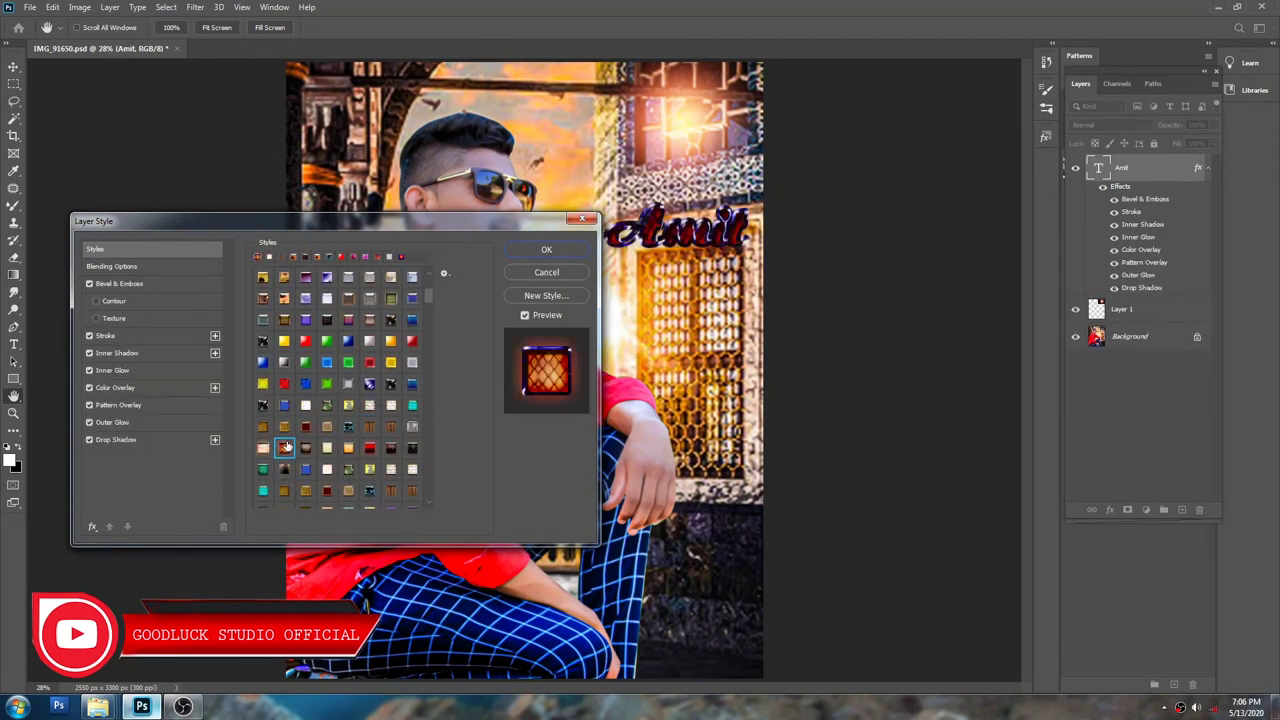
{"action": "scroll", "coordinate": [287, 440], "scroll_direction": "down", "scroll_amount": 1}
{"action": "left_click", "coordinate": [305, 404]}
{"action": "scroll", "coordinate": [349, 399], "scroll_direction": "down", "scroll_amount": 2}
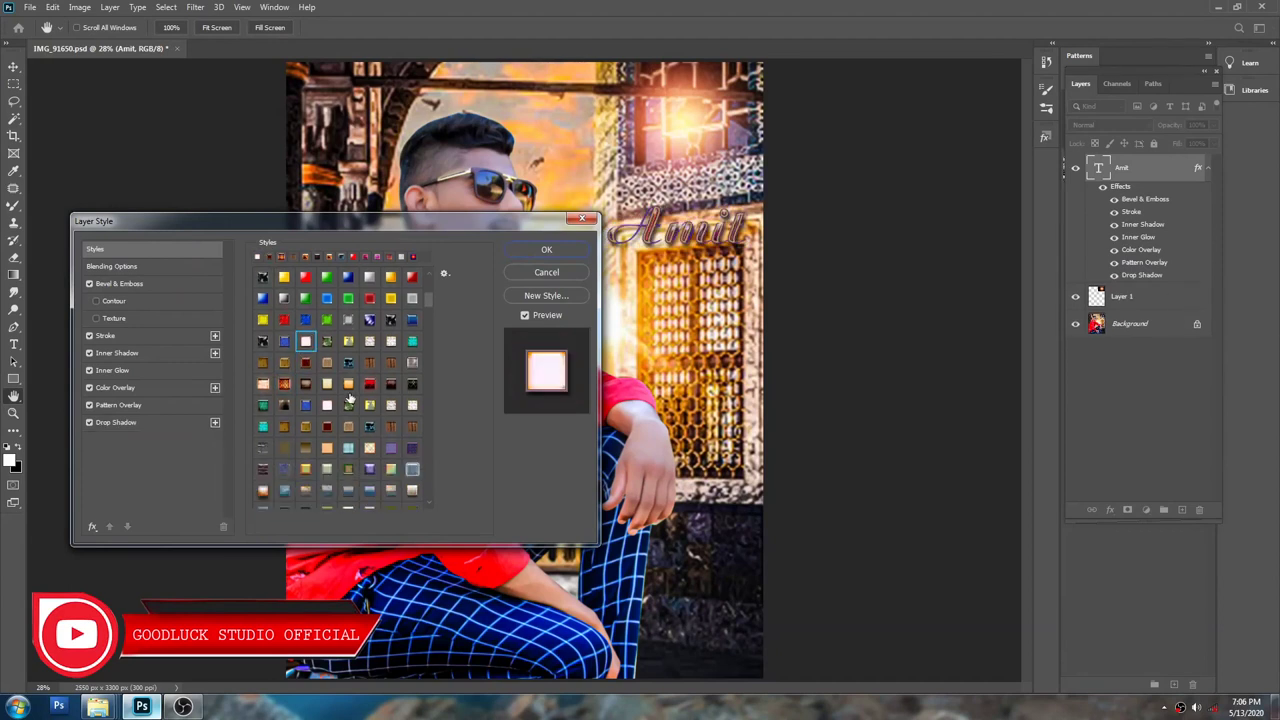
{"action": "scroll", "coordinate": [349, 399], "scroll_direction": "down", "scroll_amount": 2}
{"action": "left_click", "coordinate": [348, 351]}
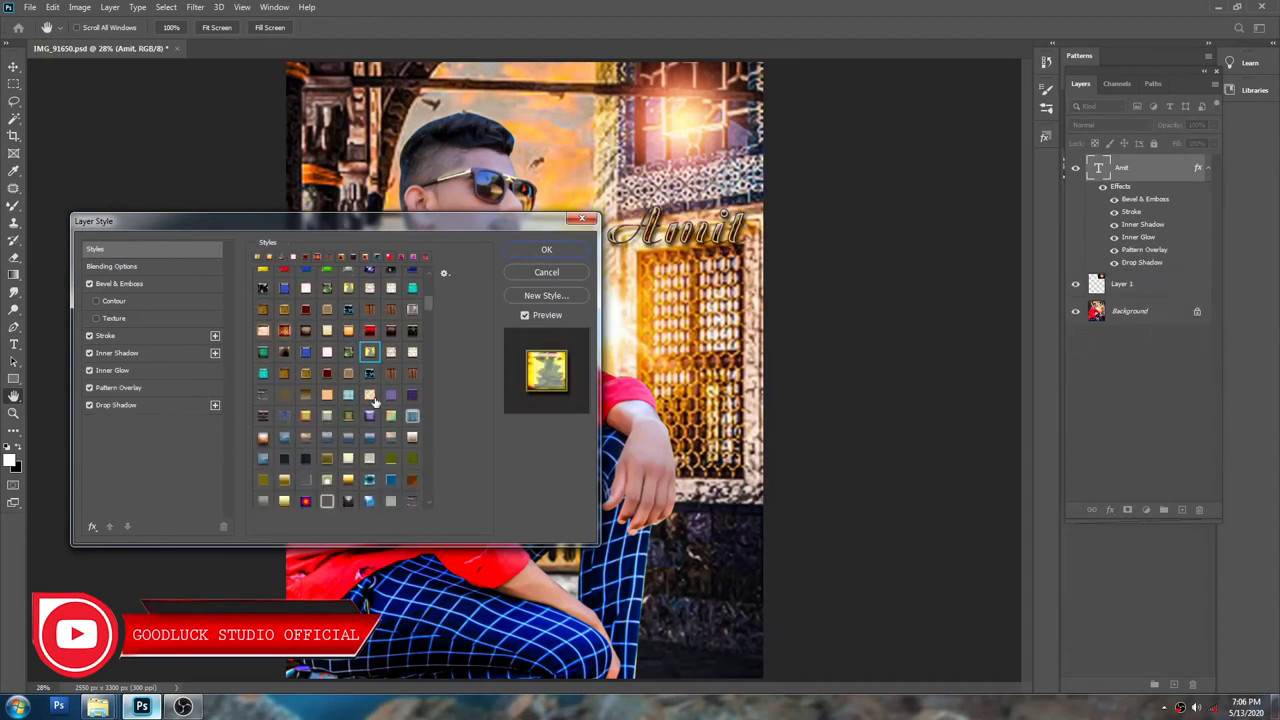
{"action": "scroll", "coordinate": [375, 400], "scroll_direction": "down", "scroll_amount": 1}
{"action": "left_click", "coordinate": [370, 405]}
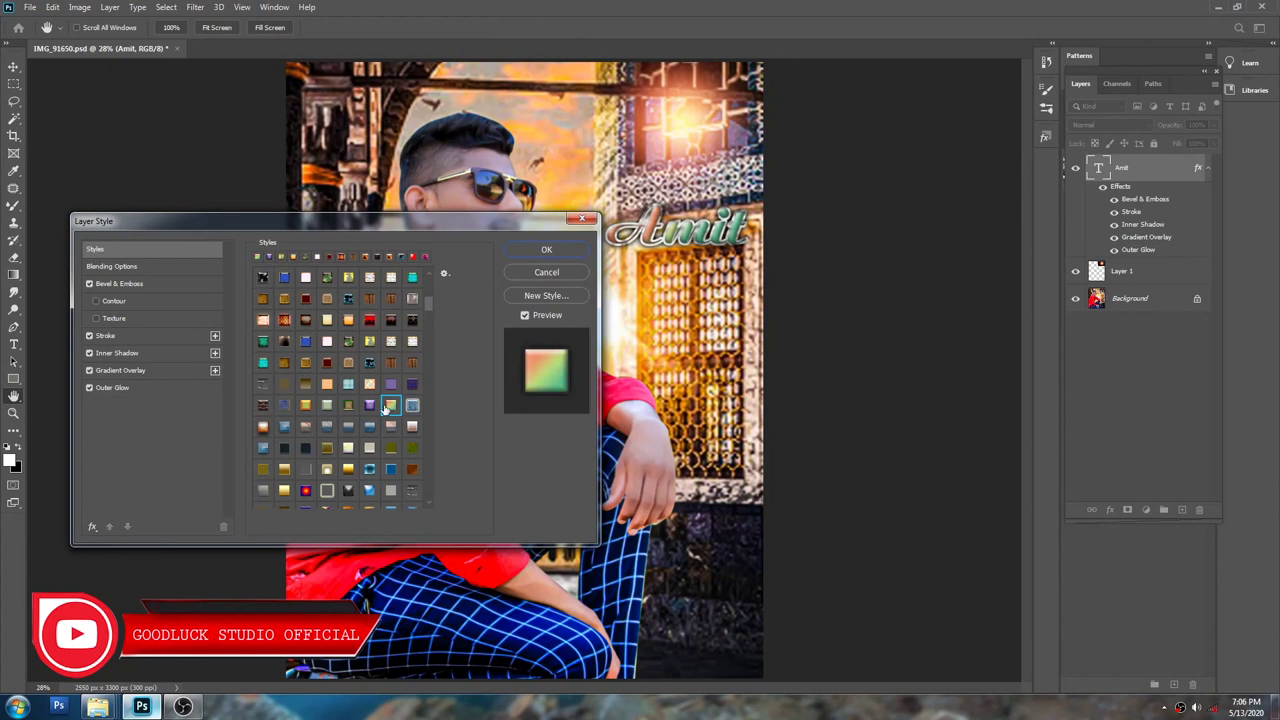
{"action": "left_click", "coordinate": [370, 405]}
Step: Try further presets on Amit: blue, outline glow, teal, red, silver and dark gold
{"action": "scroll", "coordinate": [372, 405], "scroll_direction": "down", "scroll_amount": 1}
{"action": "scroll", "coordinate": [372, 405], "scroll_direction": "down", "scroll_amount": 2}
{"action": "left_click", "coordinate": [369, 394]}
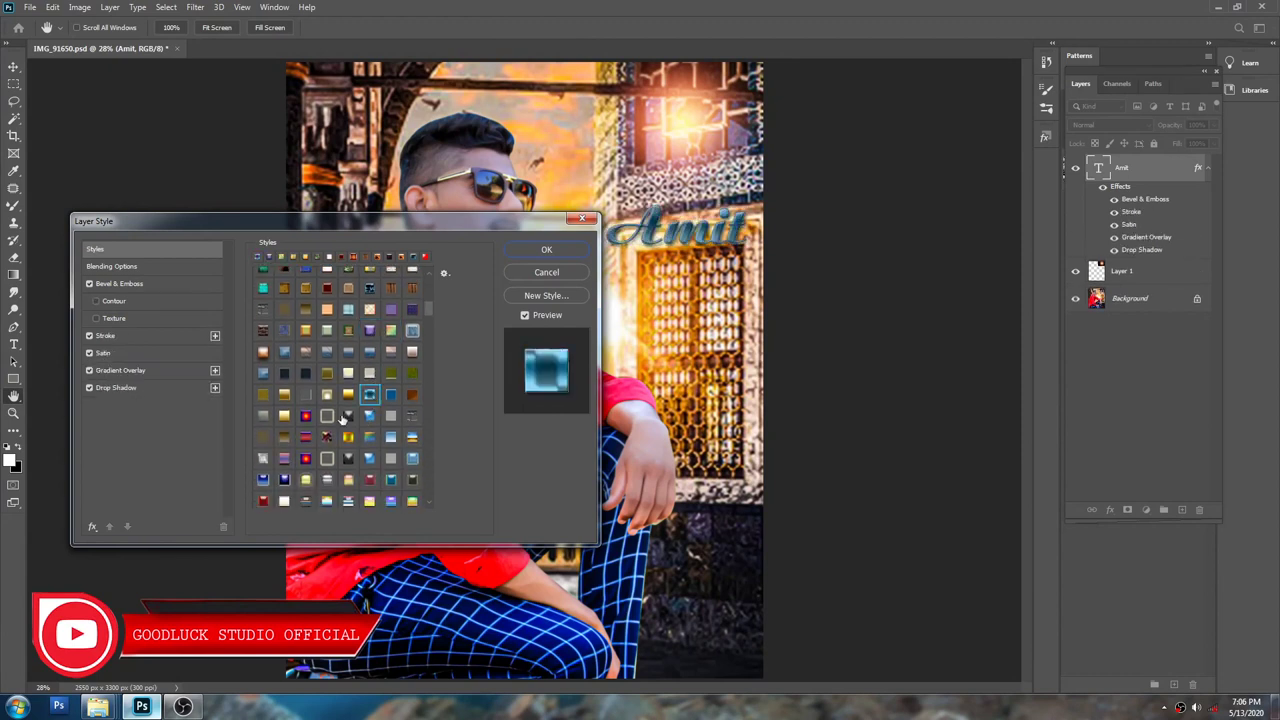
{"action": "left_click", "coordinate": [327, 415]}
{"action": "scroll", "coordinate": [335, 410], "scroll_direction": "down", "scroll_amount": 1}
{"action": "left_click", "coordinate": [350, 386]}
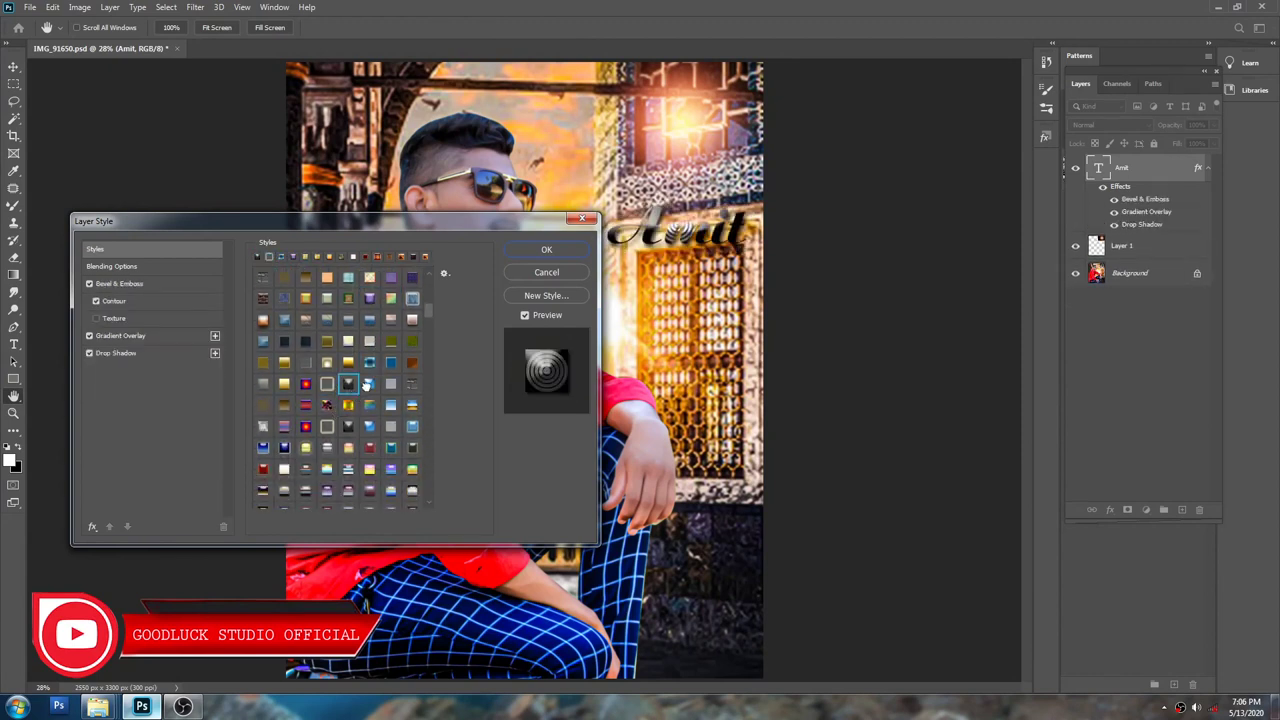
{"action": "scroll", "coordinate": [369, 392], "scroll_direction": "down", "scroll_amount": 2}
{"action": "scroll", "coordinate": [369, 386], "scroll_direction": "down", "scroll_amount": 2}
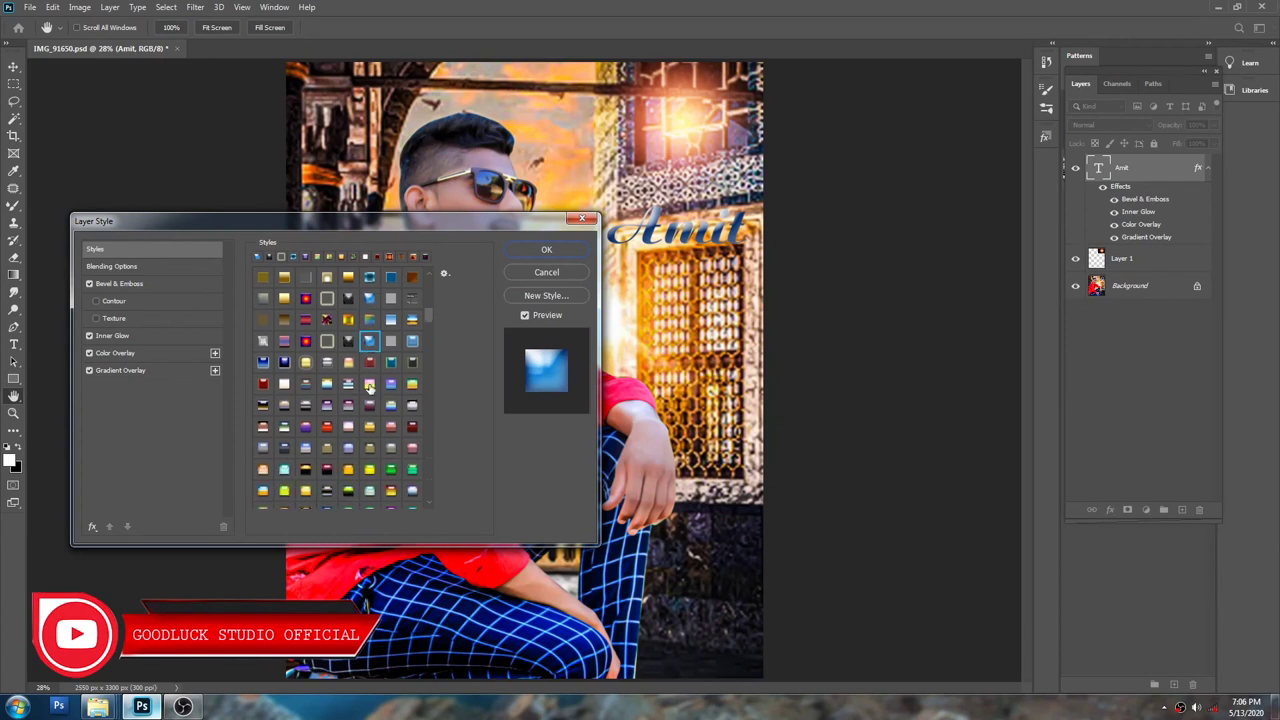
{"action": "left_click", "coordinate": [369, 384]}
{"action": "left_click", "coordinate": [370, 405]}
{"action": "scroll", "coordinate": [370, 405], "scroll_direction": "down", "scroll_amount": 2}
{"action": "left_click", "coordinate": [370, 405]}
{"action": "scroll", "coordinate": [371, 408], "scroll_direction": "down", "scroll_amount": 2}
{"action": "left_click", "coordinate": [370, 405]}
{"action": "scroll", "coordinate": [368, 400], "scroll_direction": "up", "scroll_amount": 2}
{"action": "scroll", "coordinate": [362, 390], "scroll_direction": "up", "scroll_amount": 3}
{"action": "scroll", "coordinate": [357, 378], "scroll_direction": "up", "scroll_amount": 3}
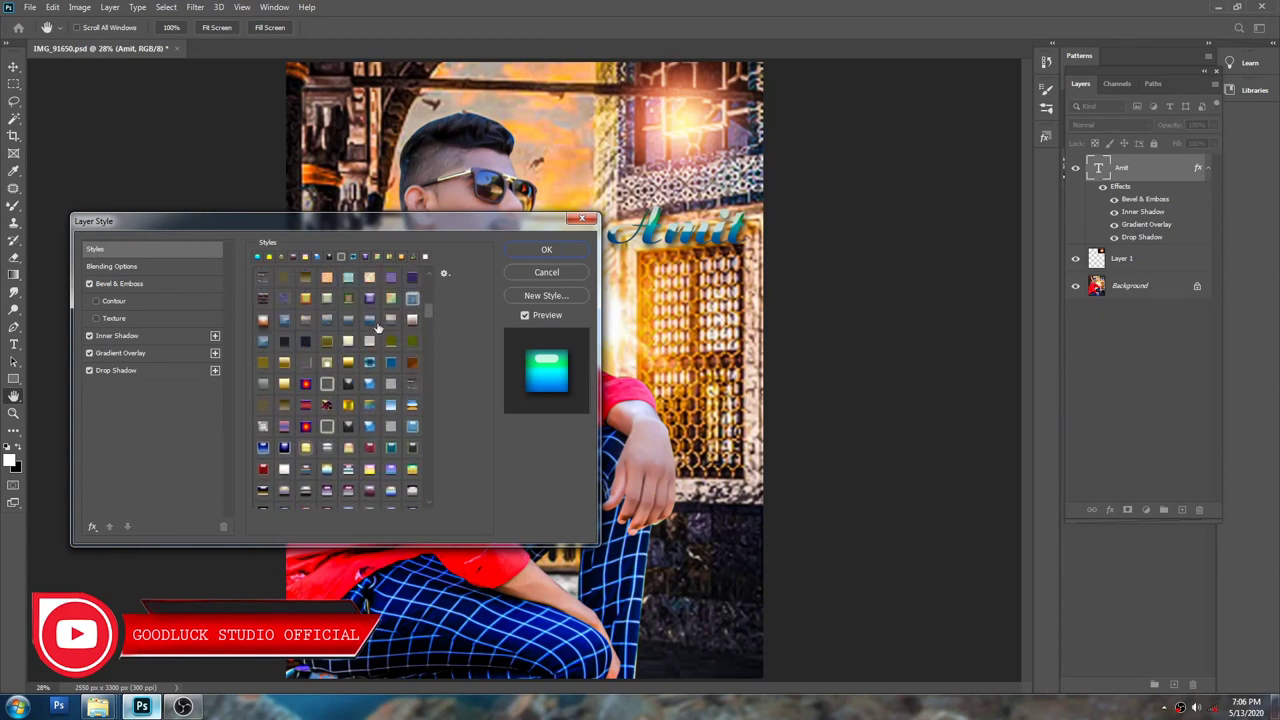
{"action": "left_click", "coordinate": [370, 296]}
{"action": "scroll", "coordinate": [370, 296], "scroll_direction": "up", "scroll_amount": 2}
{"action": "scroll", "coordinate": [370, 296], "scroll_direction": "up", "scroll_amount": 2}
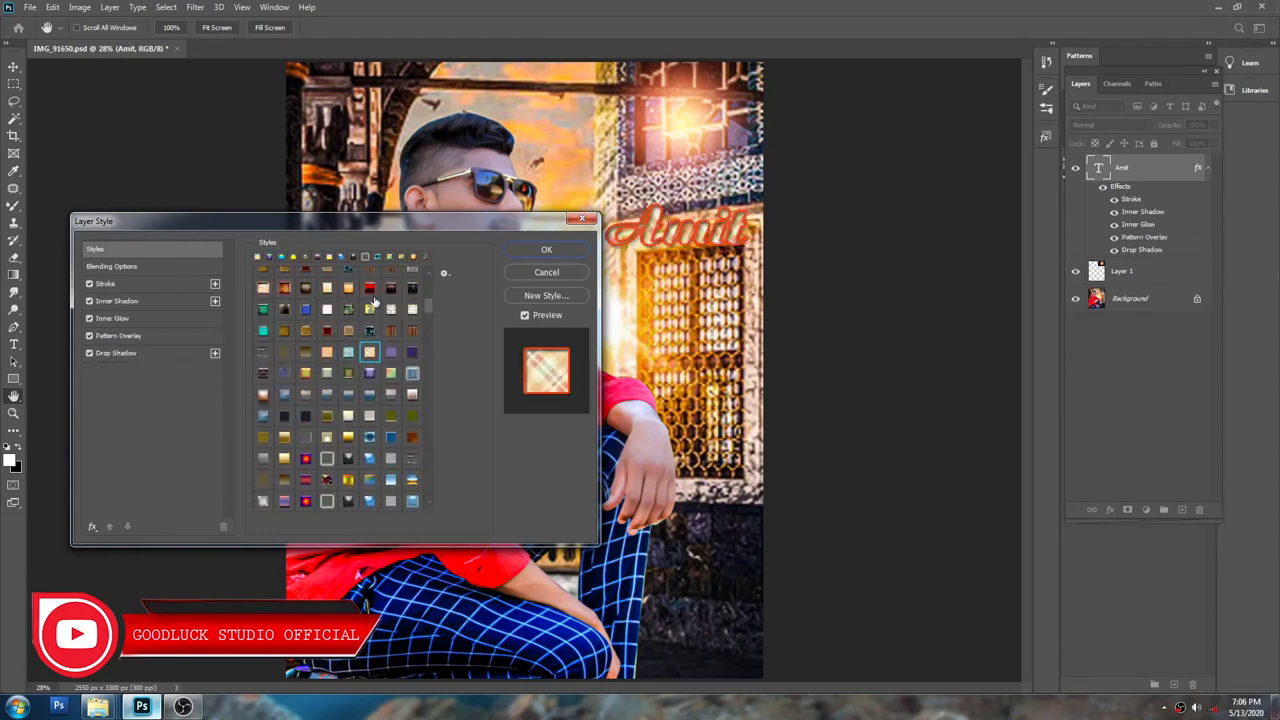
{"action": "left_click", "coordinate": [370, 289]}
{"action": "scroll", "coordinate": [371, 292], "scroll_direction": "up", "scroll_amount": 2}
{"action": "left_click", "coordinate": [371, 289]}
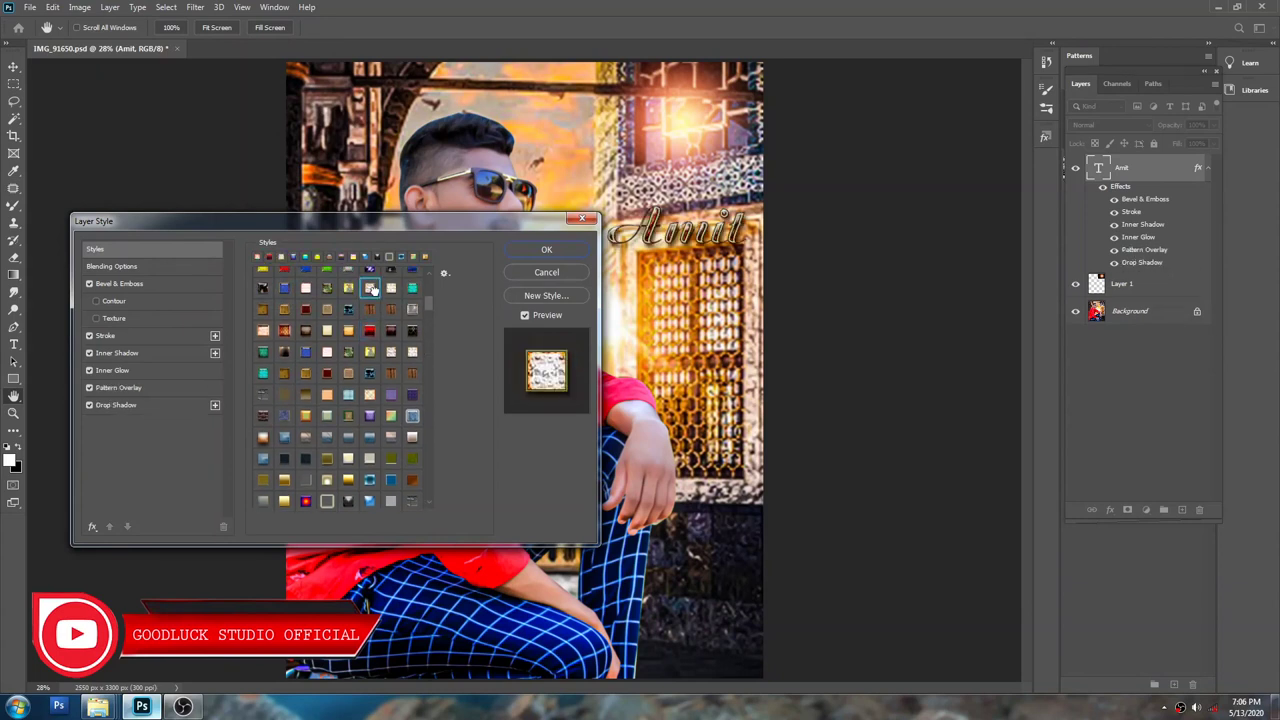
{"action": "scroll", "coordinate": [373, 311], "scroll_direction": "up", "scroll_amount": 2}
{"action": "left_click", "coordinate": [370, 278]}
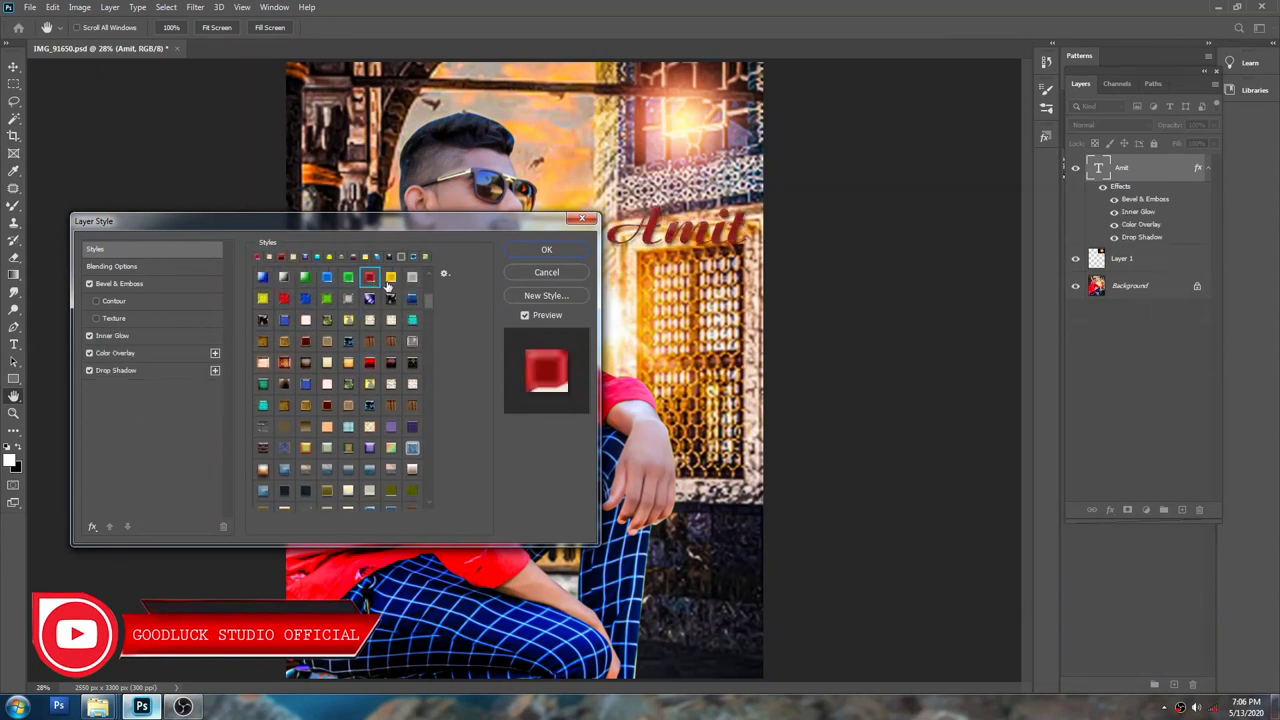
{"action": "scroll", "coordinate": [390, 285], "scroll_direction": "up", "scroll_amount": 4}
{"action": "scroll", "coordinate": [390, 295], "scroll_direction": "up", "scroll_amount": 2}
{"action": "left_click", "coordinate": [388, 309]}
{"action": "left_click", "coordinate": [390, 287]}
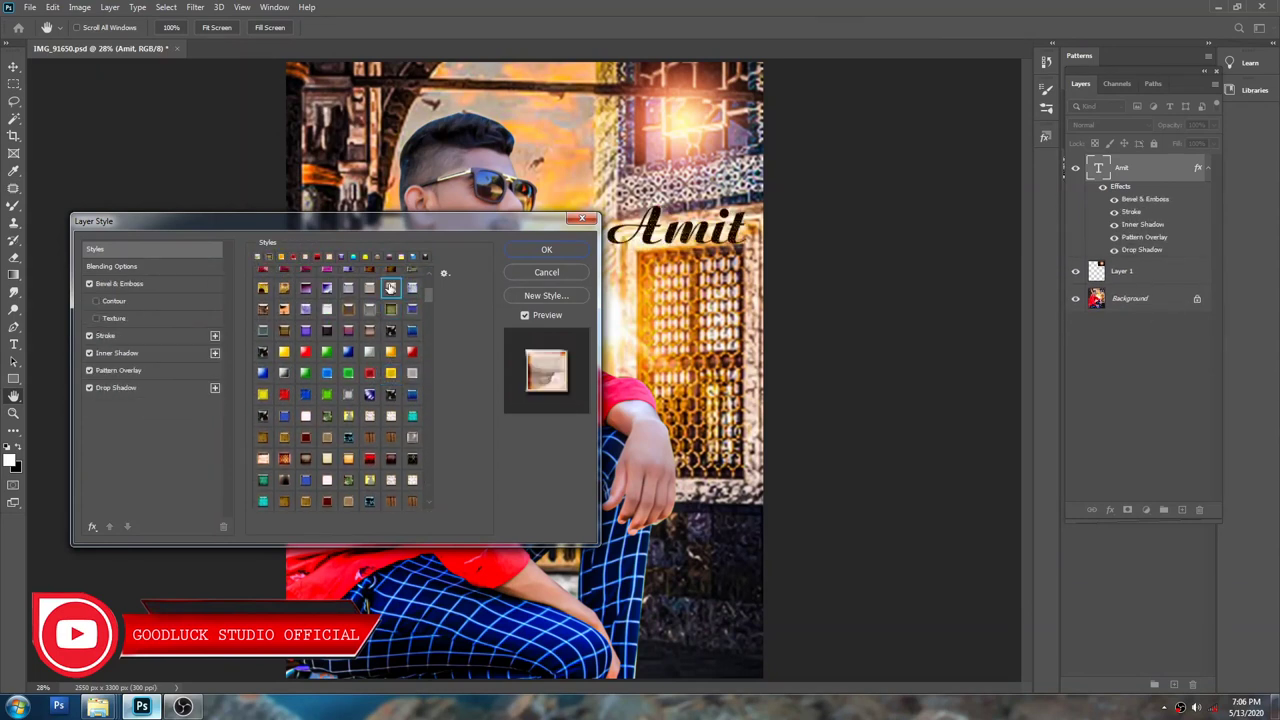
{"action": "left_click", "coordinate": [390, 287]}
Step: Apply the dark style that turns Amit black, confirm it, and nudge the text higher
{"action": "left_click", "coordinate": [390, 309]}
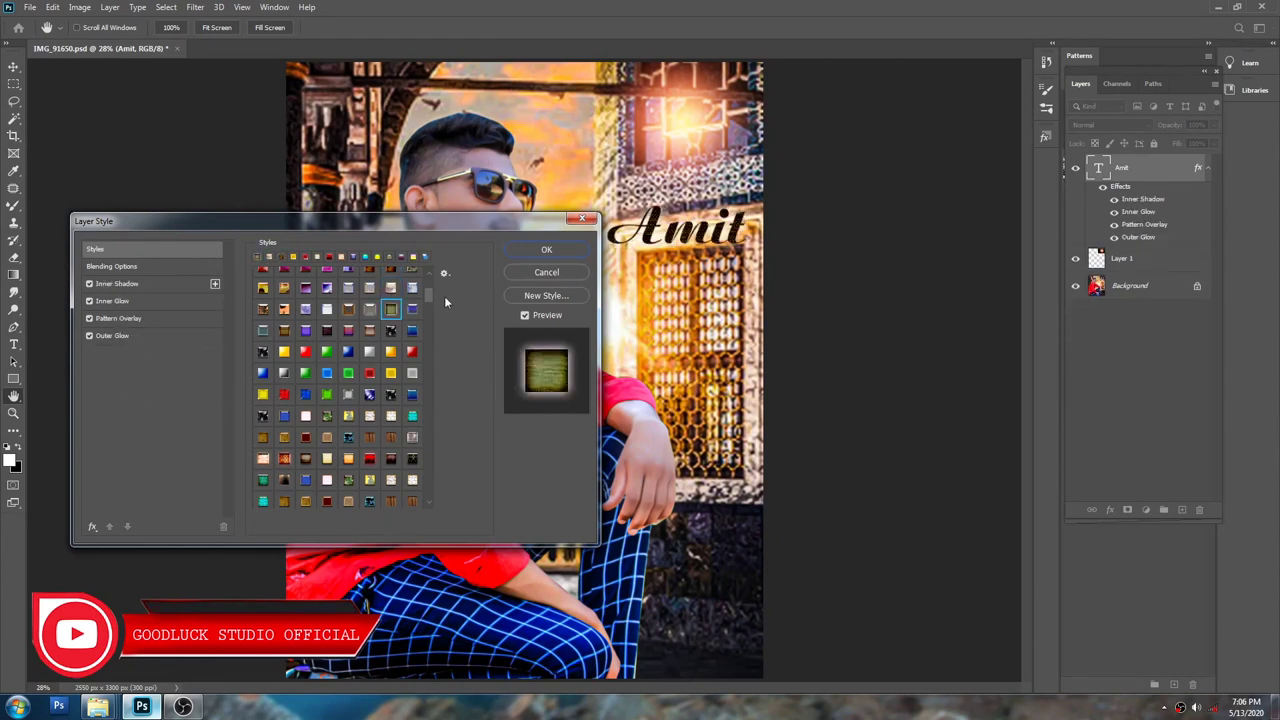
{"action": "left_click", "coordinate": [540, 252]}
{"action": "key", "text": "v"}
{"action": "left_click_drag", "start_coordinate": [688, 240], "coordinate": [688, 128]}
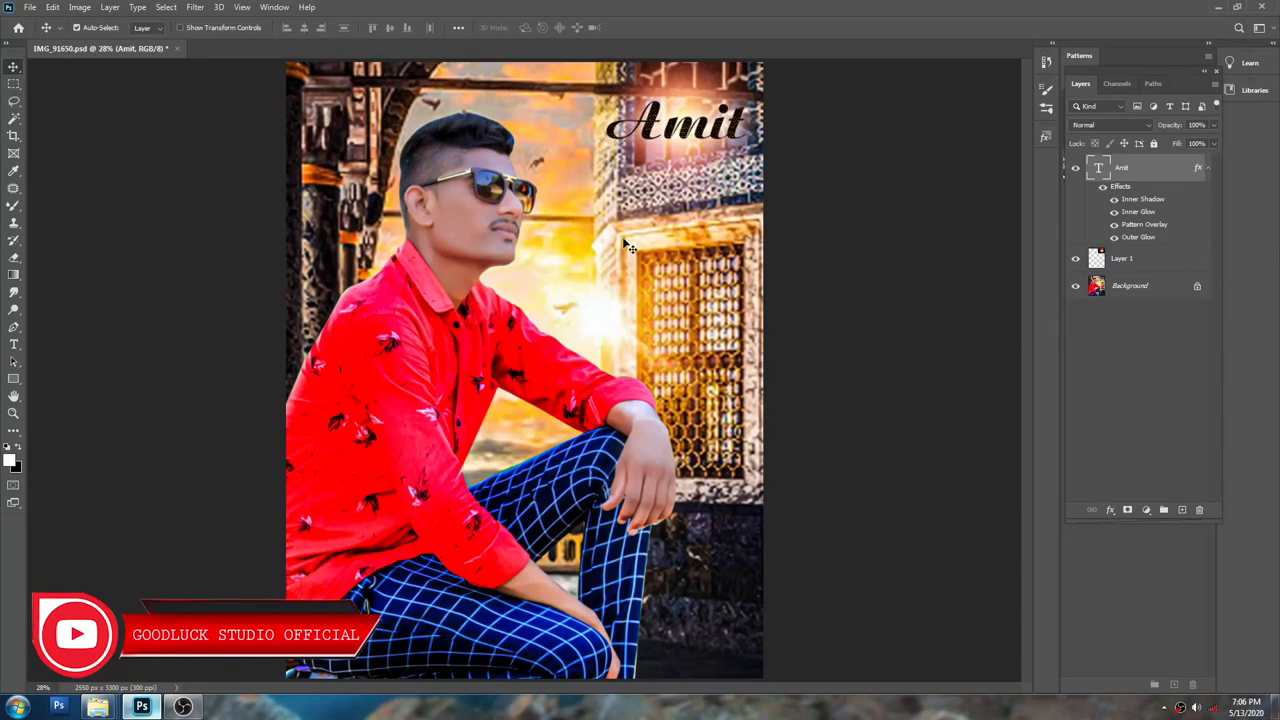
Step: Nudge the Amit text slightly left and flatten all layers into one image
{"action": "left_click_drag", "start_coordinate": [629, 247], "coordinate": [622, 244]}
{"action": "key", "text": "ctrl+minus"}
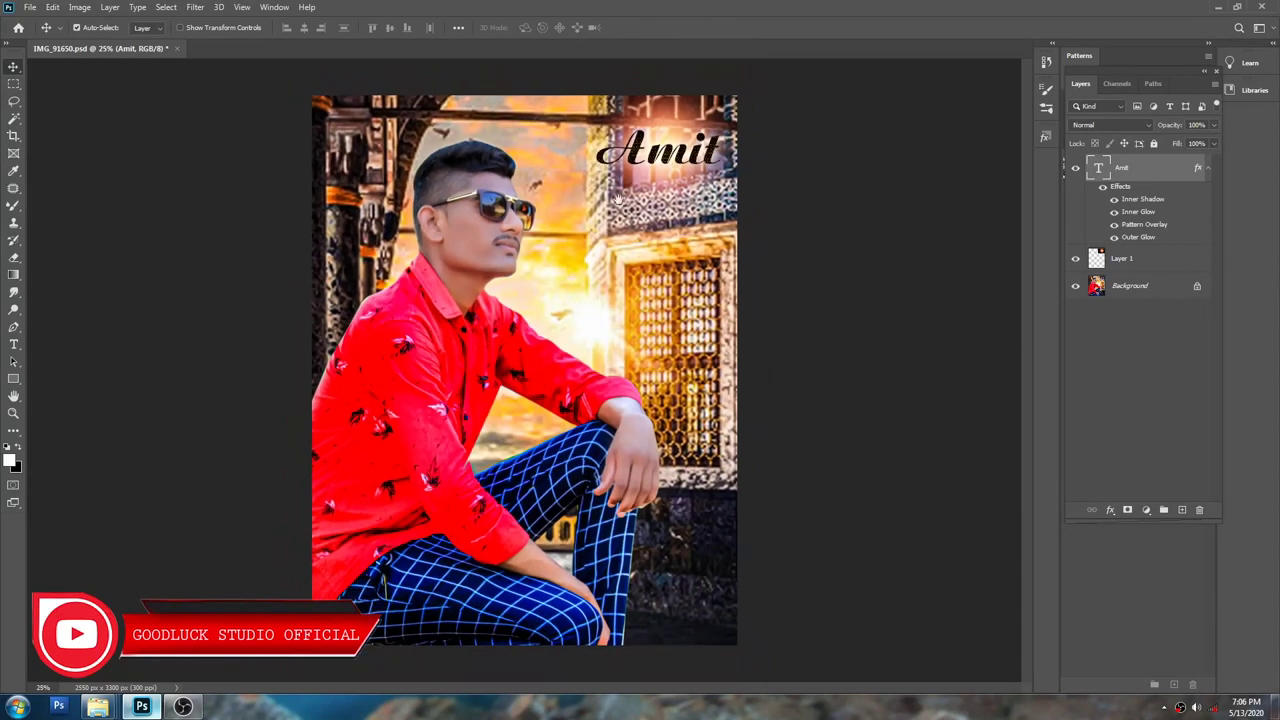
{"action": "key", "text": "ctrl+shift+e"}
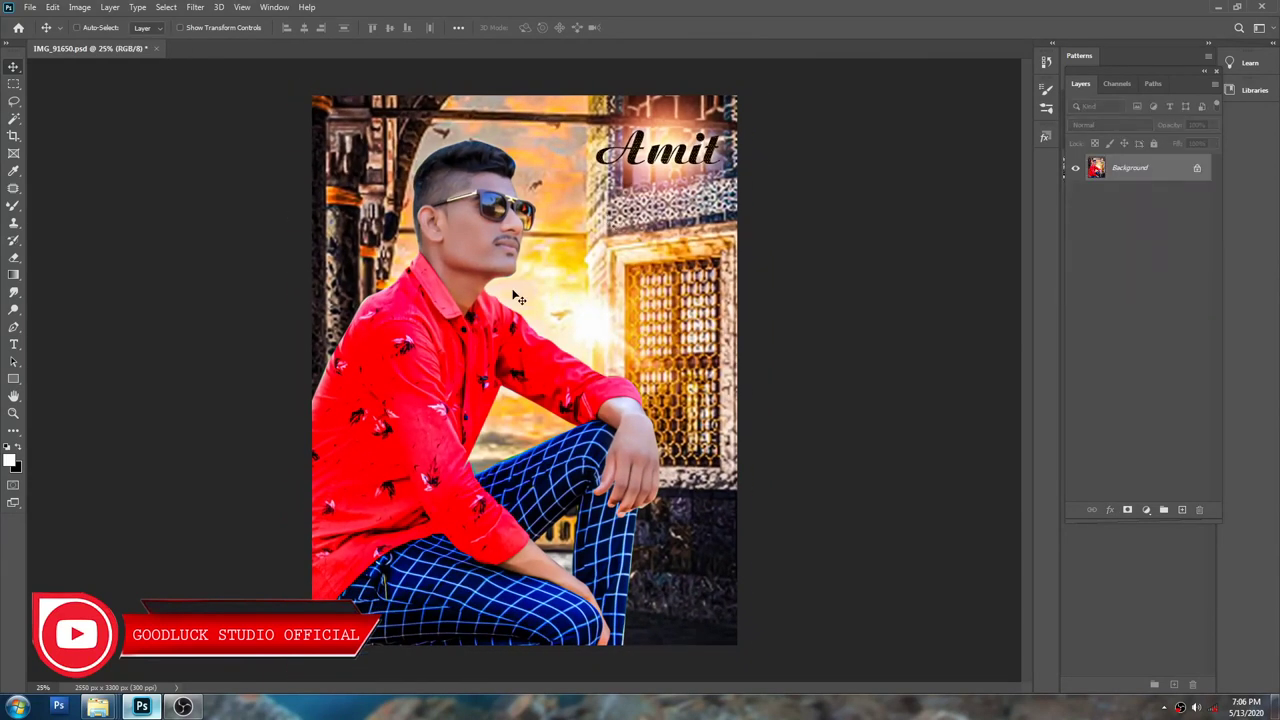
{"action": "key", "text": "ctrl+z"}
{"action": "key", "text": "ctrl"}
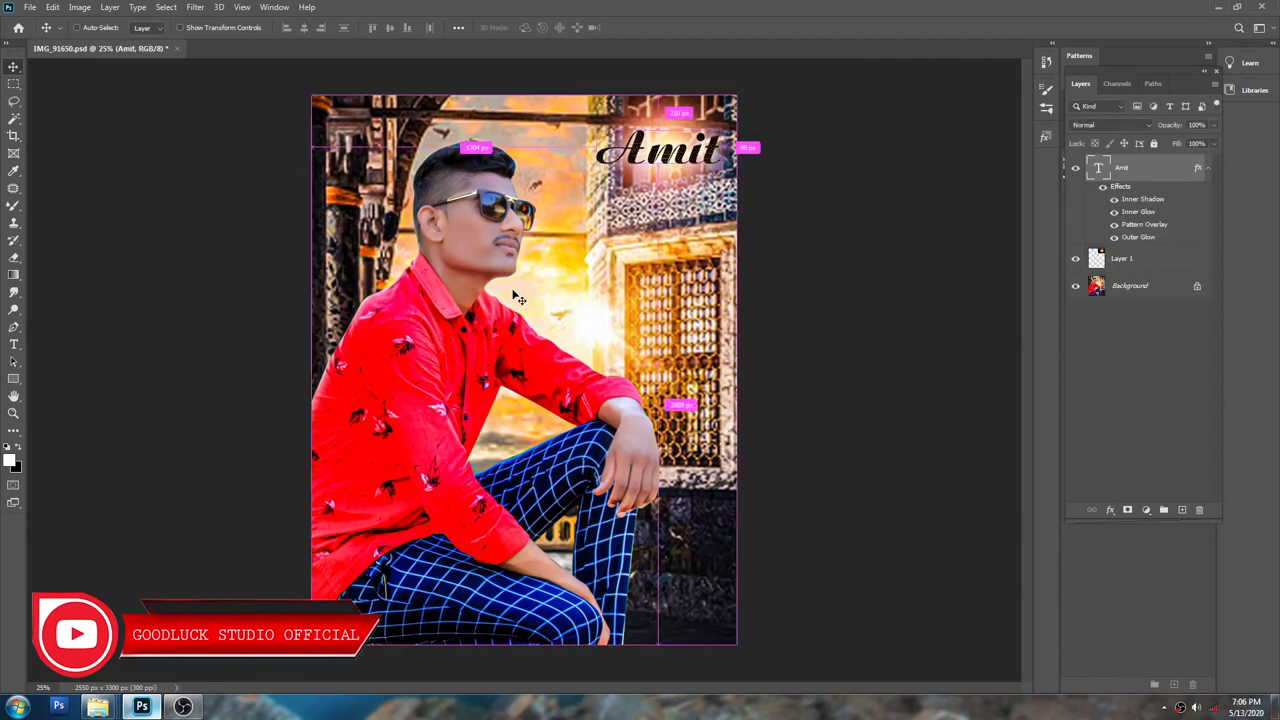
{"action": "key", "text": "ctrl+shift+e"}
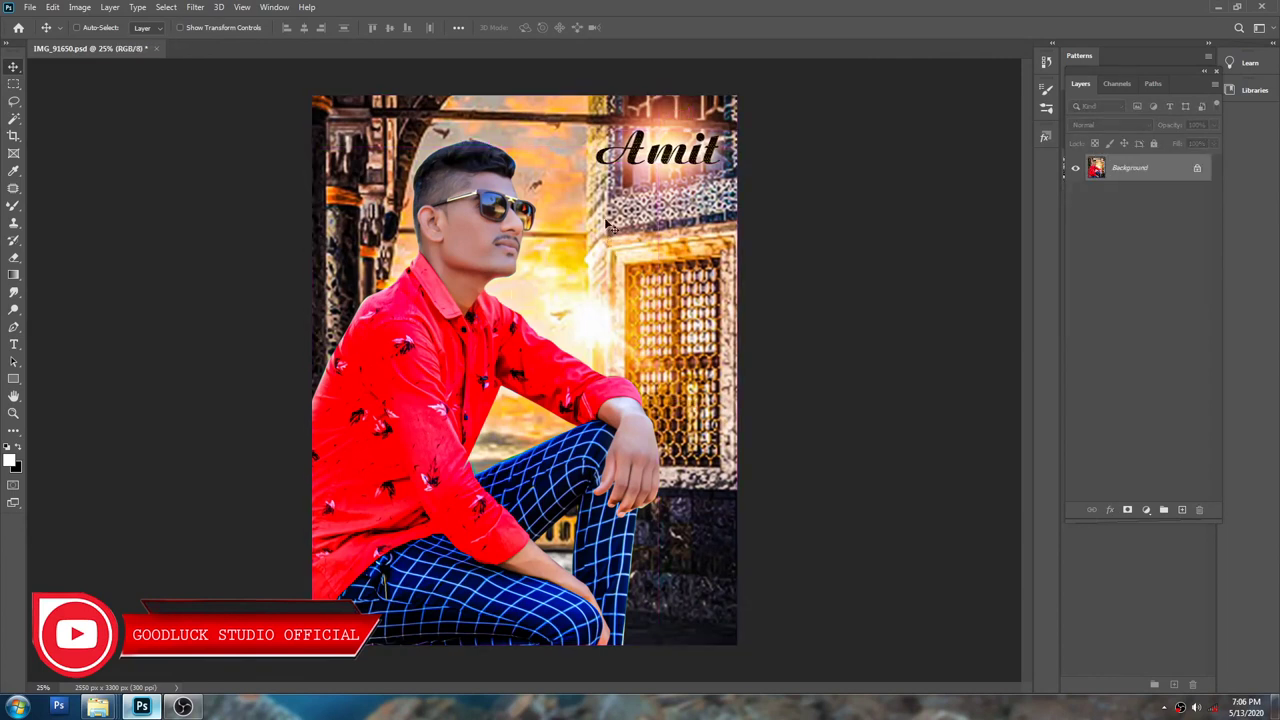
Step: Save the image as JPEG IMG_9165000 with default quality and close the document
{"action": "key", "text": "ctrl+shift+s"}
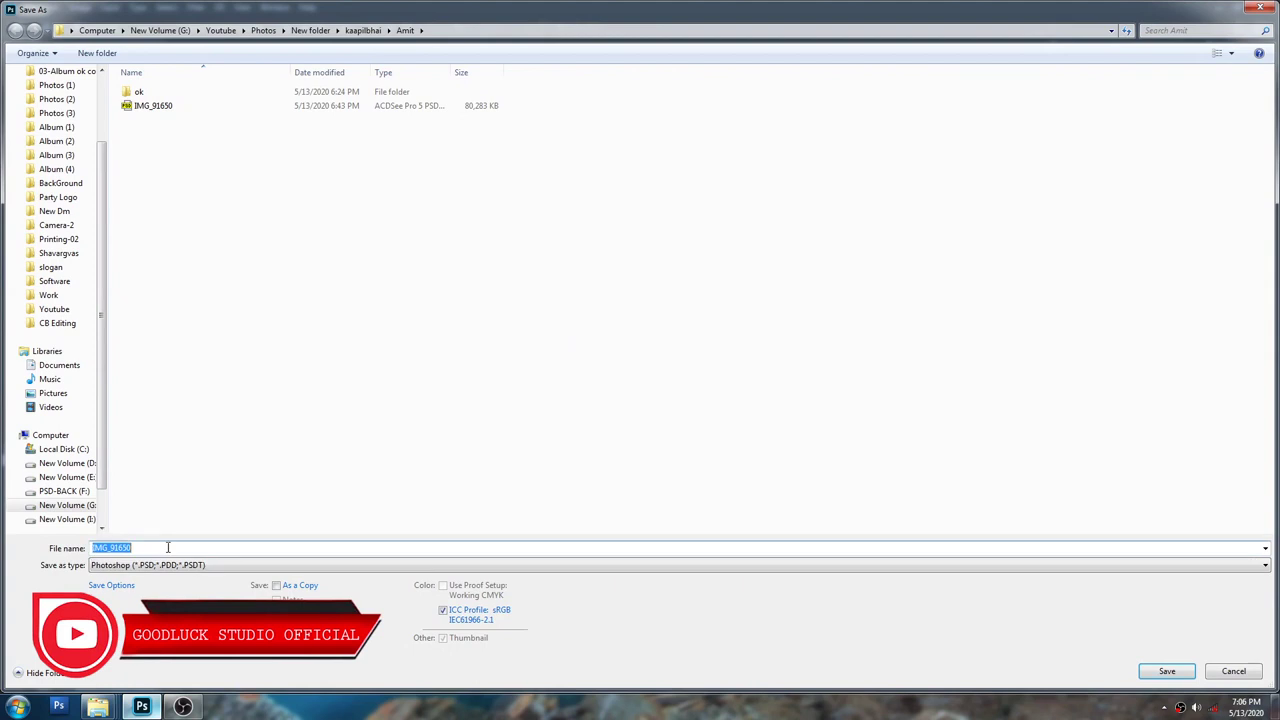
{"action": "key", "text": "Tab"}
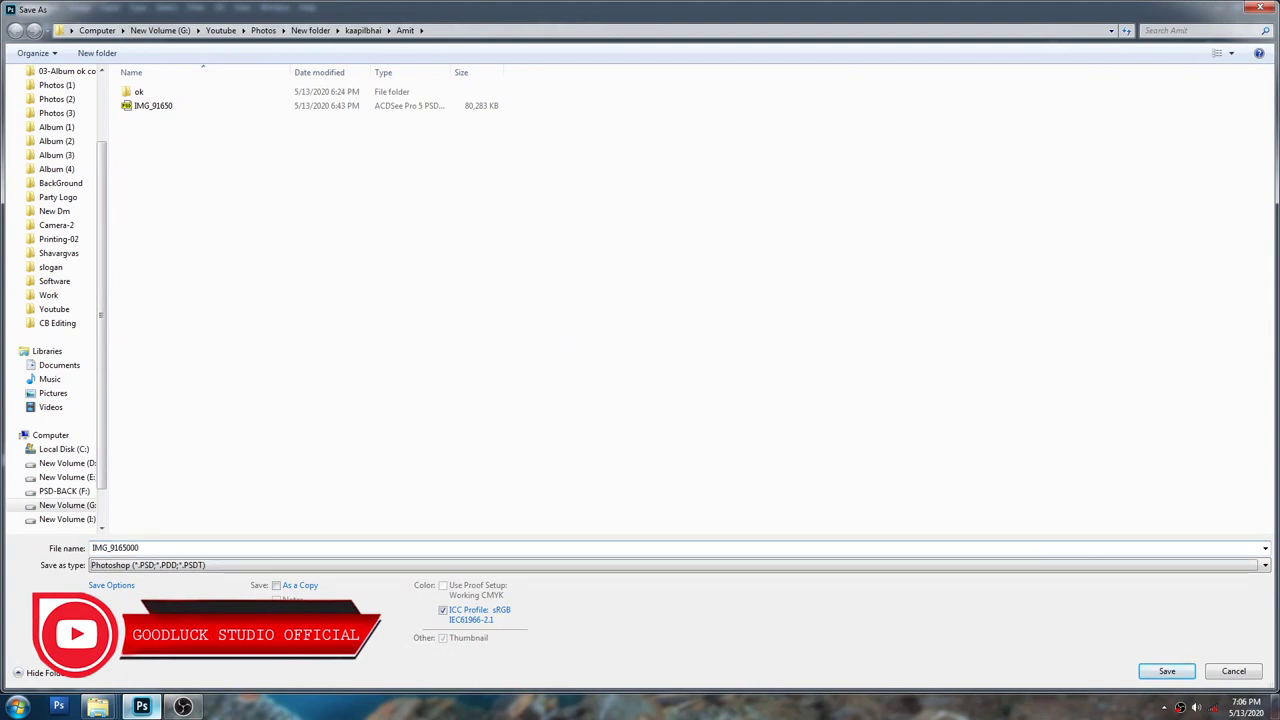
{"action": "key", "text": "j"}
{"action": "key", "text": "Return"}
{"action": "key", "text": "Return"}
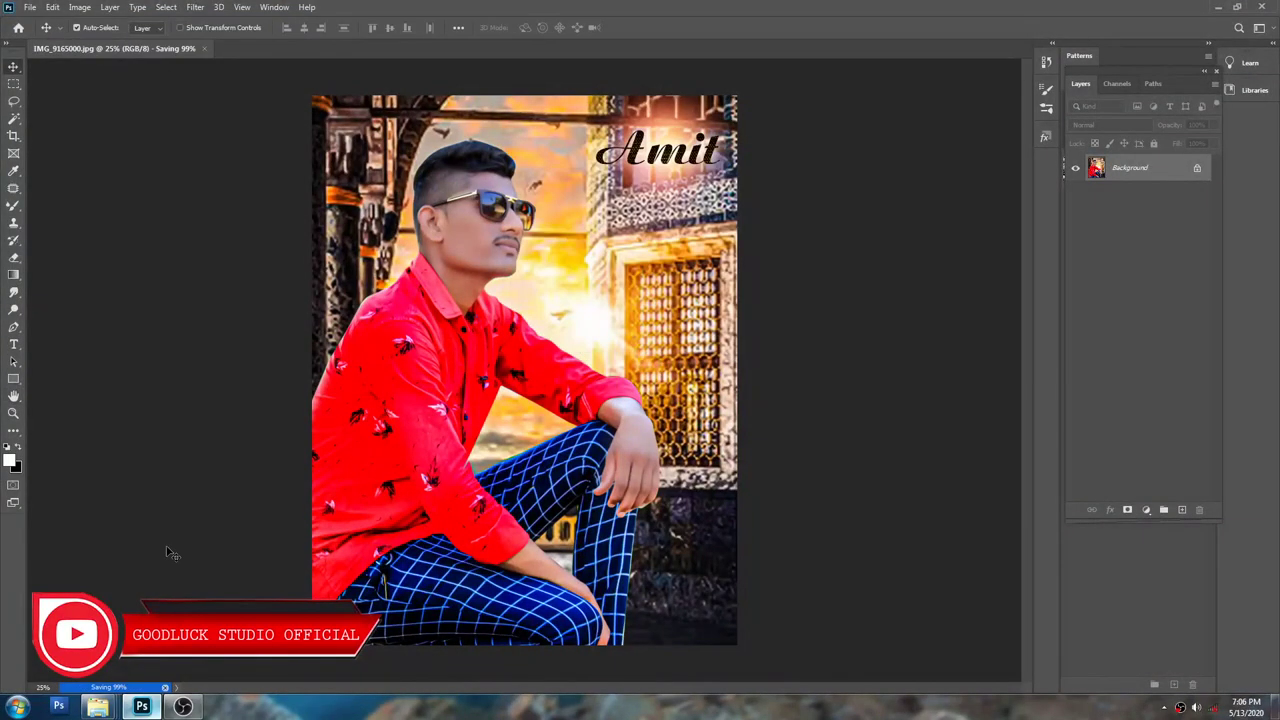
{"action": "key", "text": "ctrl+q"}
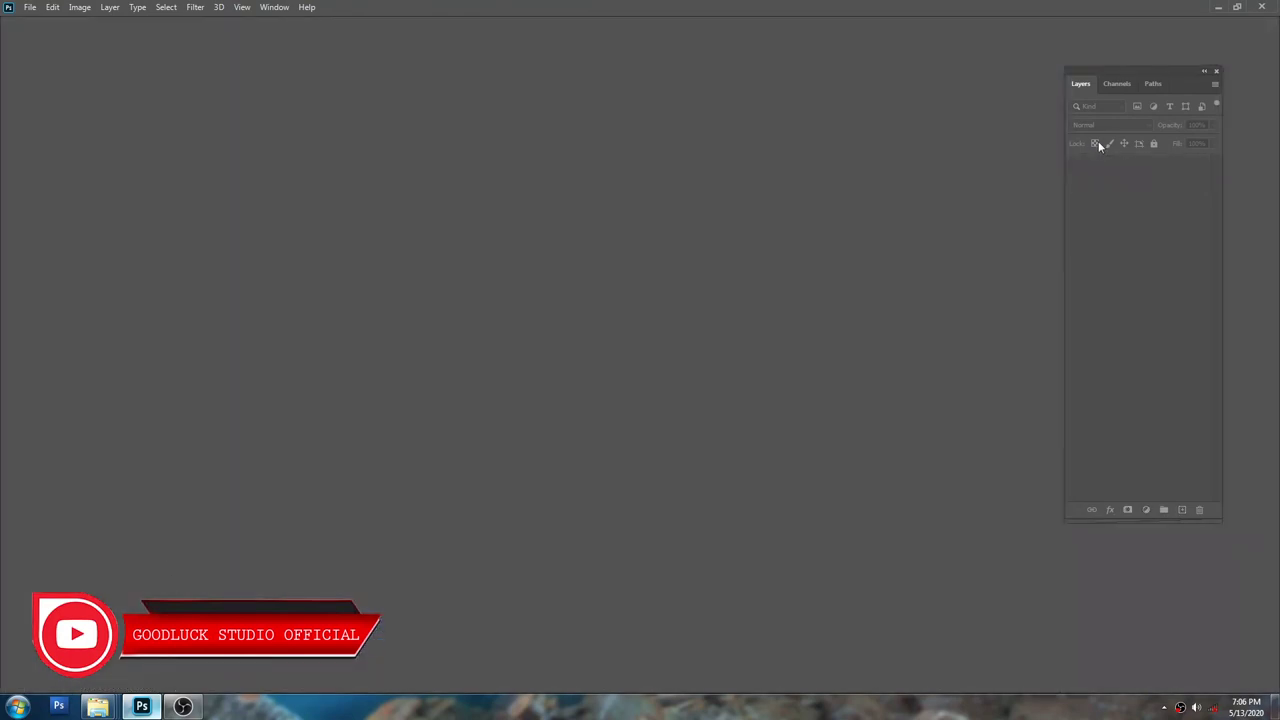
{"action": "key", "text": "alt+Tab"}
Step: Preview IMG_9165000 and the original IMG_9165 full-size to compare them
{"action": "left_click", "coordinate": [1005, 370]}
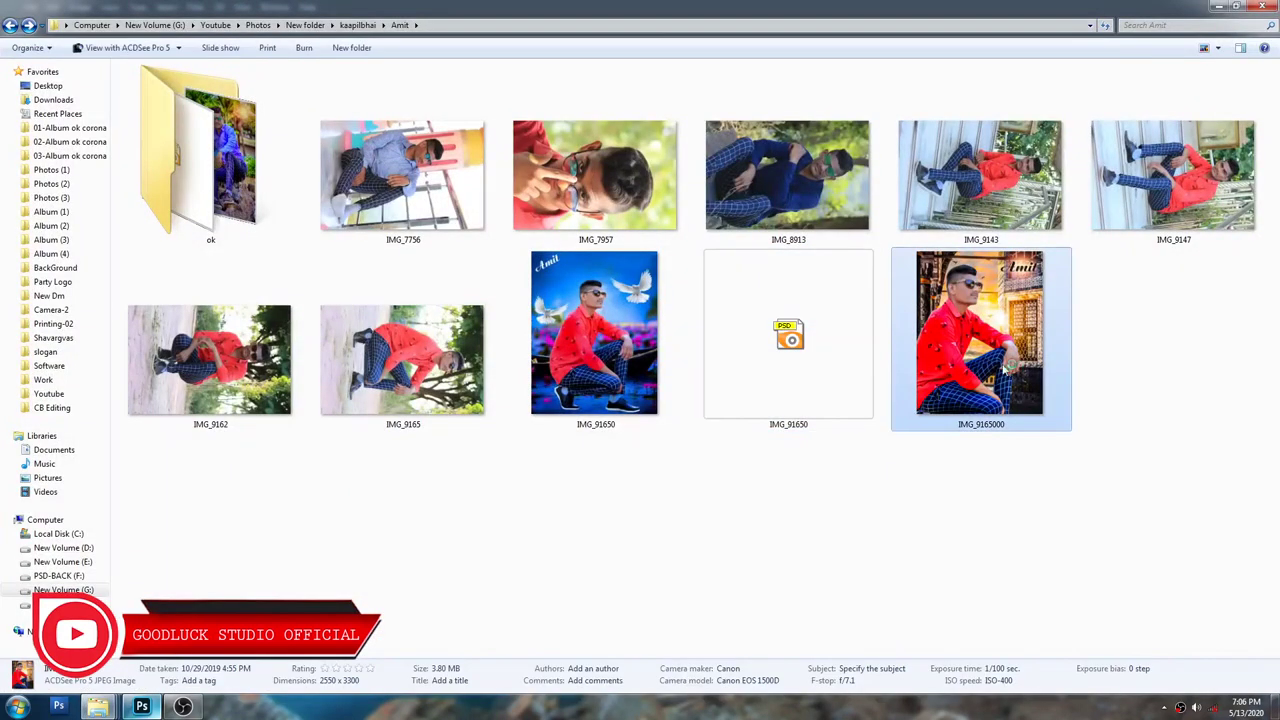
{"action": "double_click", "coordinate": [1005, 370]}
{"action": "key", "text": "Escape"}
{"action": "double_click", "coordinate": [400, 360]}
{"action": "key", "text": "Escape"}
{"action": "left_click", "coordinate": [972, 380]}
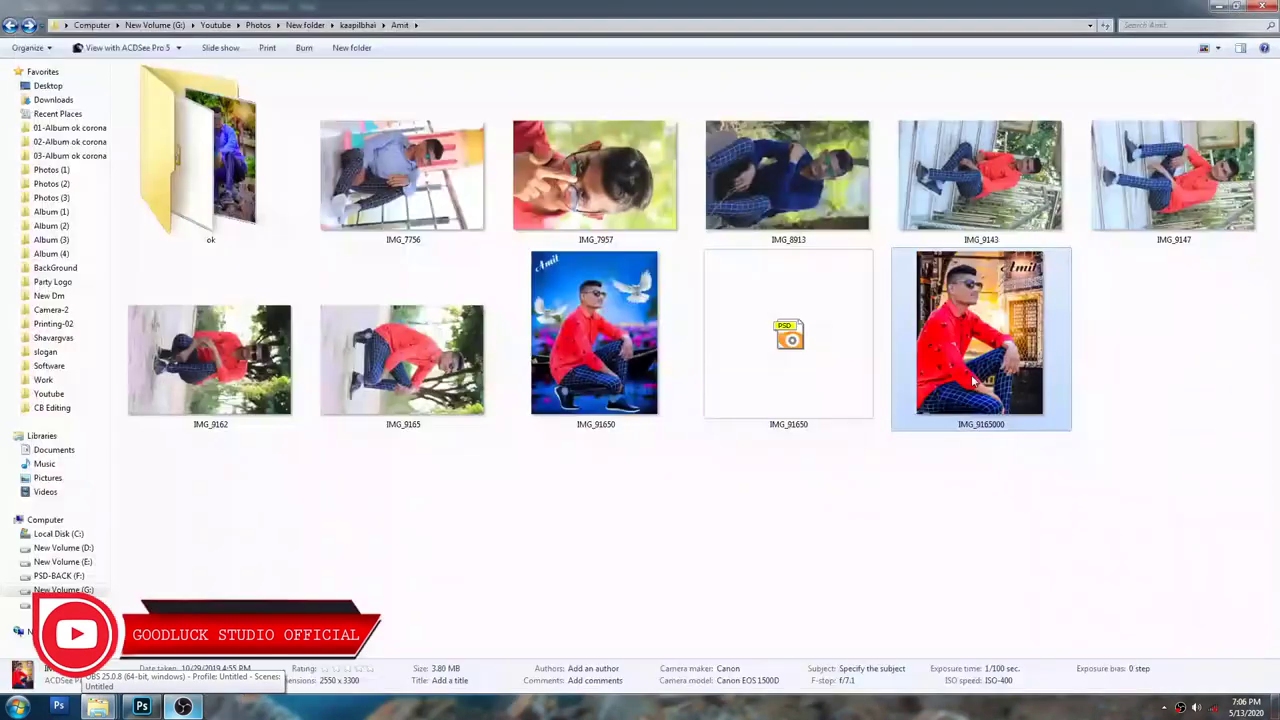
{"action": "double_click", "coordinate": [972, 380]}
{"action": "key", "text": "Escape"}
Step: Preview IMG_91650, refresh the Amit folder, and open IMG_91650 in ACDSee Quick View
{"action": "left_click", "coordinate": [634, 347]}
{"action": "double_click", "coordinate": [634, 347]}
{"action": "key", "text": "Escape"}
{"action": "right_click", "coordinate": [758, 551]}
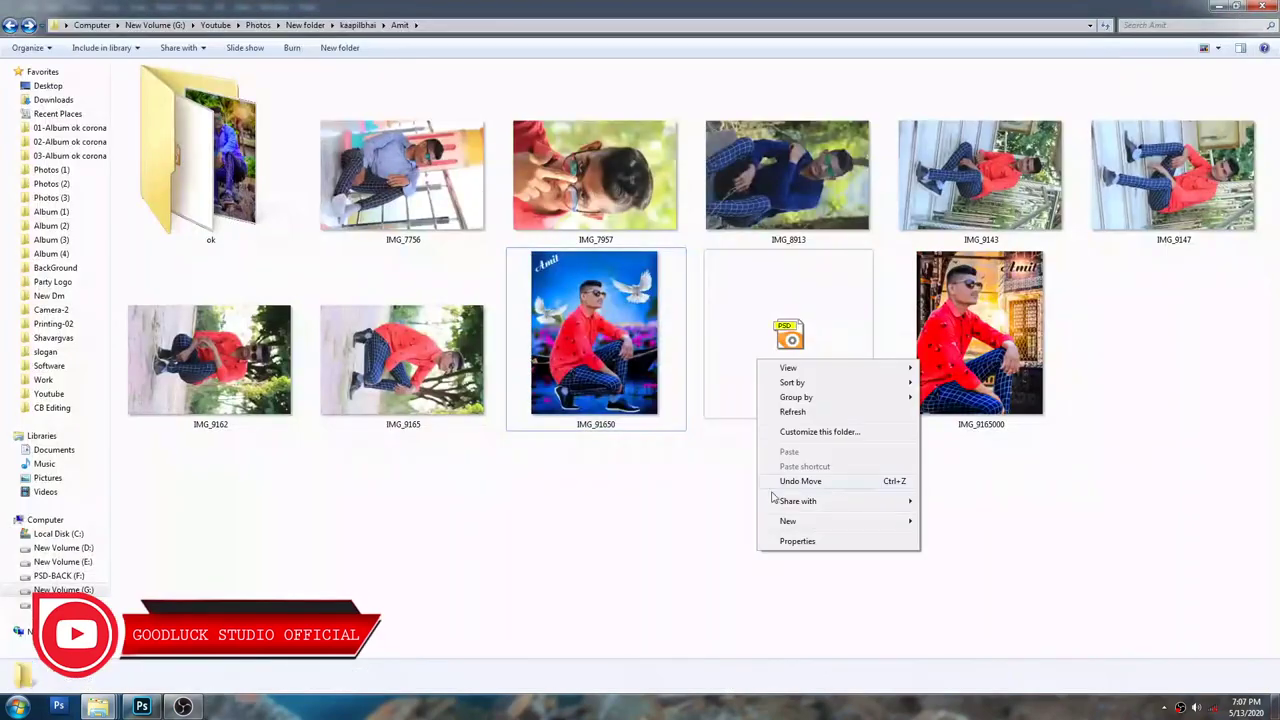
{"action": "left_click", "coordinate": [791, 412]}
{"action": "key", "text": "Return"}
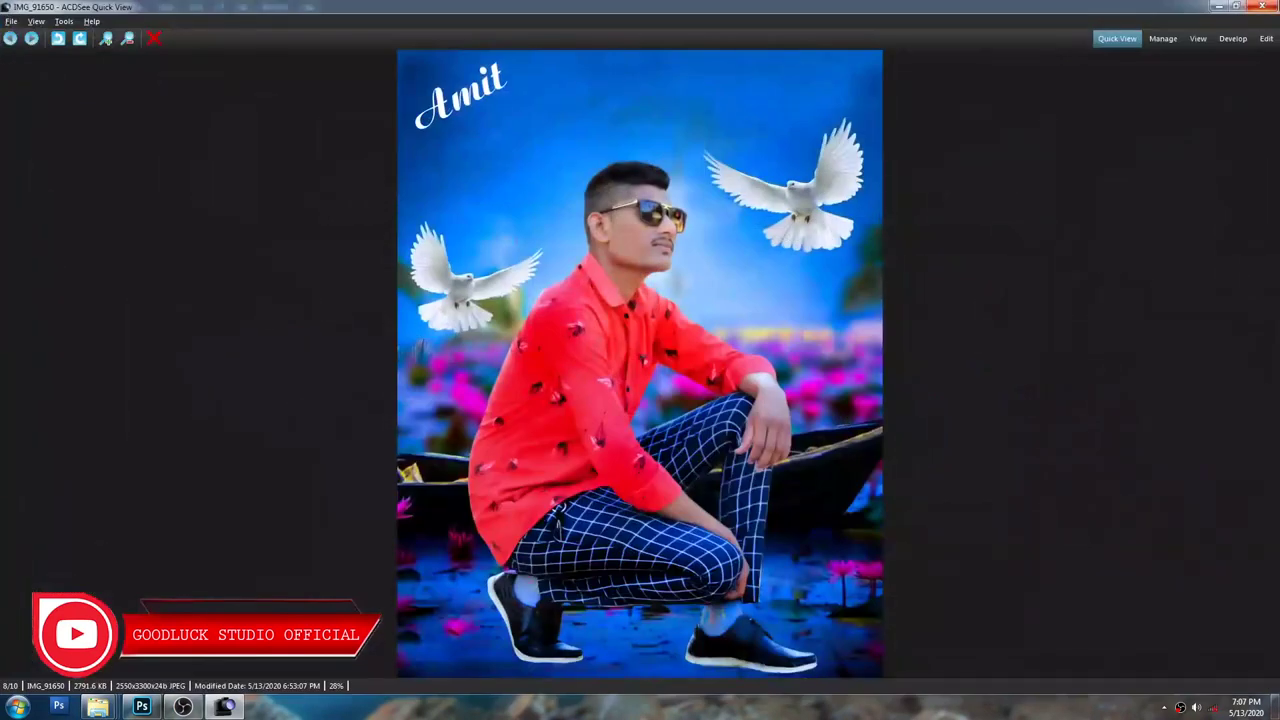
Step: Open IMG_9165000 in Quick View, zoom in on the portrait, then close the viewer
{"action": "key", "text": "Escape"}
{"action": "double_click", "coordinate": [1012, 369]}
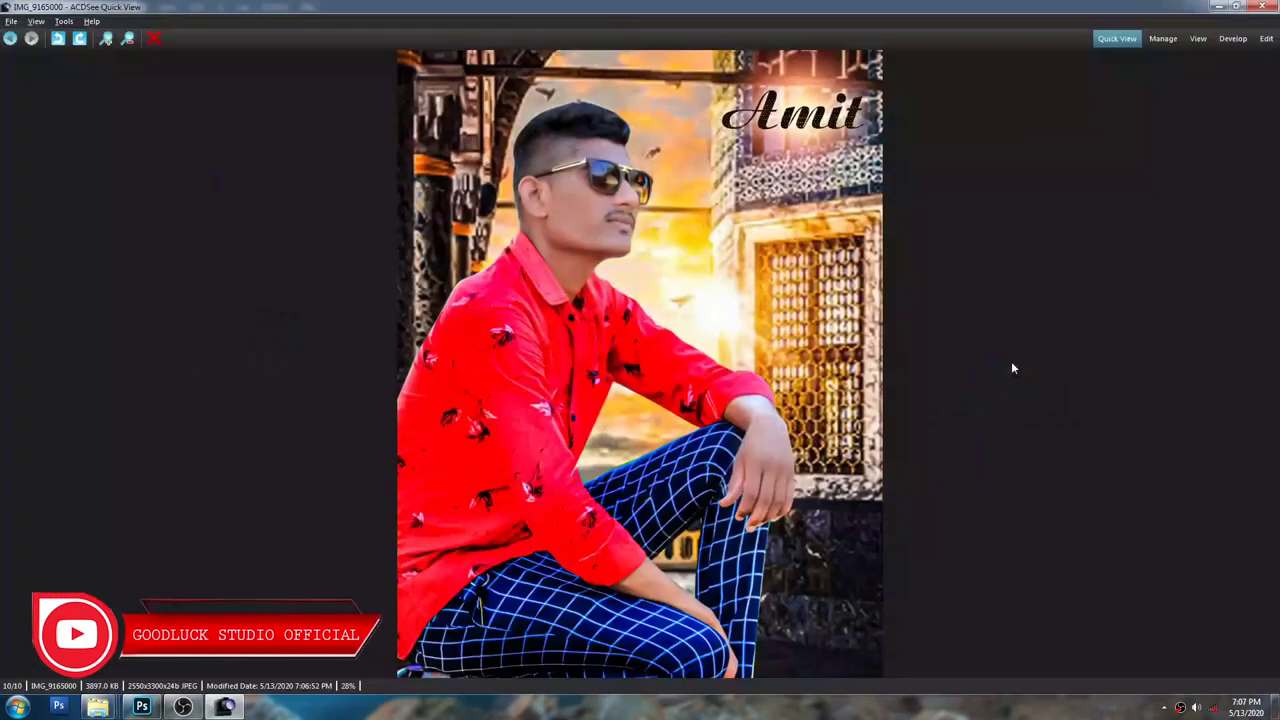
{"action": "left_click", "coordinate": [106, 40]}
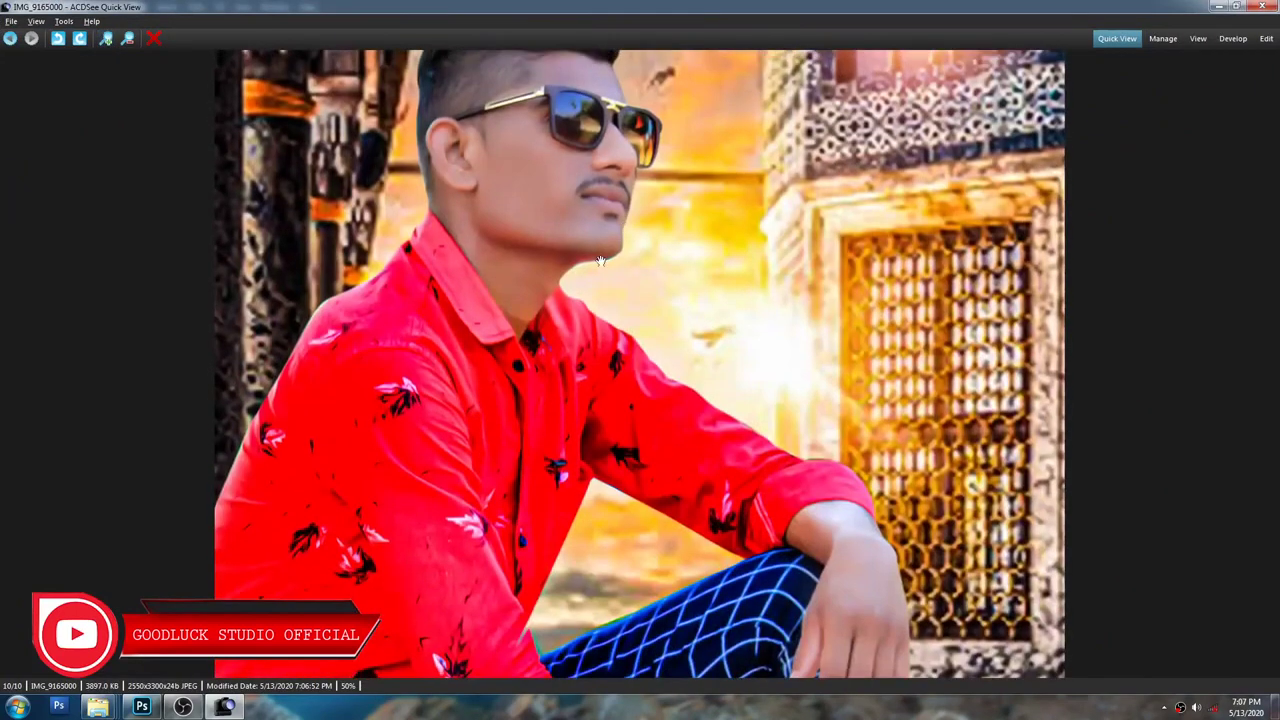
{"action": "scroll", "coordinate": [575, 334], "scroll_direction": "down", "scroll_amount": 1}
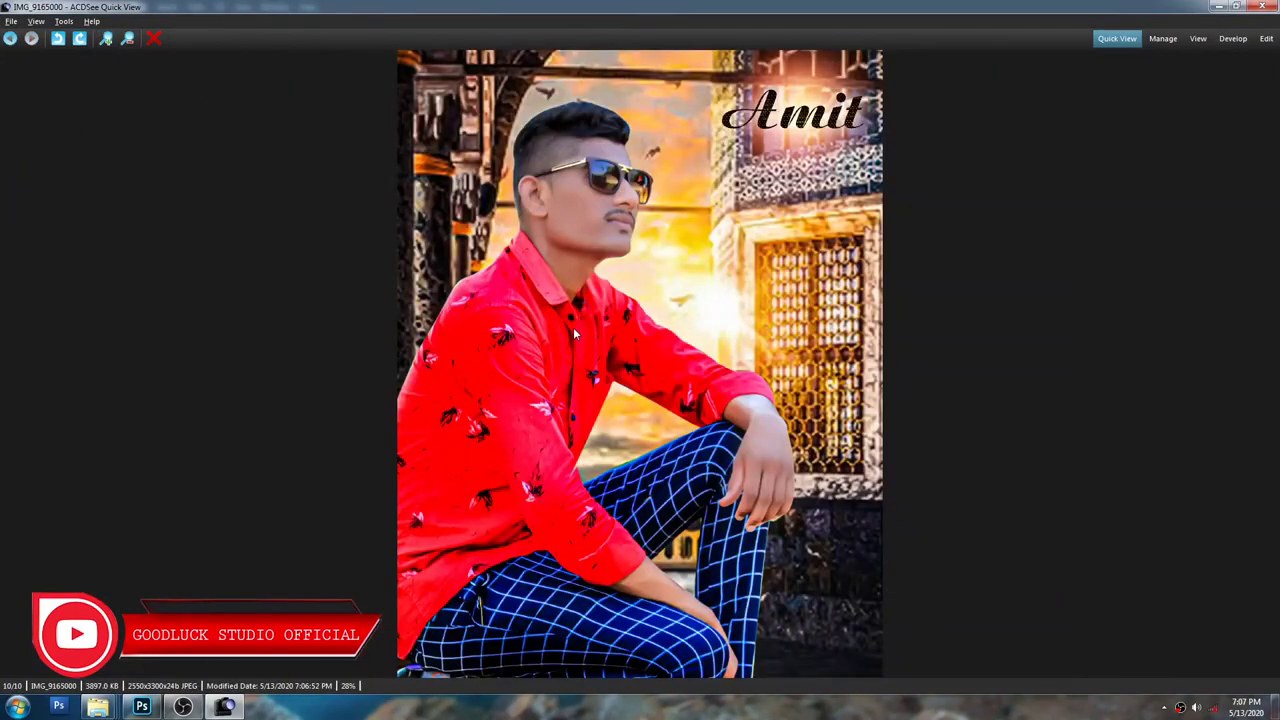
{"action": "key", "text": "Escape"}
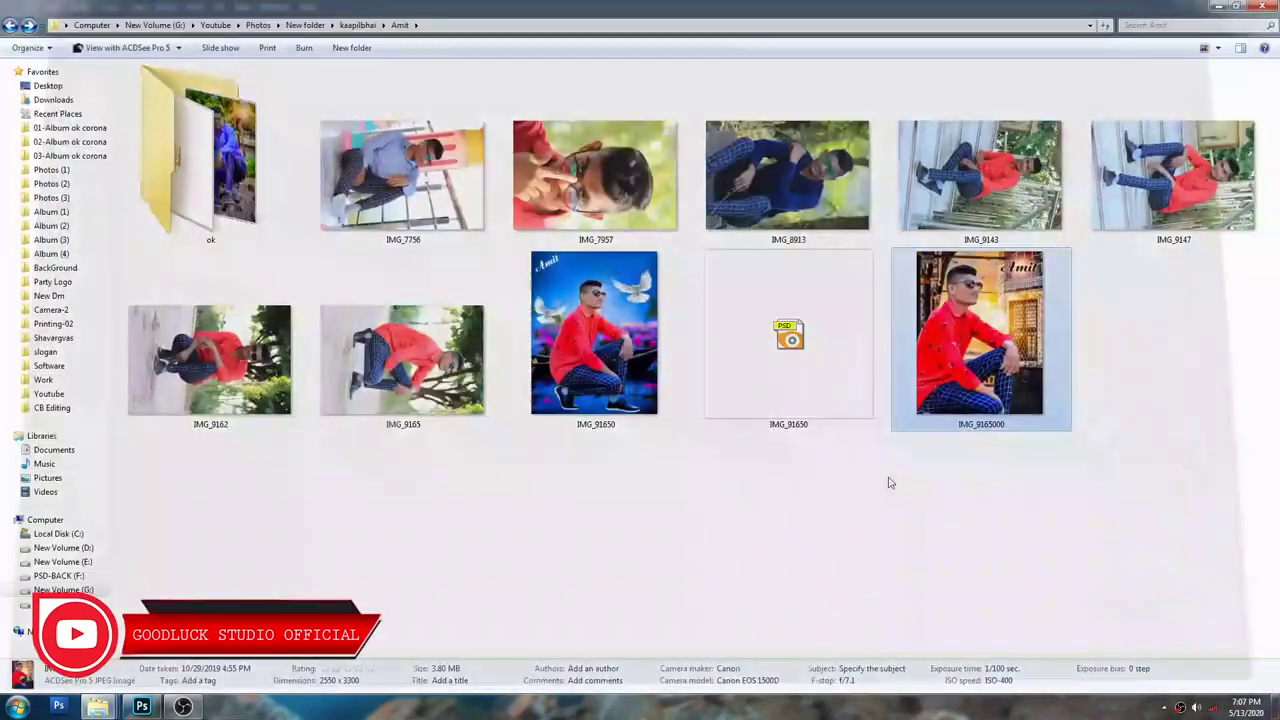
{"action": "right_click", "coordinate": [884, 464]}
{"action": "left_click", "coordinate": [903, 380]}
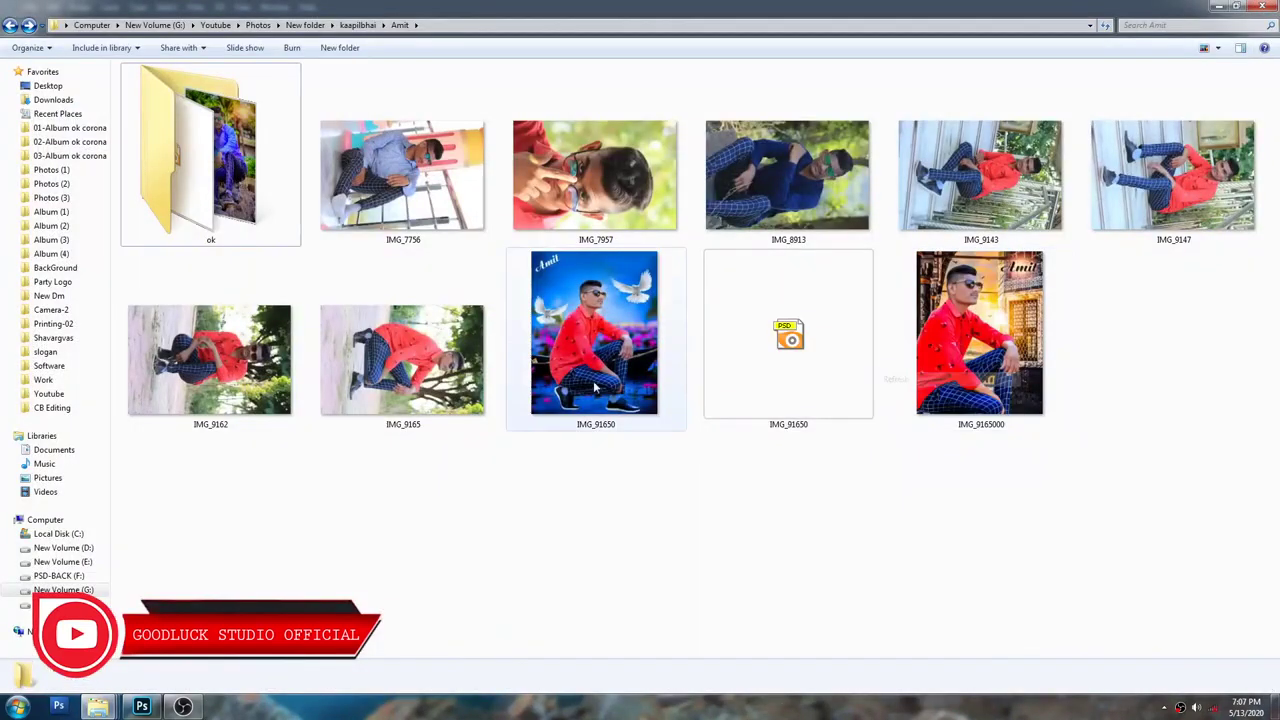
{"action": "right_click", "coordinate": [550, 486]}
{"action": "left_click", "coordinate": [334, 408]}
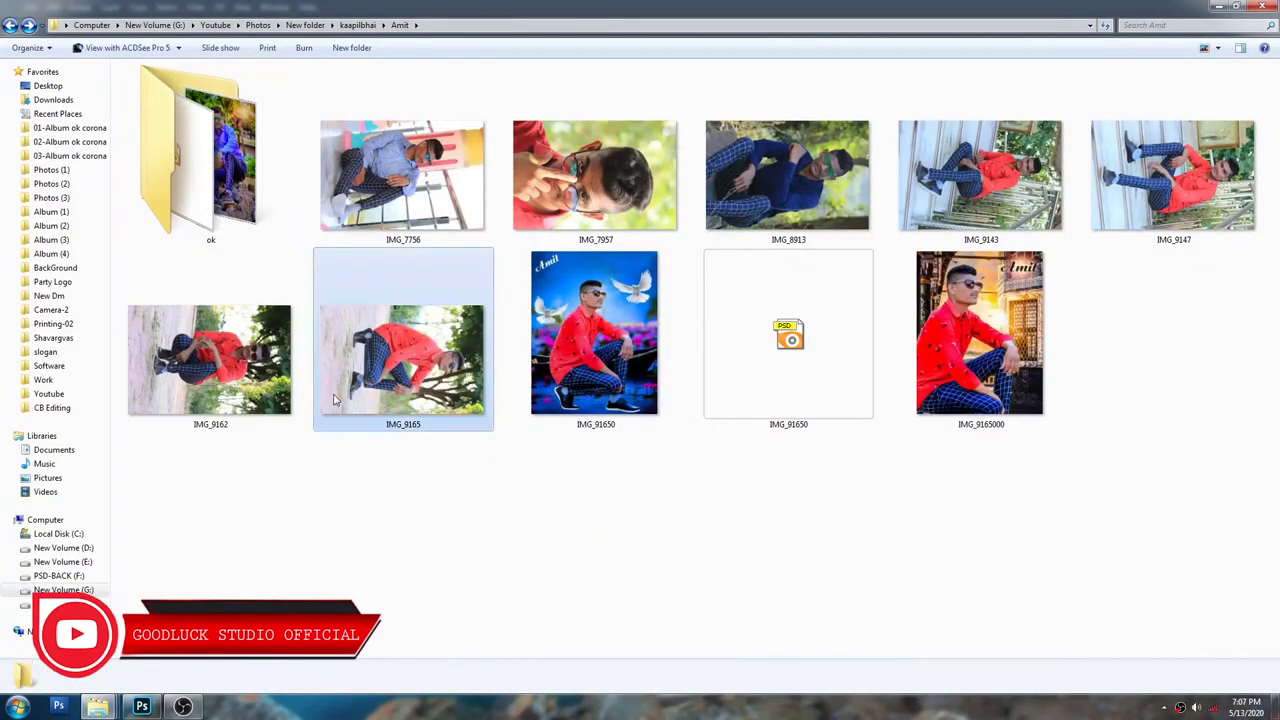
{"action": "double_click", "coordinate": [371, 396]}
{"action": "key", "text": "Escape"}
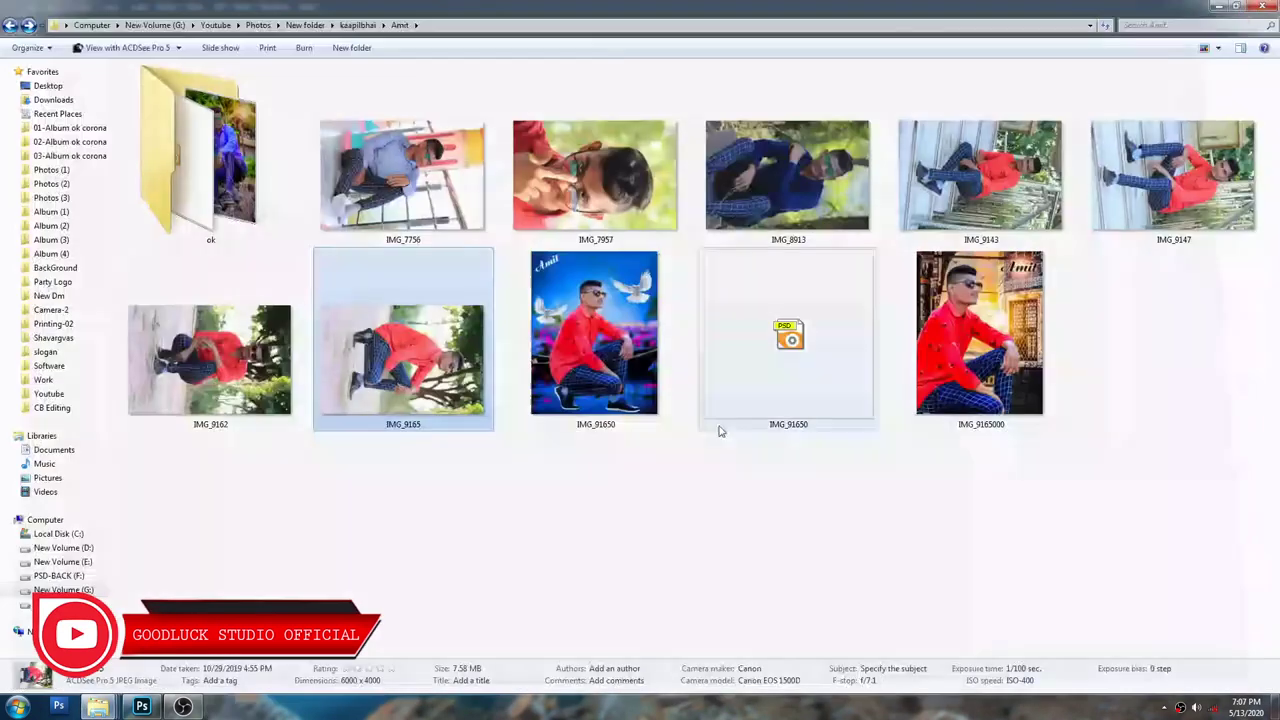
{"action": "right_click", "coordinate": [486, 488]}
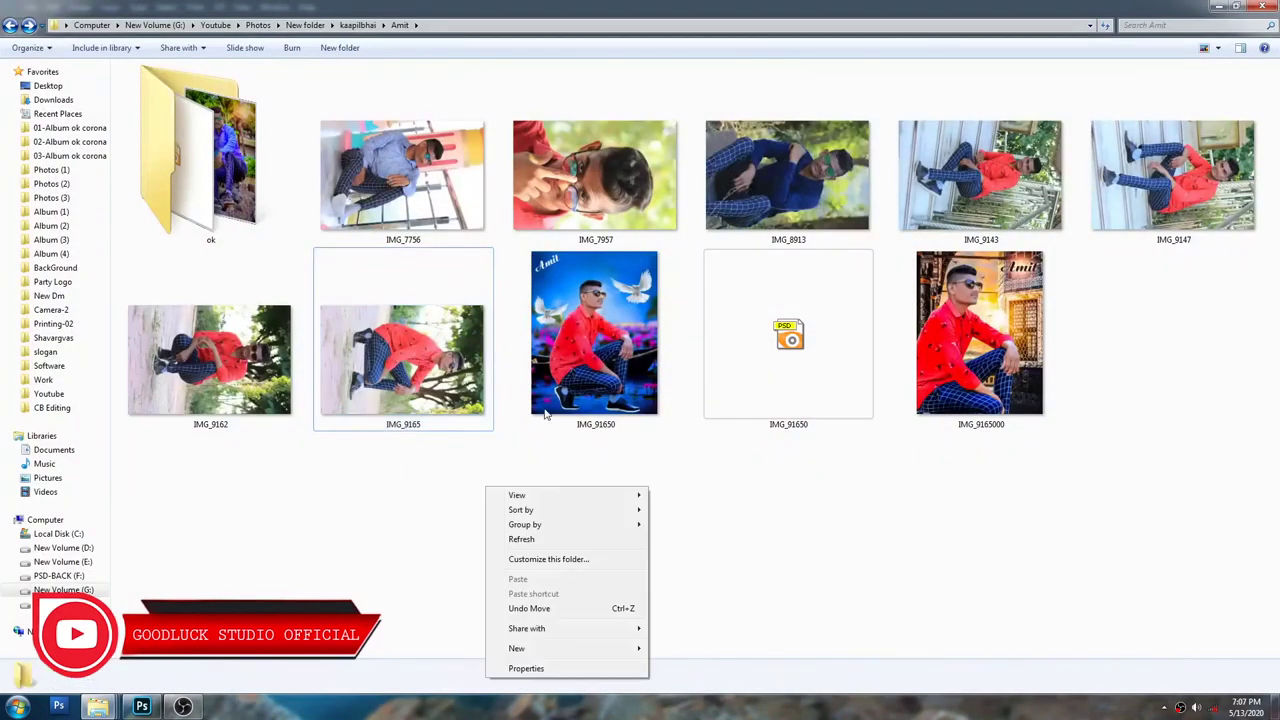
{"action": "left_click", "coordinate": [530, 539]}
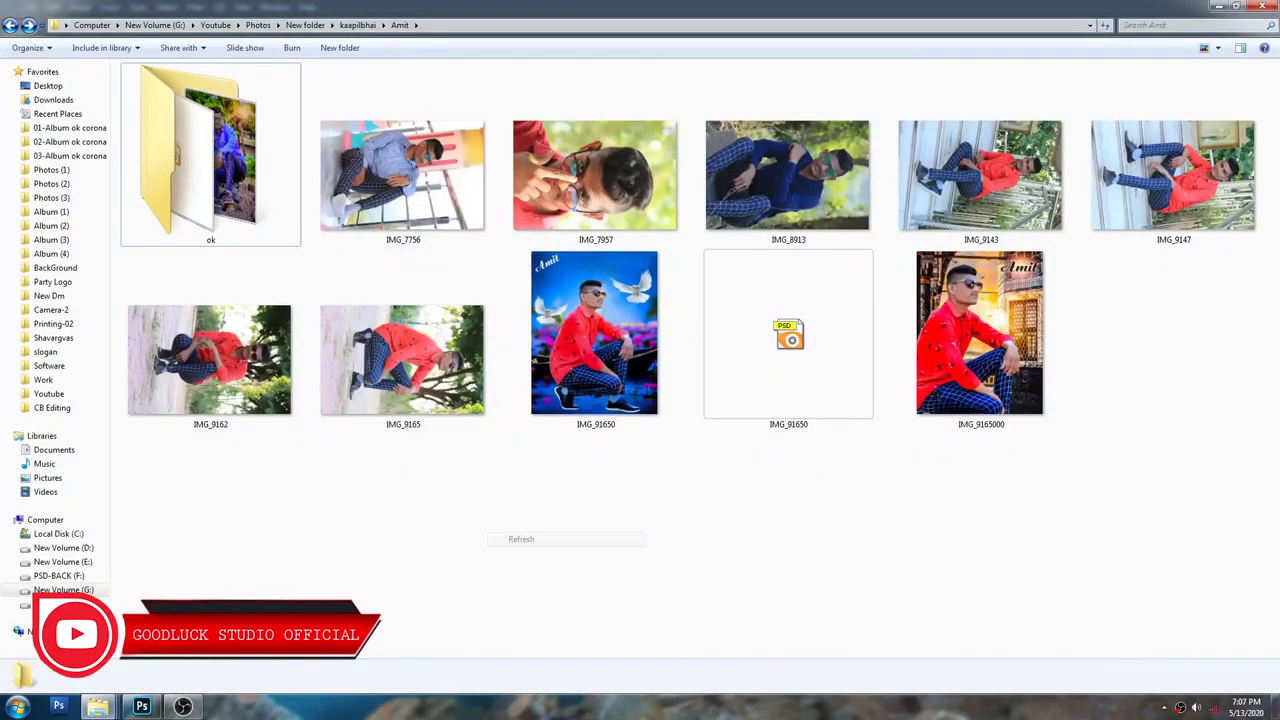
{"action": "right_click", "coordinate": [1181, 708]}
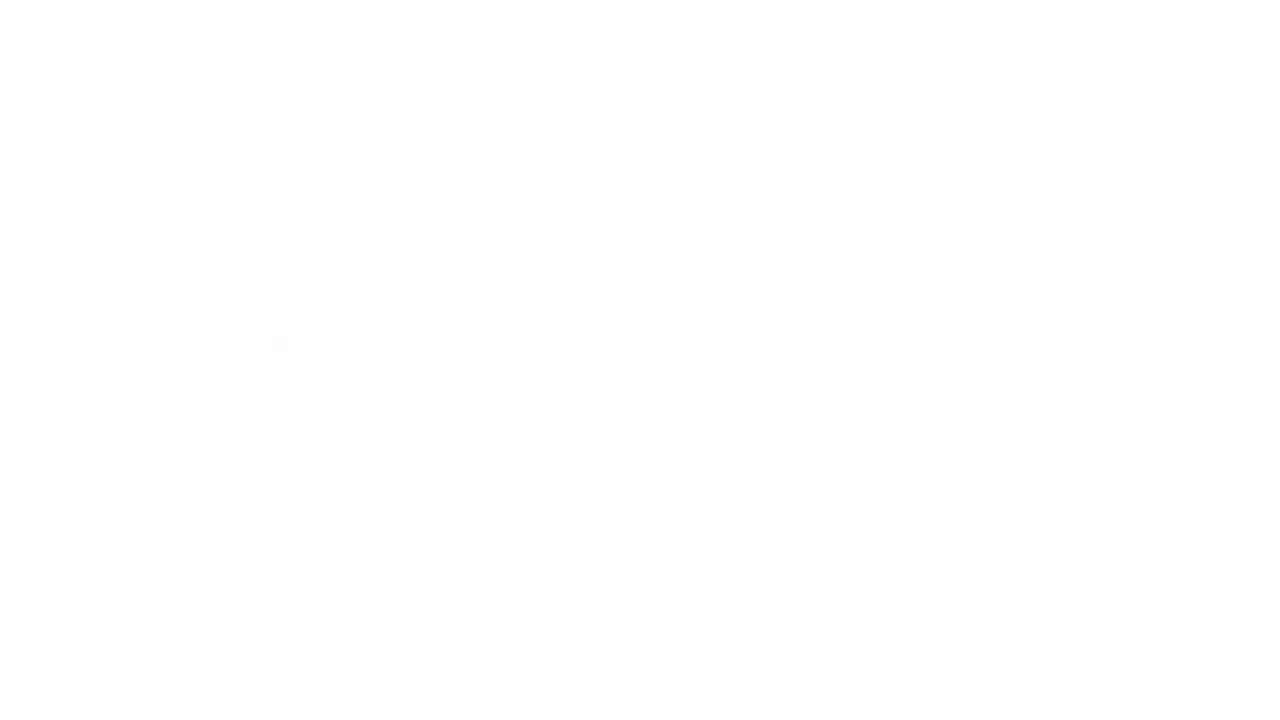